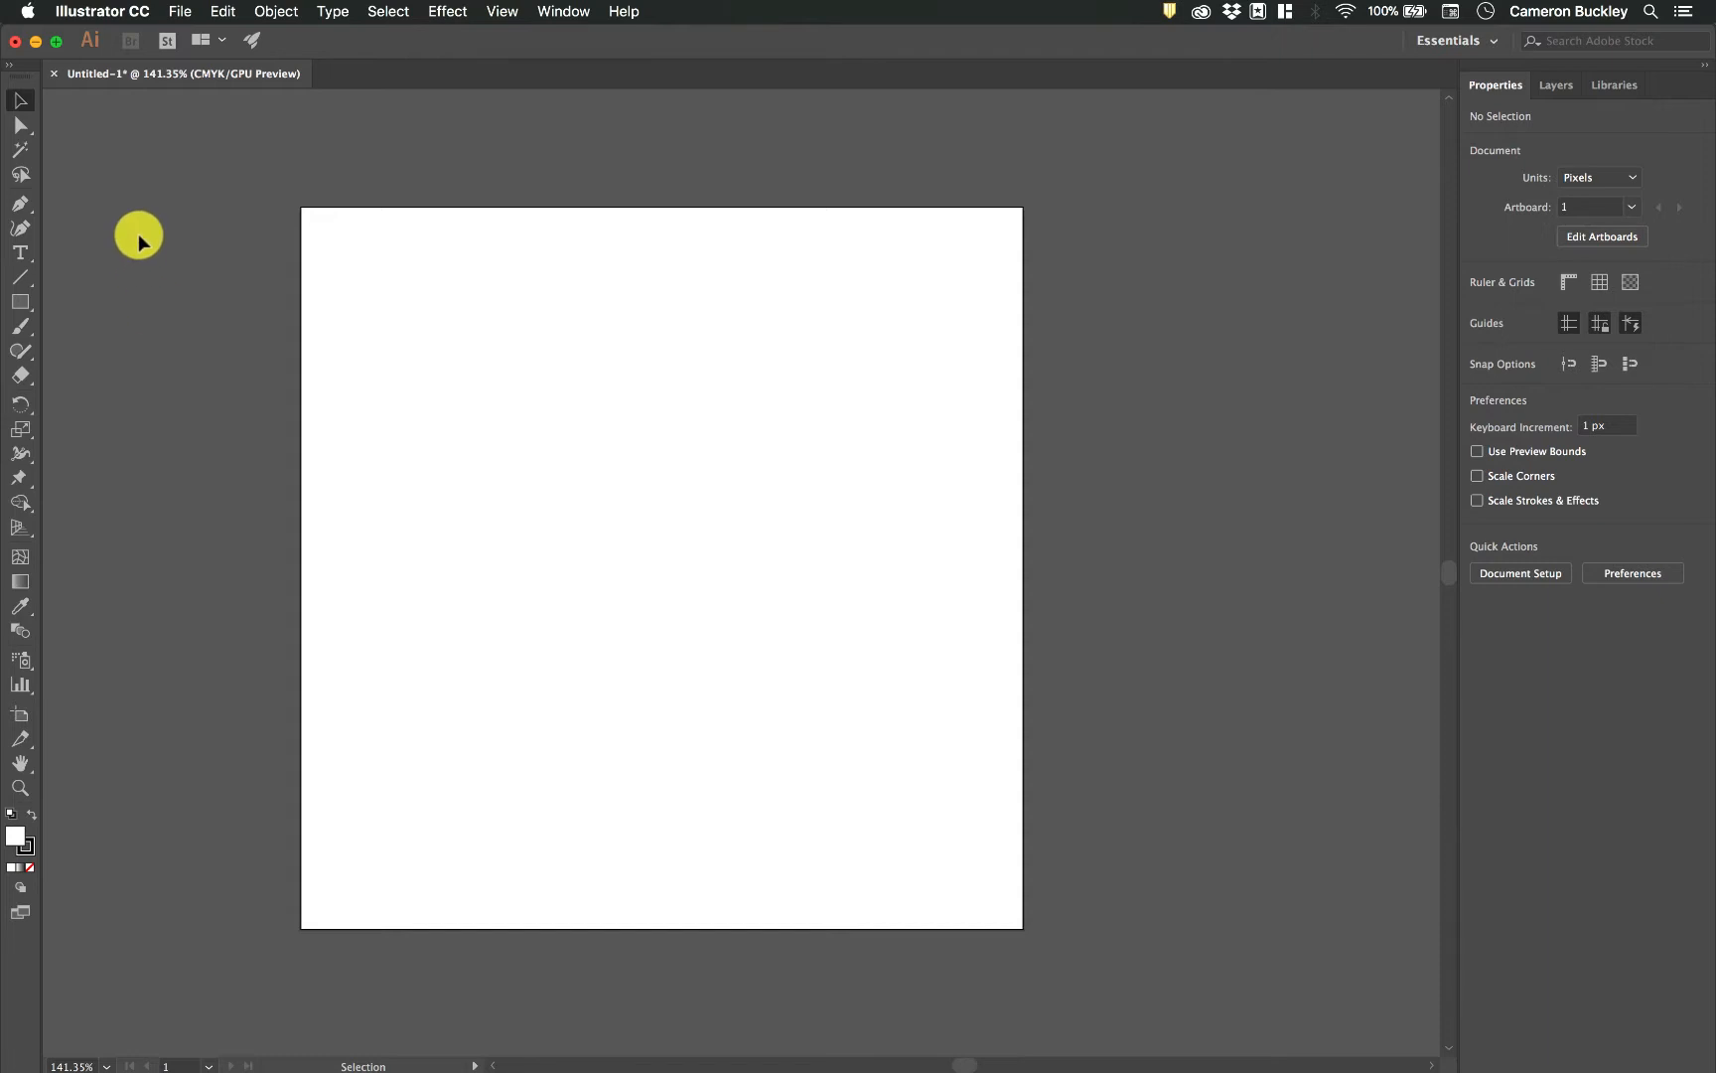
Draw a closed, curvy freeform shape with five anchor points using the Pen tool, and reposition it higher on the artboard.
click(20, 207)
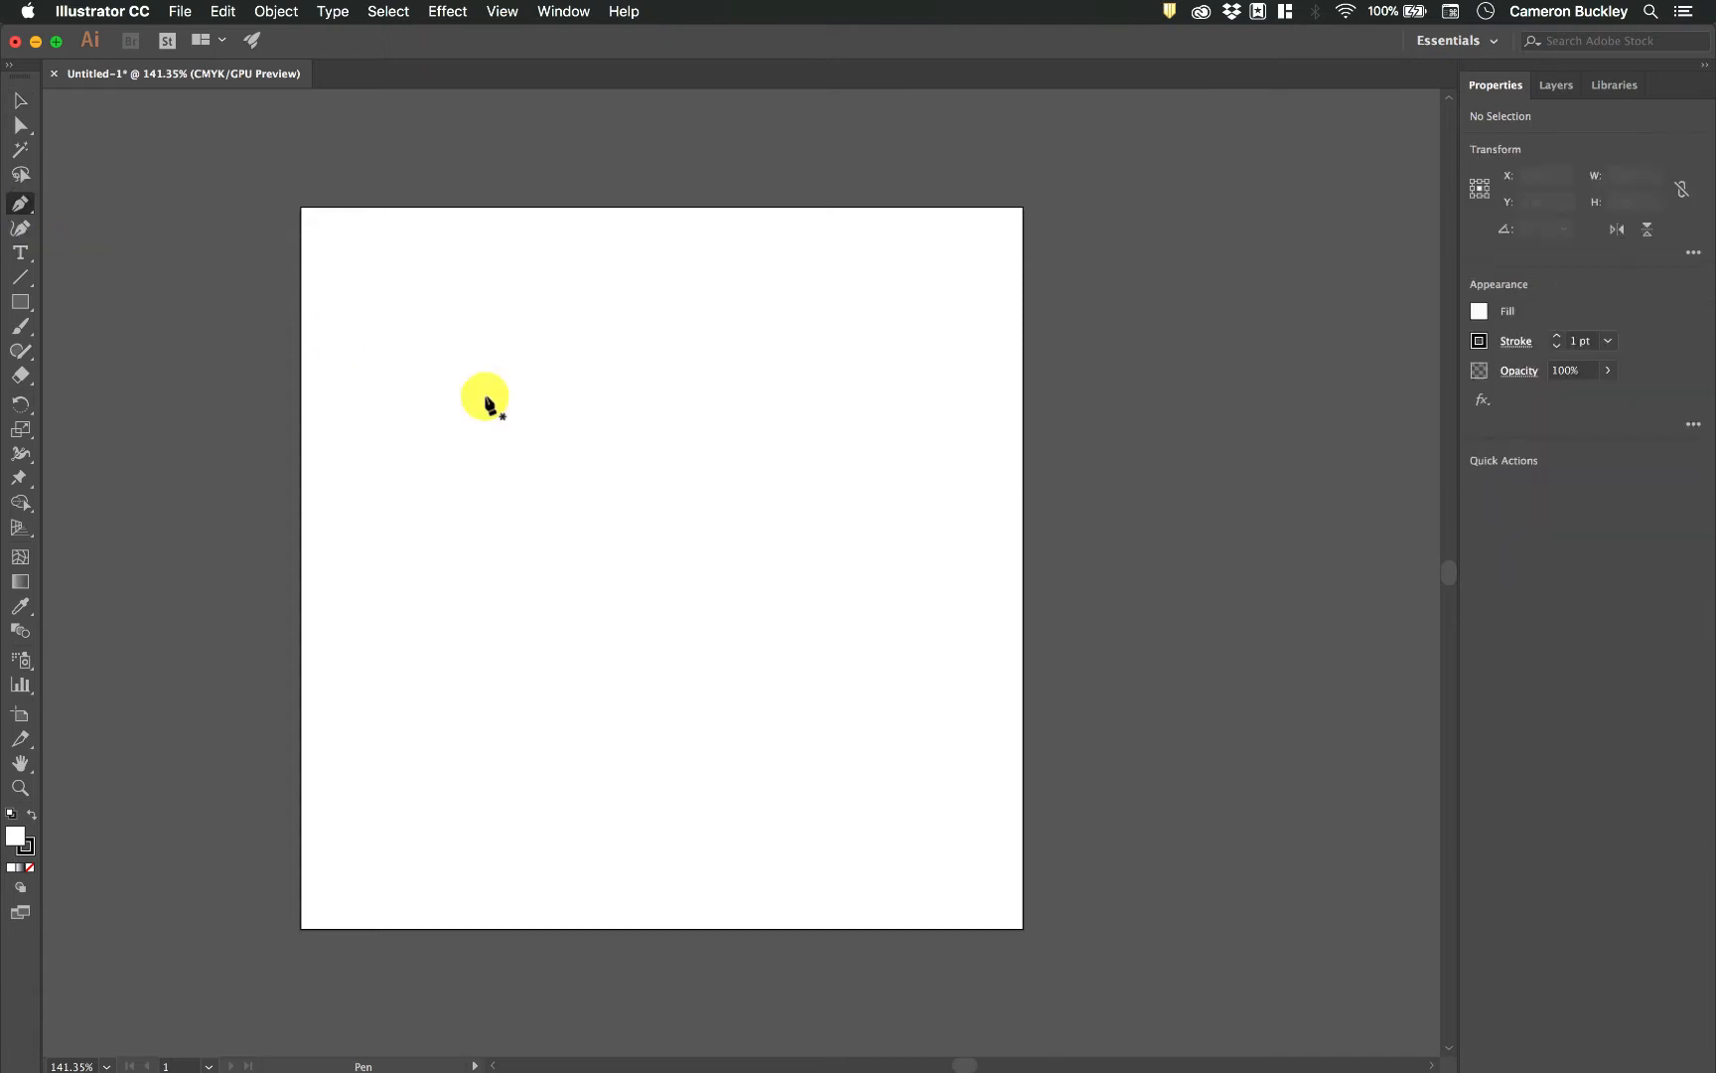
click(453, 757)
drag(427, 484, 567, 339)
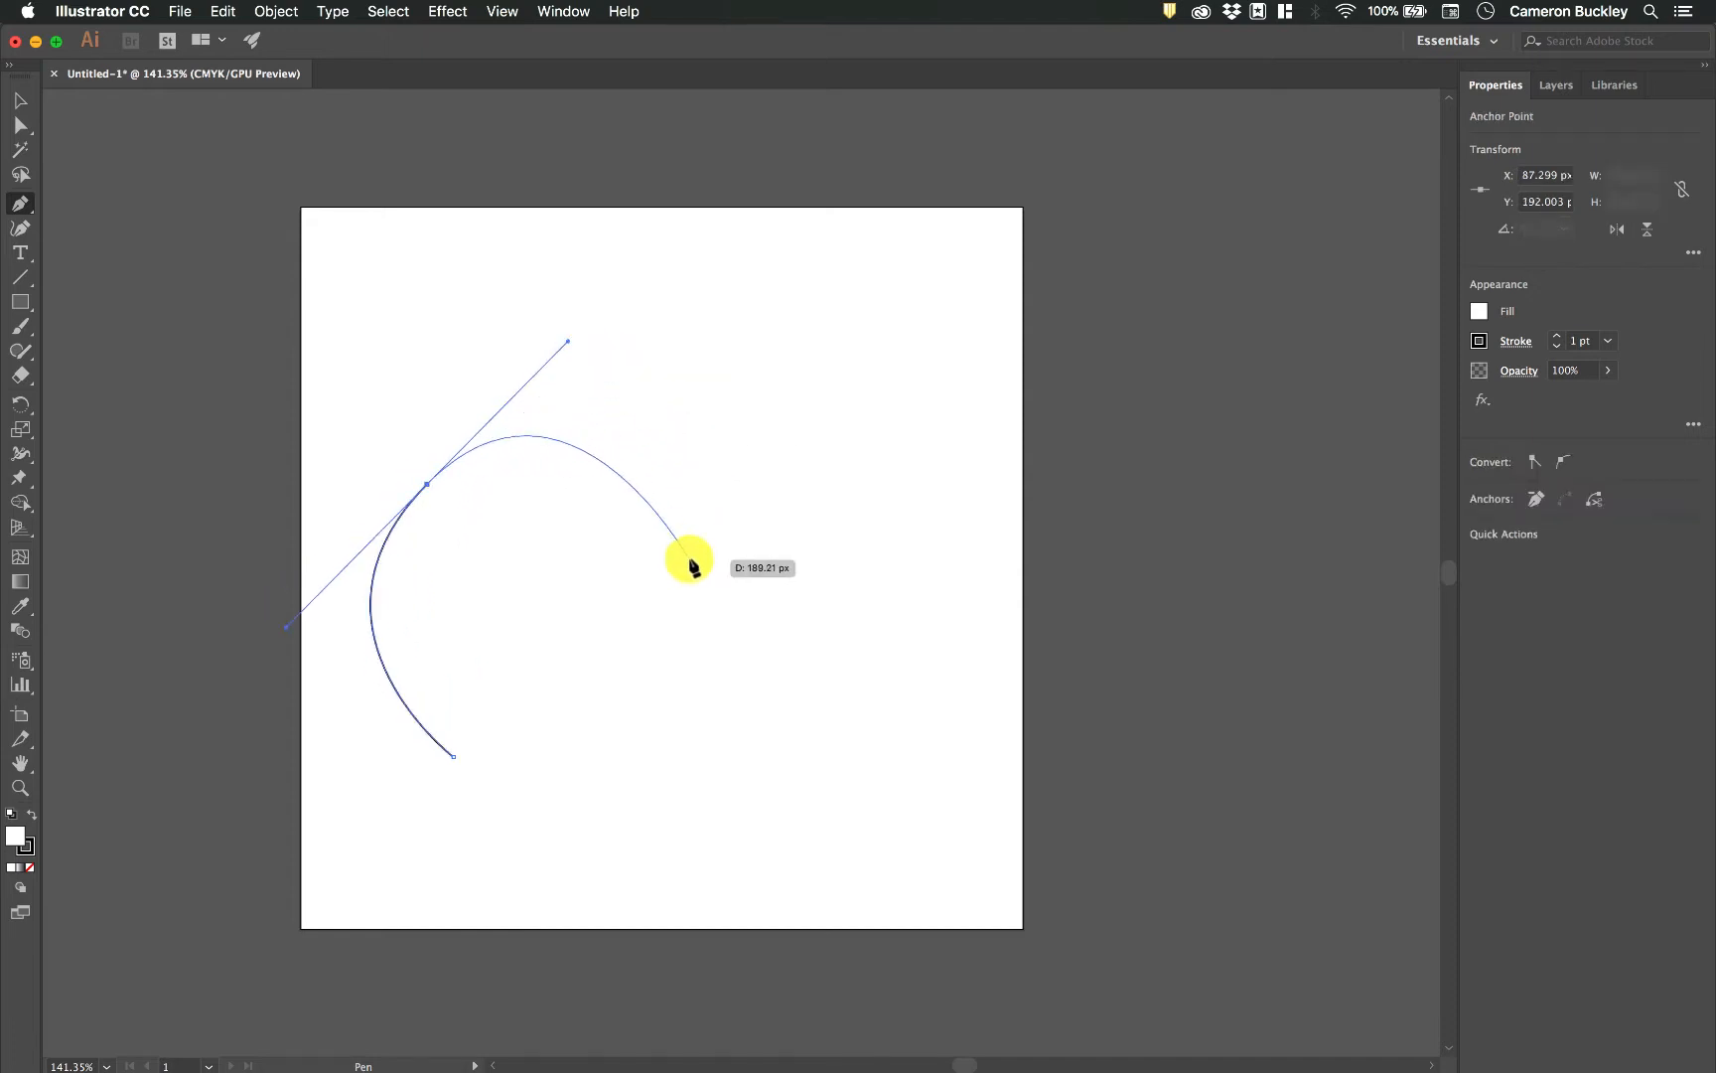
drag(705, 521, 853, 503)
drag(736, 752, 531, 801)
drag(450, 845, 606, 860)
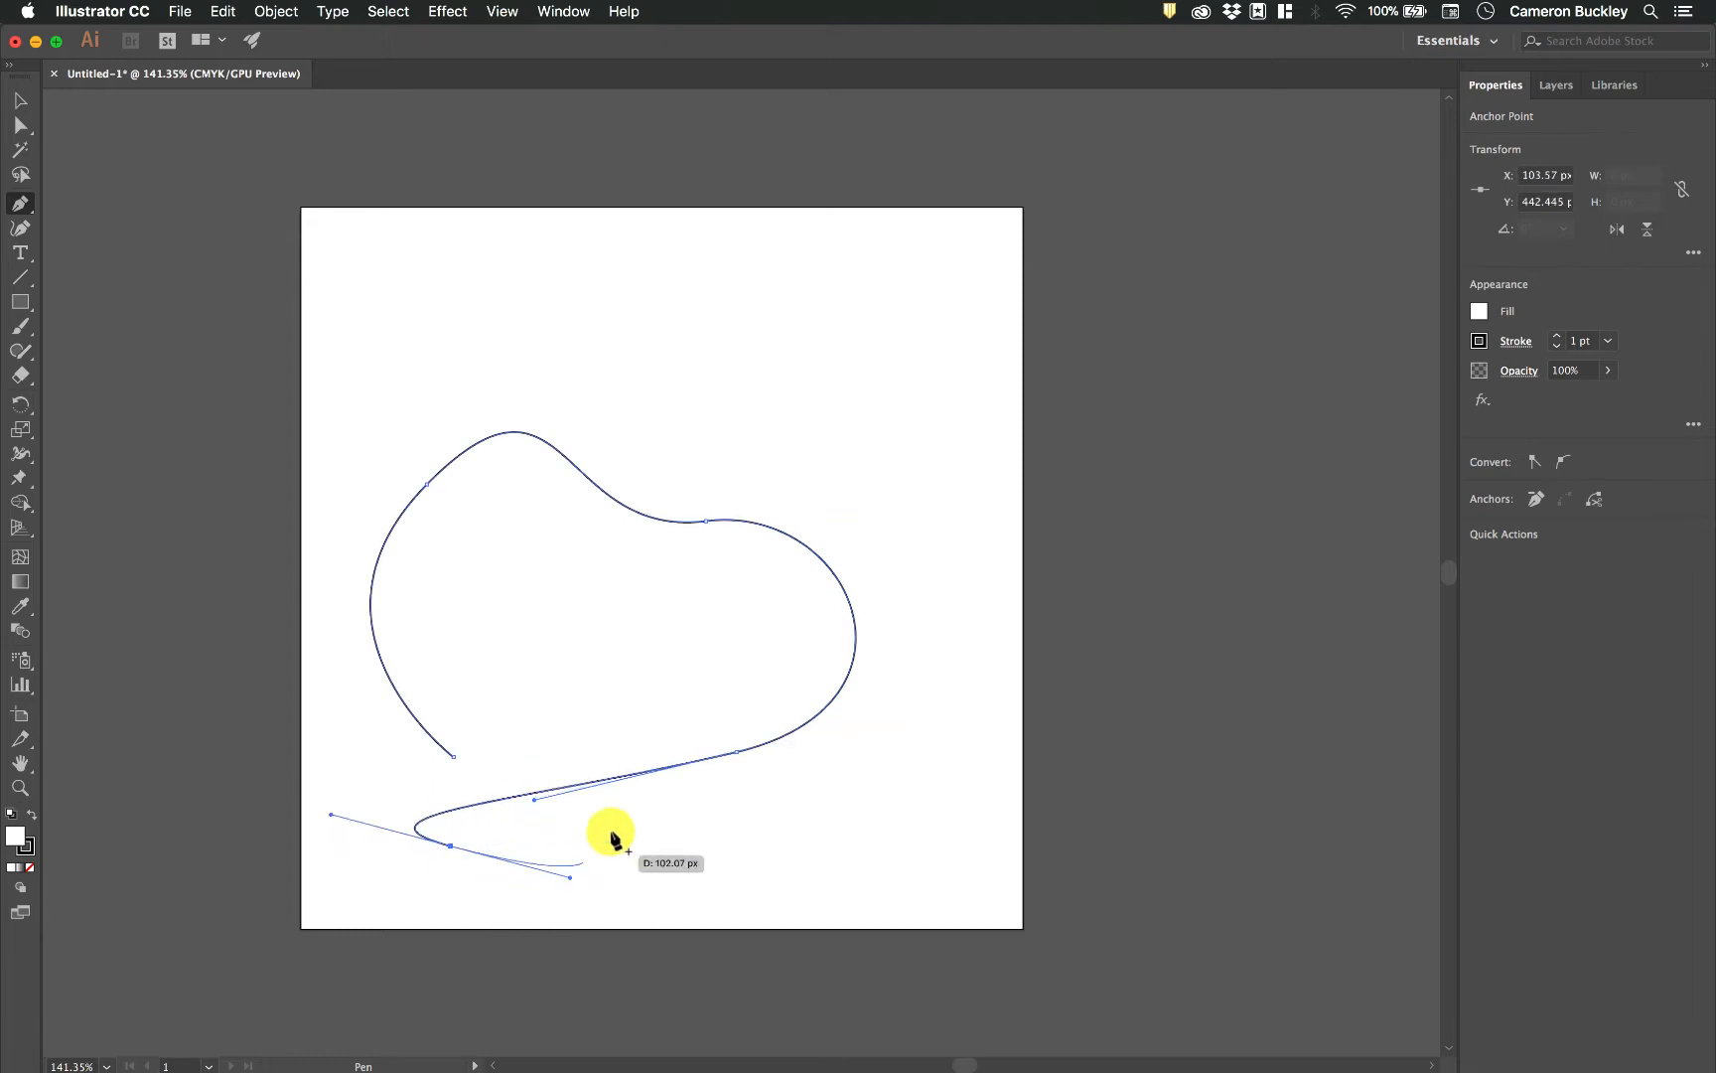
click(454, 757)
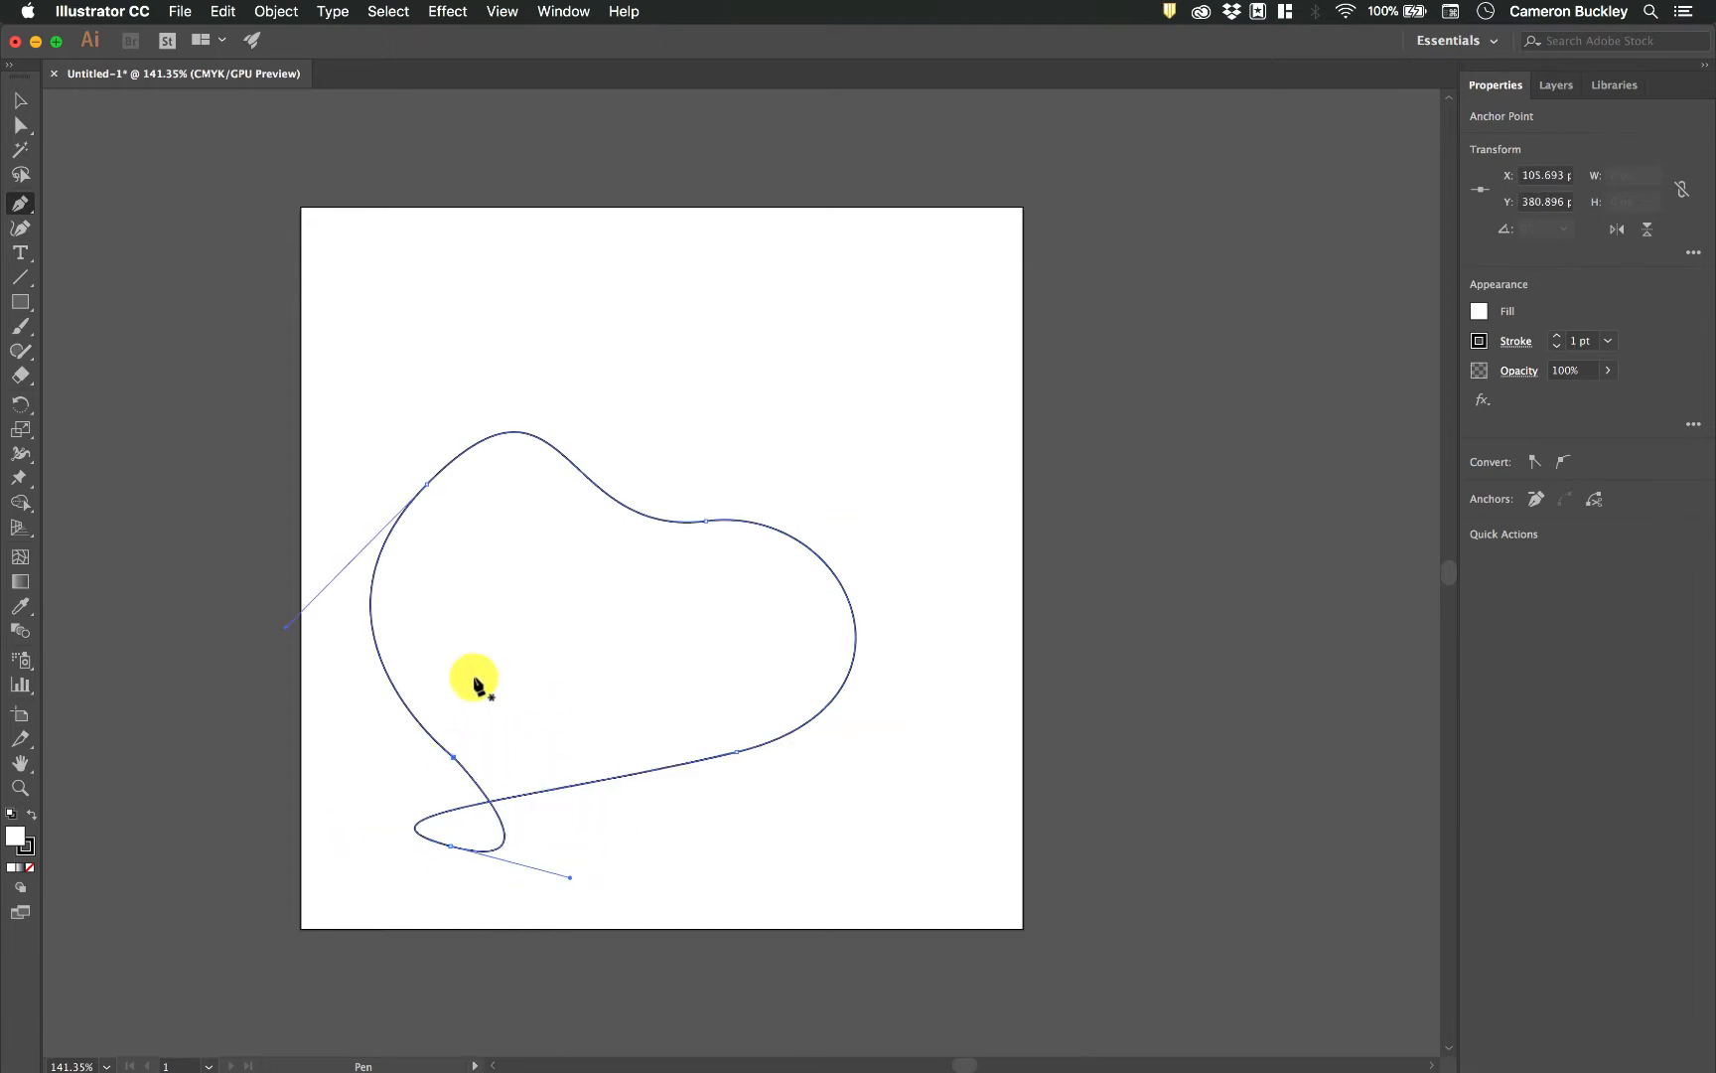
click(20, 101)
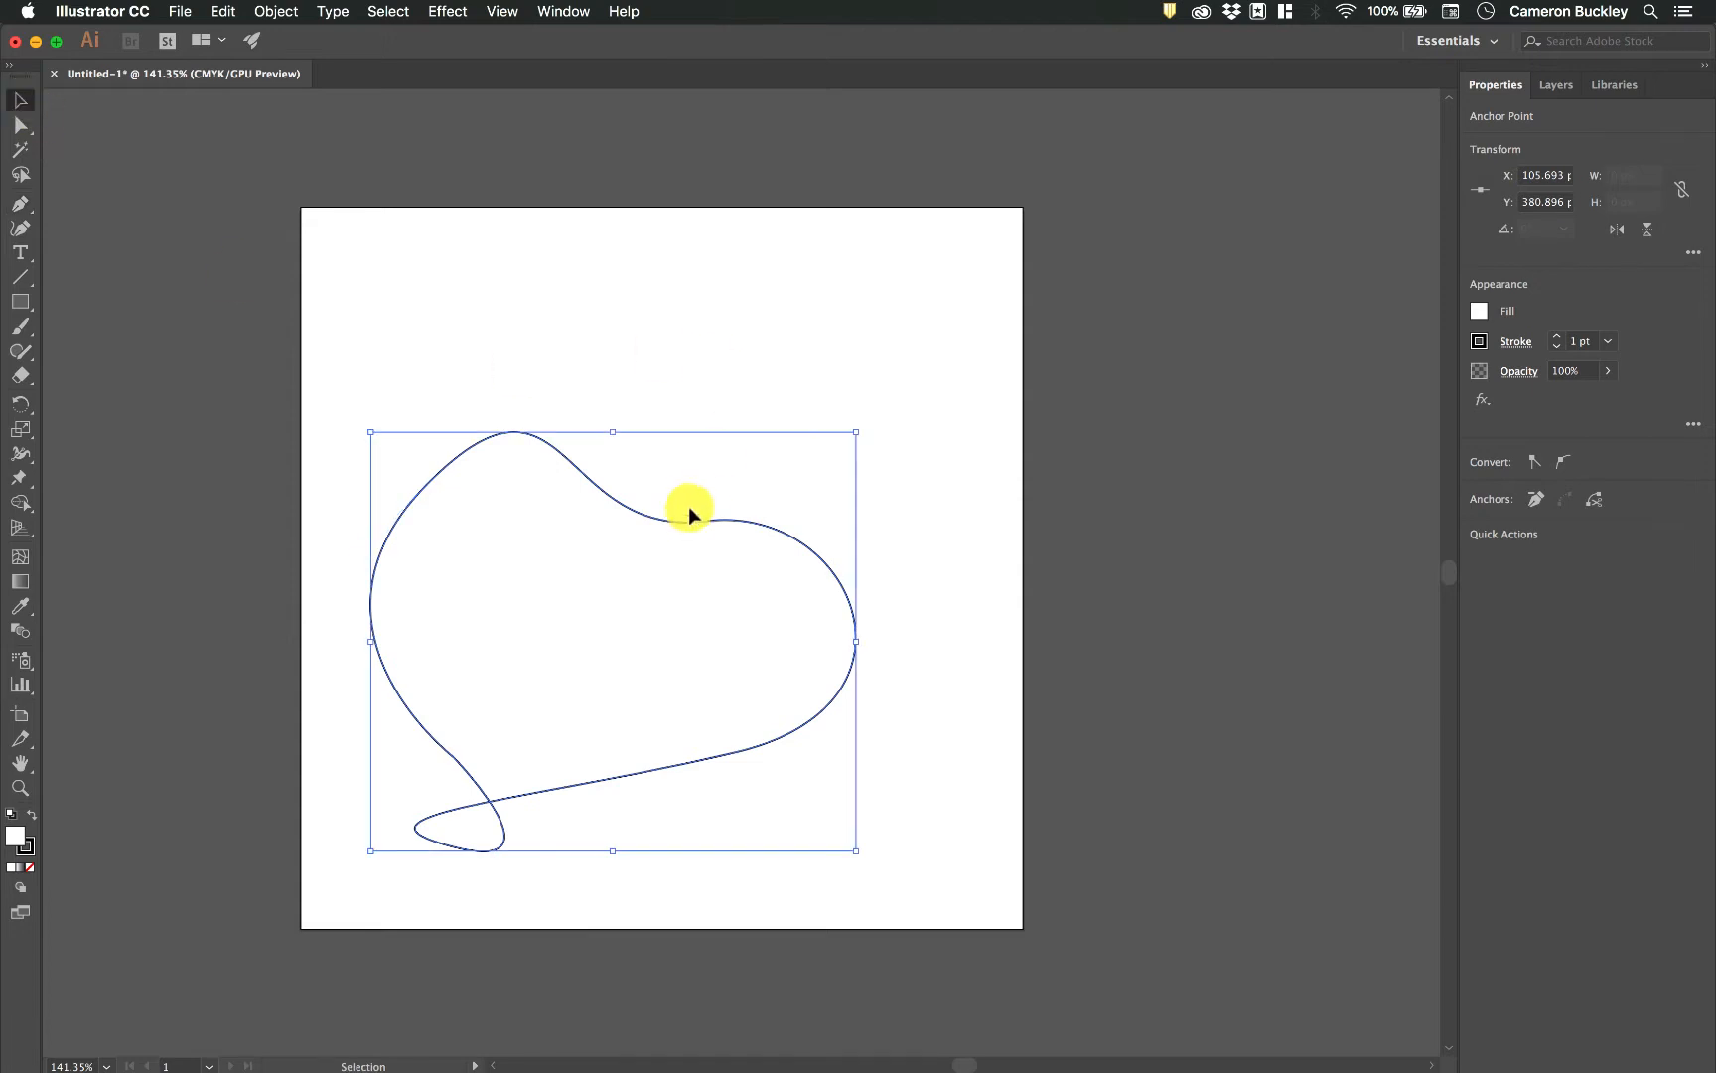
click(968, 496)
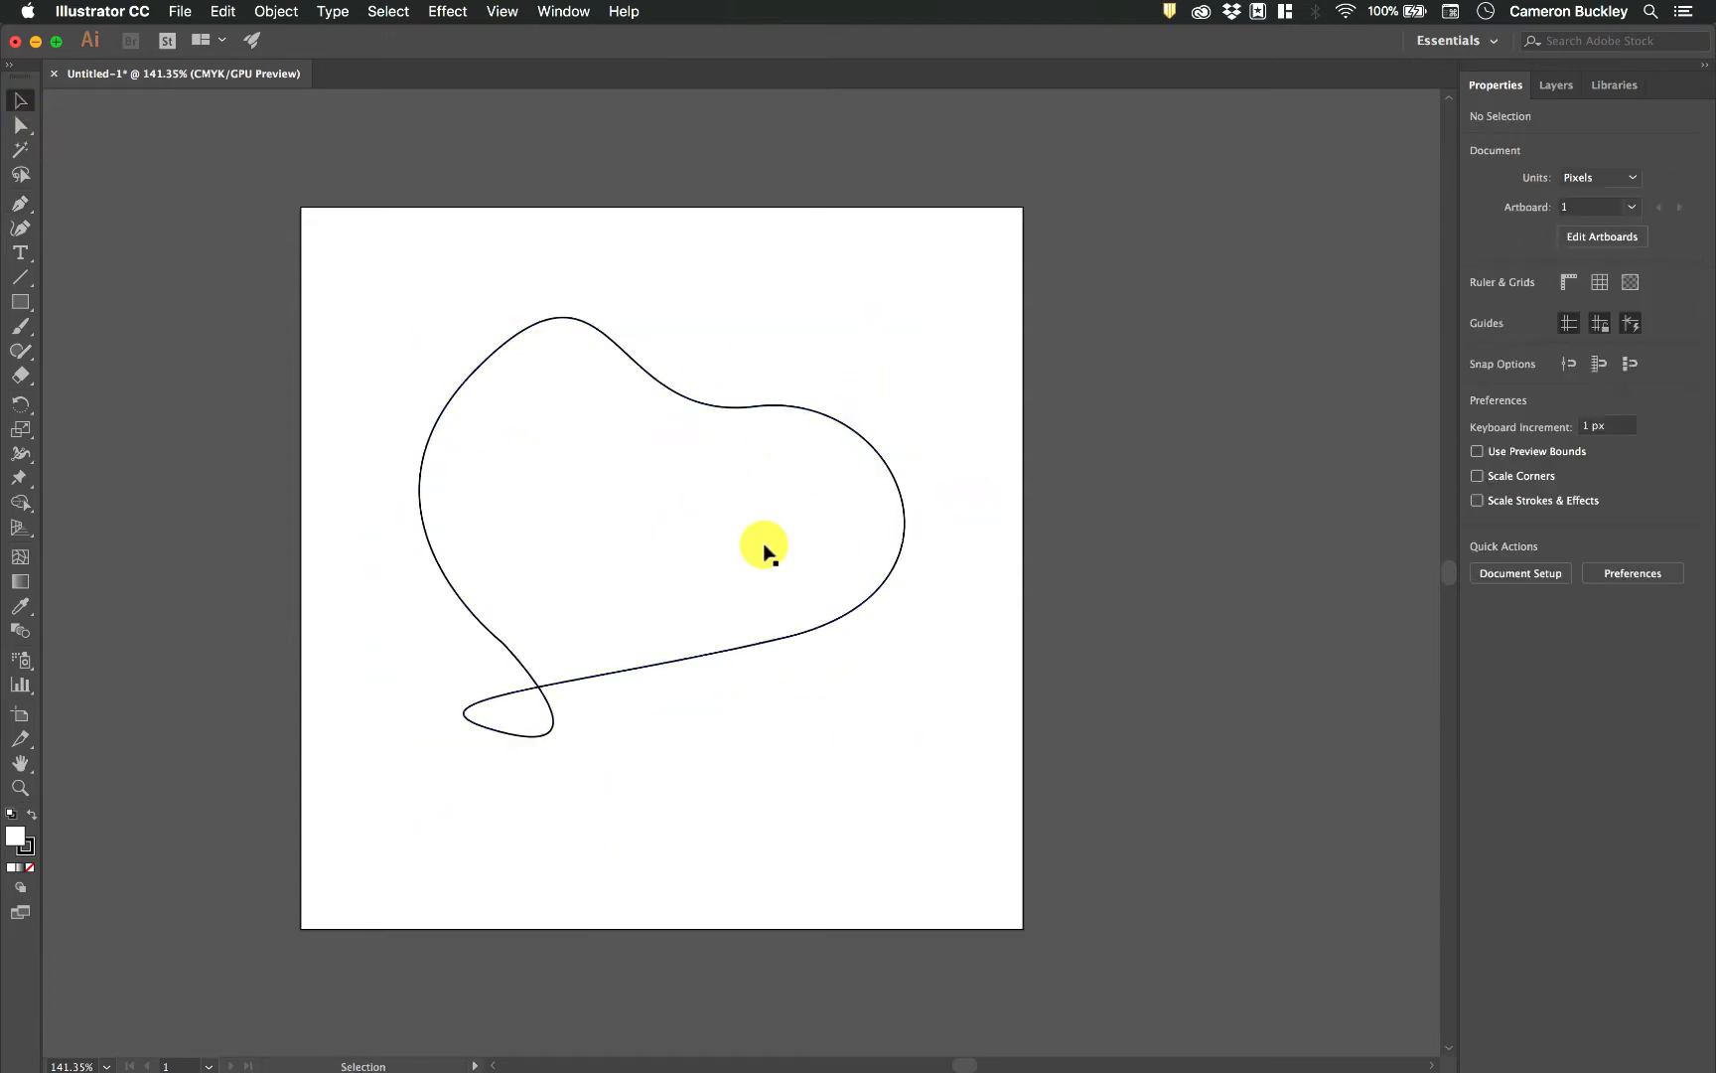
Examine the join at the freeform shape's closing anchor point up close, and delete the whole shape.
scroll(605, 576, up, 2)
scroll(606, 576, up, 1)
scroll(441, 683, up, 5)
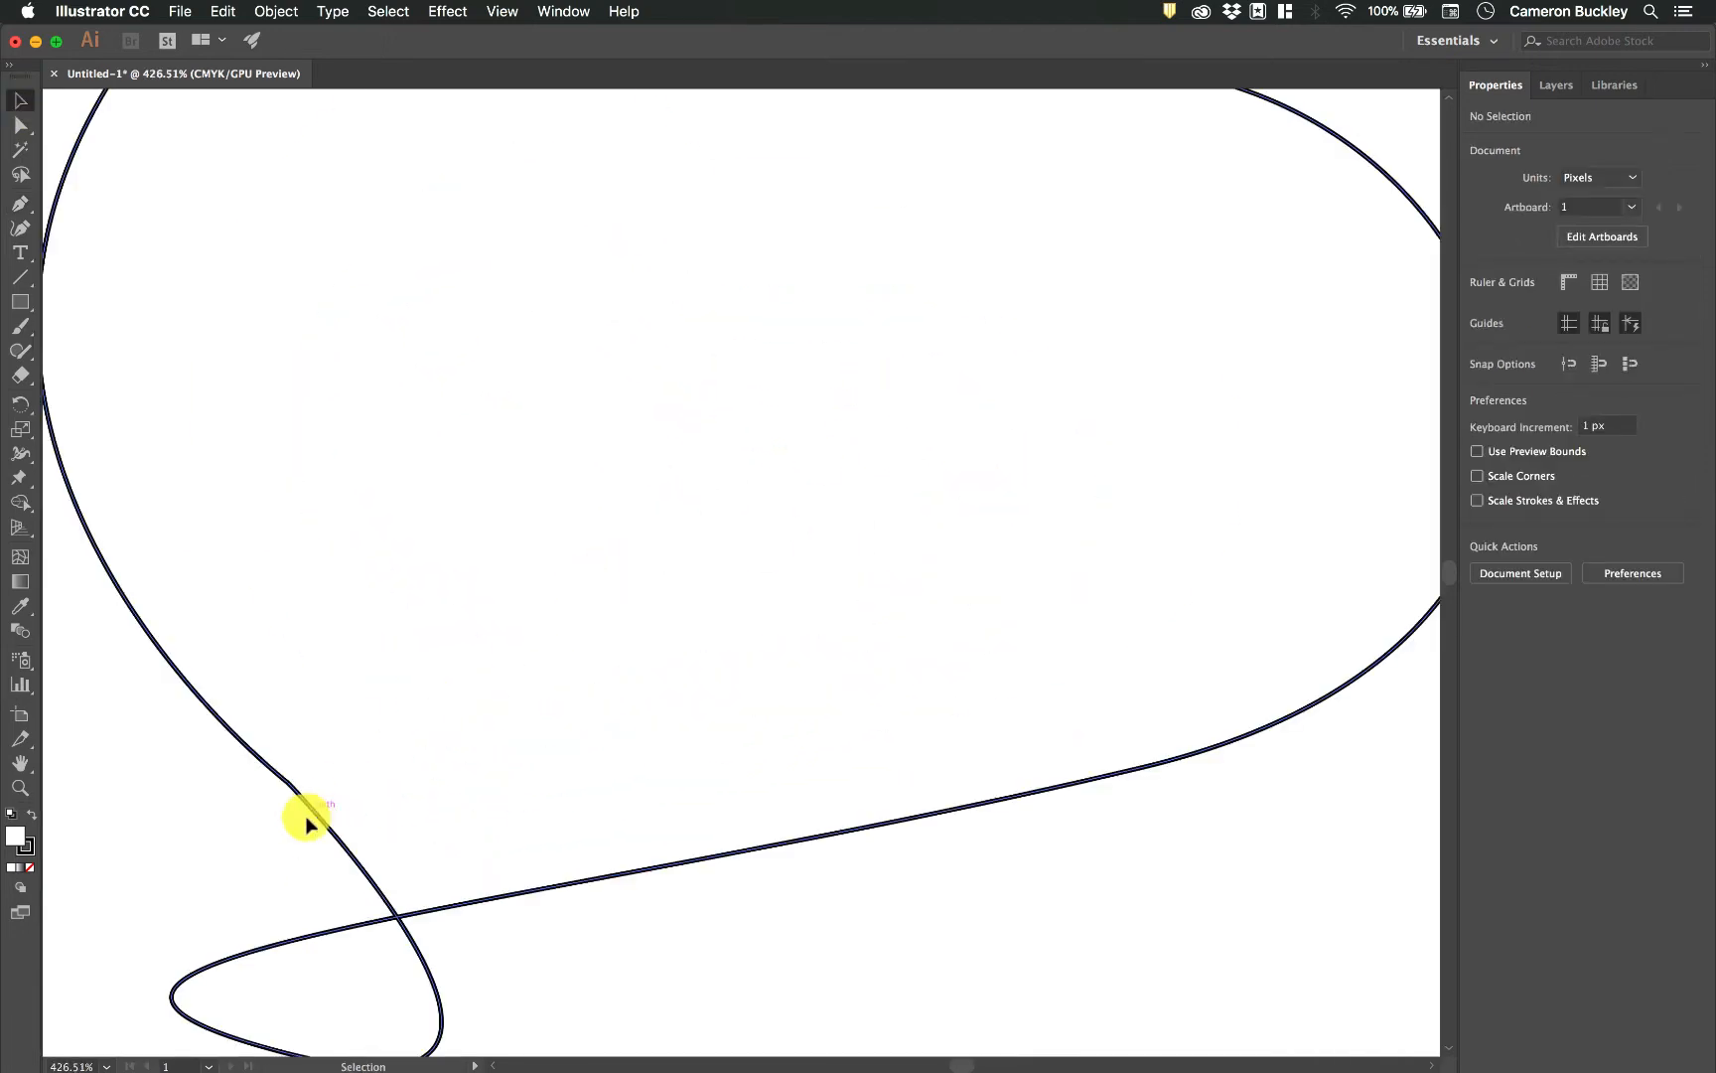
scroll(253, 826, up, 4)
scroll(254, 826, down, 10)
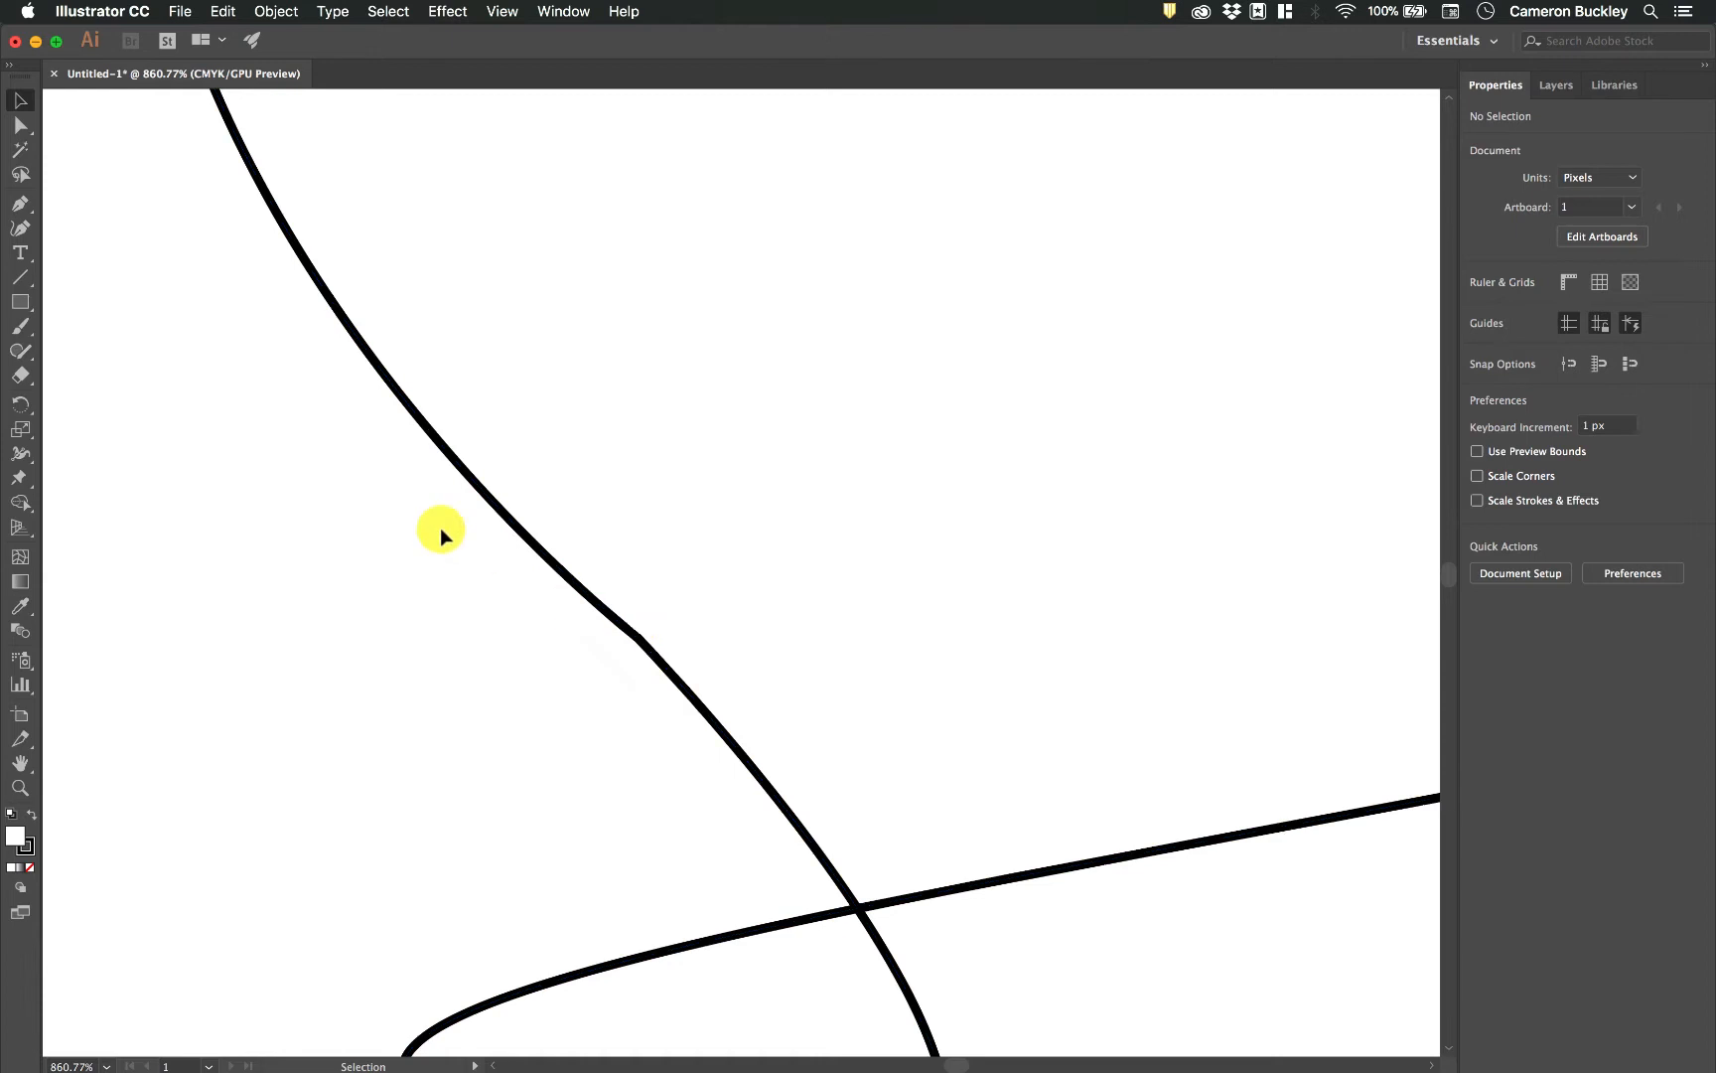
scroll(615, 639, down, 10)
scroll(616, 638, down, 1)
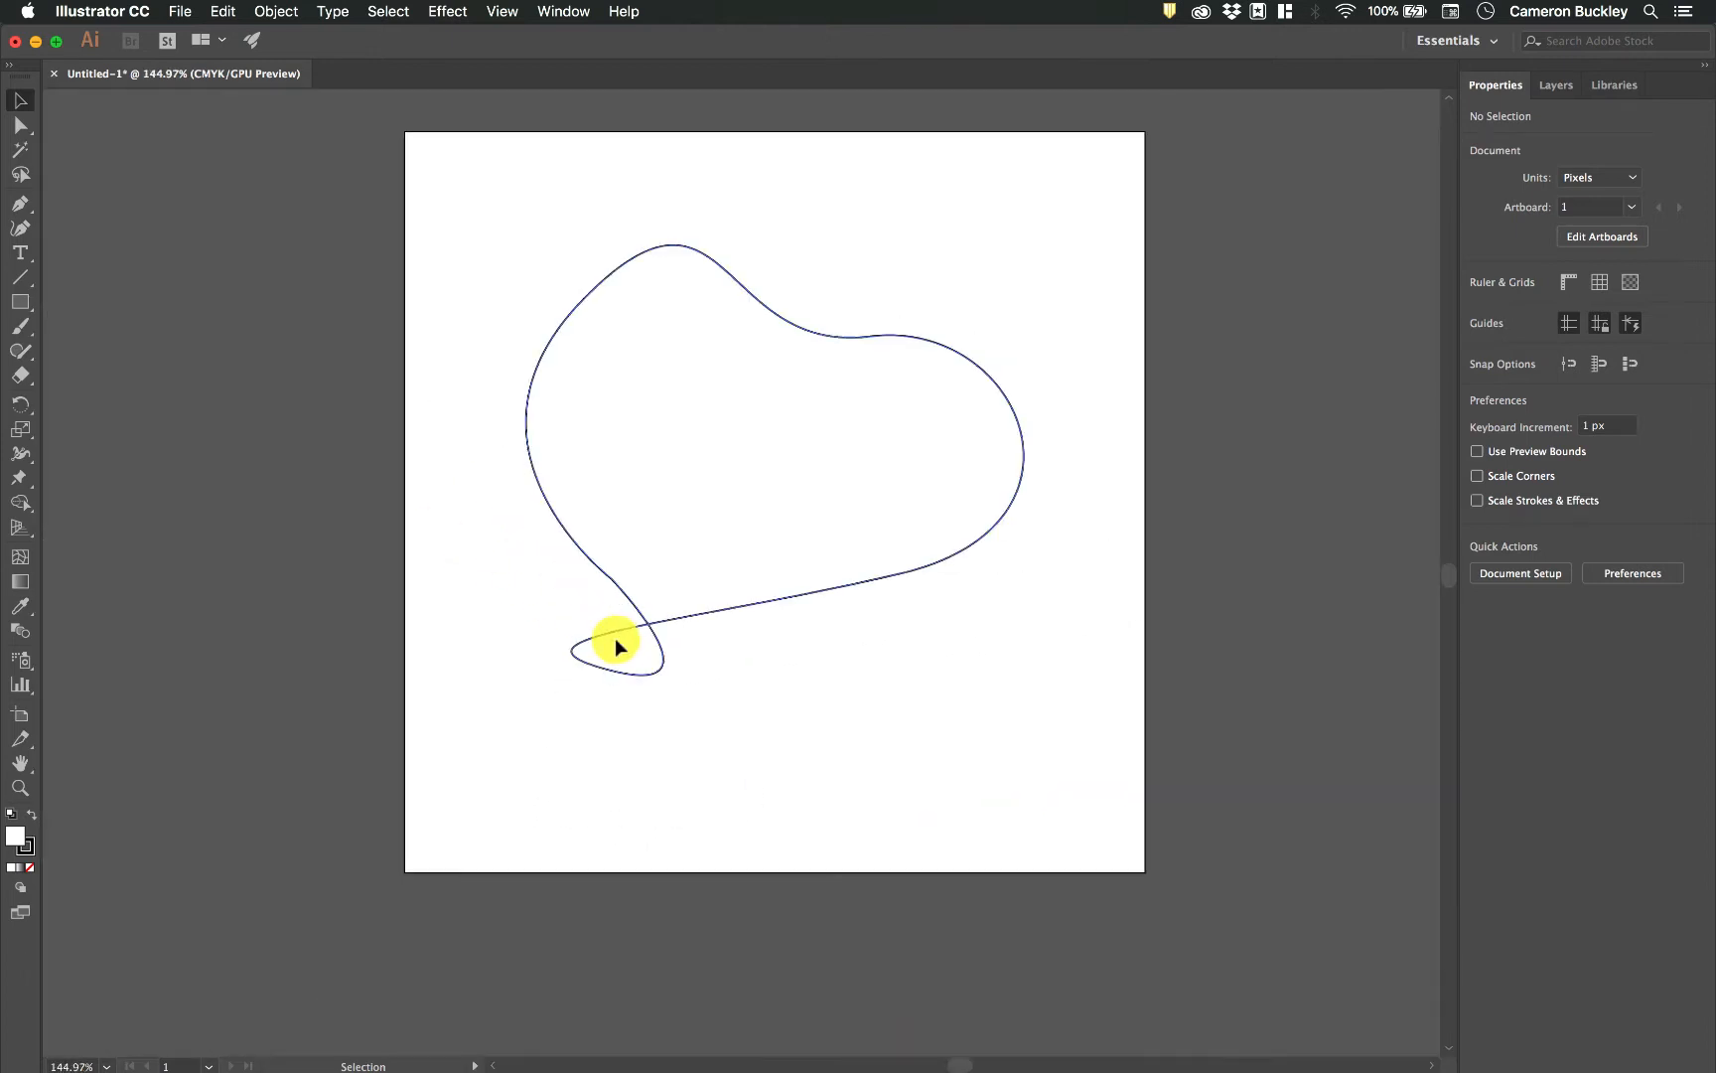
drag(1126, 809, 347, 68)
key(Delete)
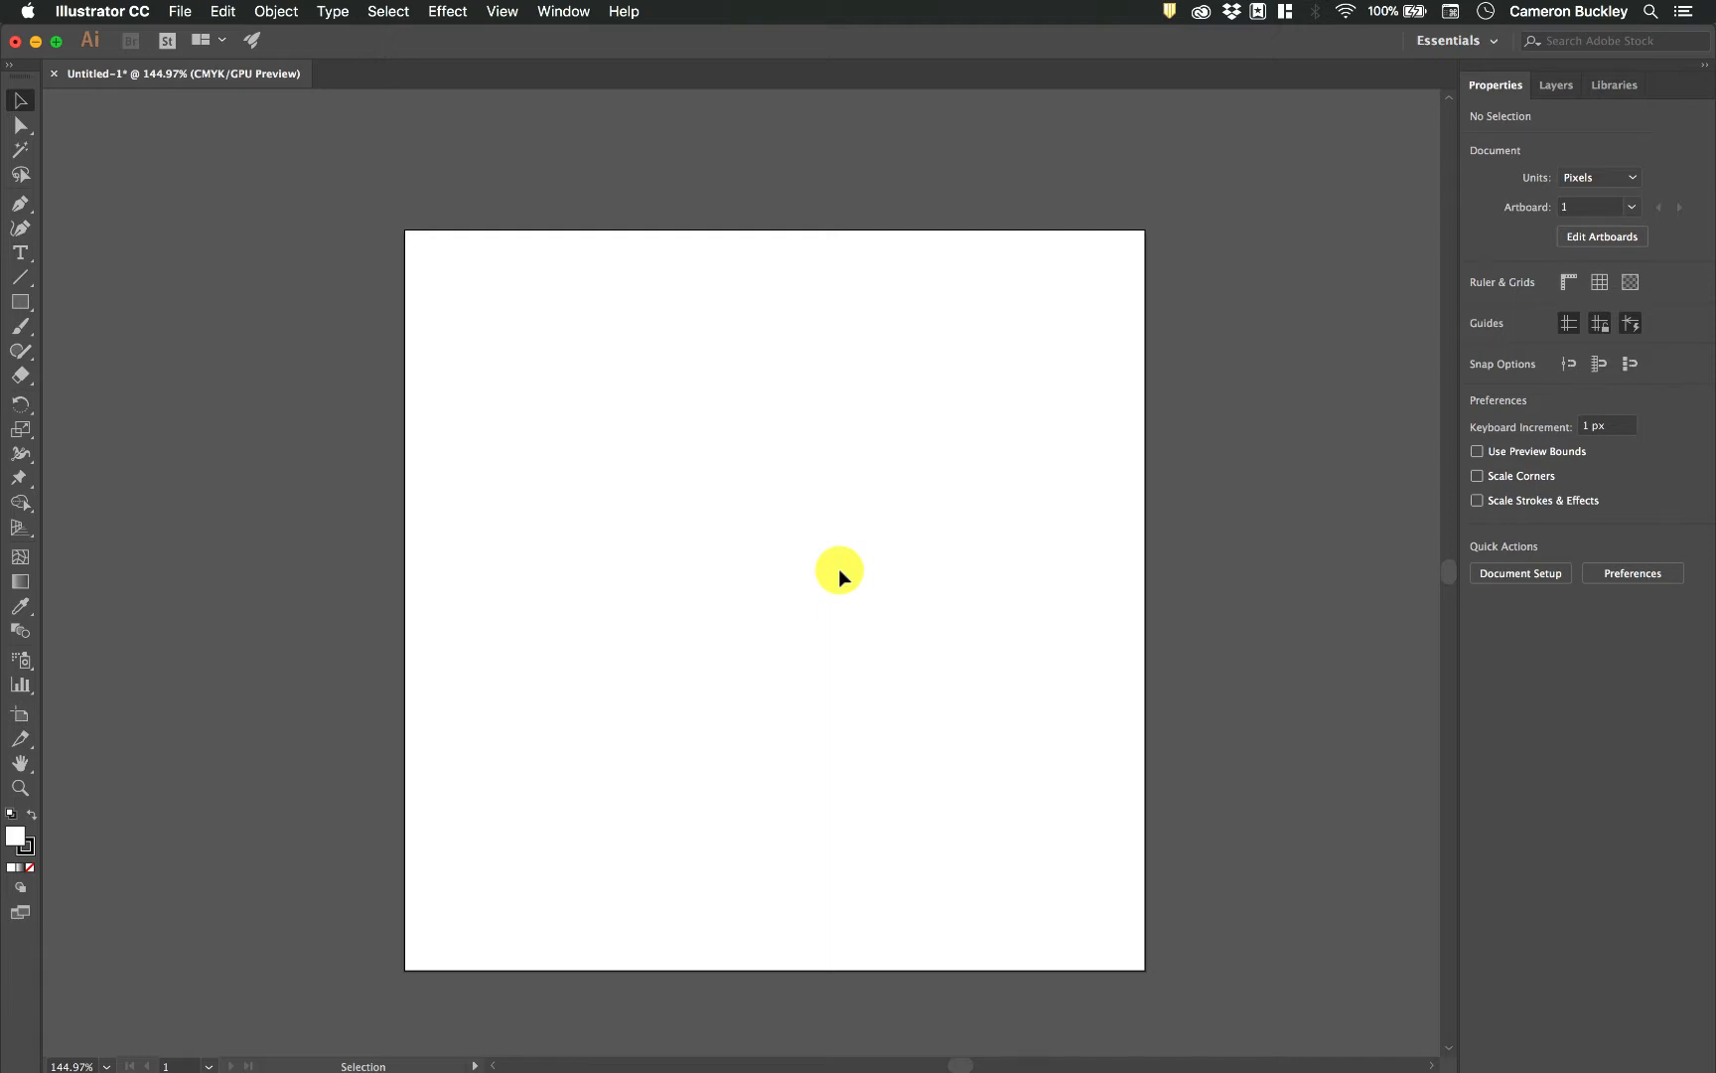
Show the document grid and turn on Snap to Grid.
click(1600, 287)
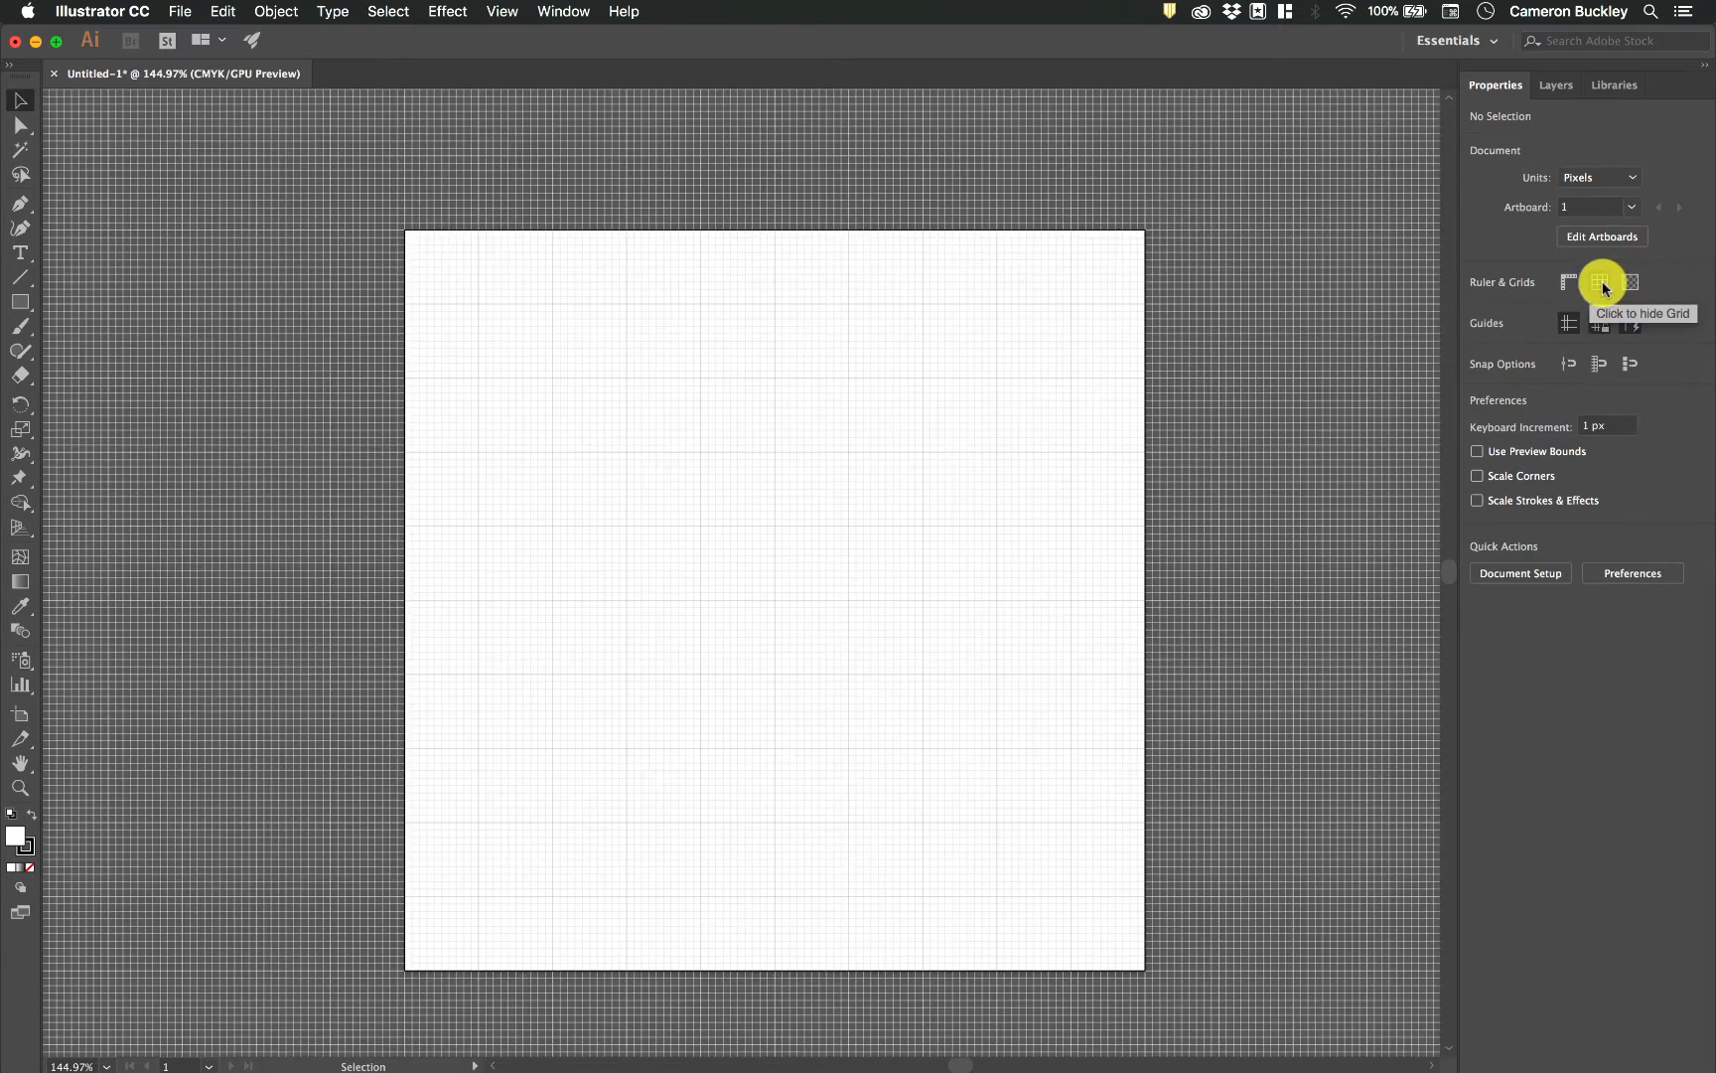
click(1603, 367)
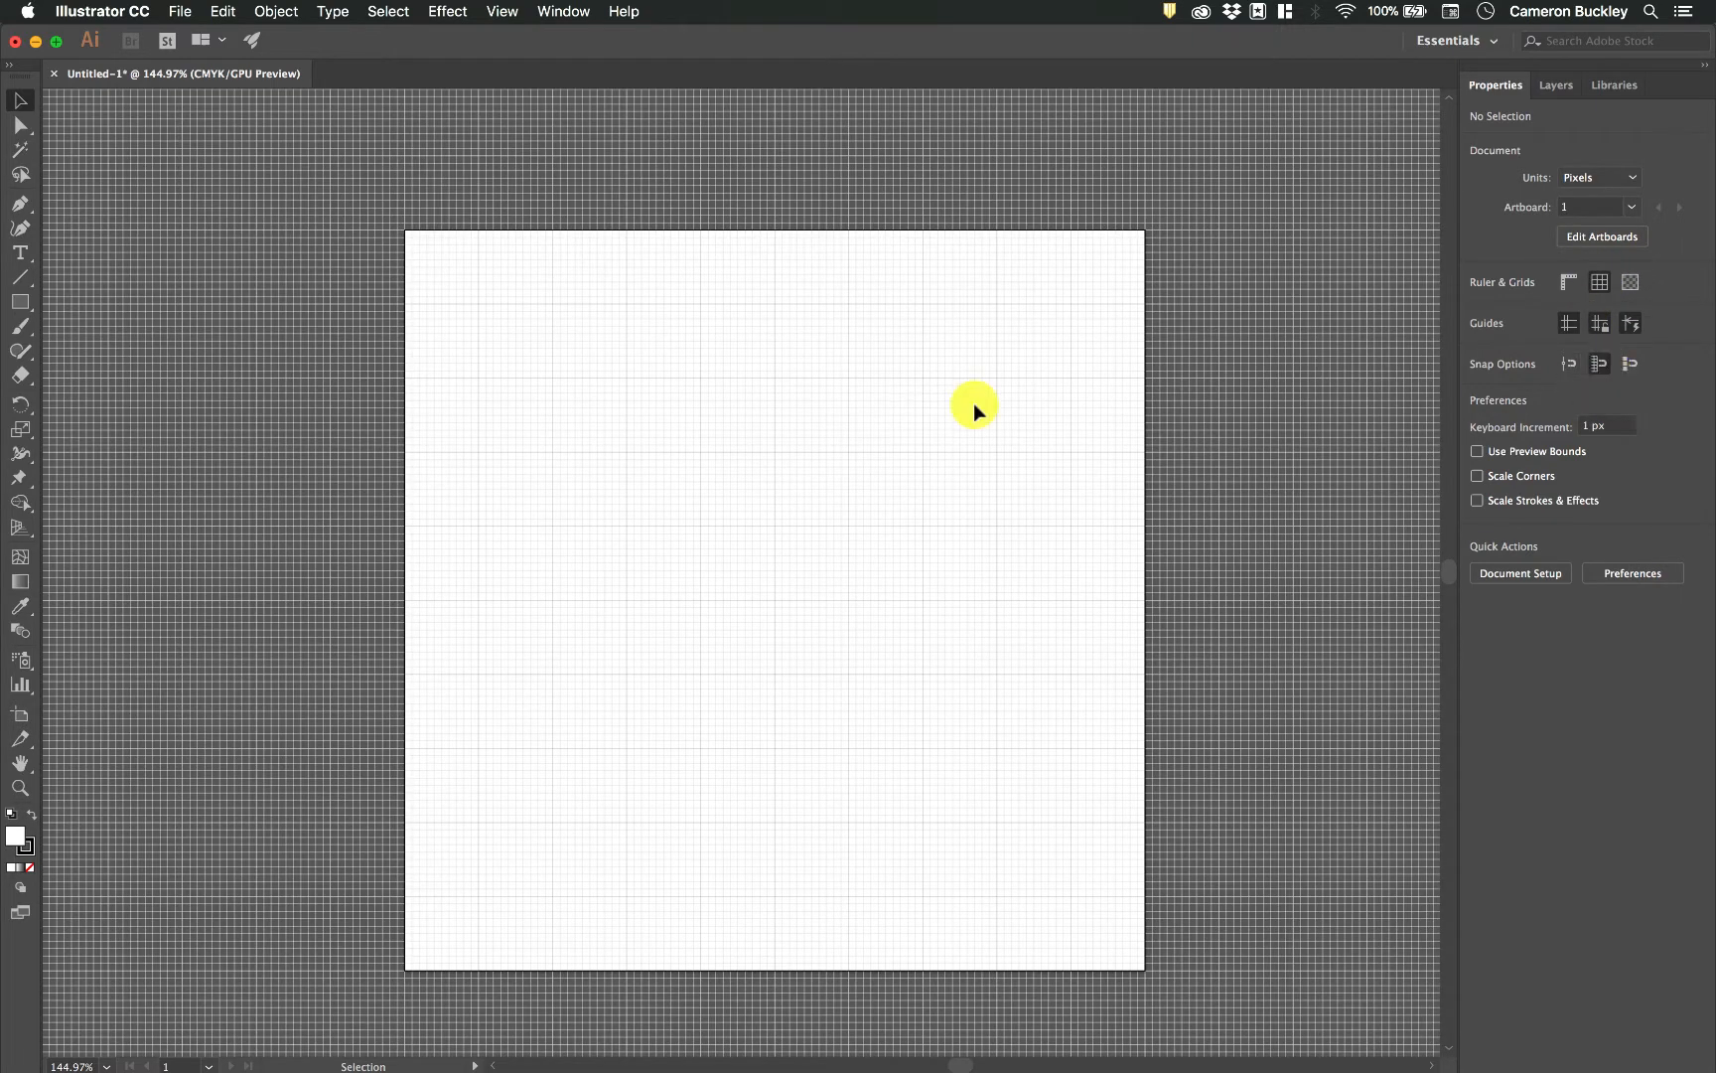
Review the gridline spacing and subdivisions in the Guides & Grid preferences.
click(181, 11)
mouse_move(127, 14)
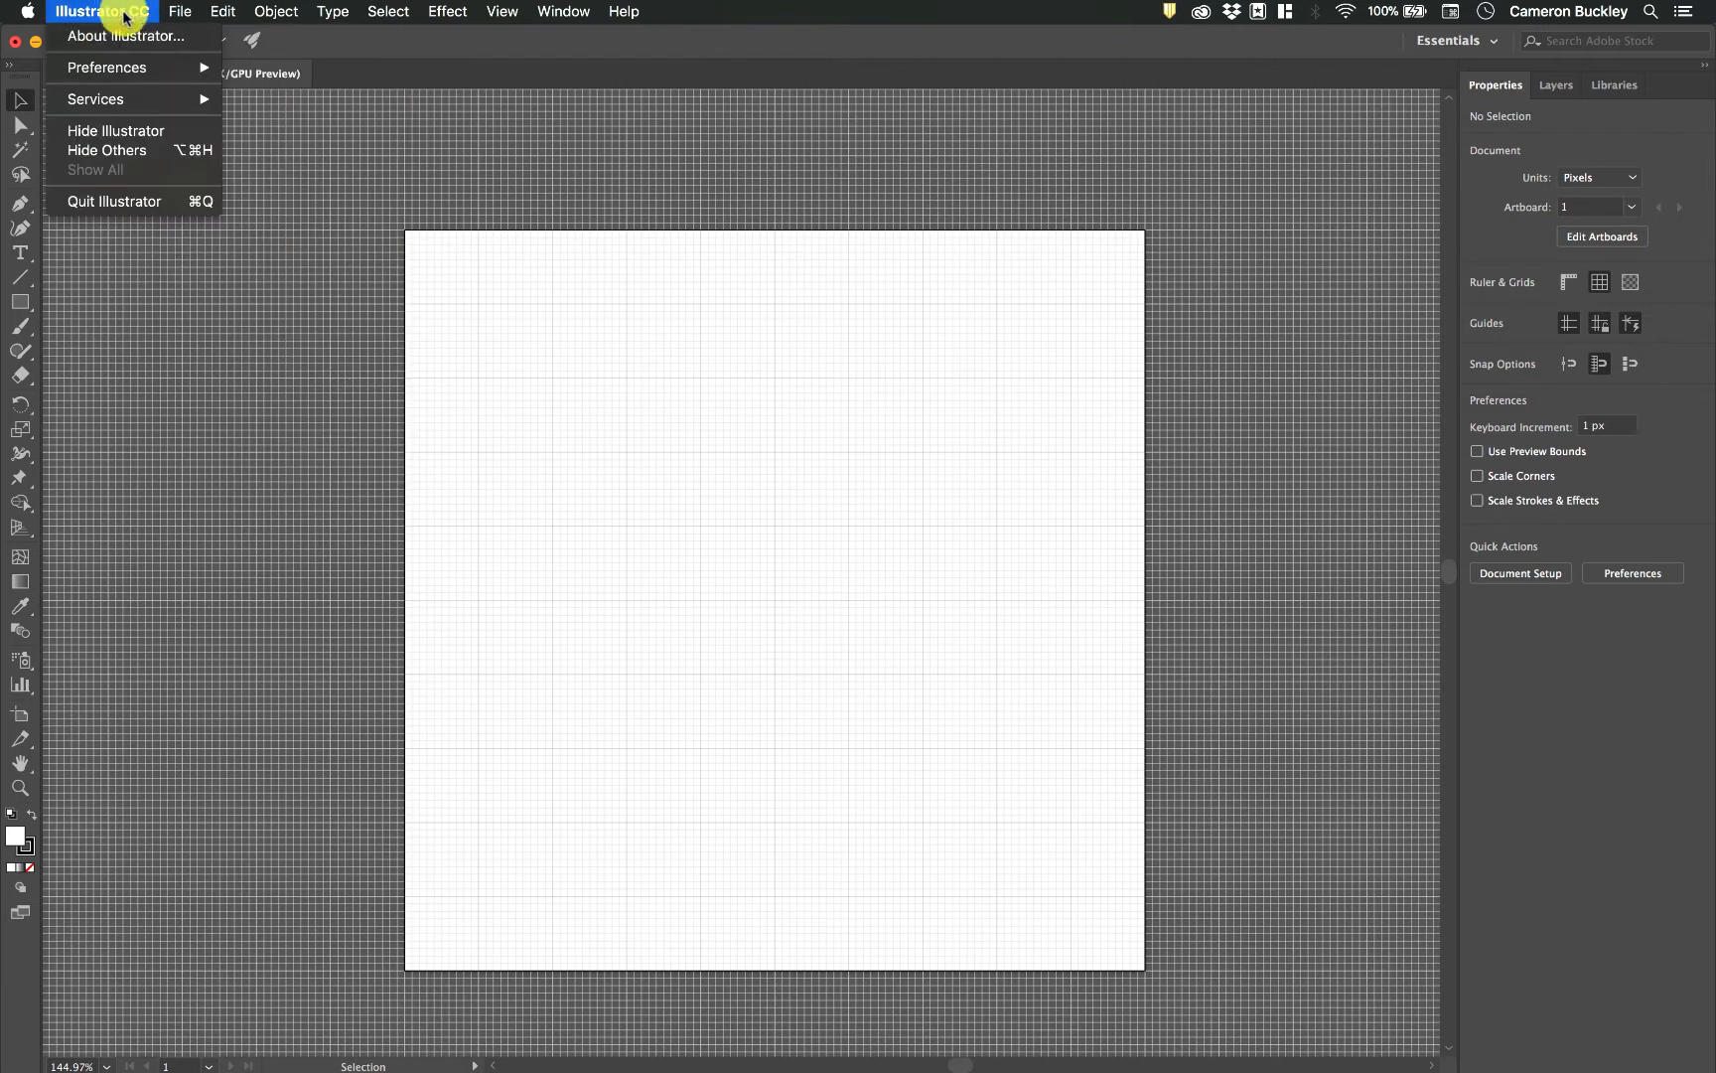
mouse_move(183, 66)
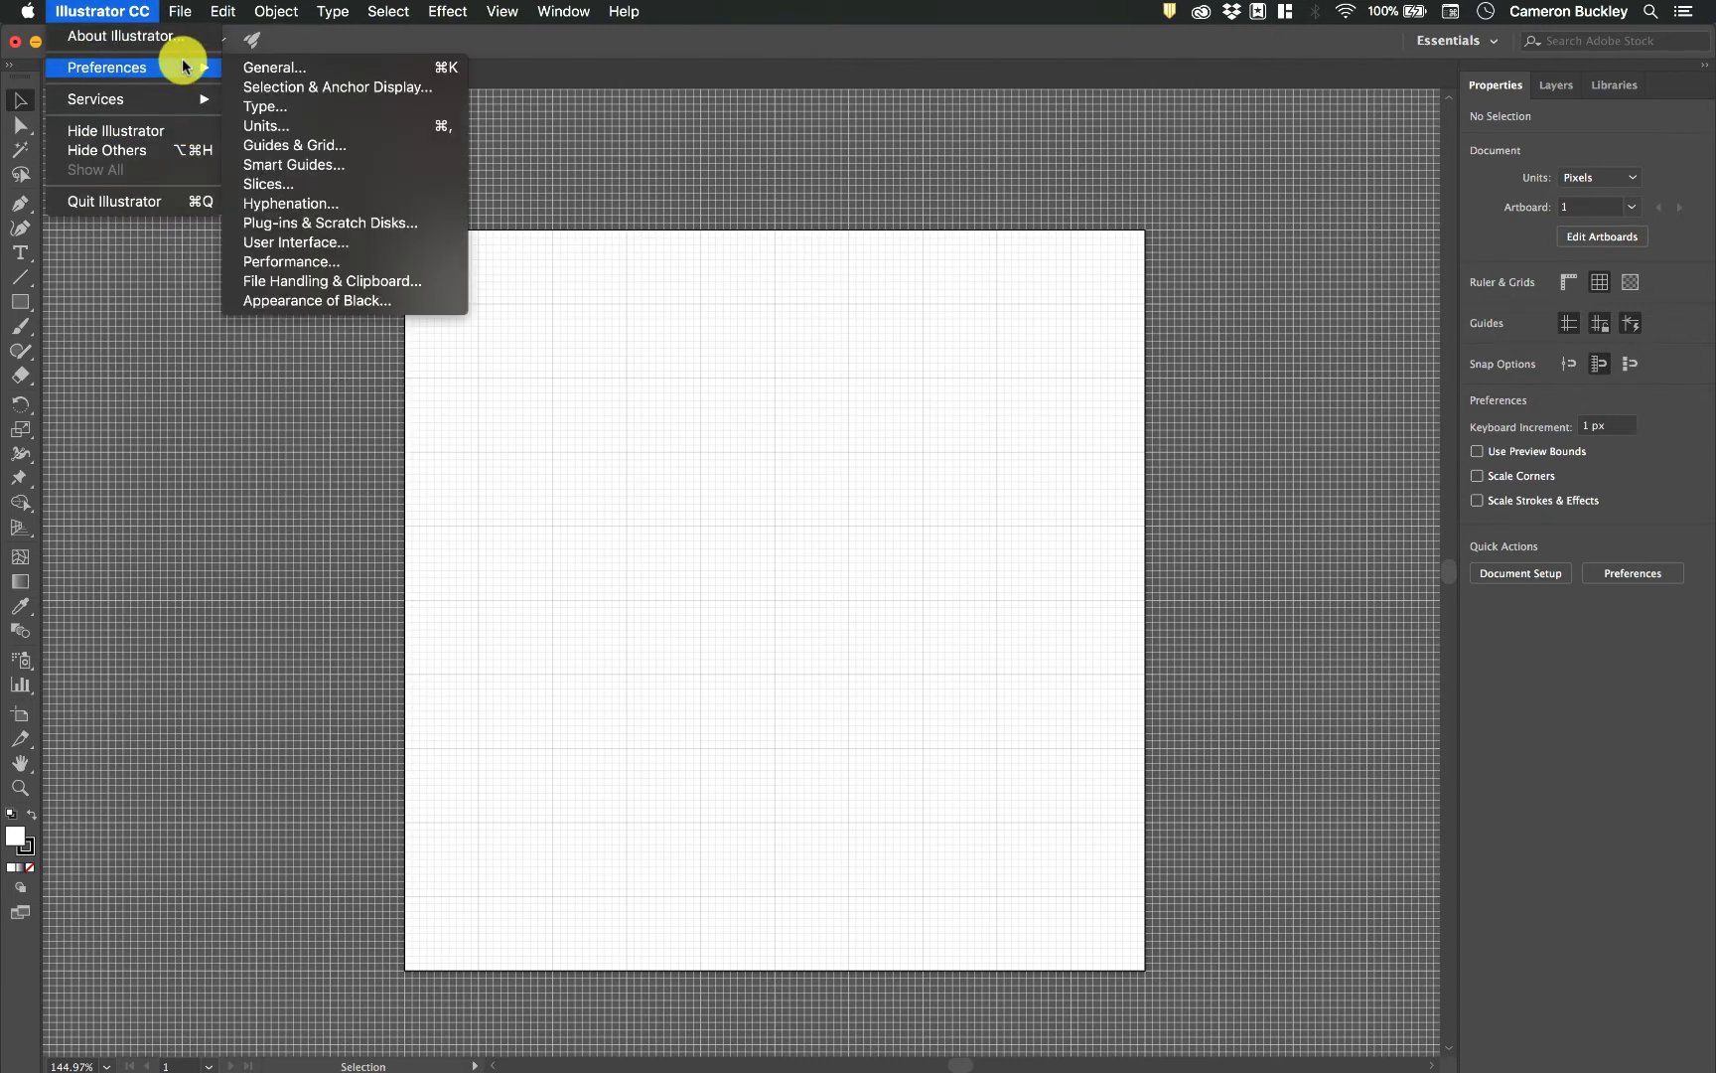
click(383, 142)
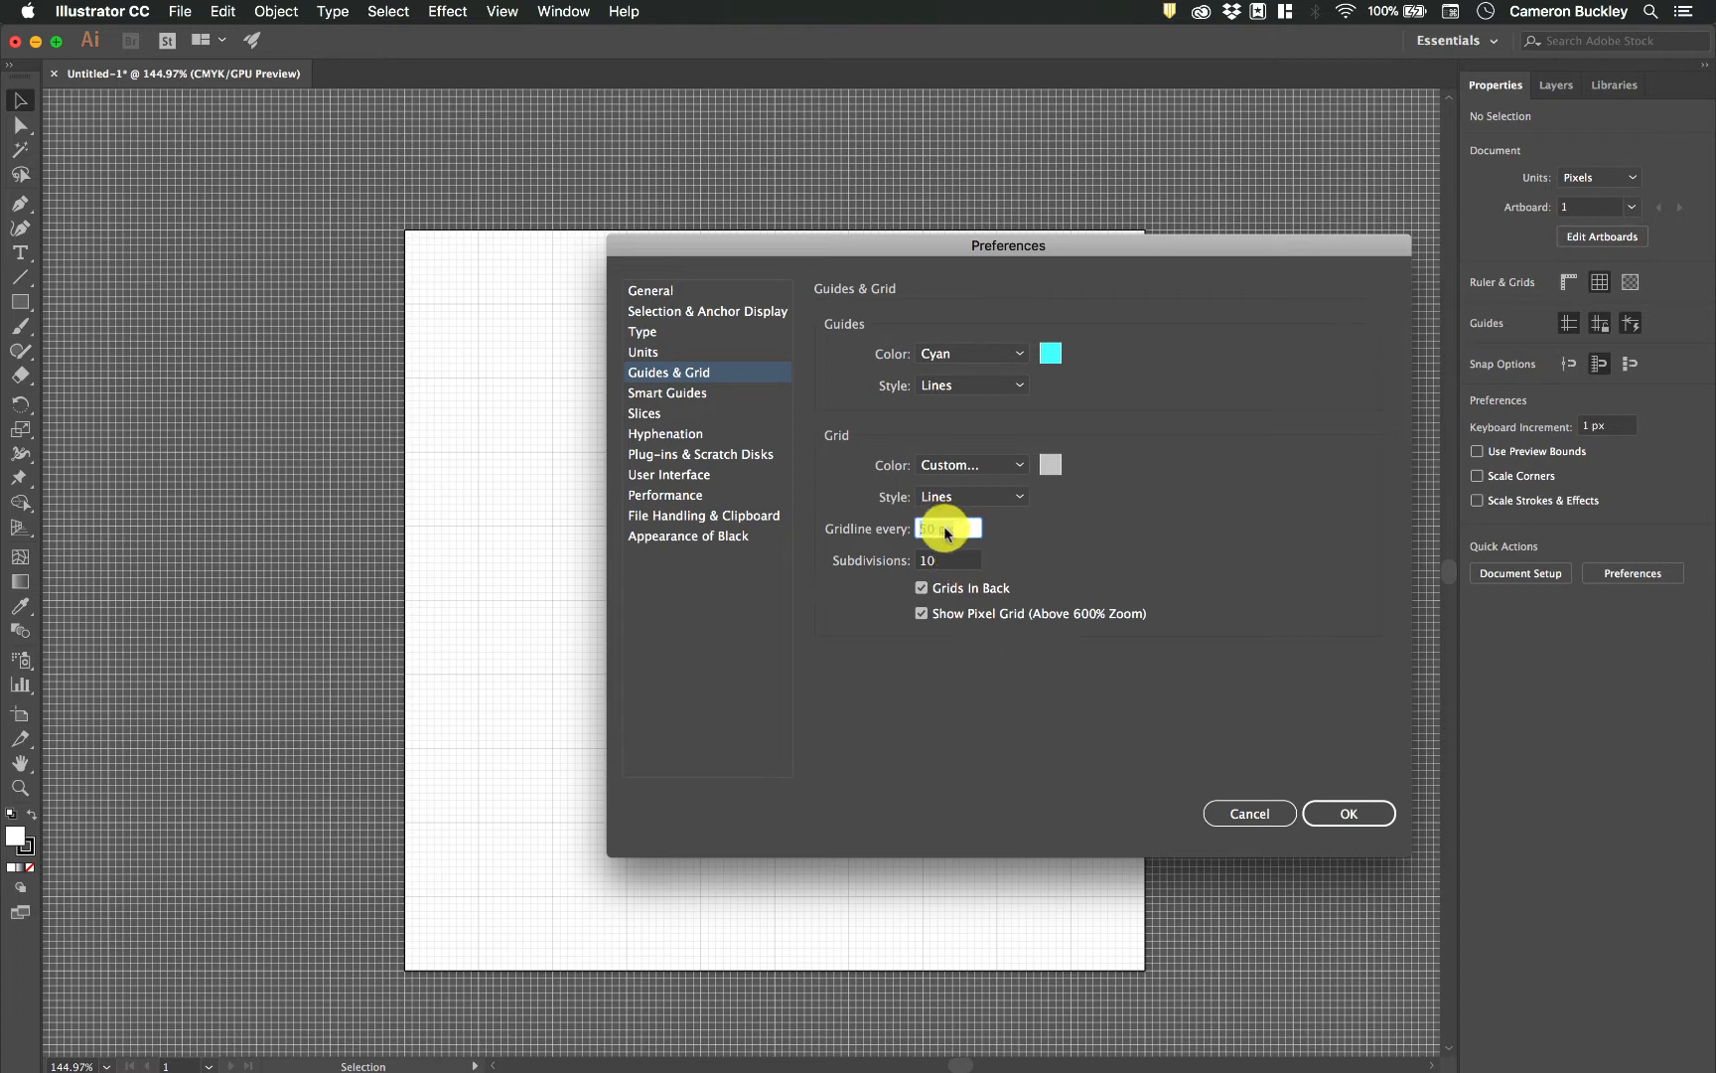
click(1363, 813)
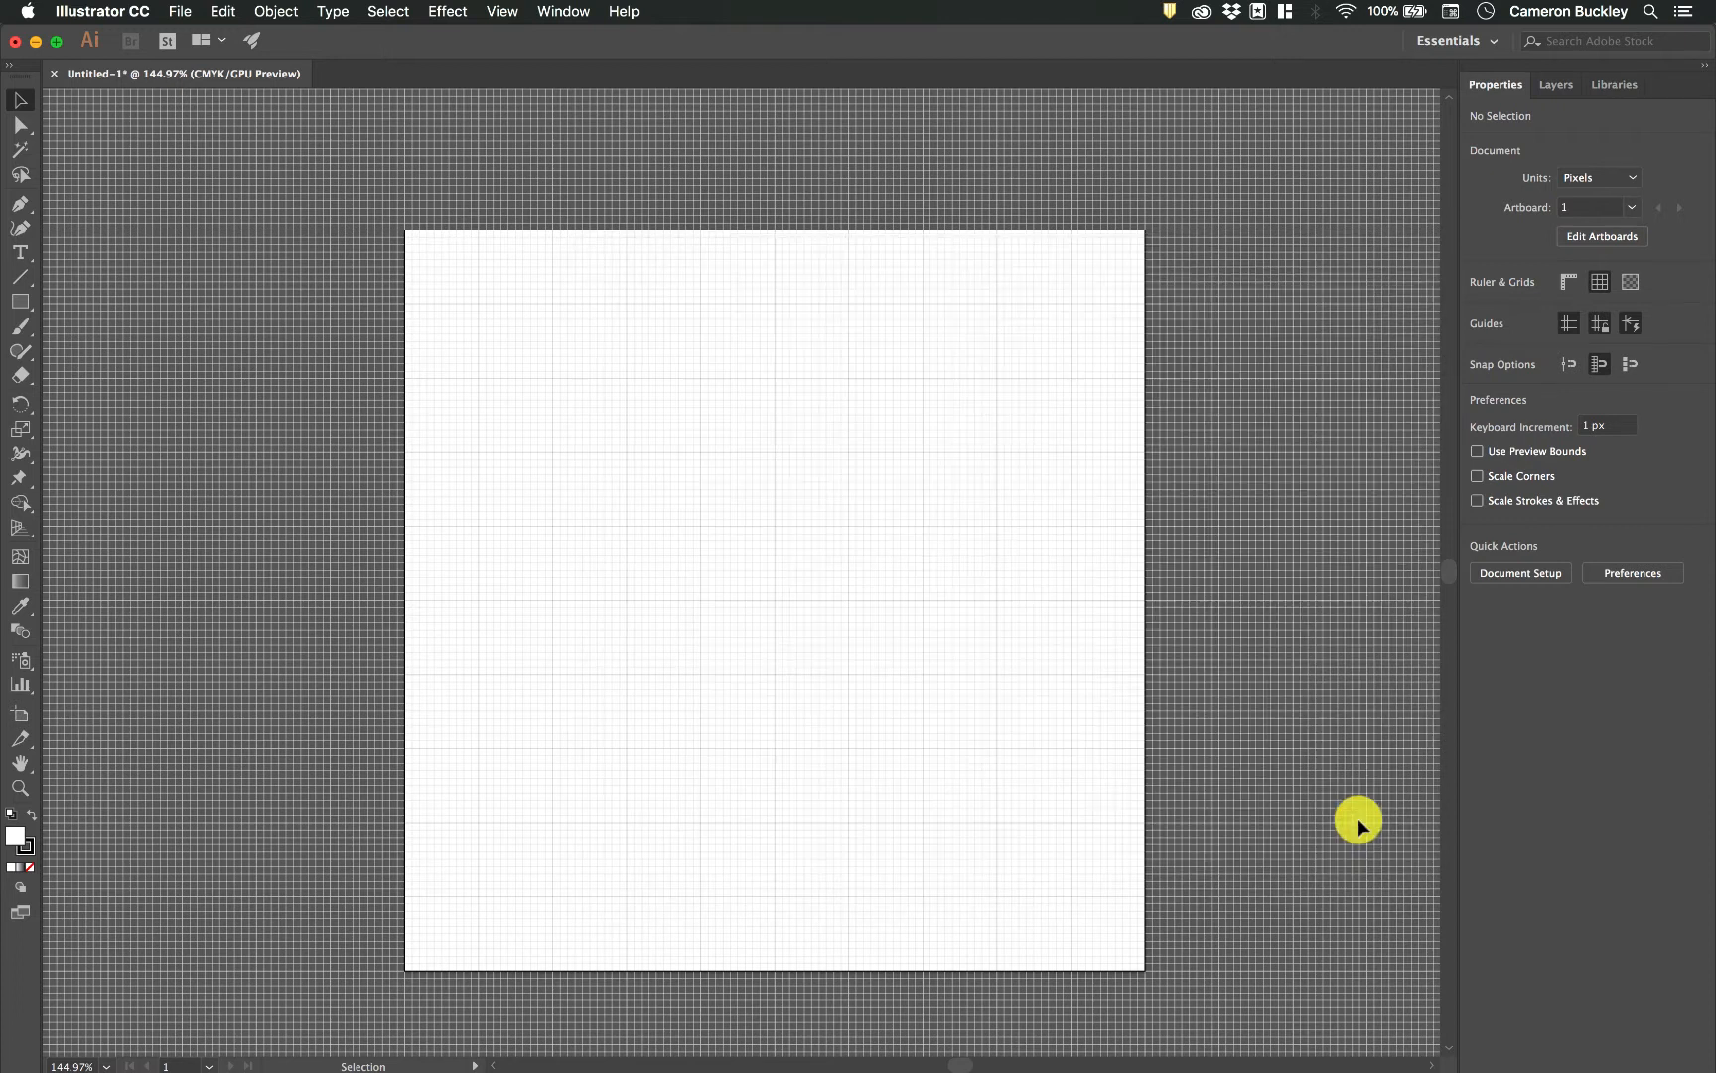
Draw a closed diamond 100 px wide and 100 px high with the Pen tool, starting at X 200, Y 200 px.
scroll(950, 548, up, 3)
scroll(951, 548, up, 1)
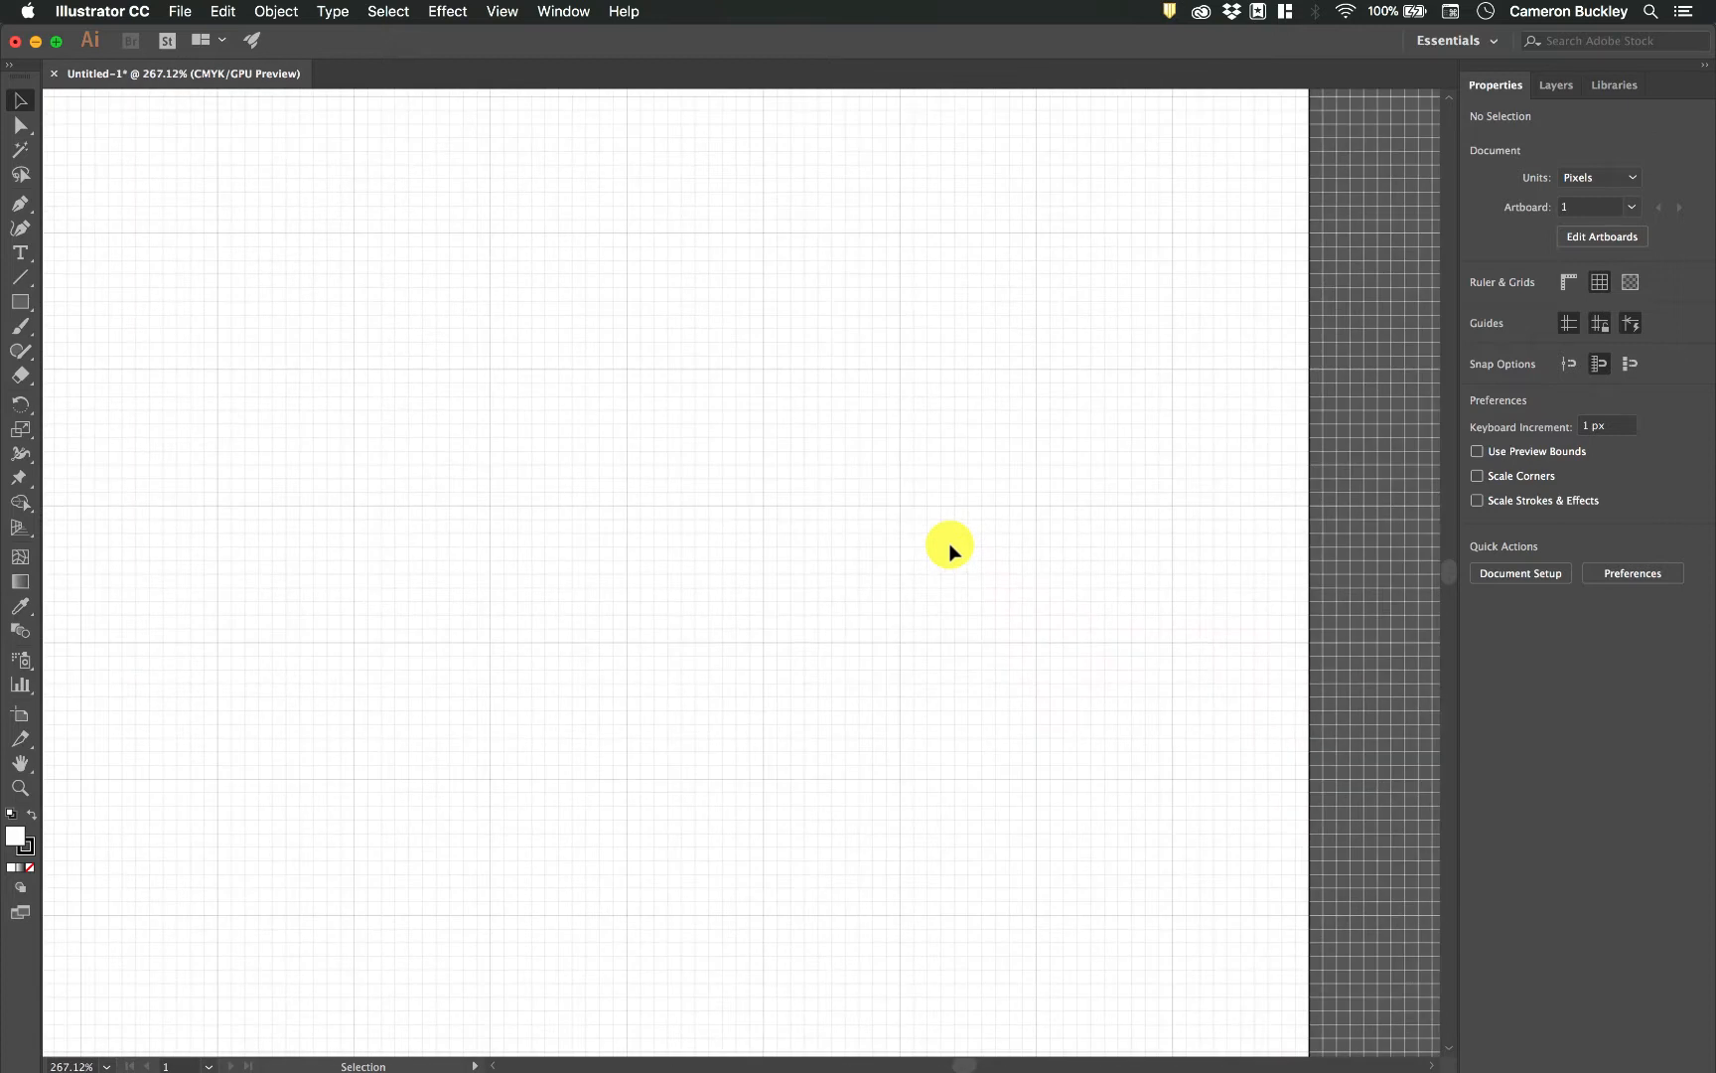
scroll(950, 548, up, 4)
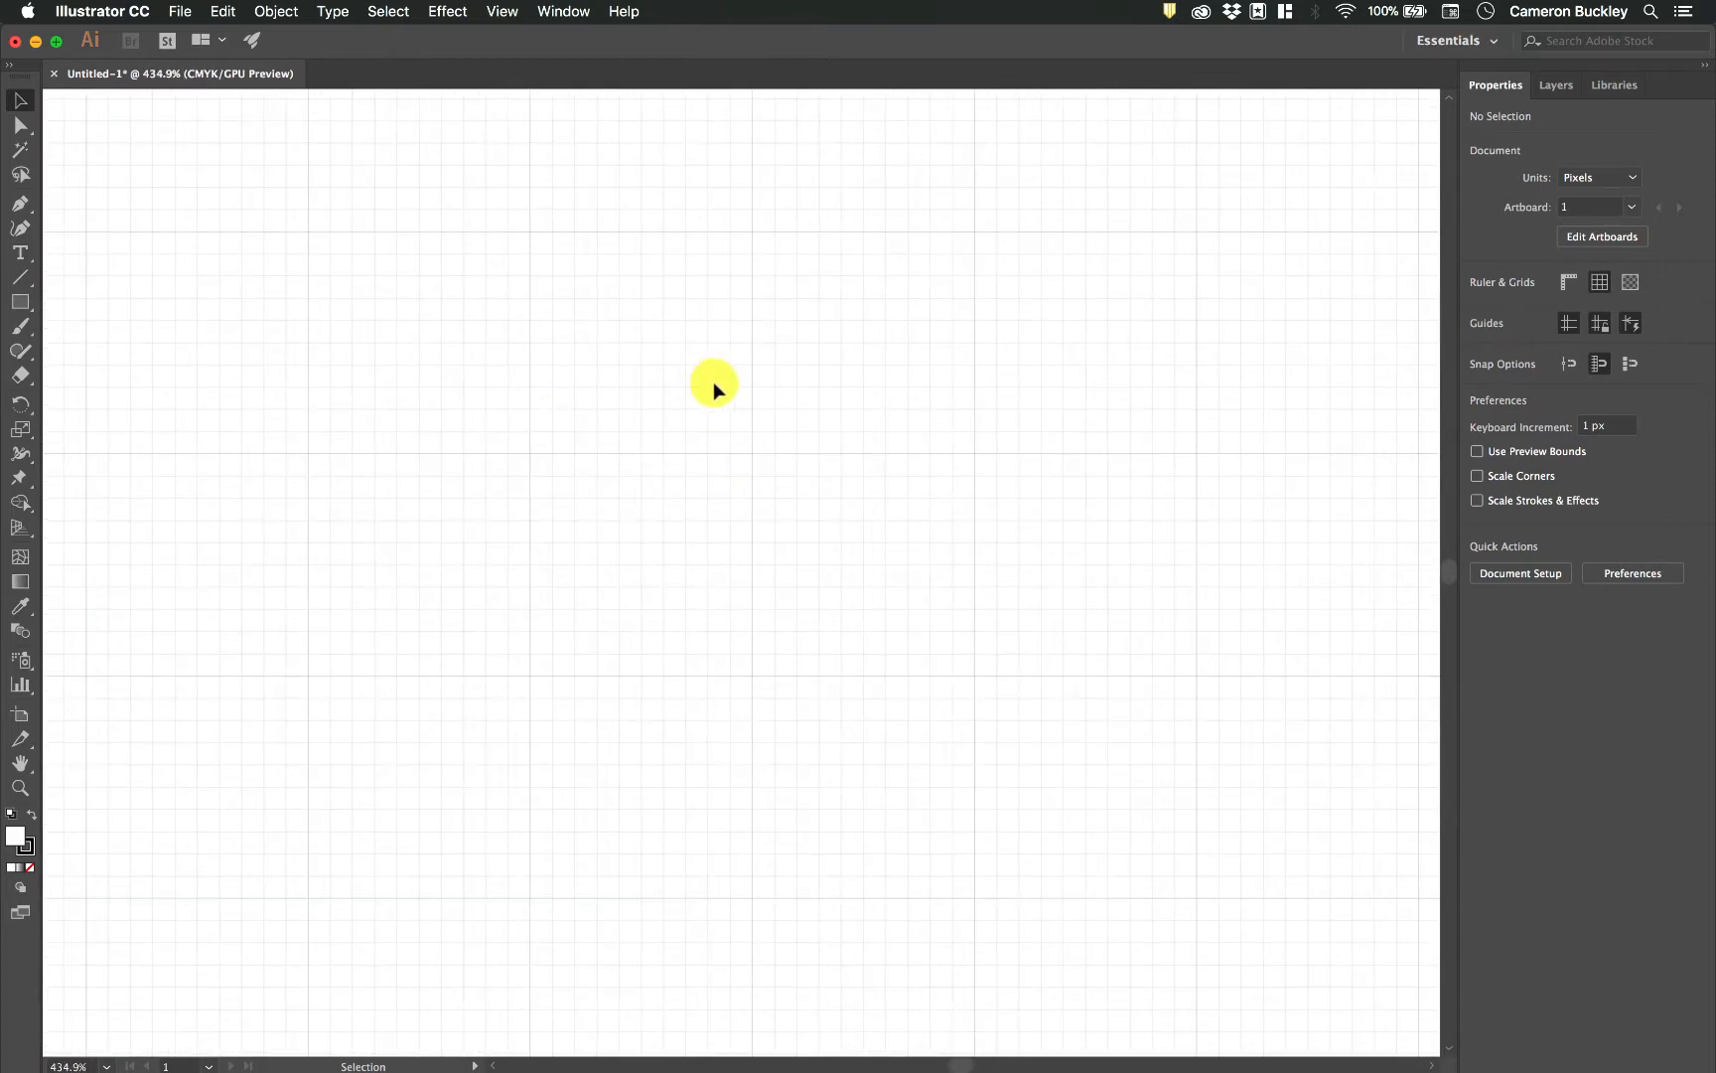
scroll(740, 380, right, 3)
scroll(741, 379, up, 2)
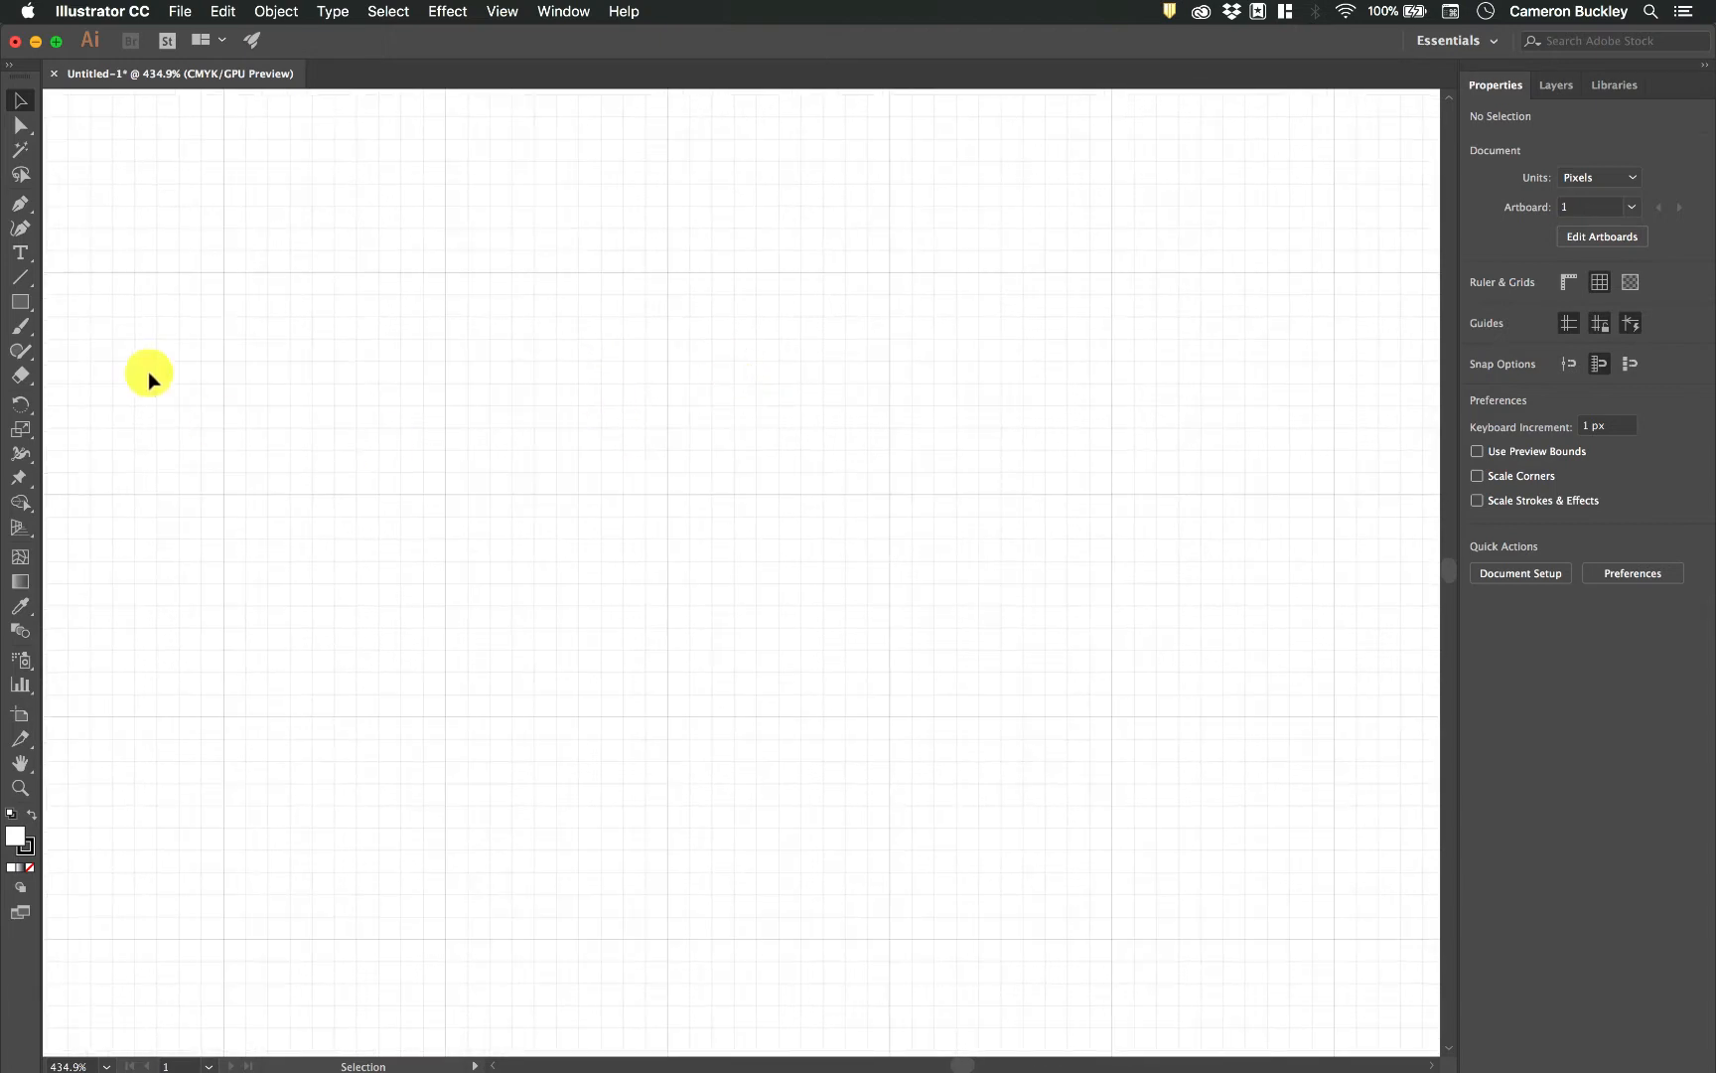
click(21, 202)
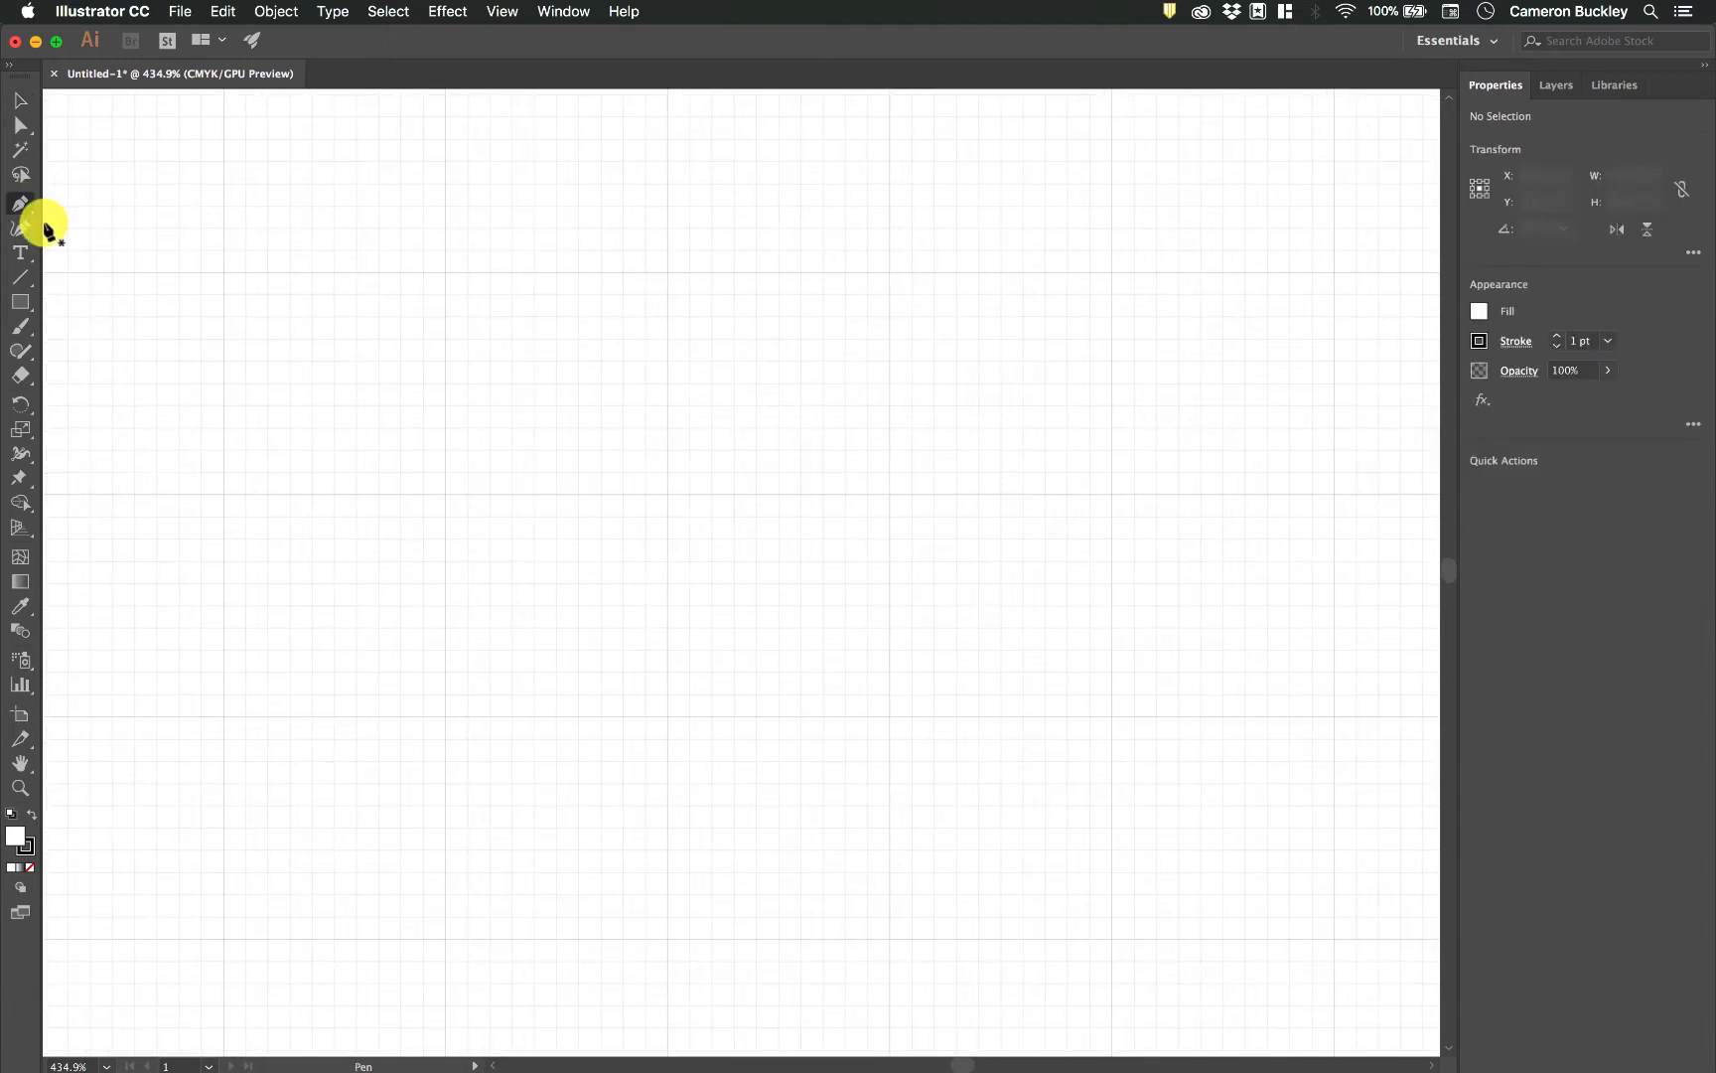
click(445, 493)
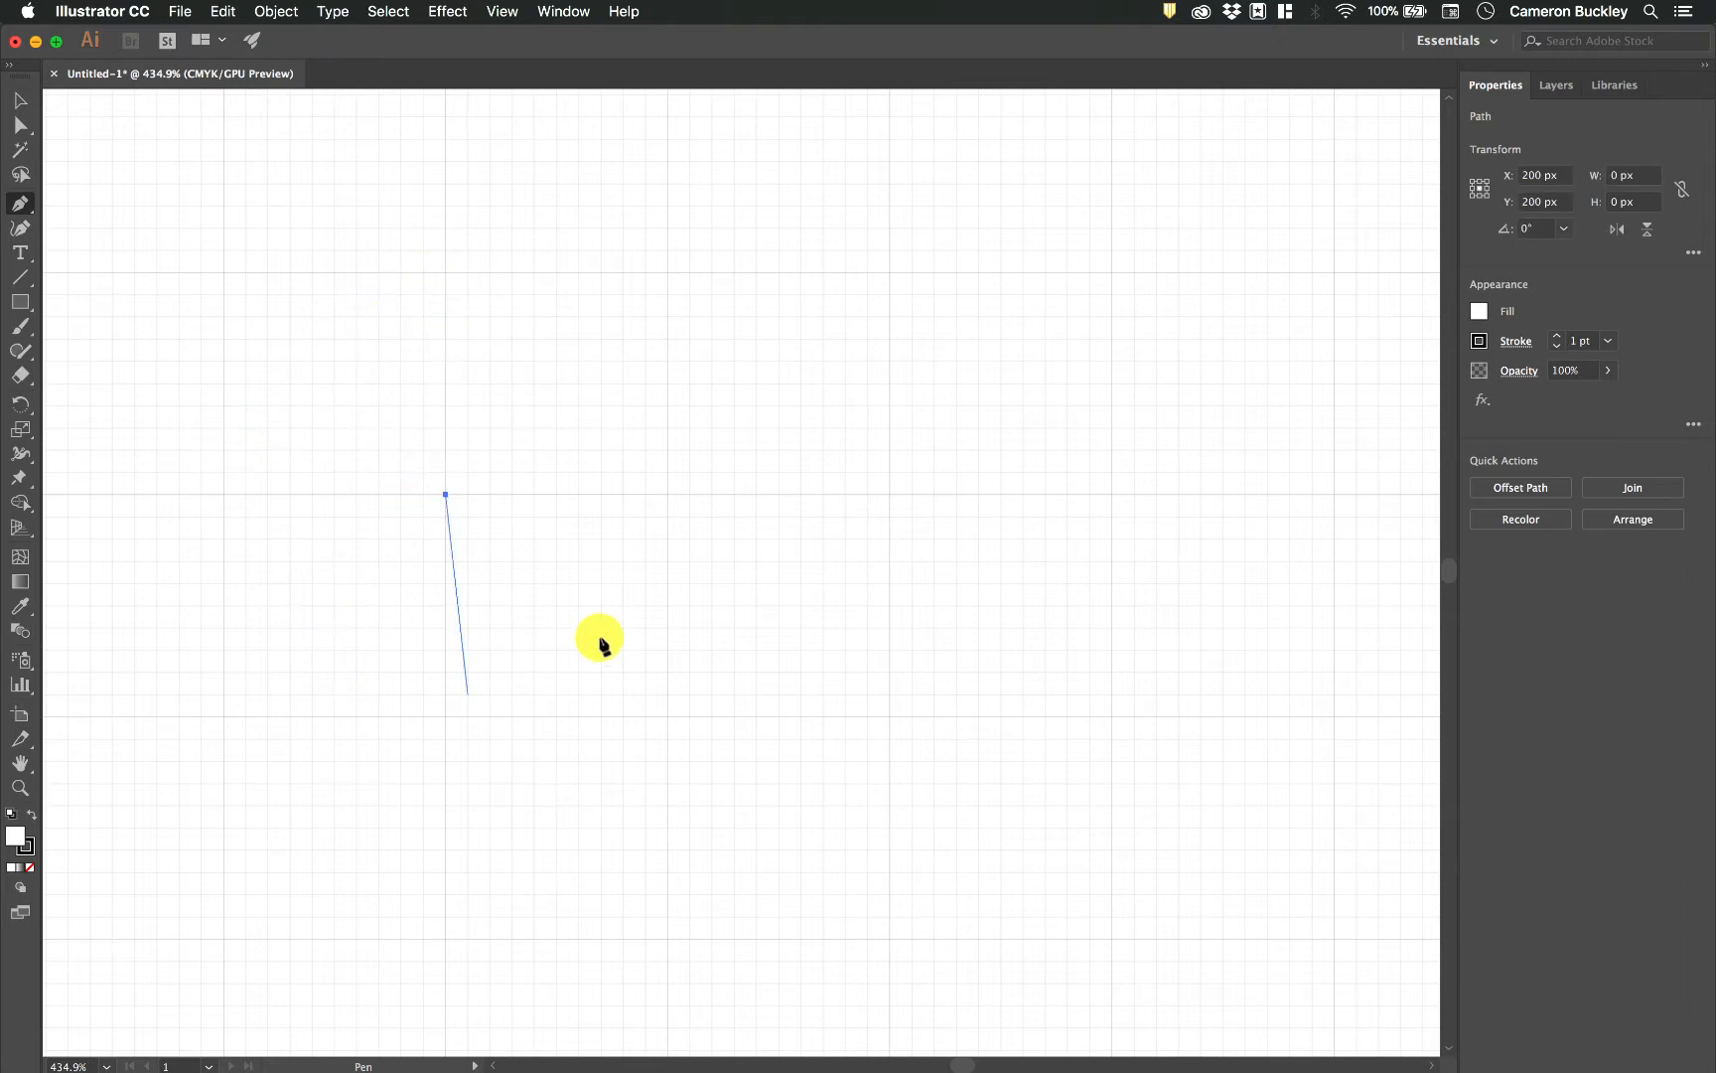
click(667, 274)
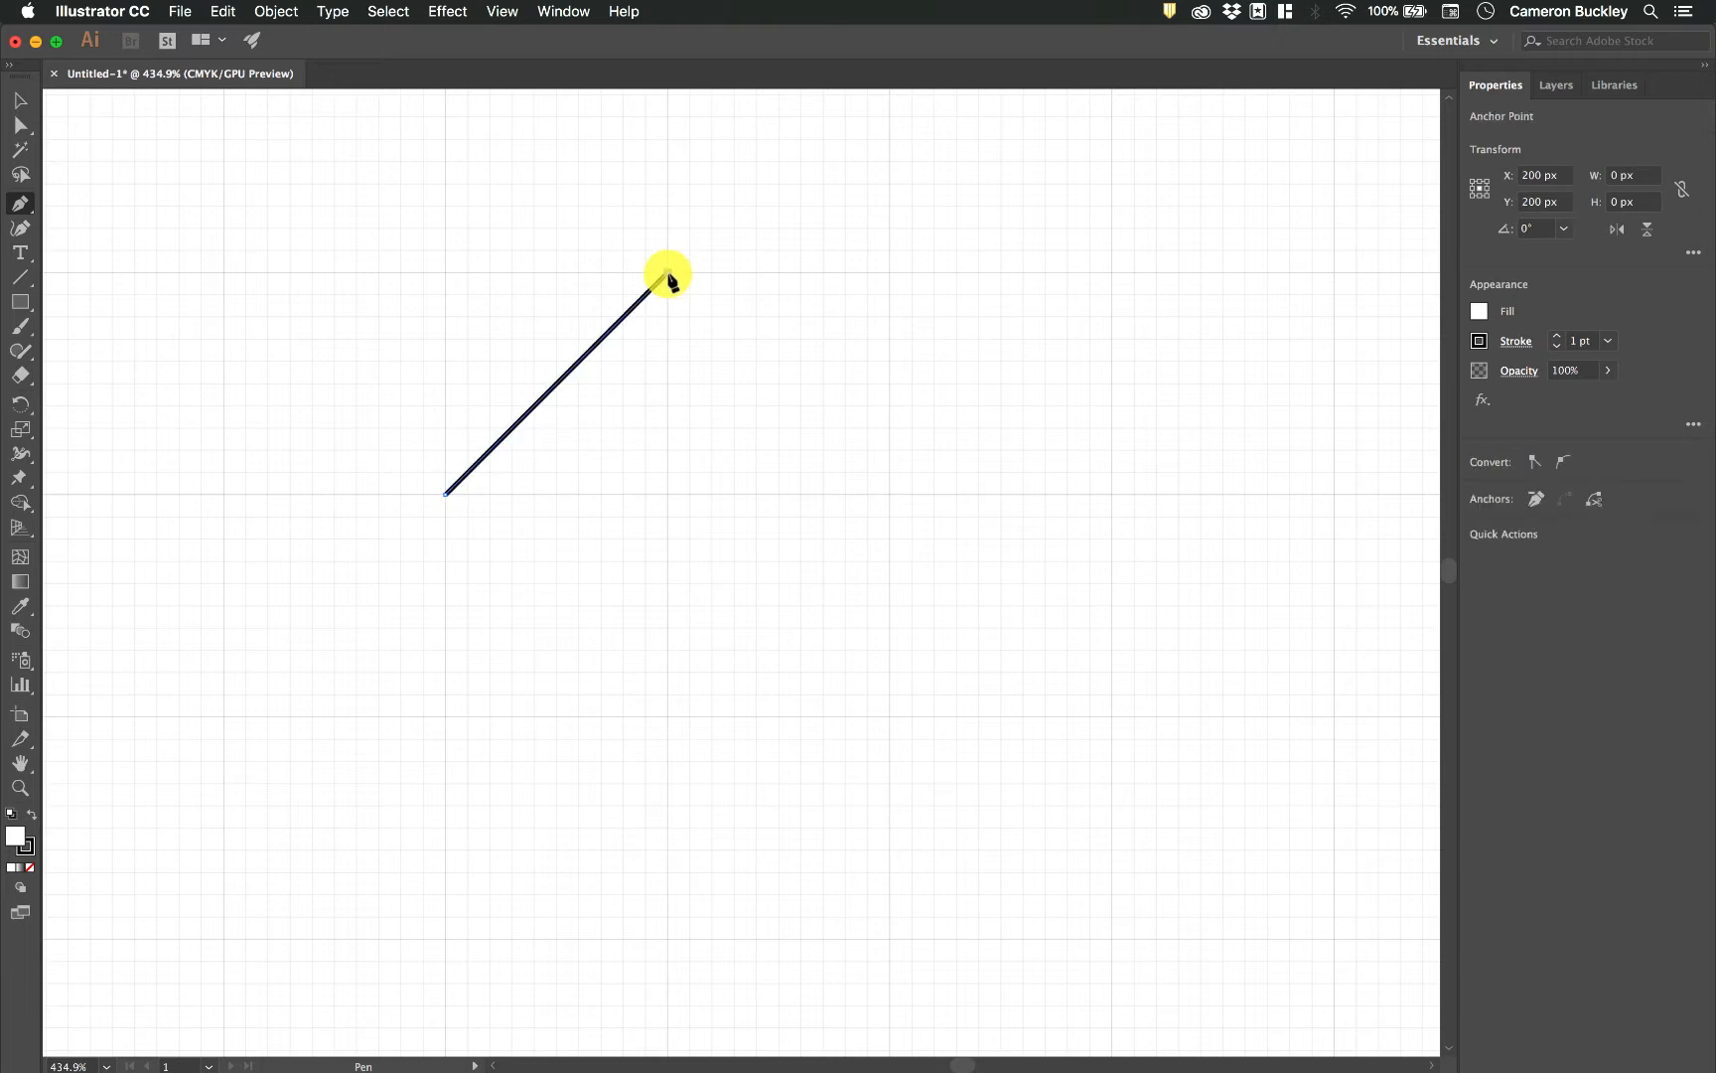
click(889, 494)
click(669, 715)
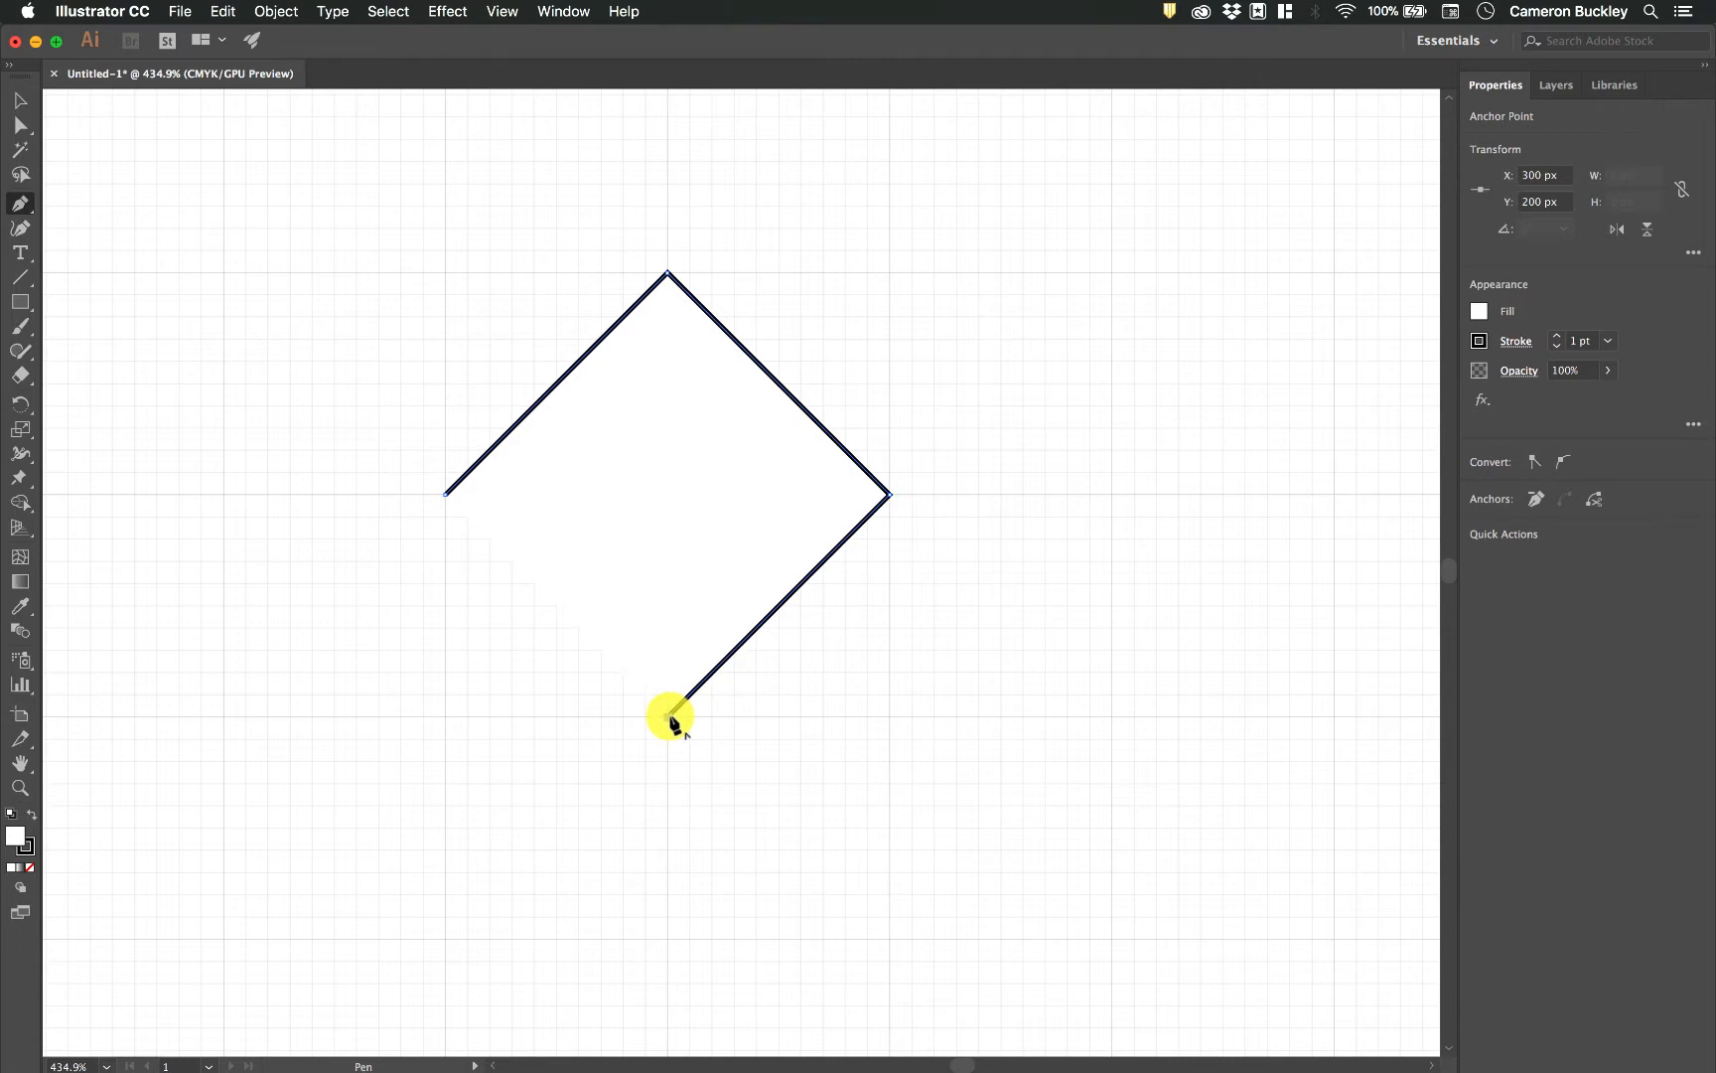
click(445, 494)
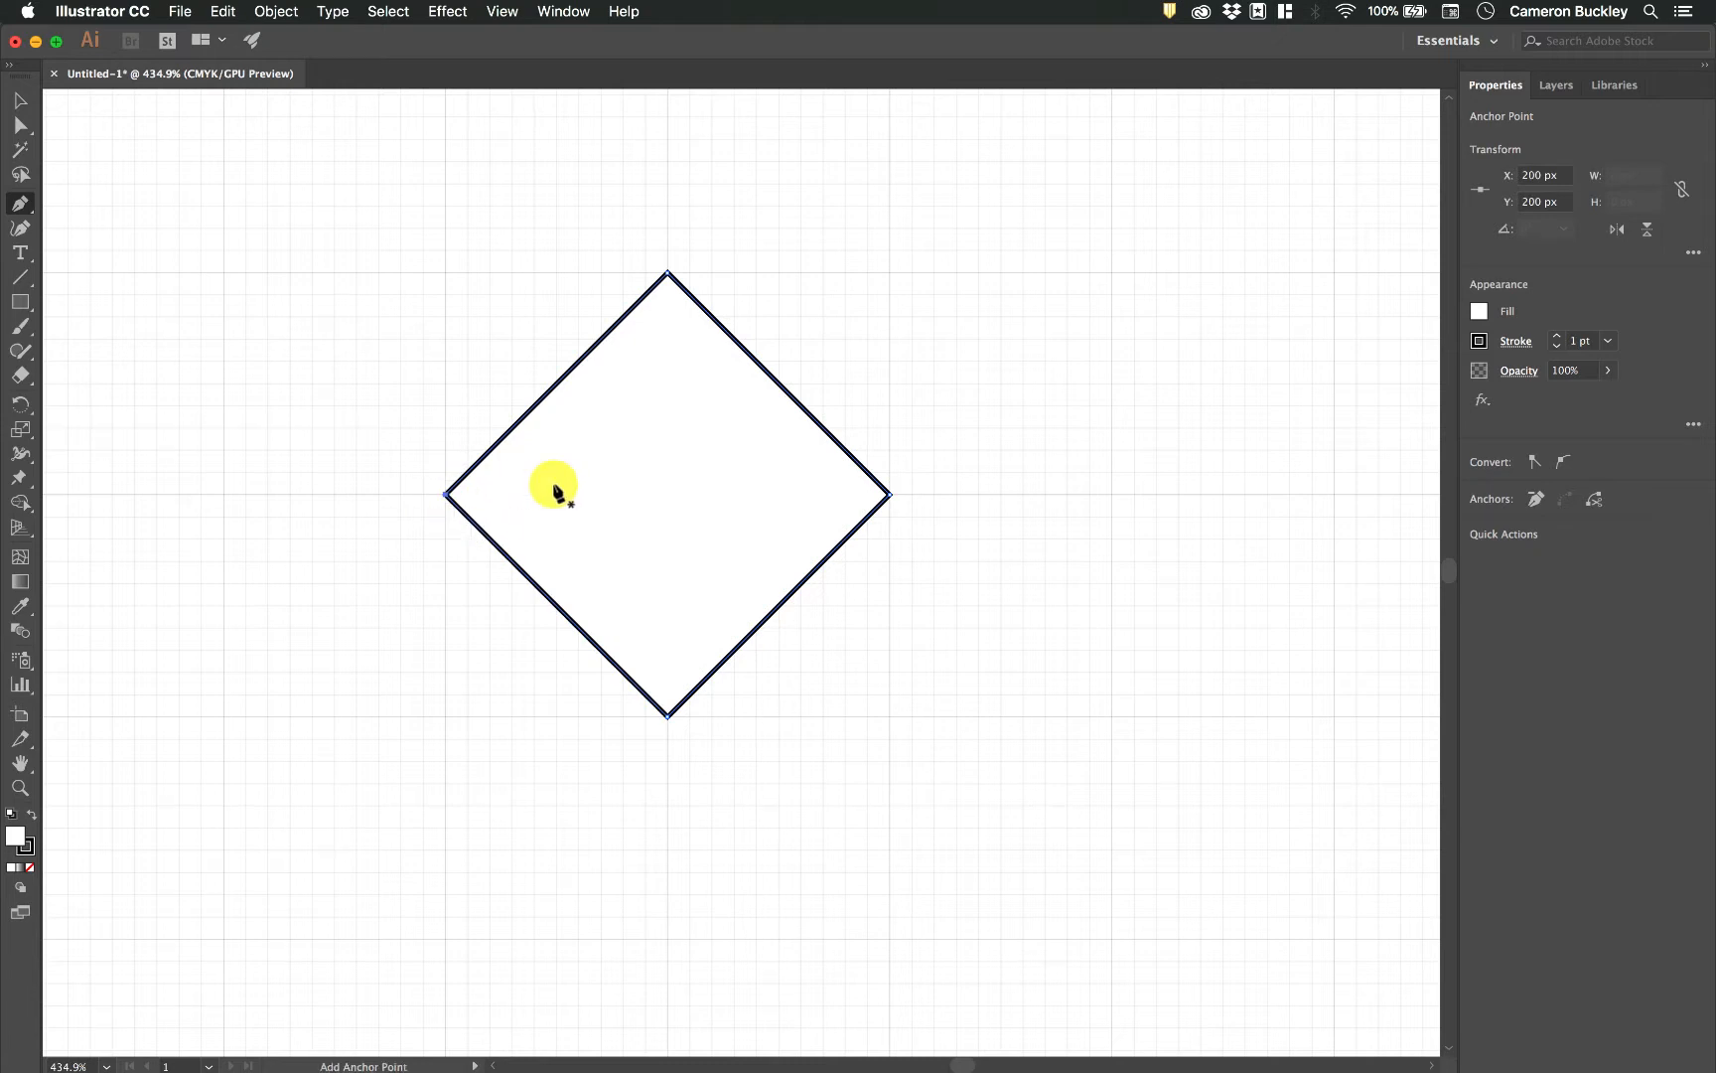
Try rounding all four corners of the diamond, and undo the rounding.
scroll(795, 544, right, 5)
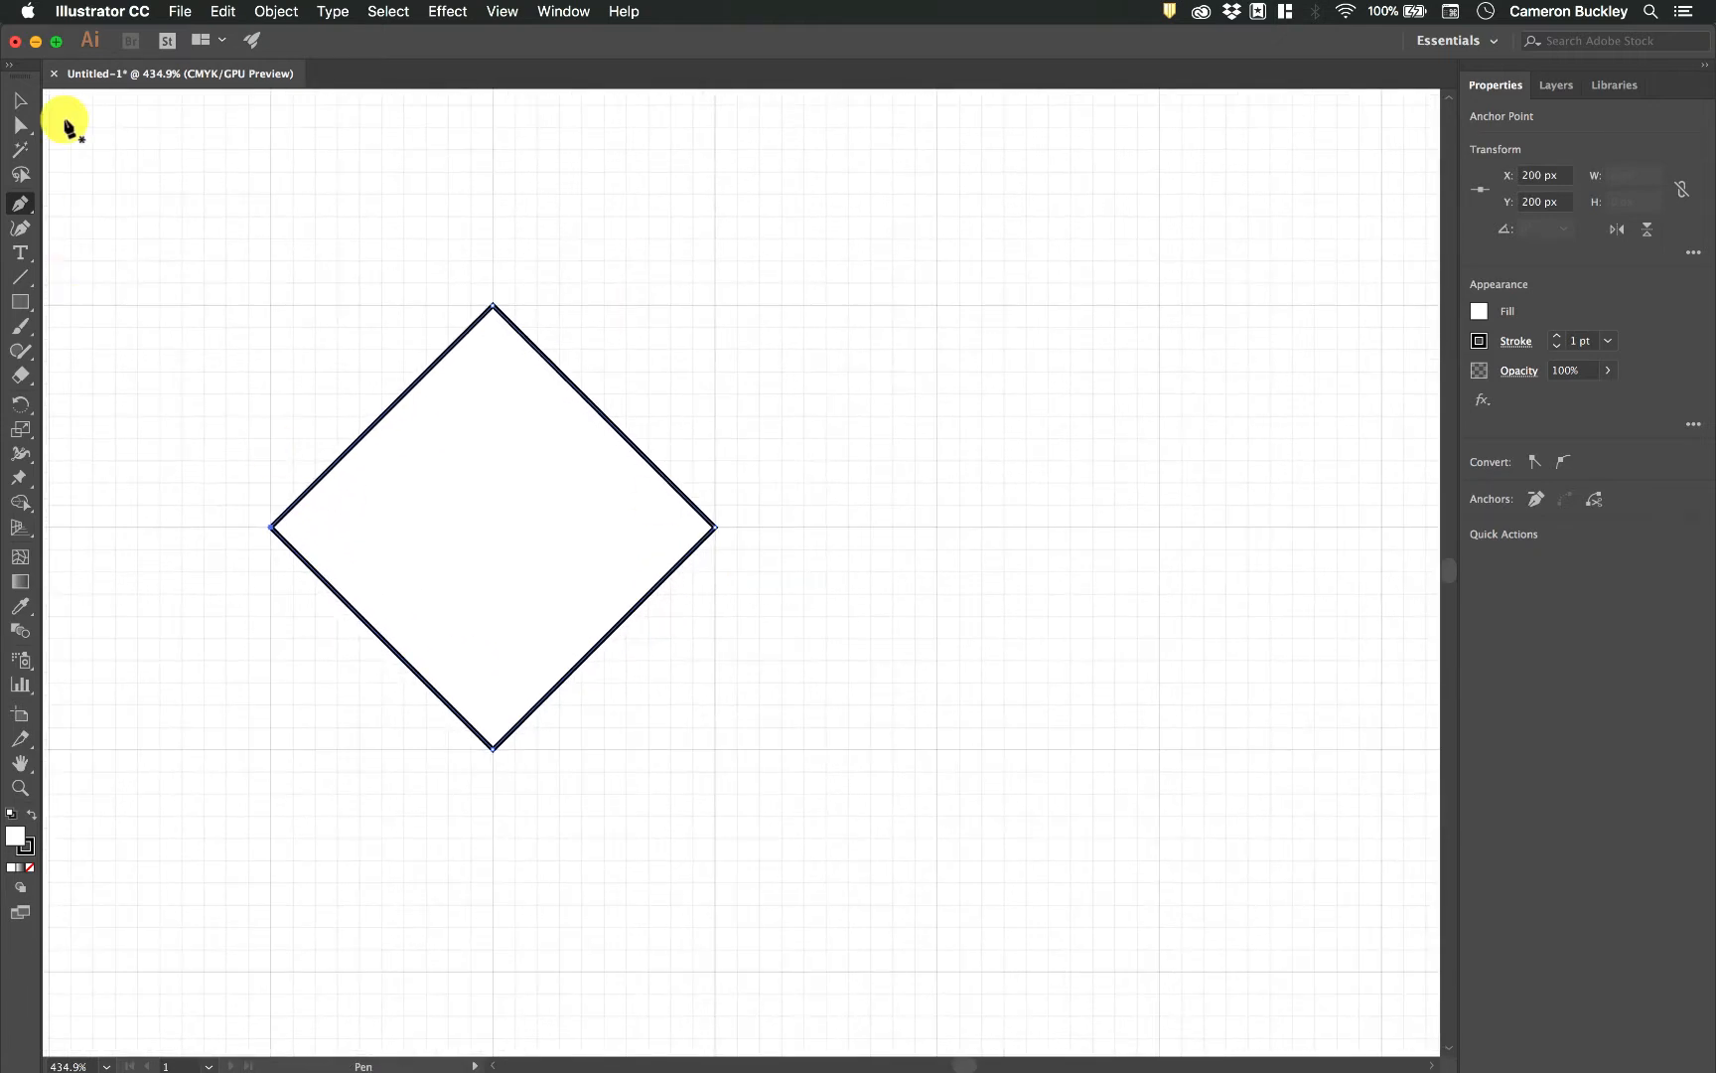
click(20, 100)
drag(544, 328, 467, 397)
click(20, 125)
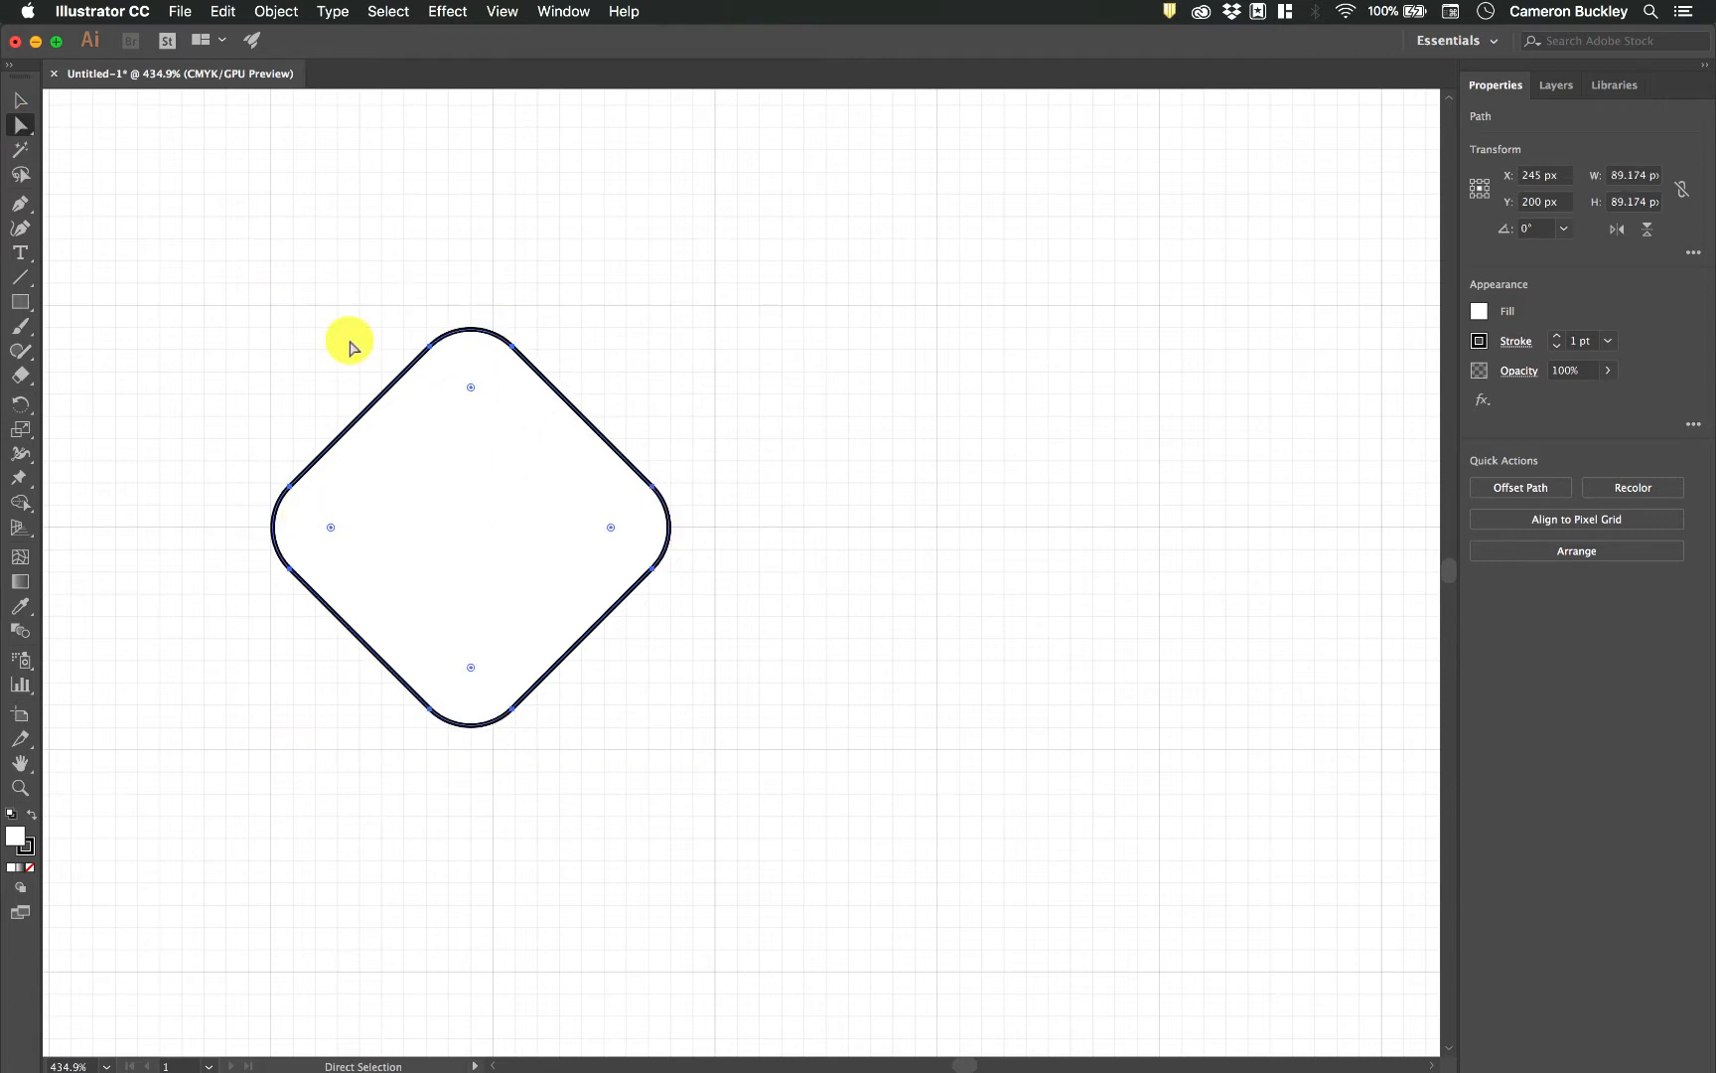
key(cmd+z)
Move the diamond to the artboard's upper-left corner, centred at X 60, Y 65 px, and deselect it.
click(20, 99)
drag(578, 417, 449, 379)
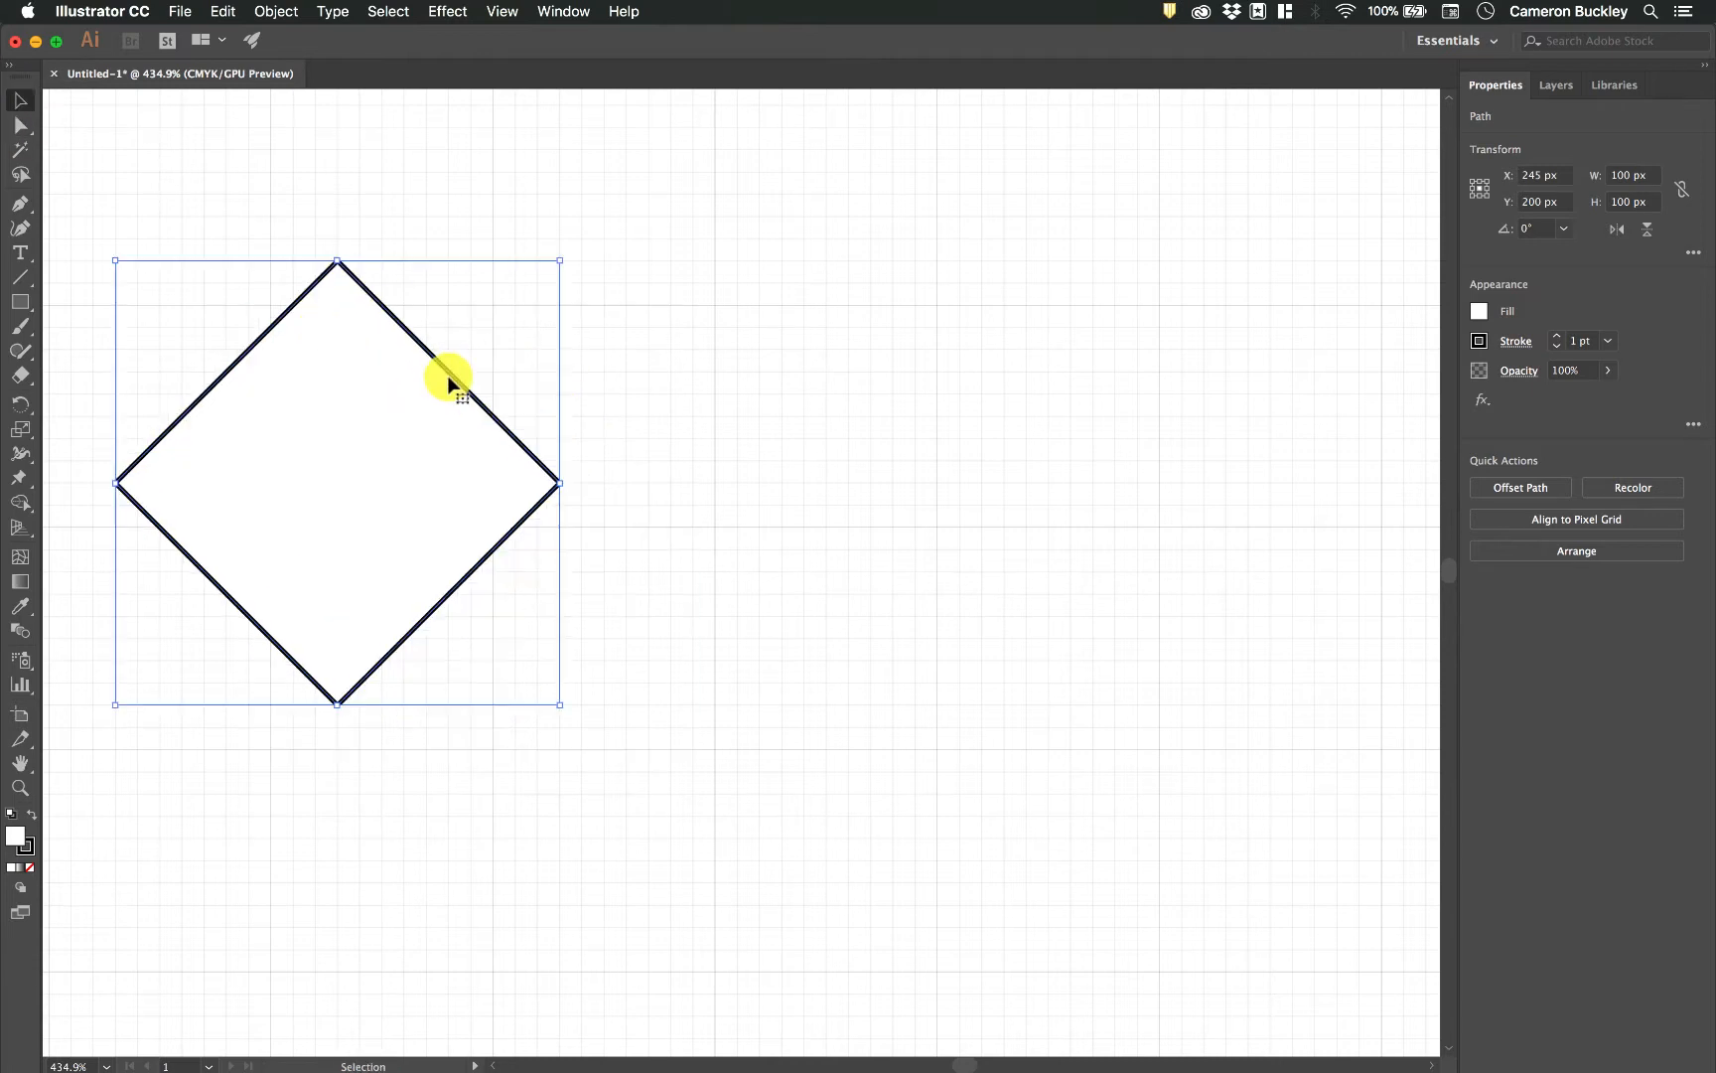
scroll(449, 378, down, 5)
scroll(448, 382, down, 2)
scroll(449, 383, left, 5)
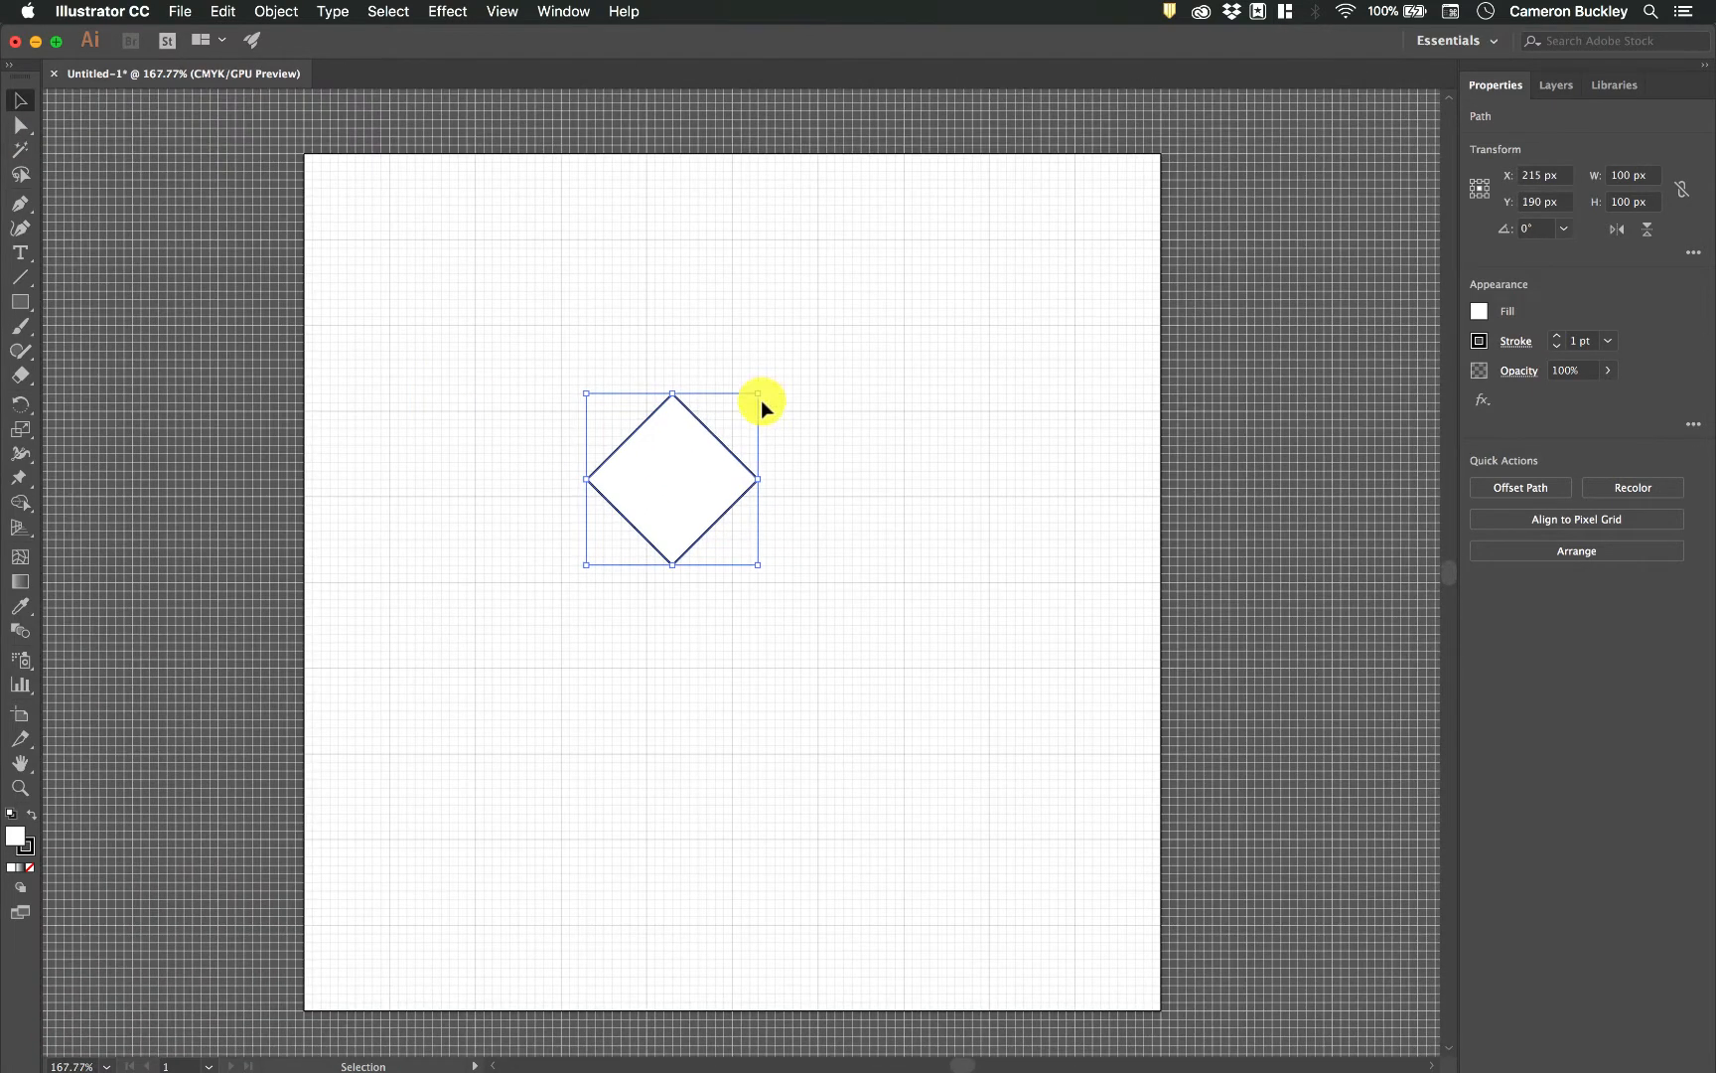
drag(693, 437, 426, 224)
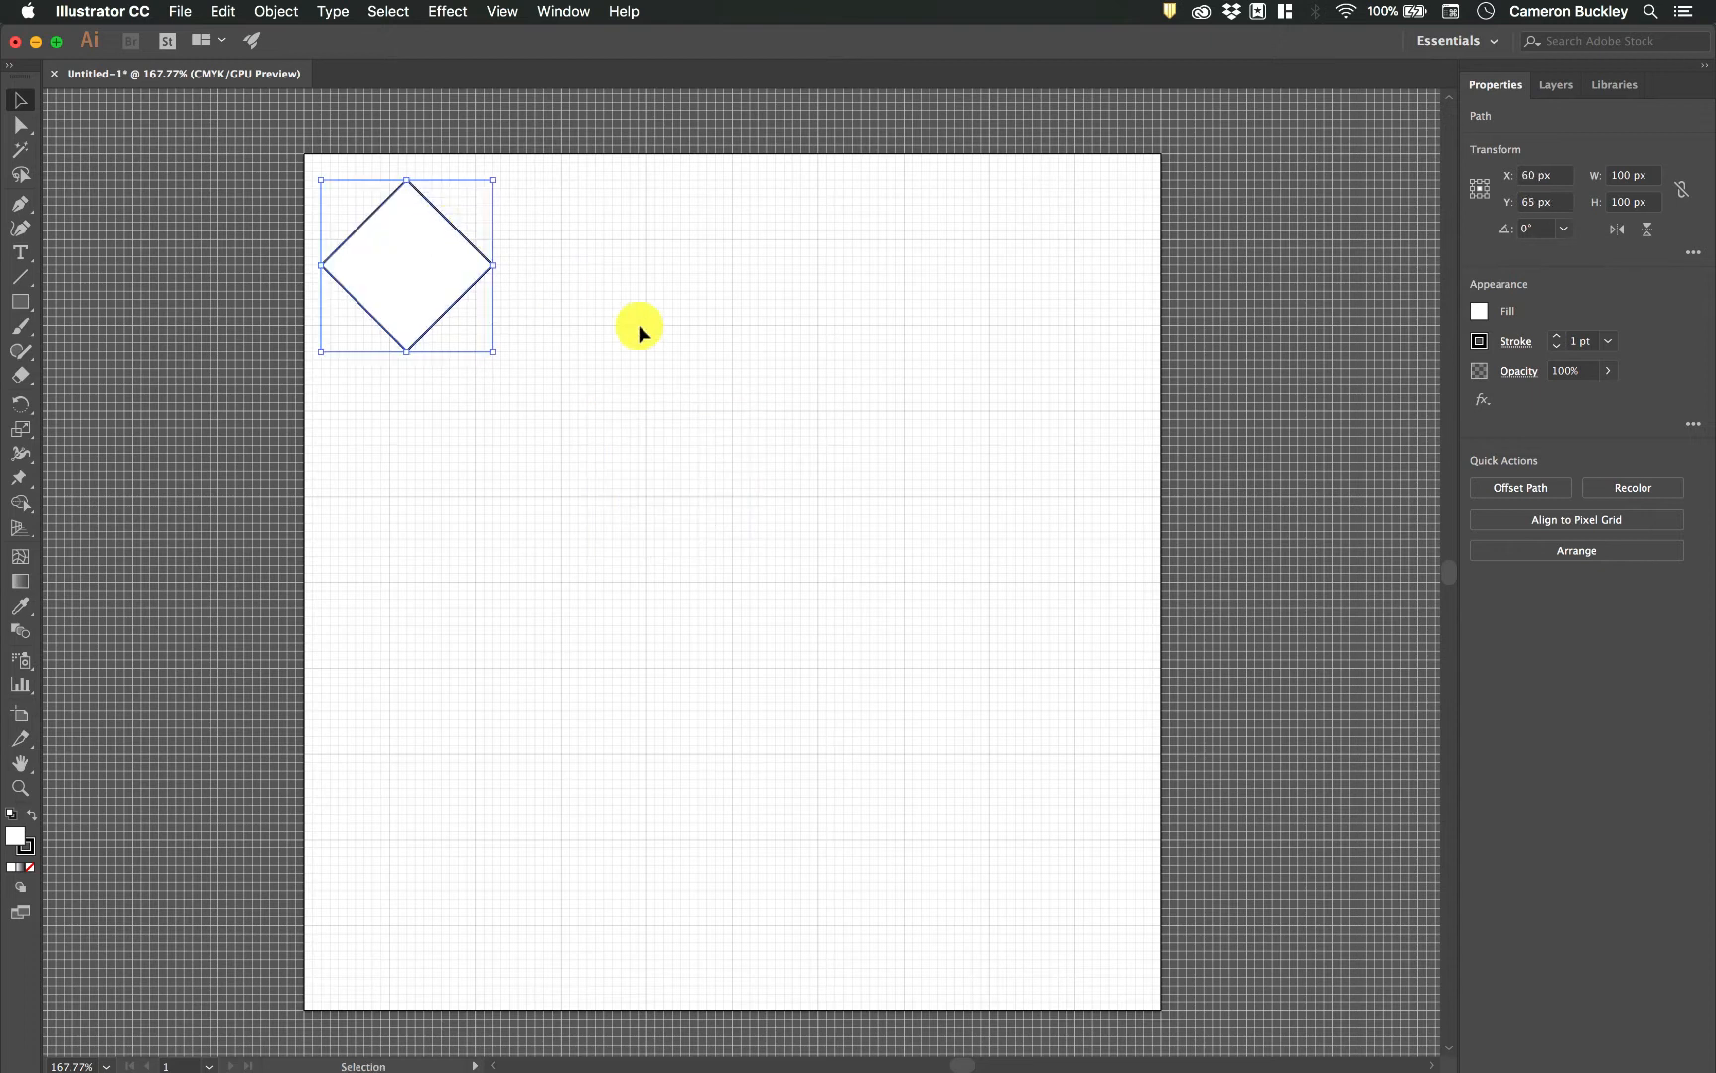
click(52, 283)
Draw a closed curved shape with three smooth anchor points beside the diamond using the Pen tool, starting at X 200, Y 100 px.
click(19, 206)
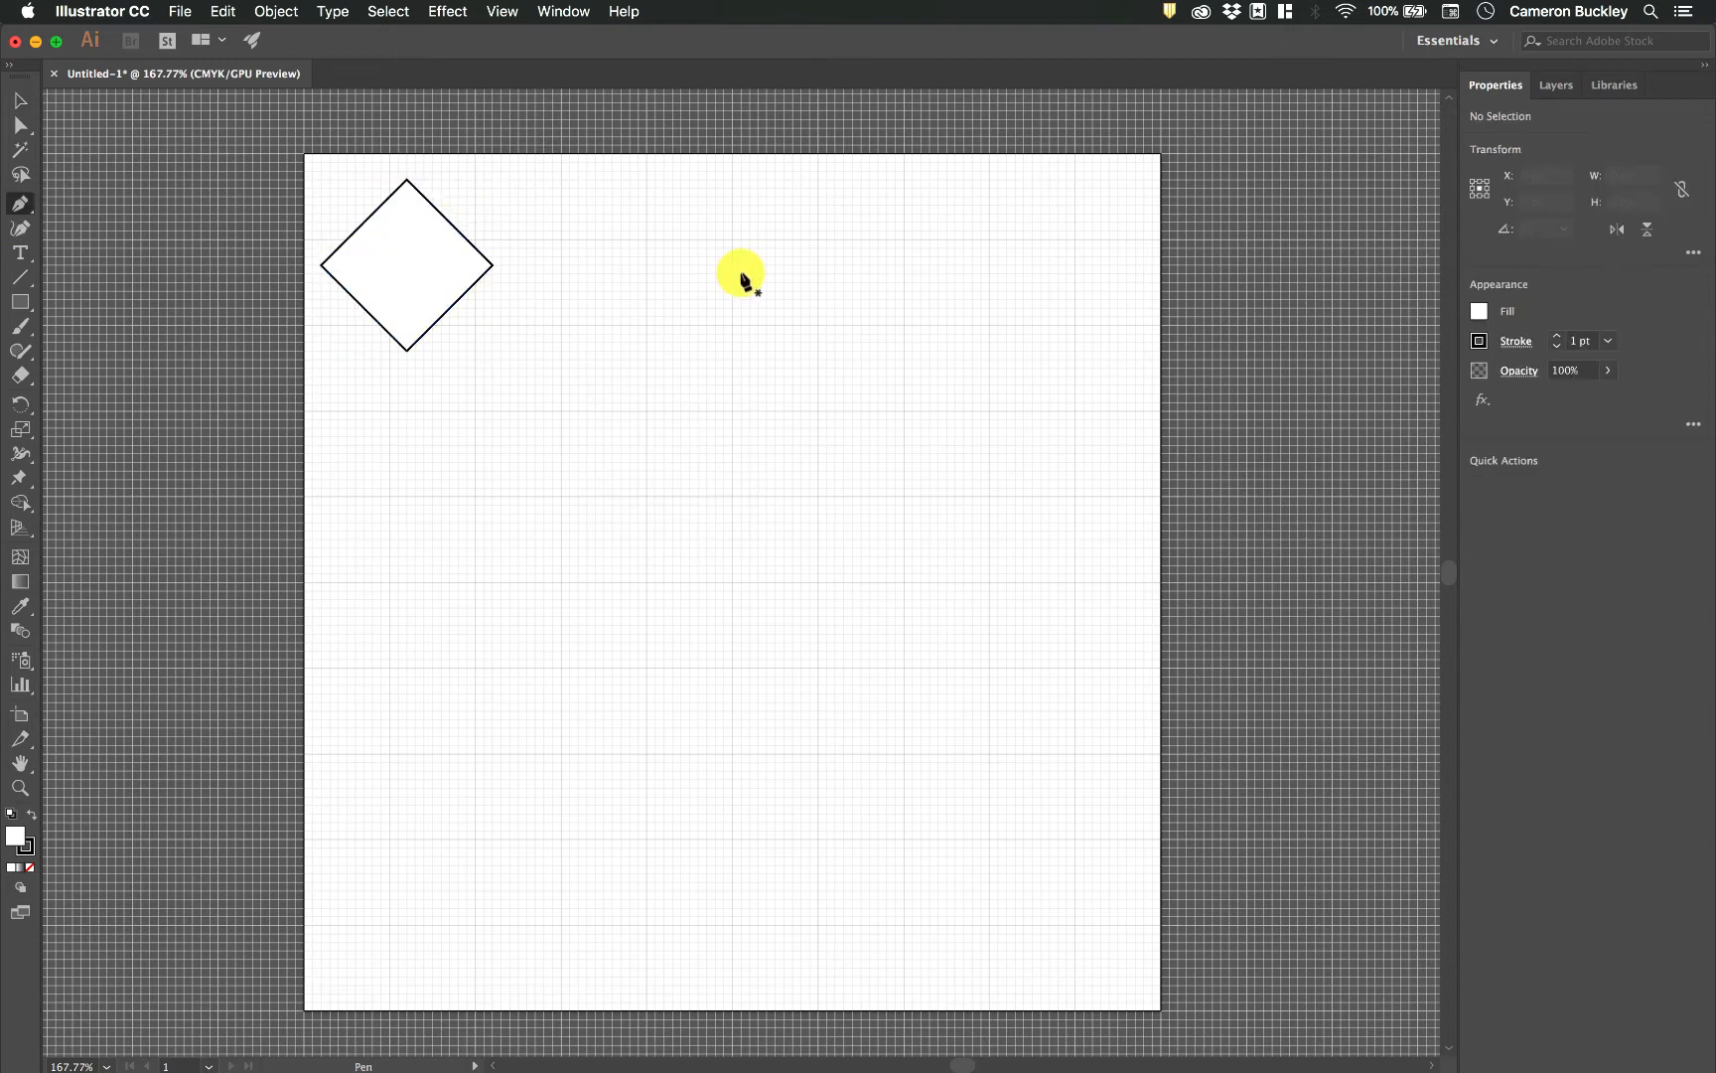
scroll(741, 276, up, 5)
scroll(741, 276, up, 1)
scroll(741, 276, up, 3)
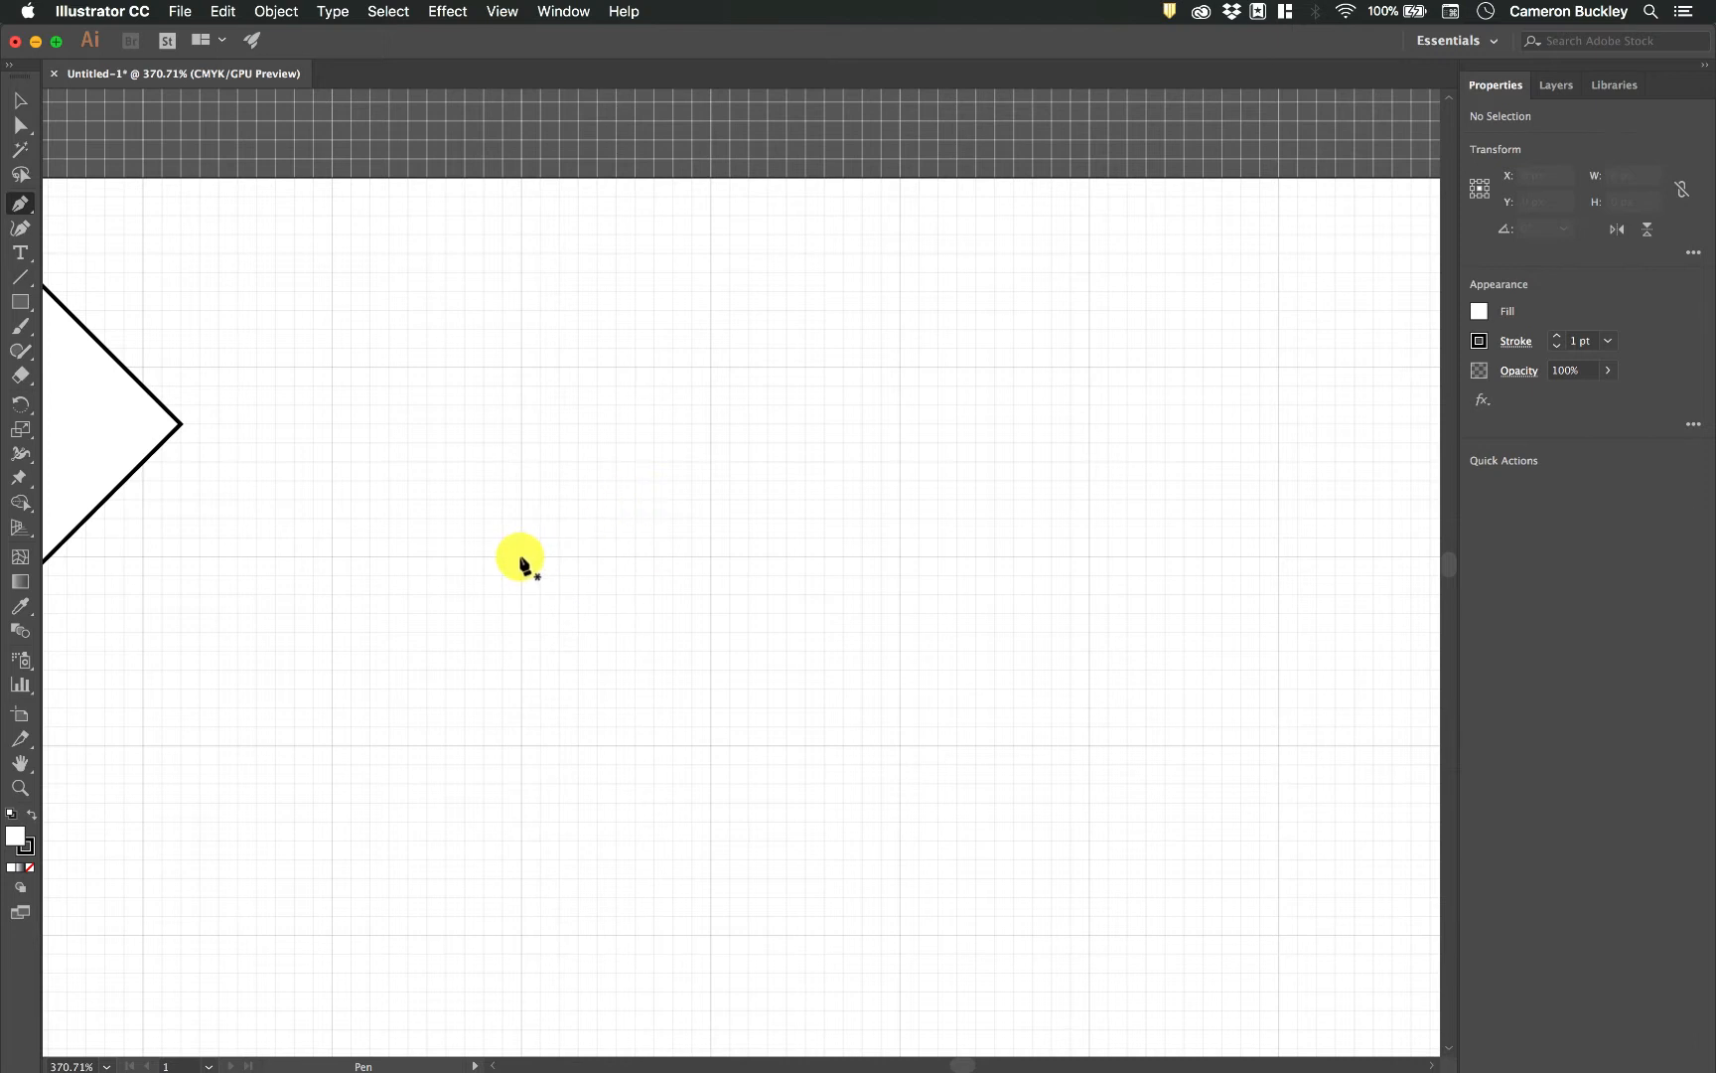
drag(520, 557, 522, 368)
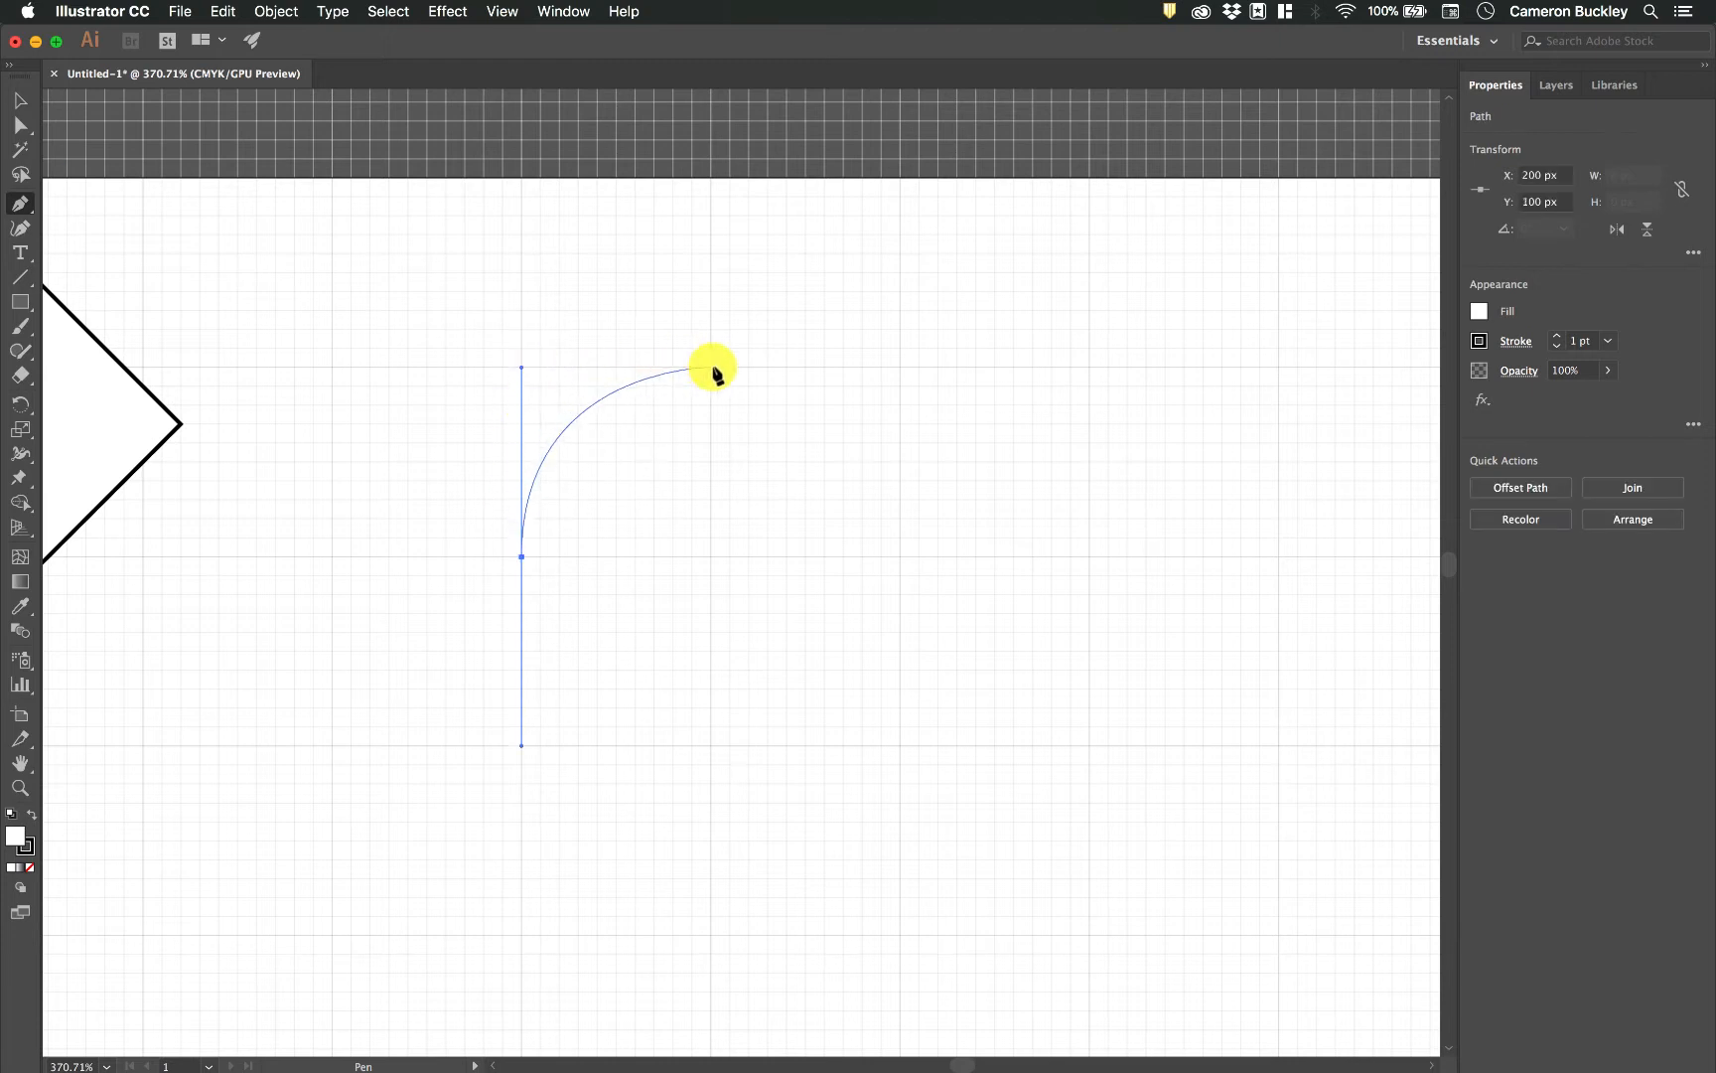
mouse_move(710, 367)
mouse_down()
mouse_move(878, 367)
mouse_move(774, 357)
mouse_move(673, 312)
mouse_up()
drag(826, 575, 465, 613)
click(522, 557)
Delete the curved shape beside the diamond.
click(19, 99)
click(574, 544)
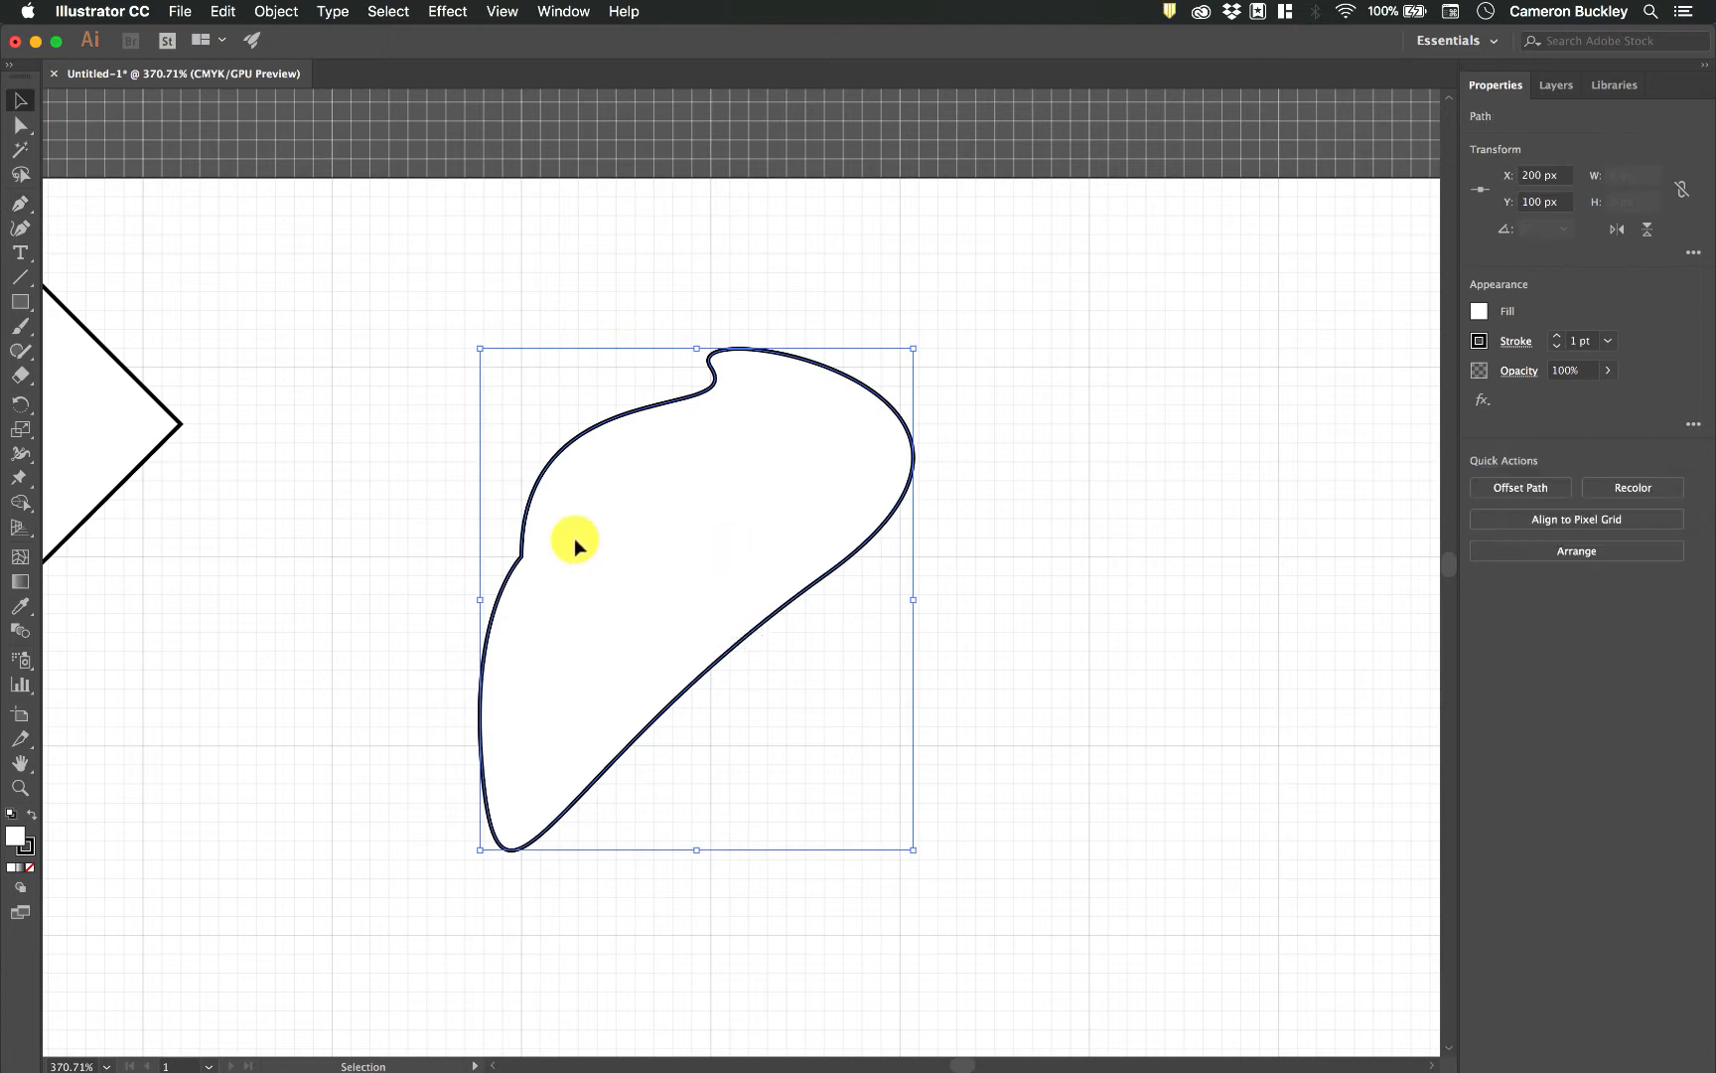
key(Delete)
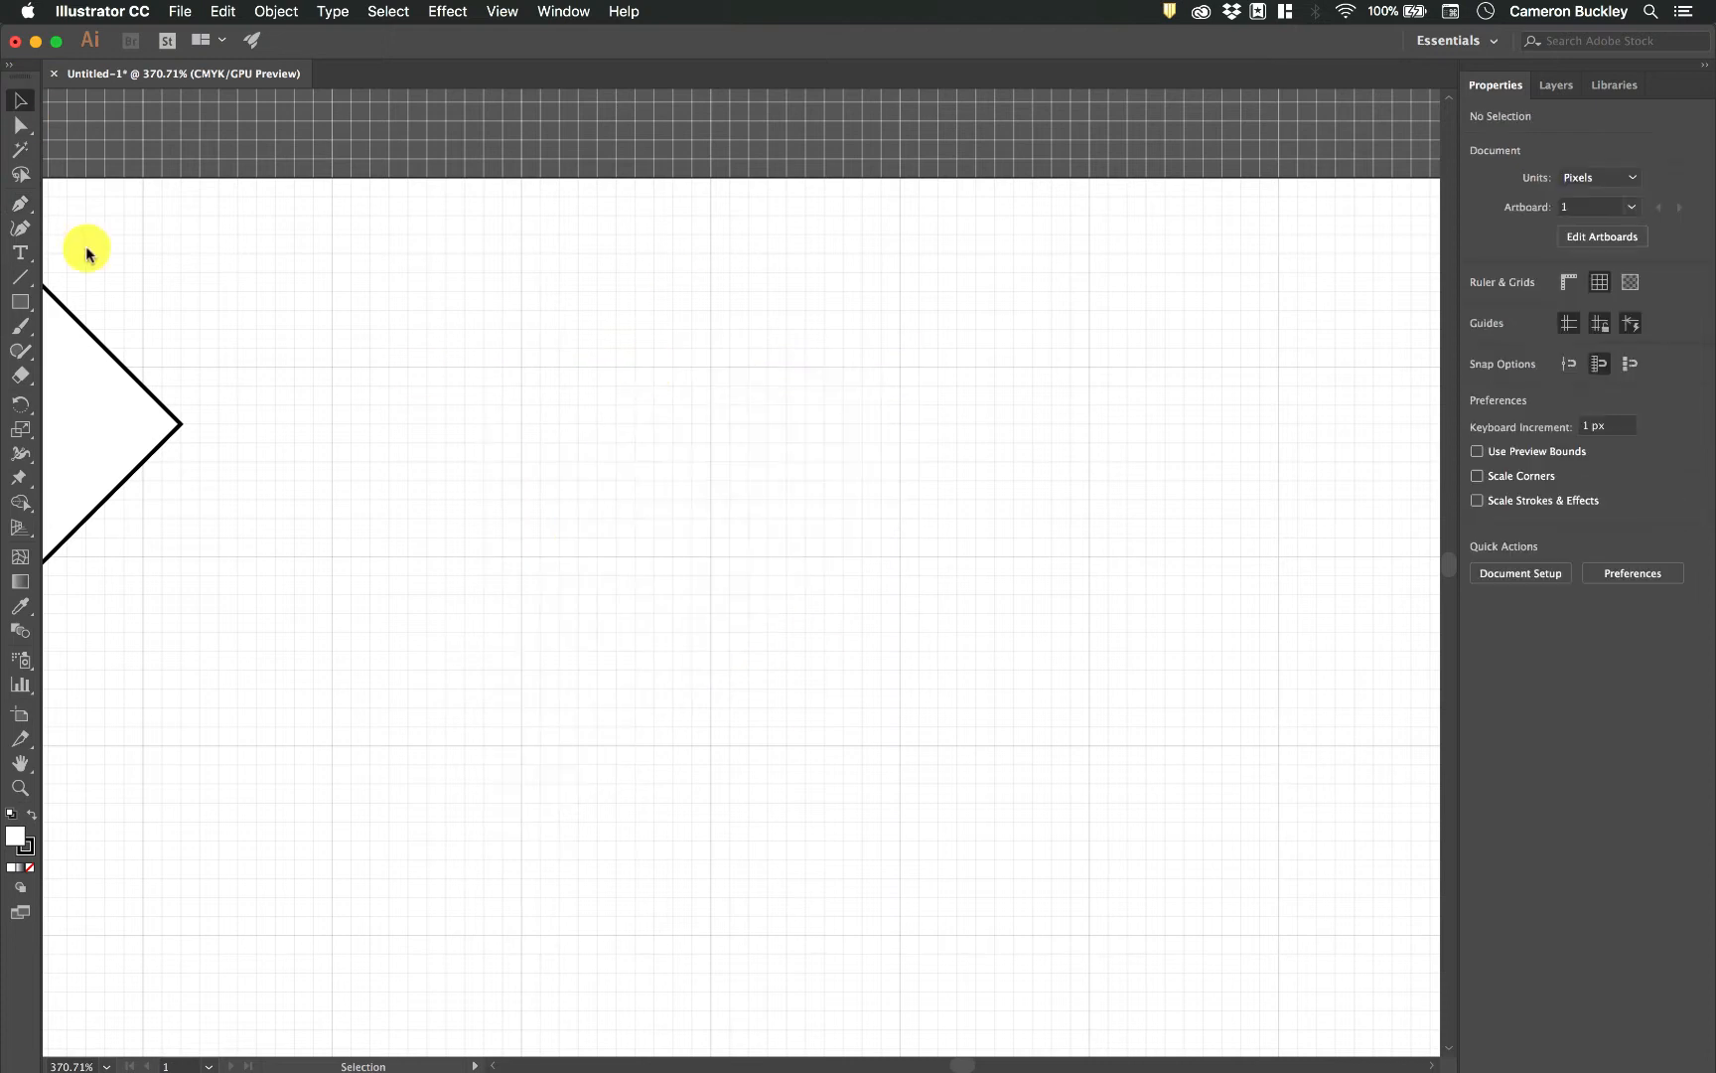
click(18, 201)
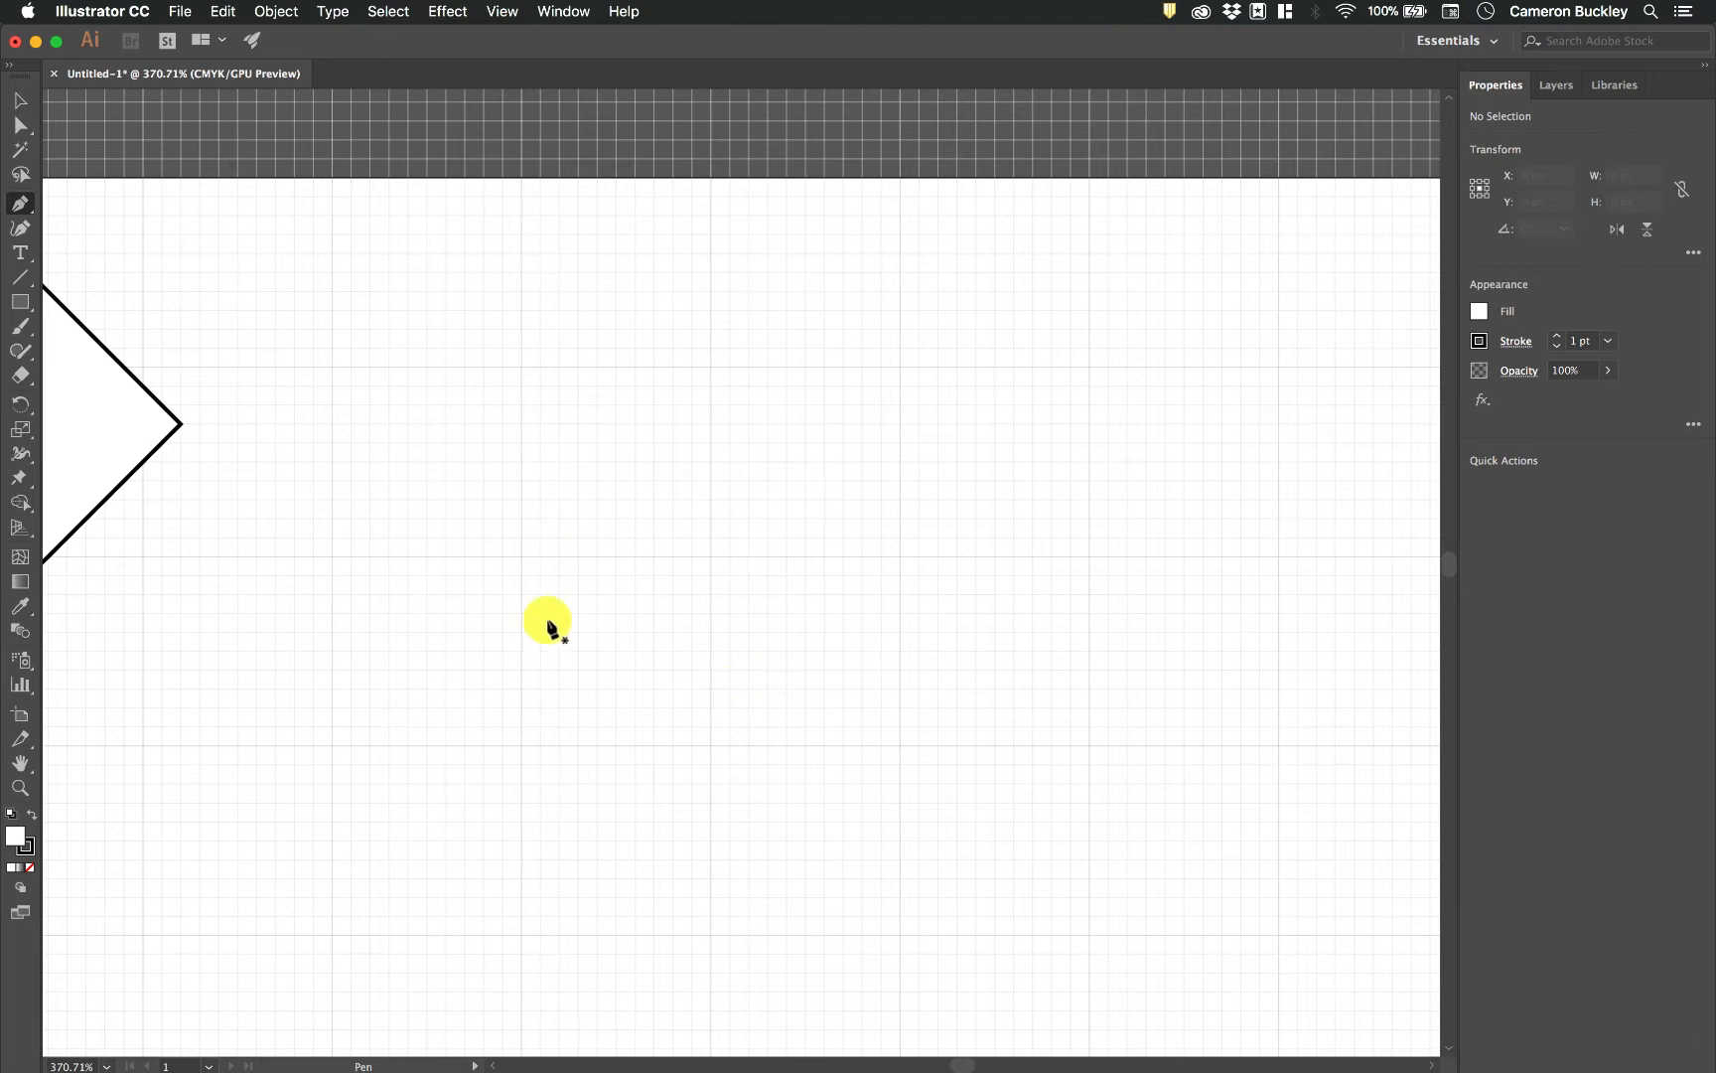
click(521, 556)
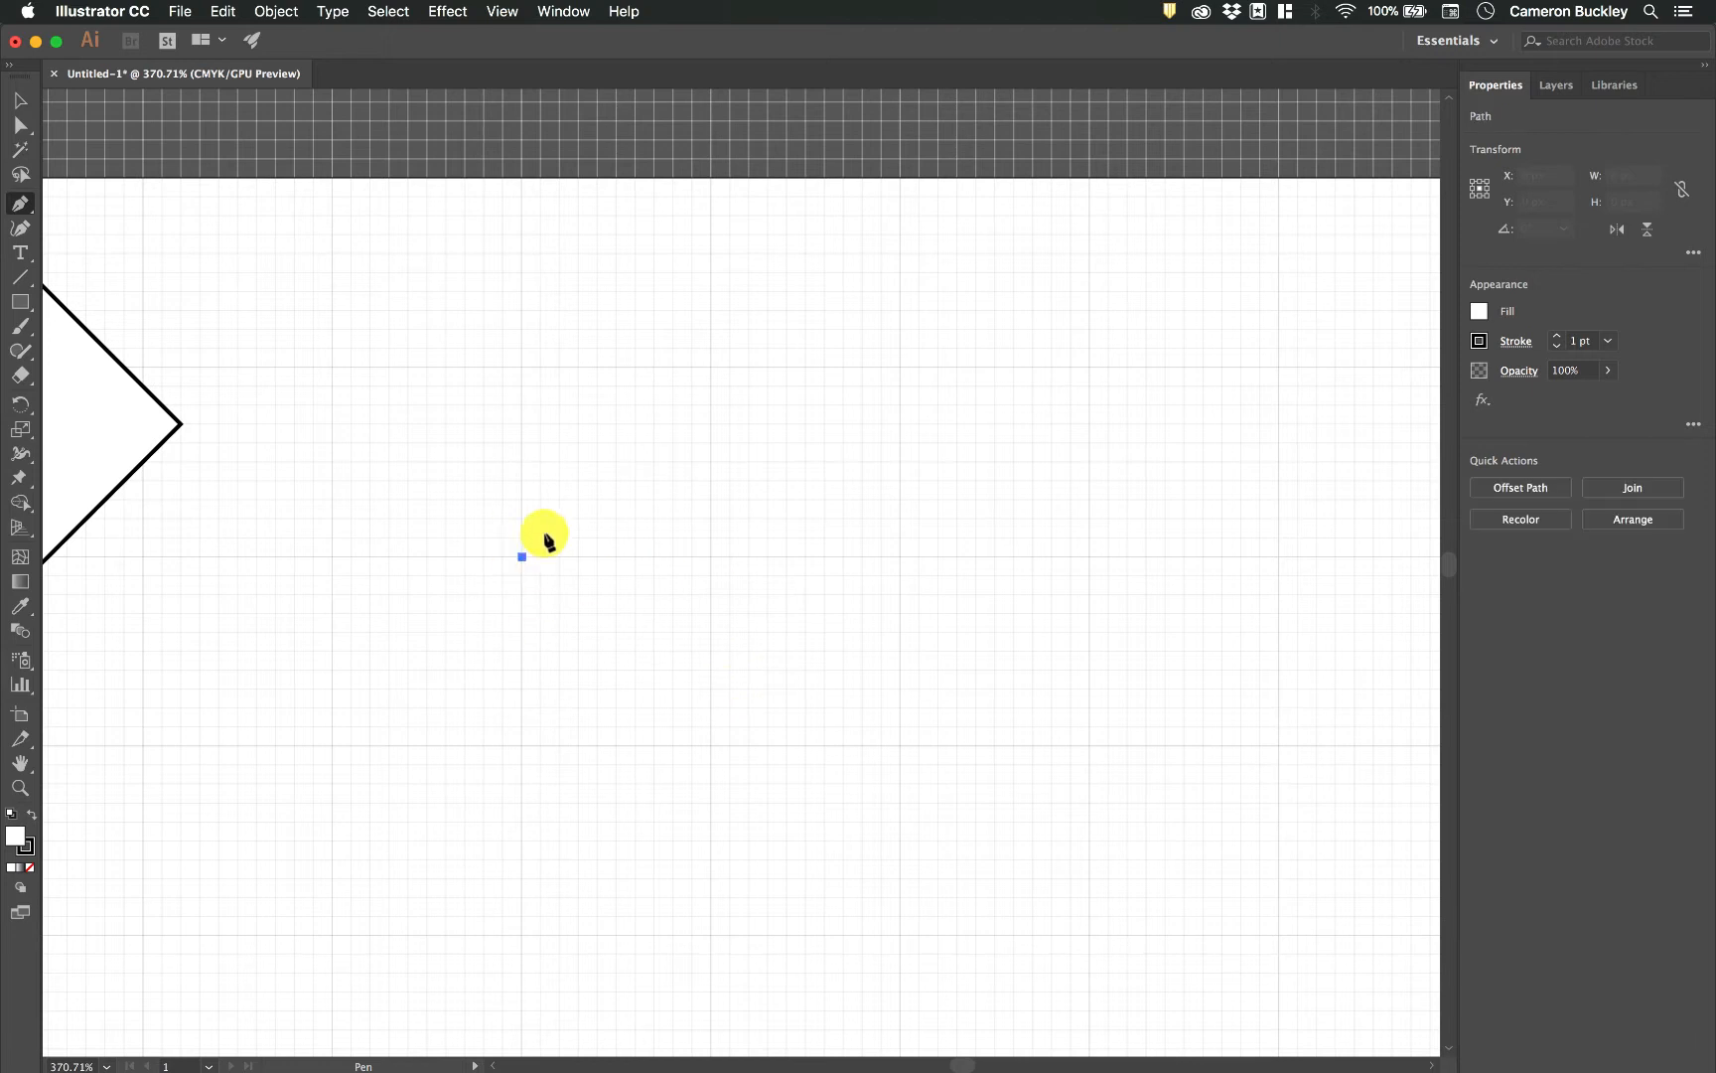
click(709, 367)
key(super+z)
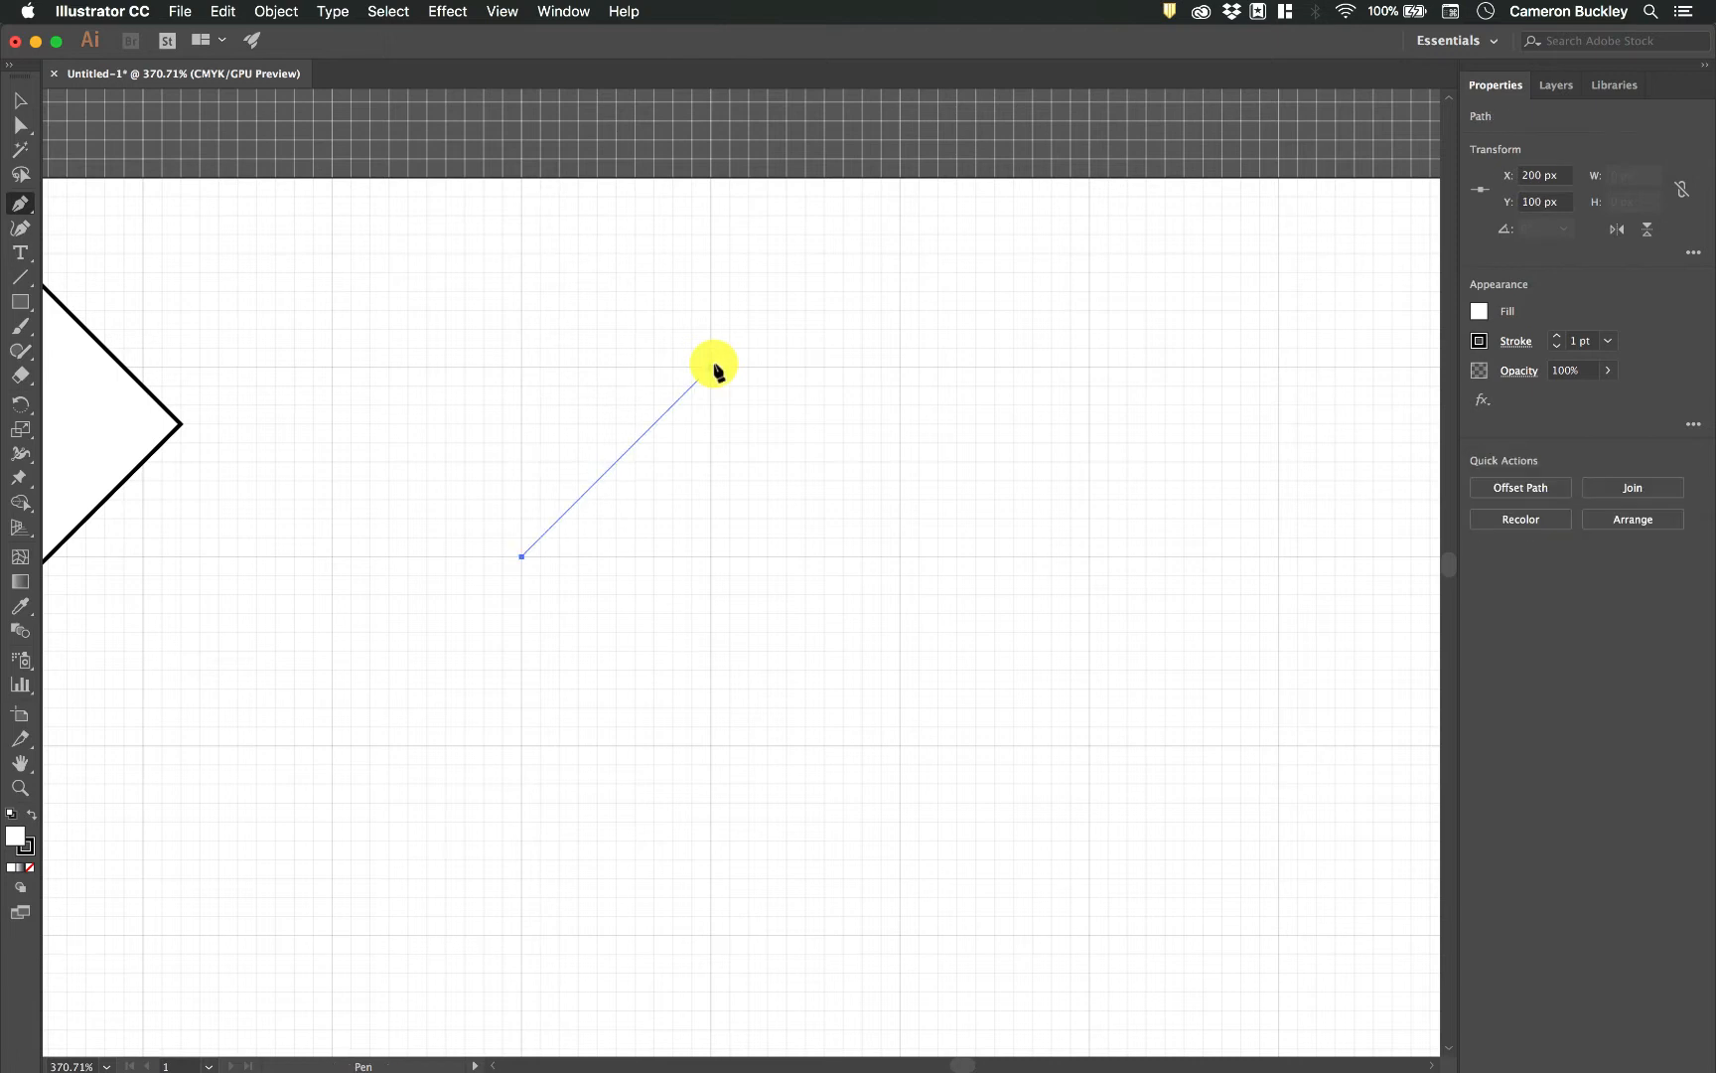
key(super+z)
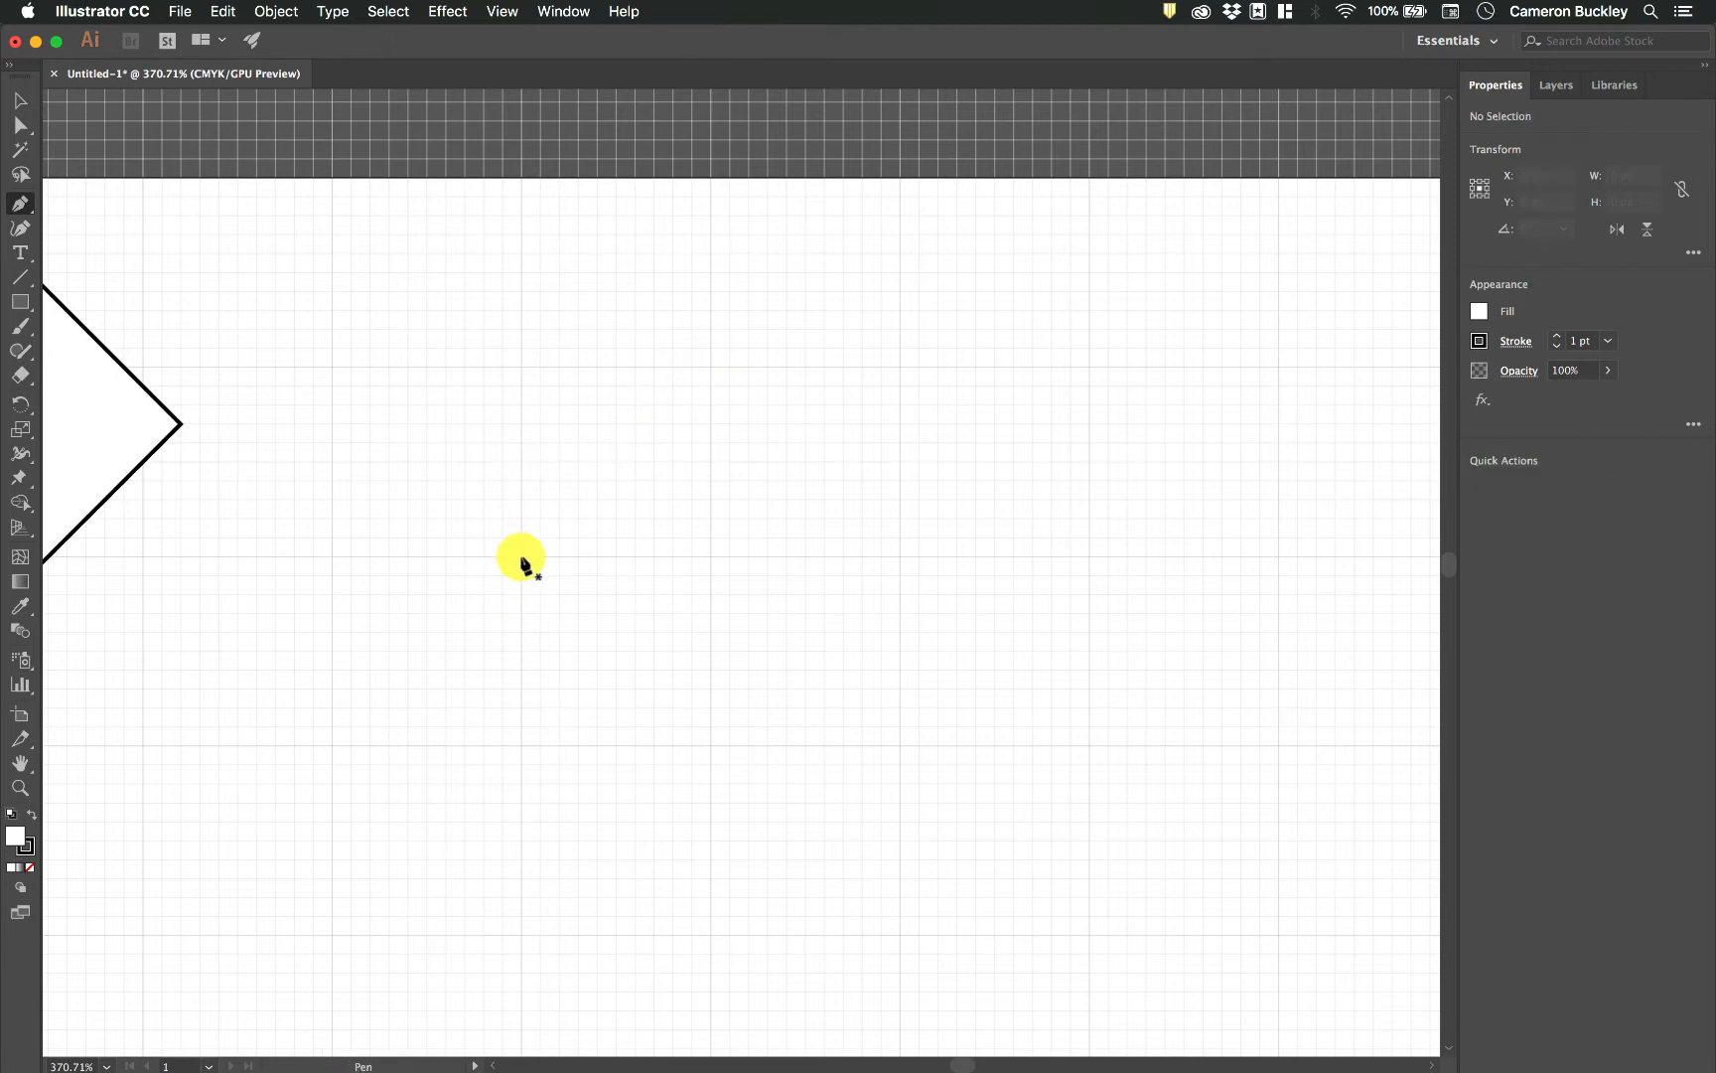
Draw a Pen path from X 200, Y 100 px with a vertical handle, curving to X 250, Y 50 px and continuing straight to X 300, Y 50 px.
drag(521, 556, 523, 372)
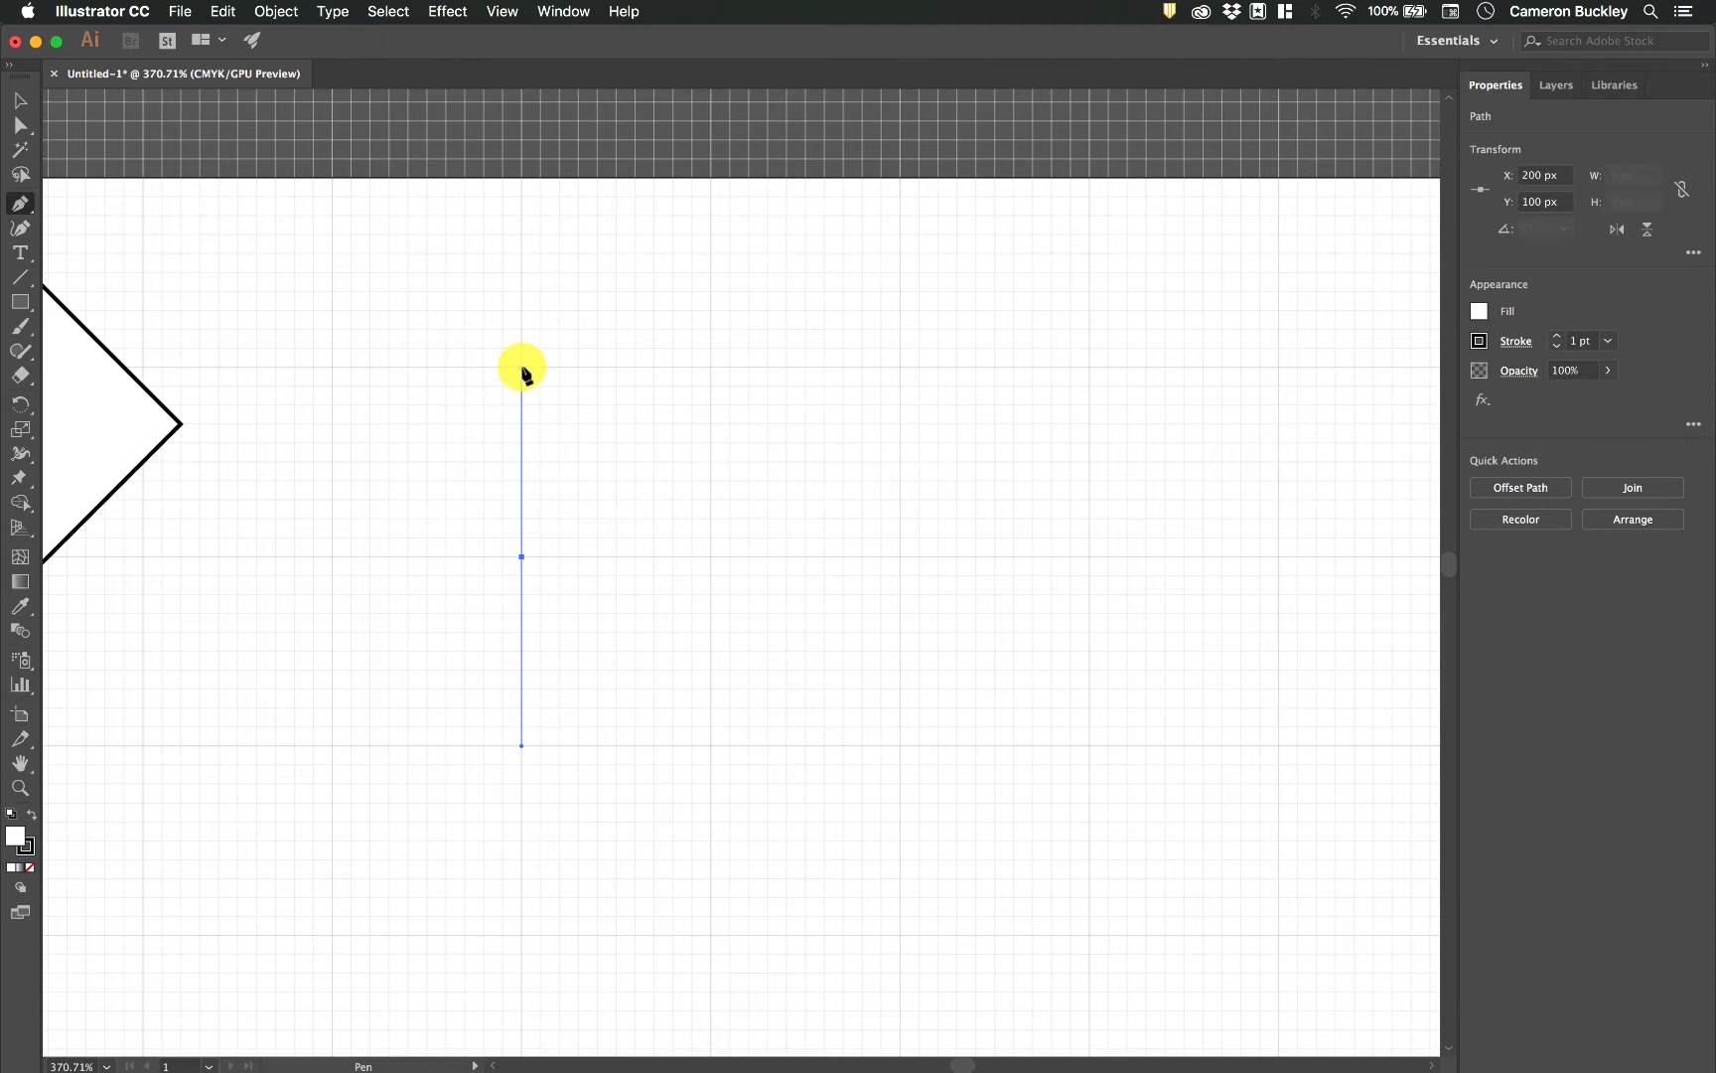
scroll(525, 383, up, 3)
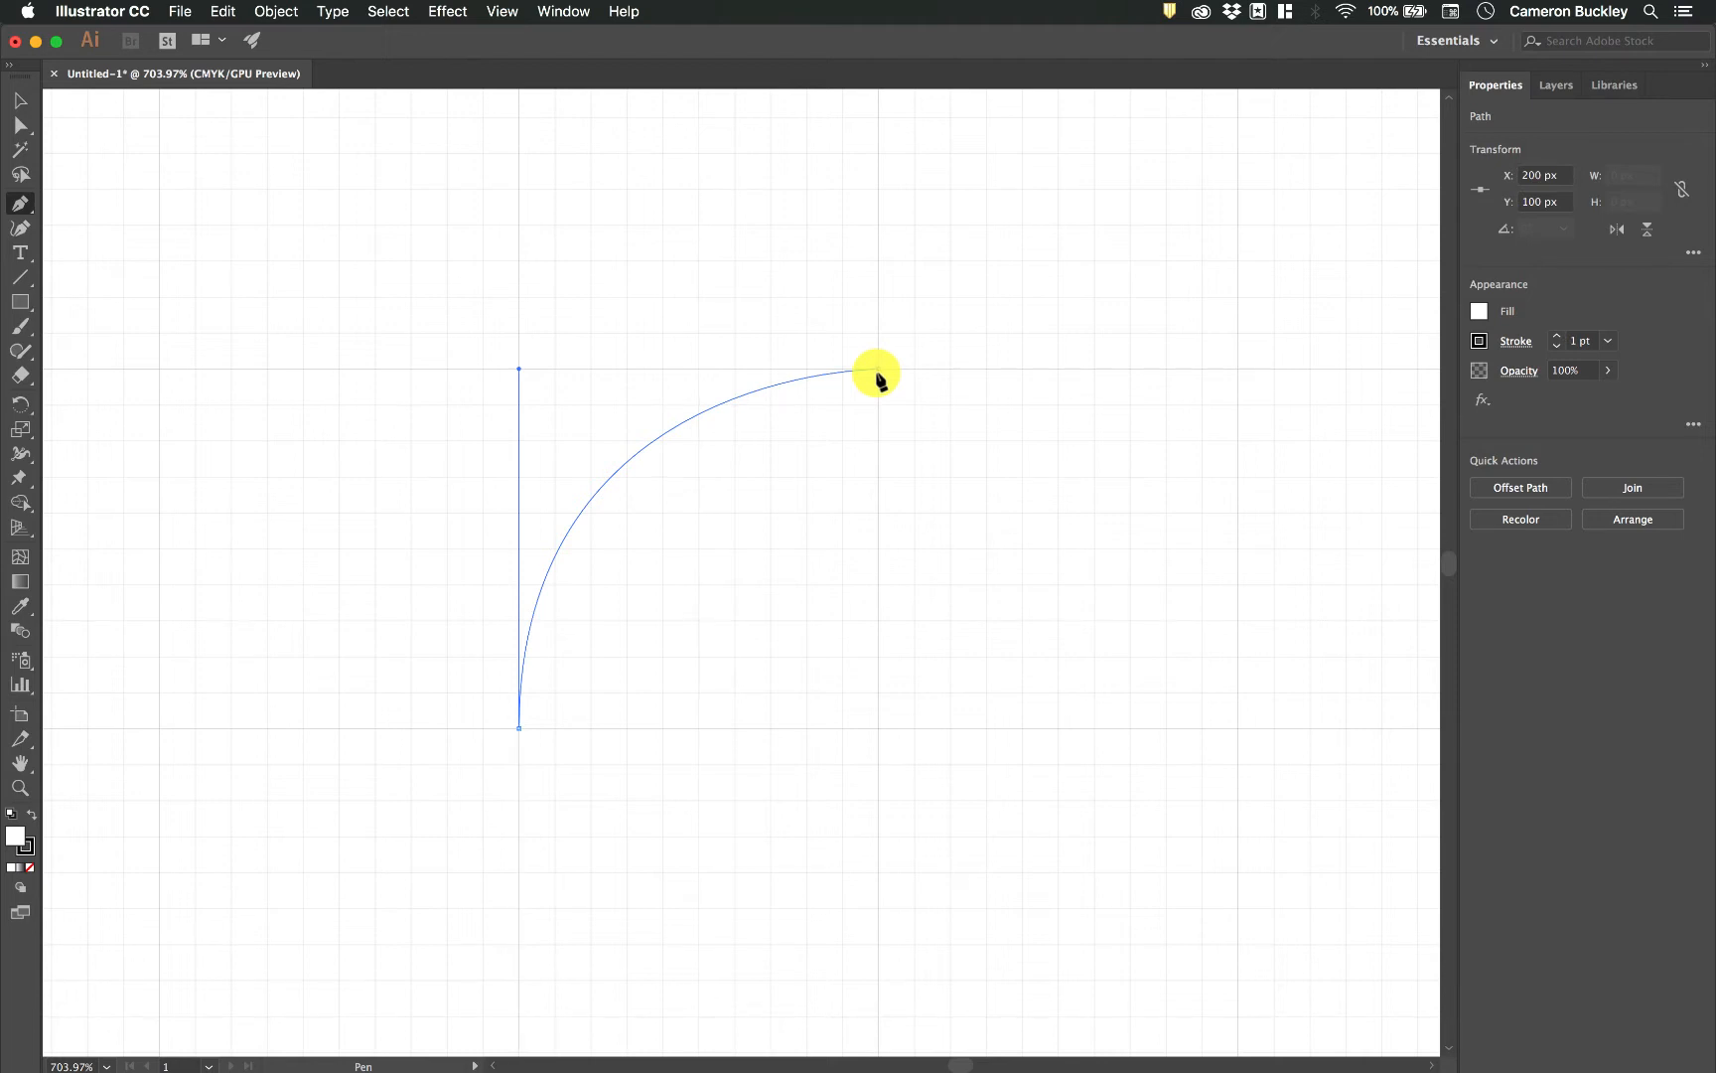
click(877, 369)
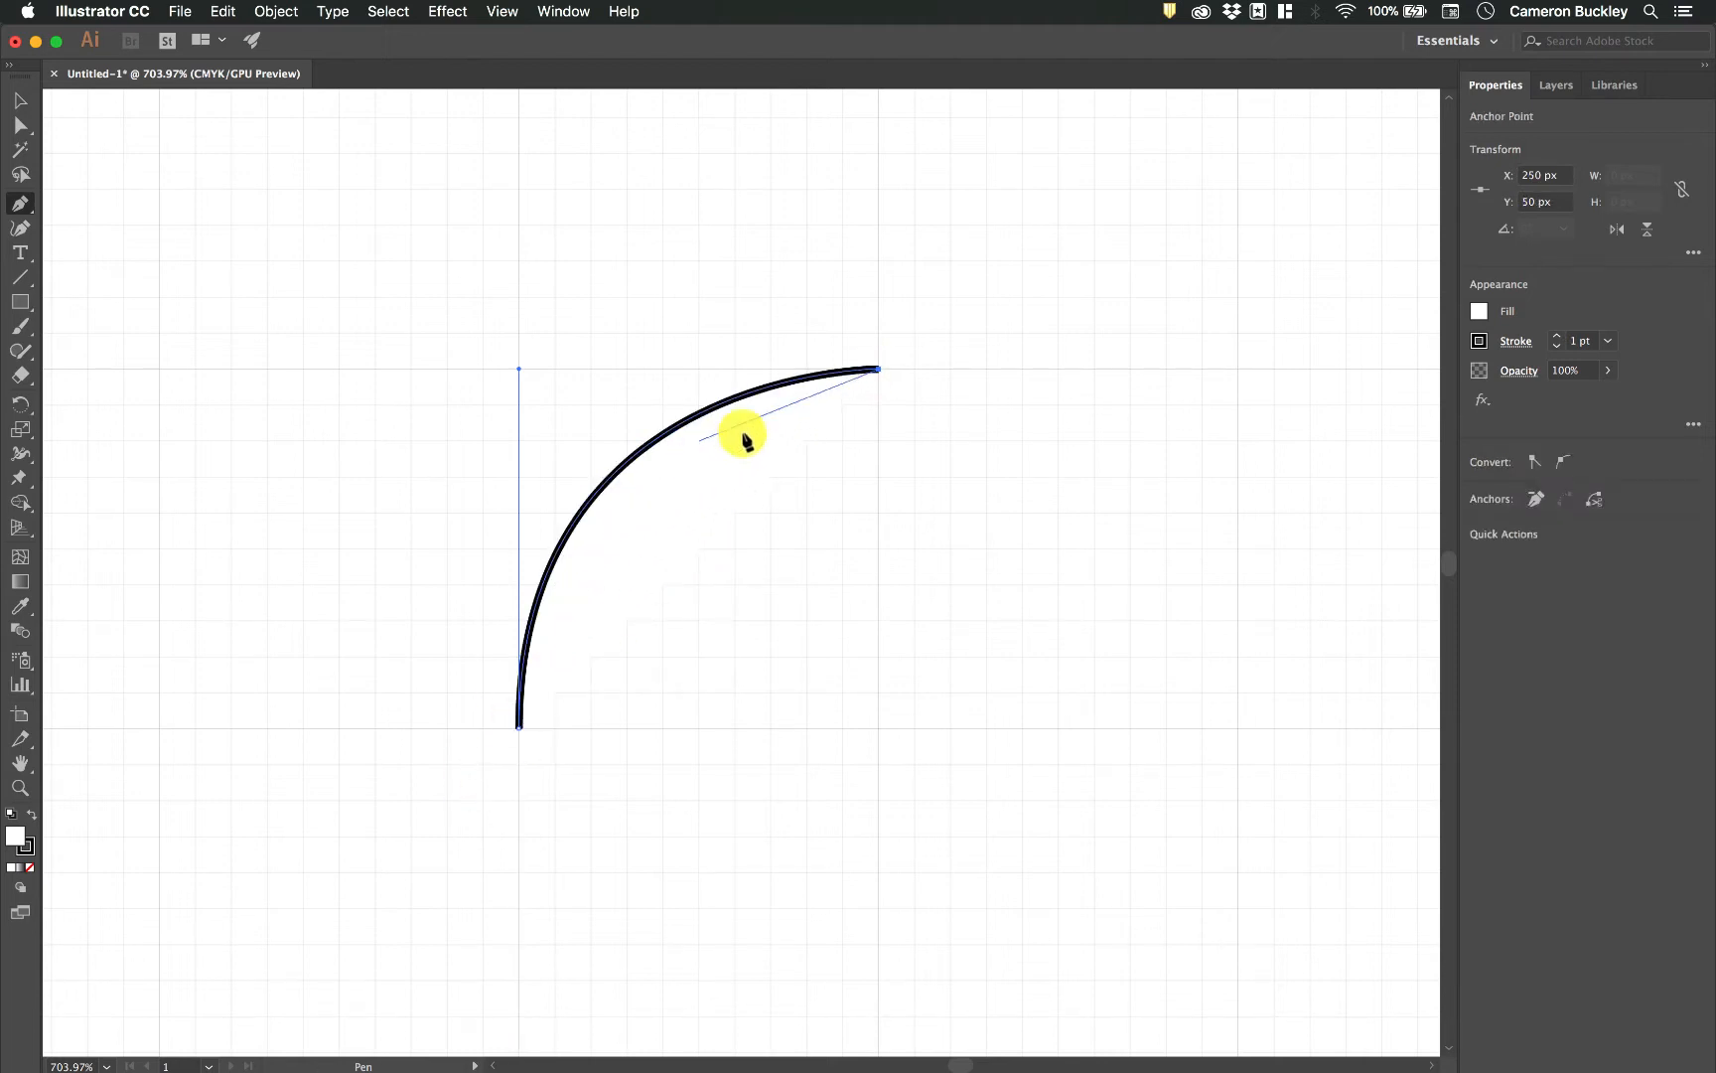
click(876, 369)
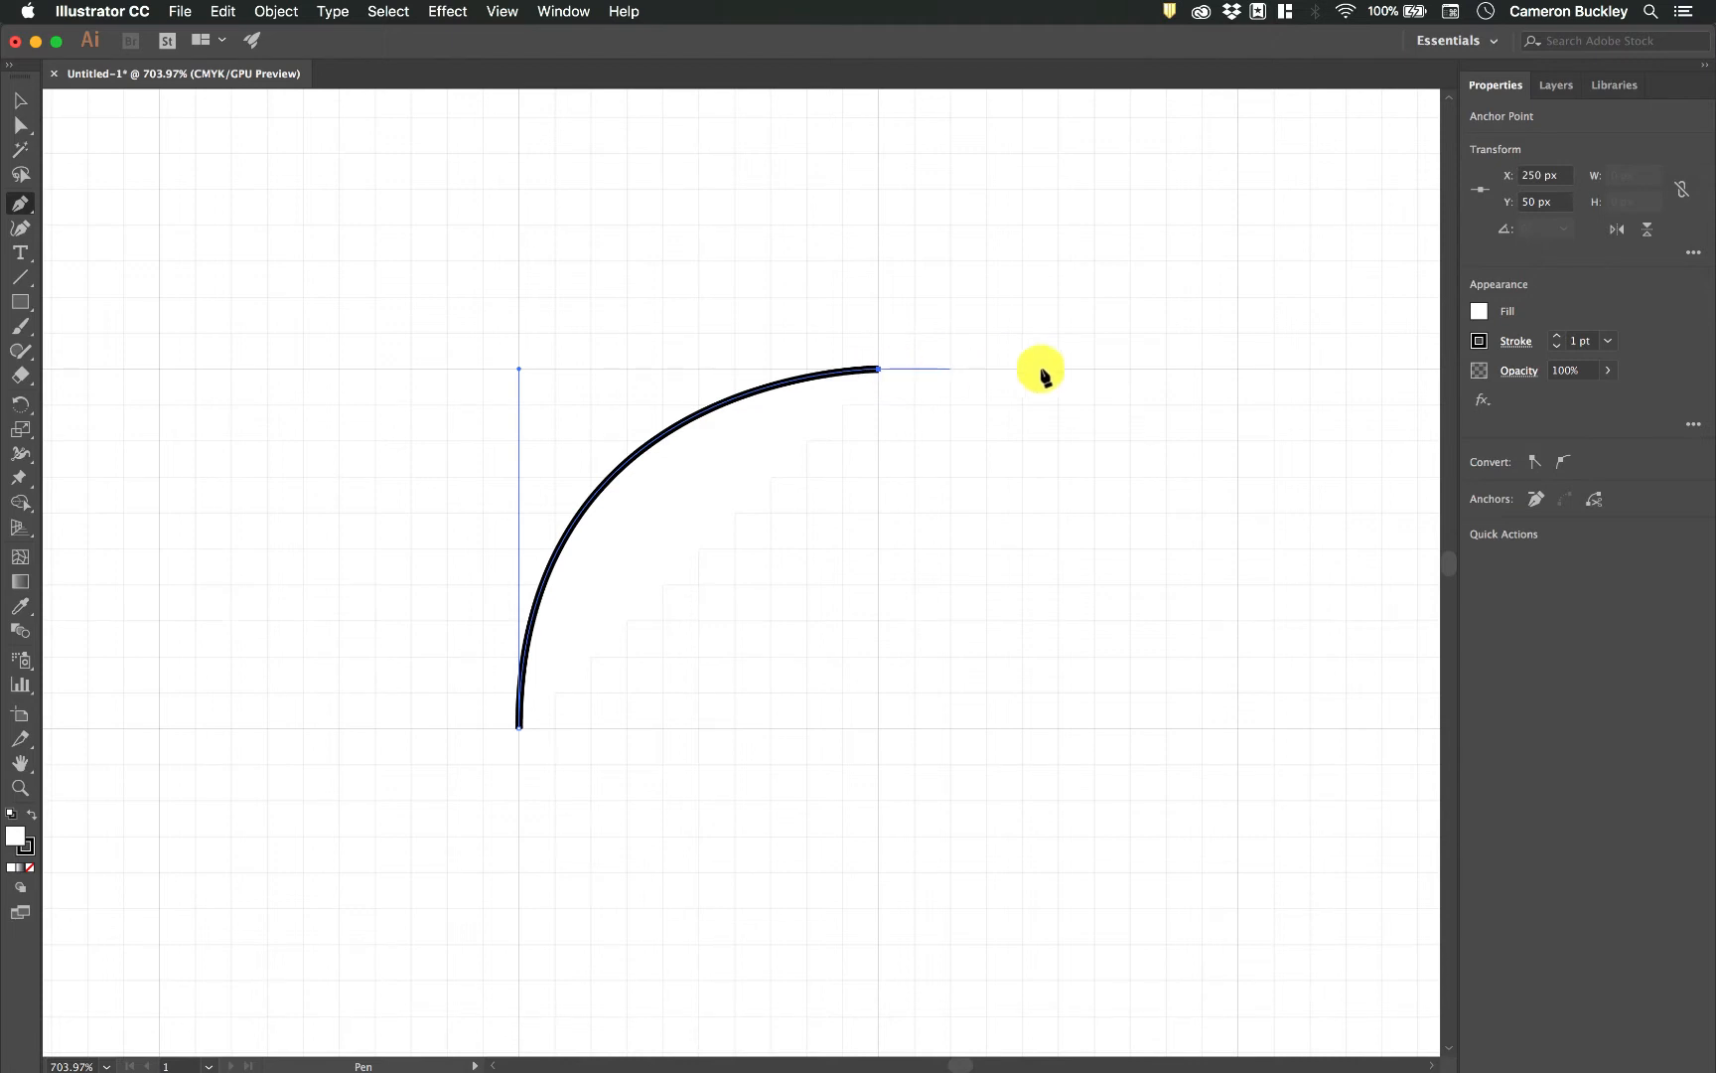
click(1234, 372)
scroll(1233, 375, right, 10)
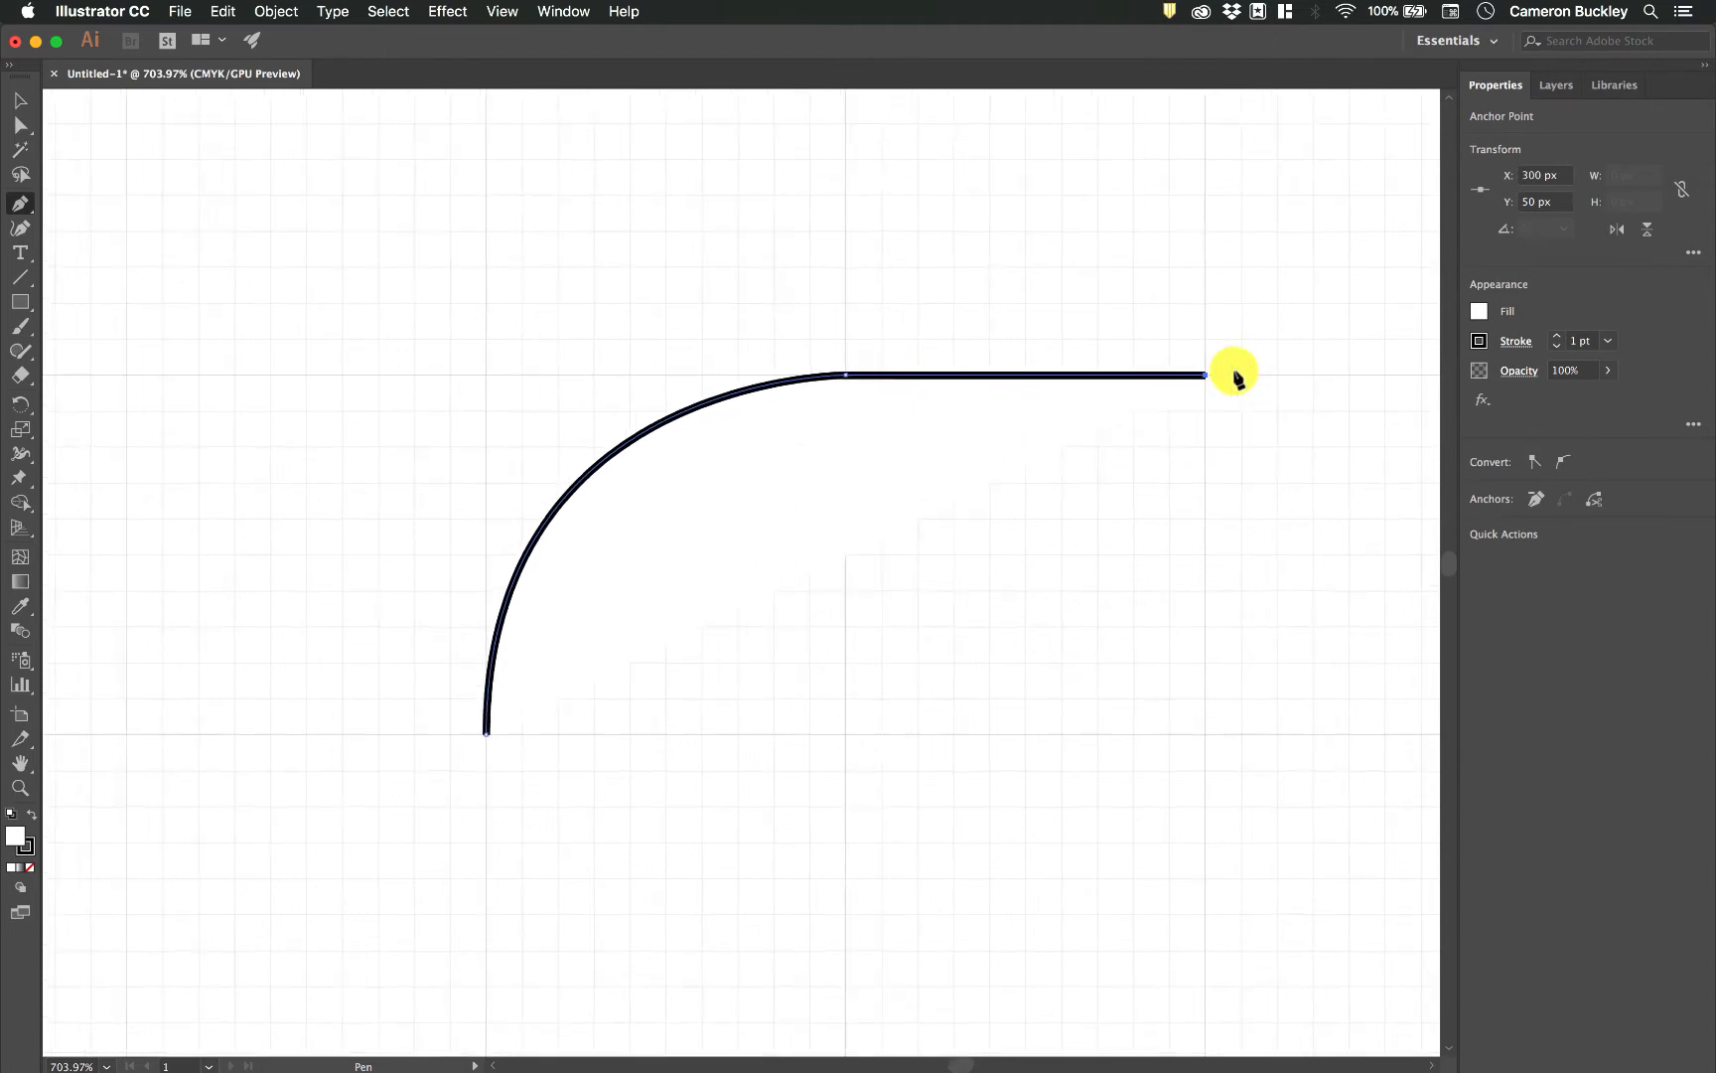
scroll(1233, 372, right, 1)
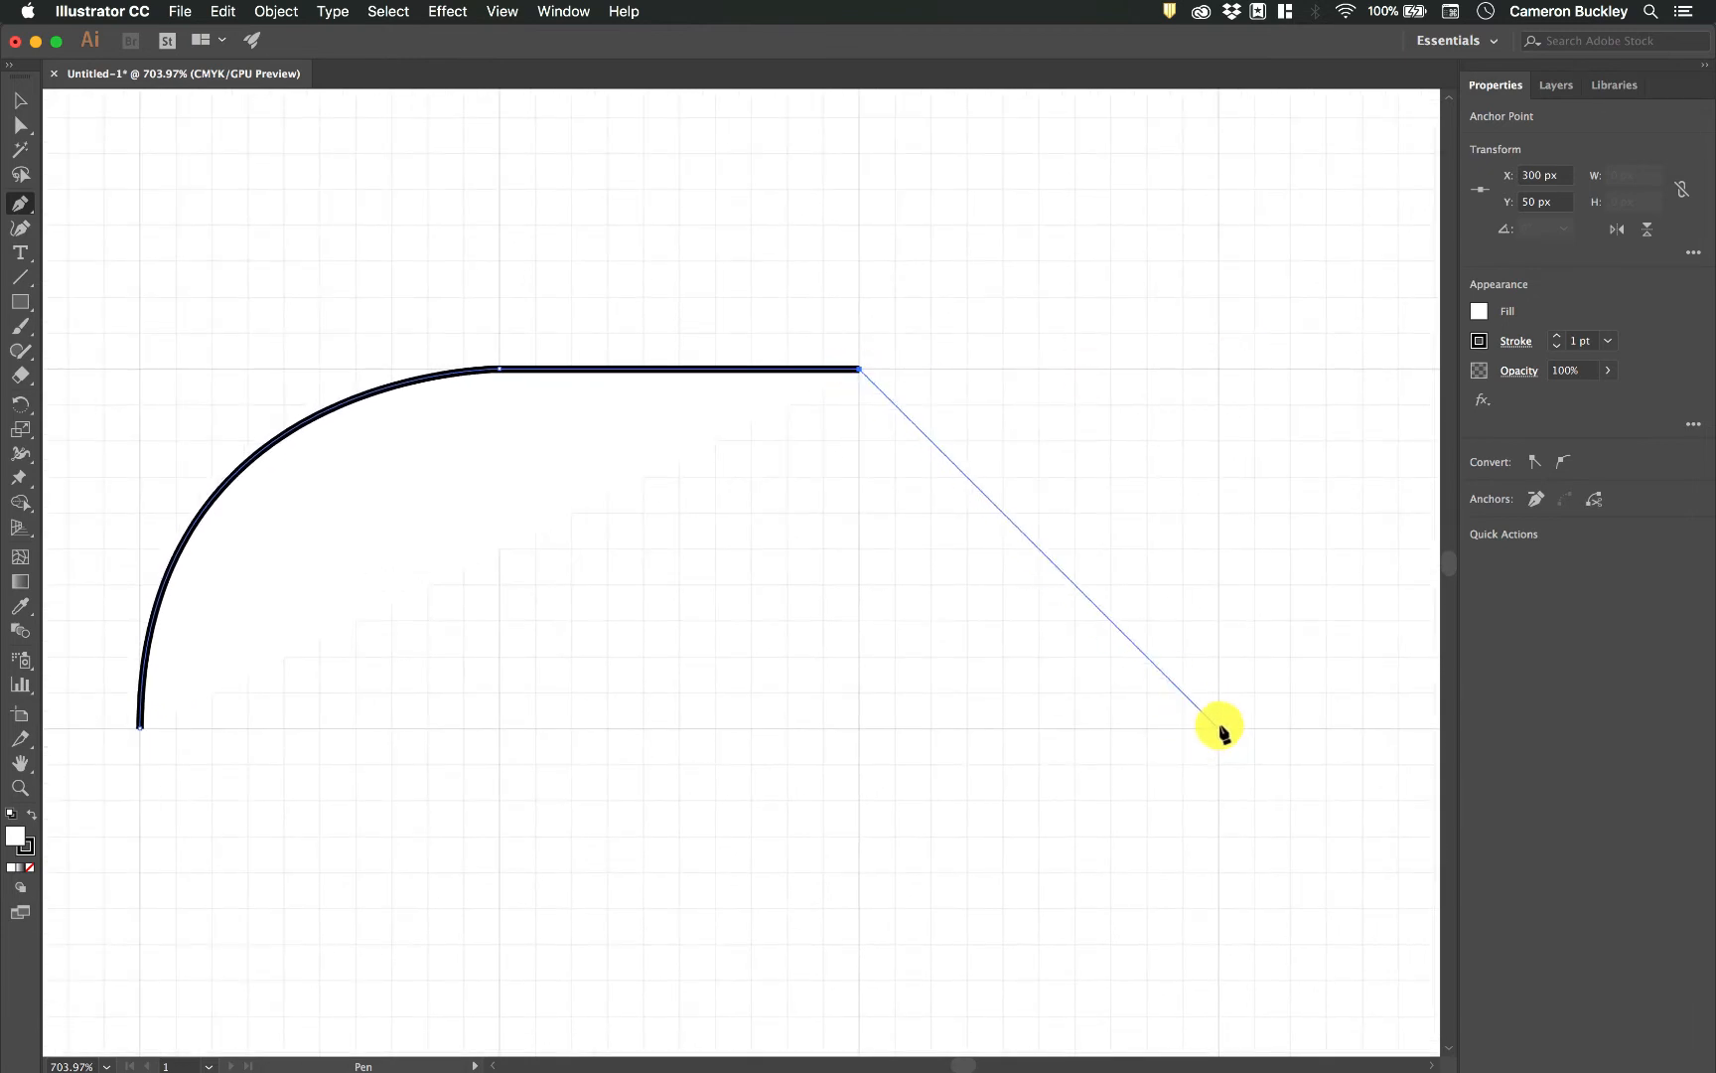
Pull a 50 px horizontal handle from the straight edge's end anchor and curve the path down to X 350, Y 100 px.
drag(1218, 728, 1219, 931)
key(super+z)
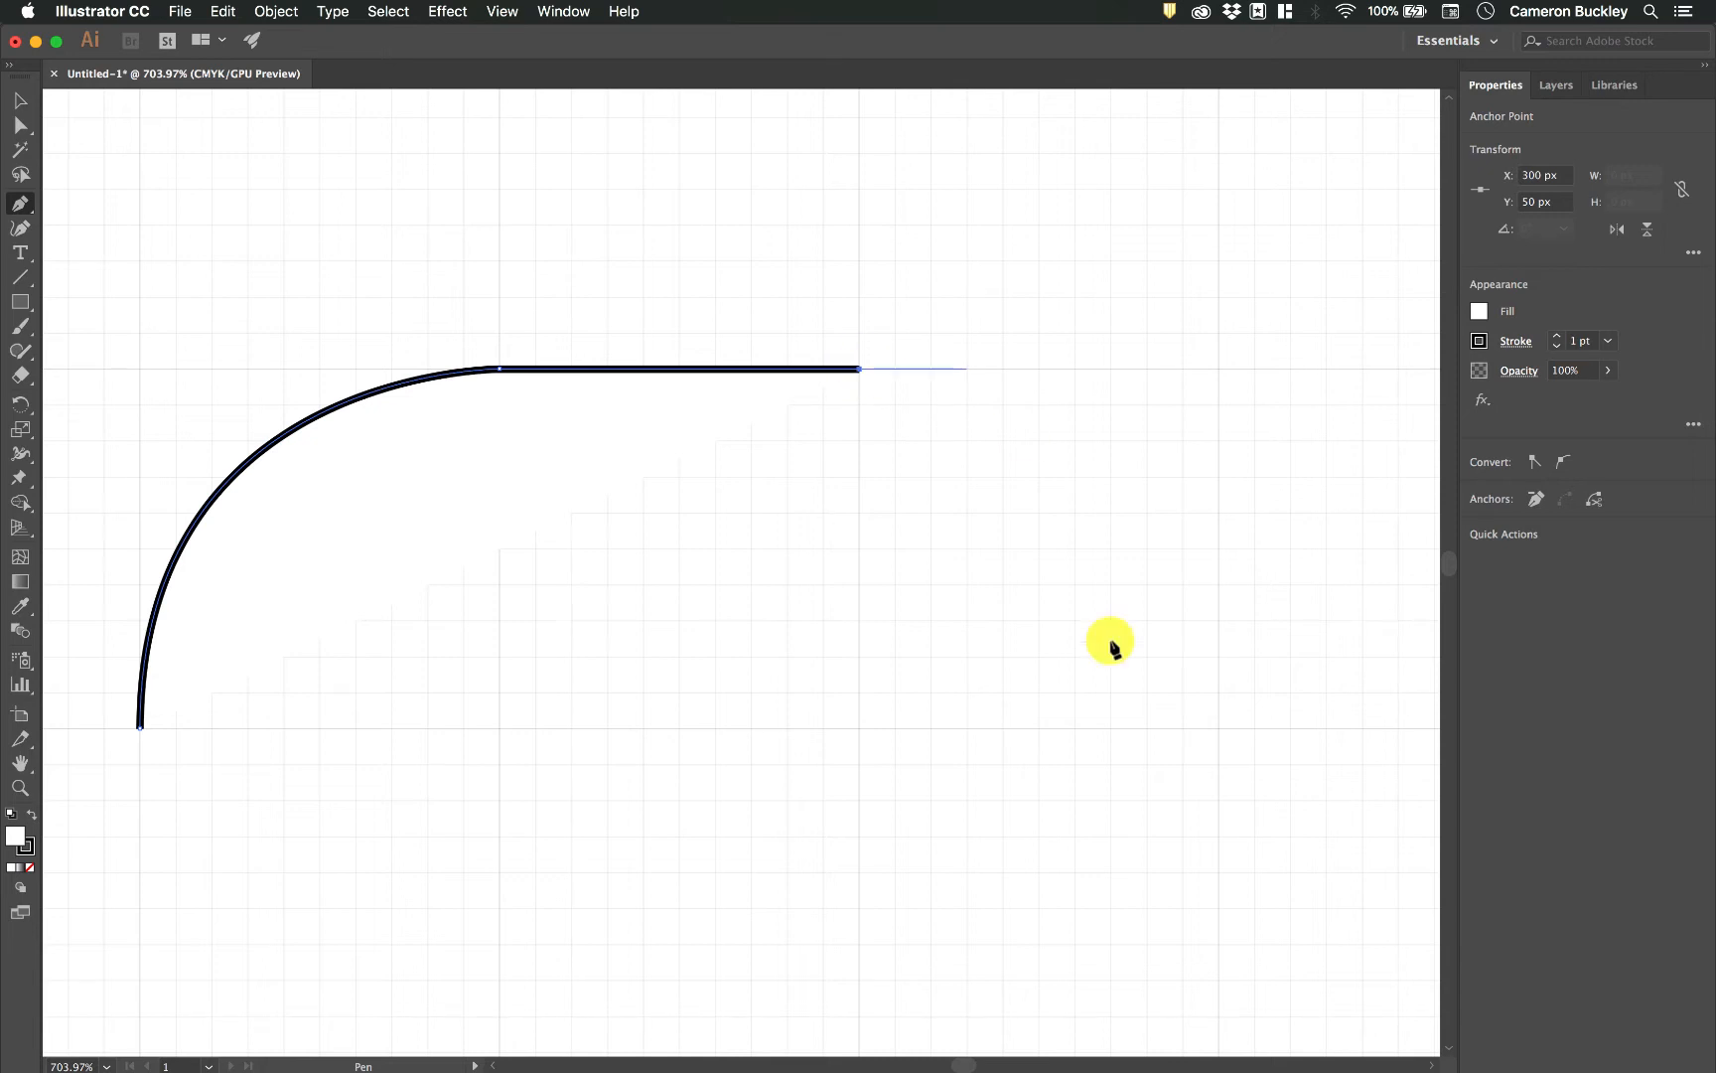
click(862, 370)
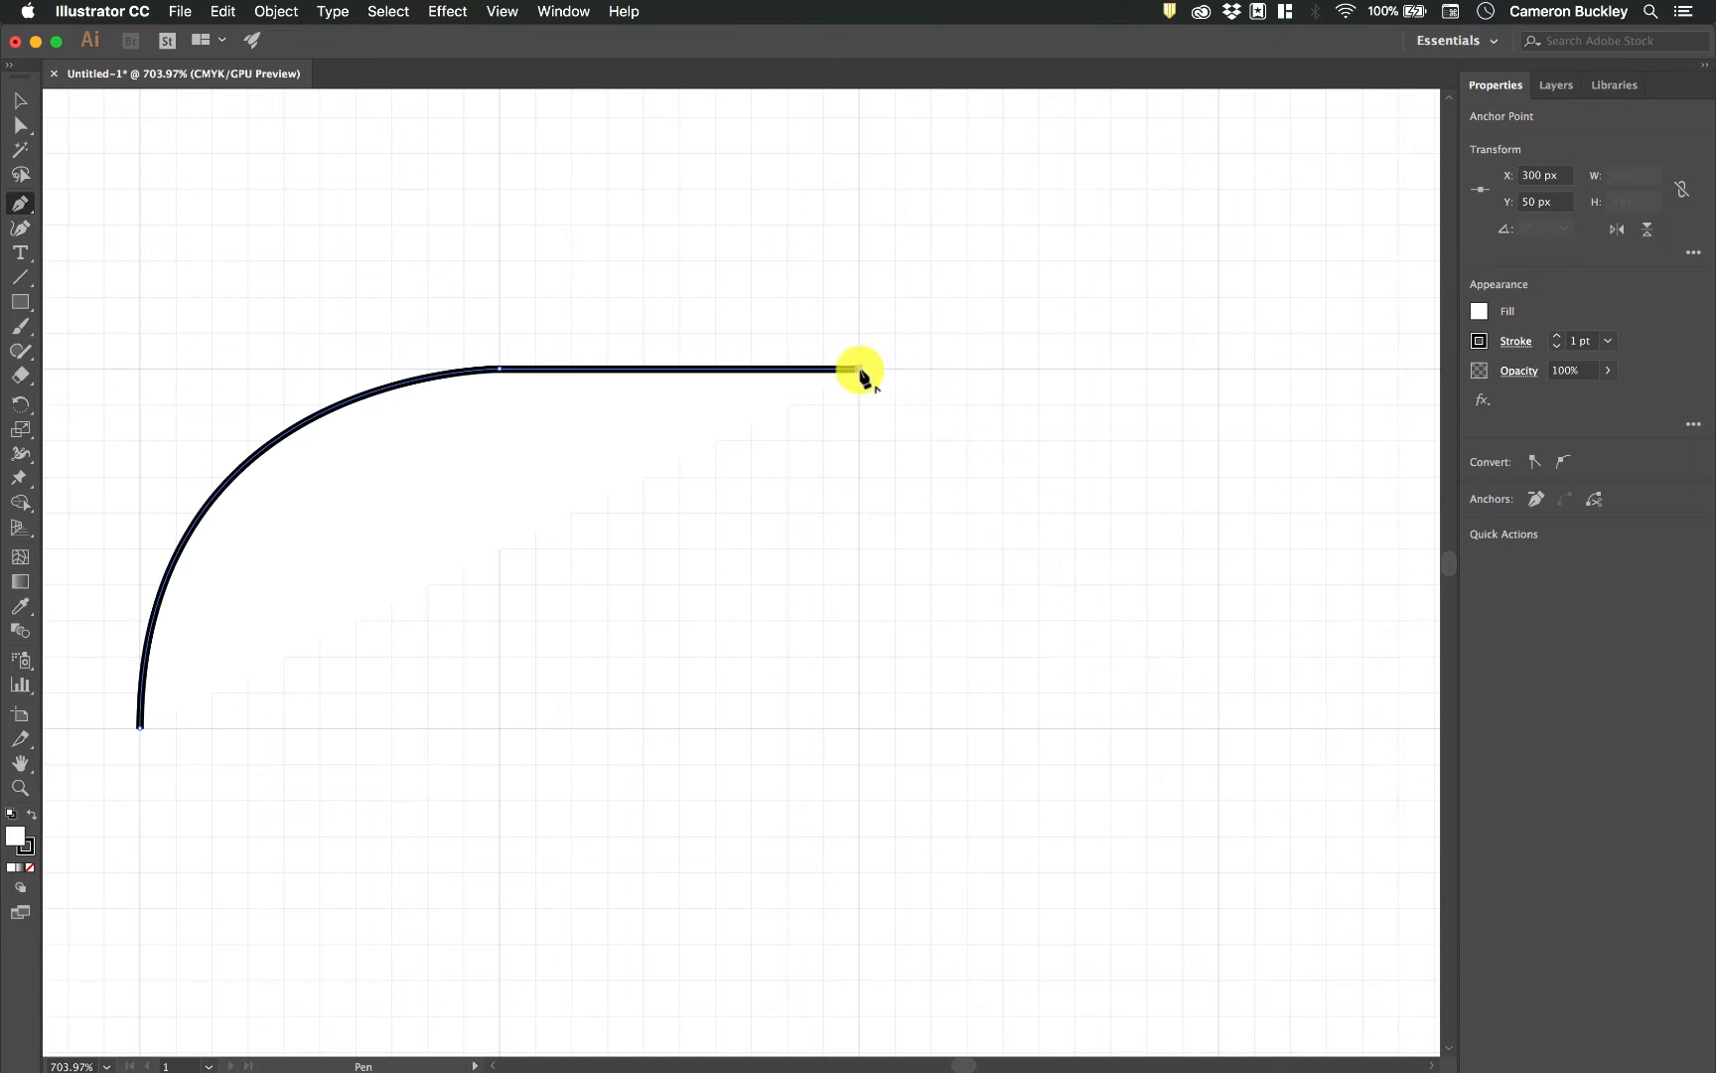
key(super+shift+a)
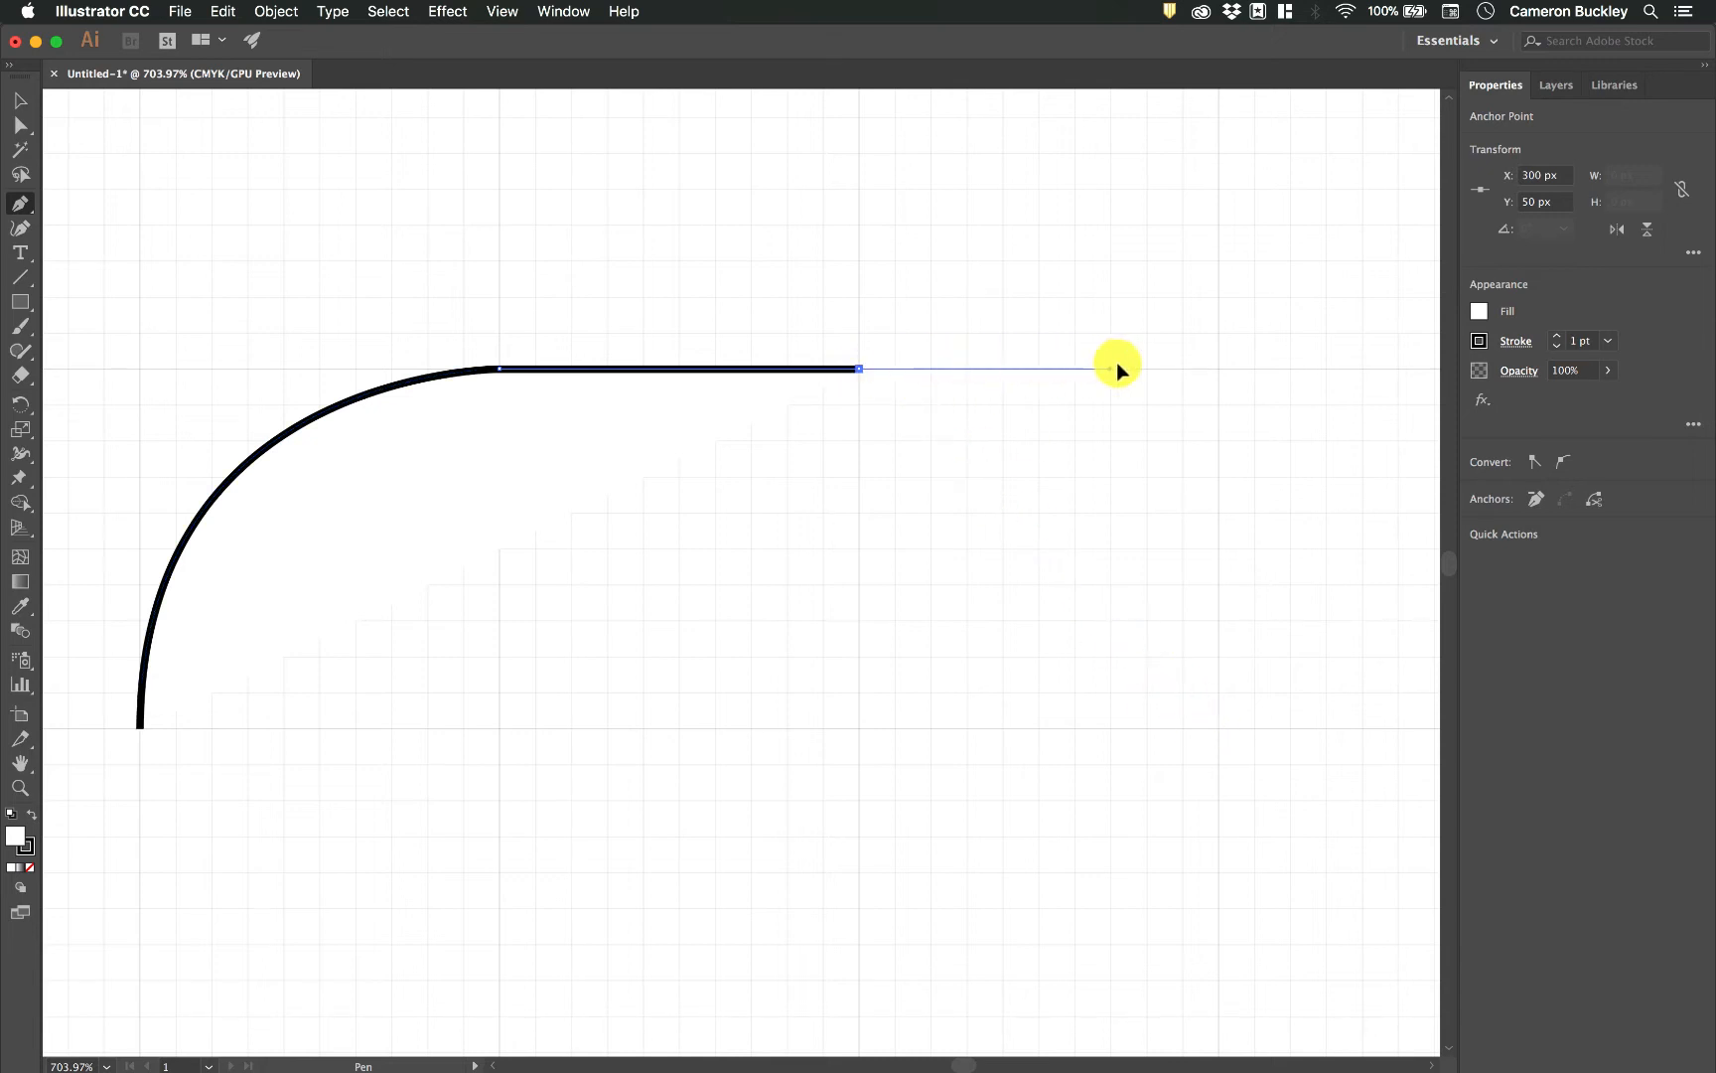
drag(962, 231, 968, 333)
drag(854, 244, 1044, 366)
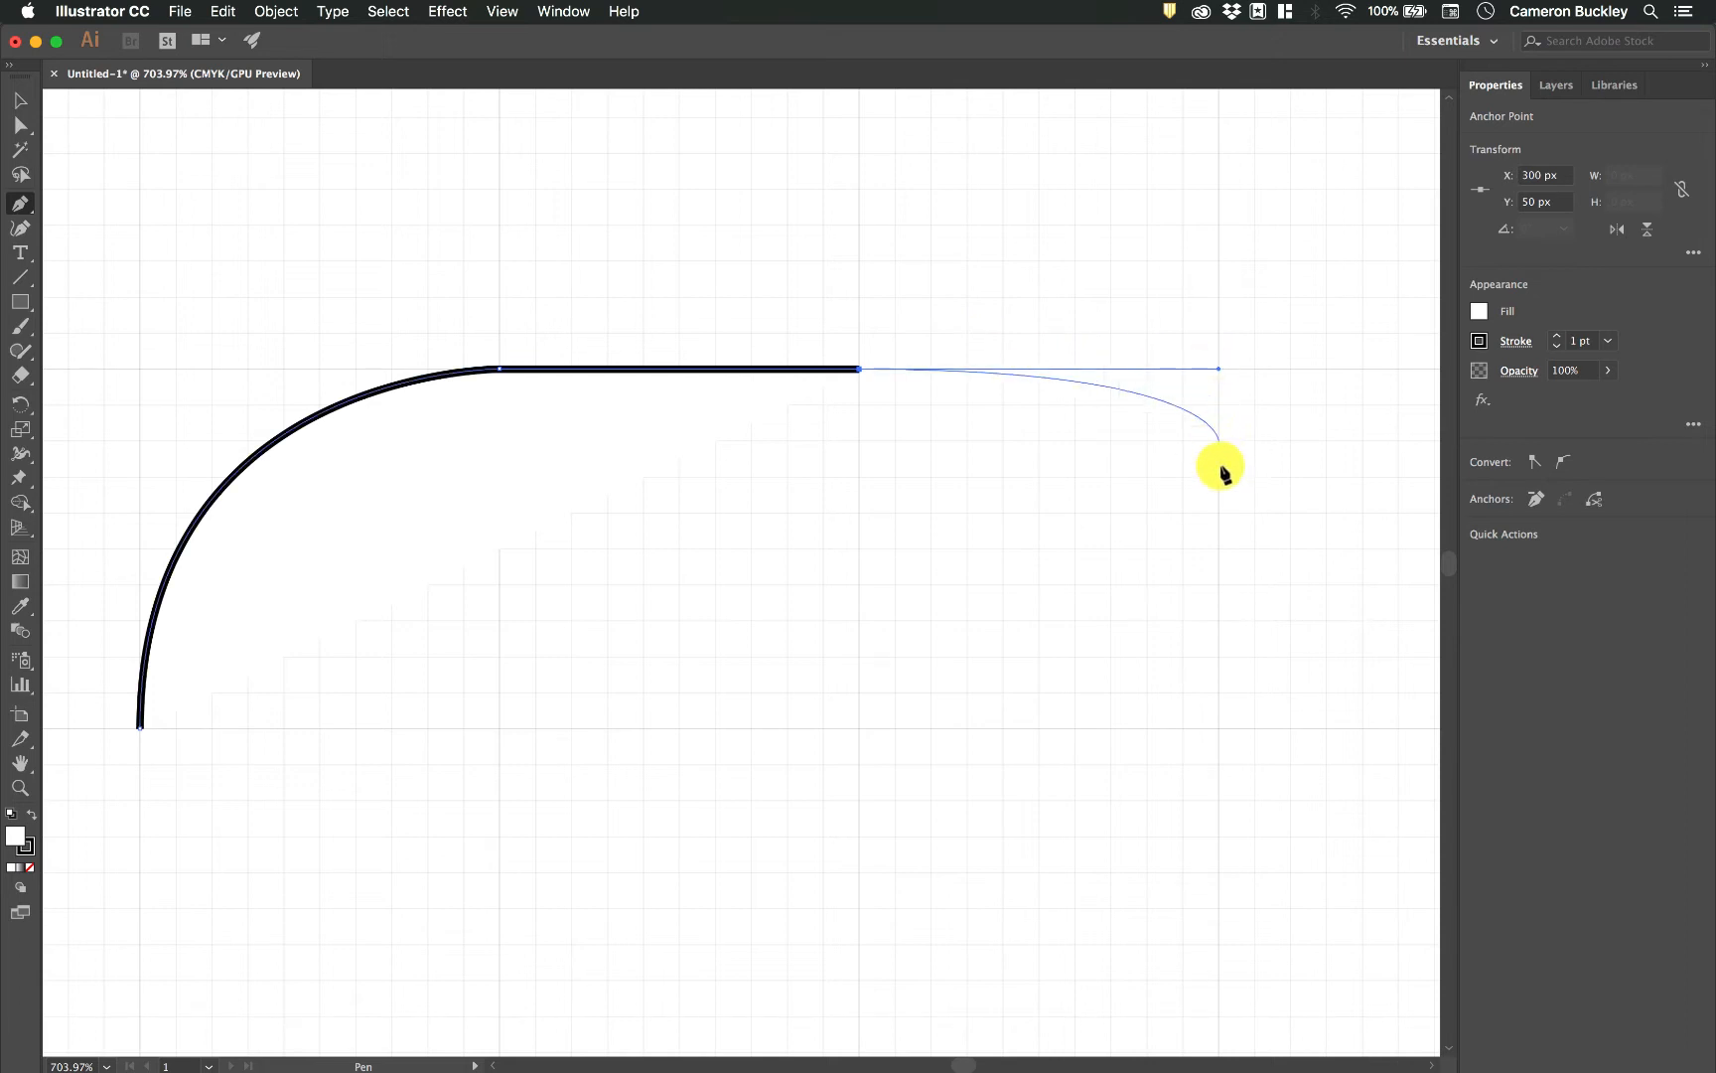
click(1217, 728)
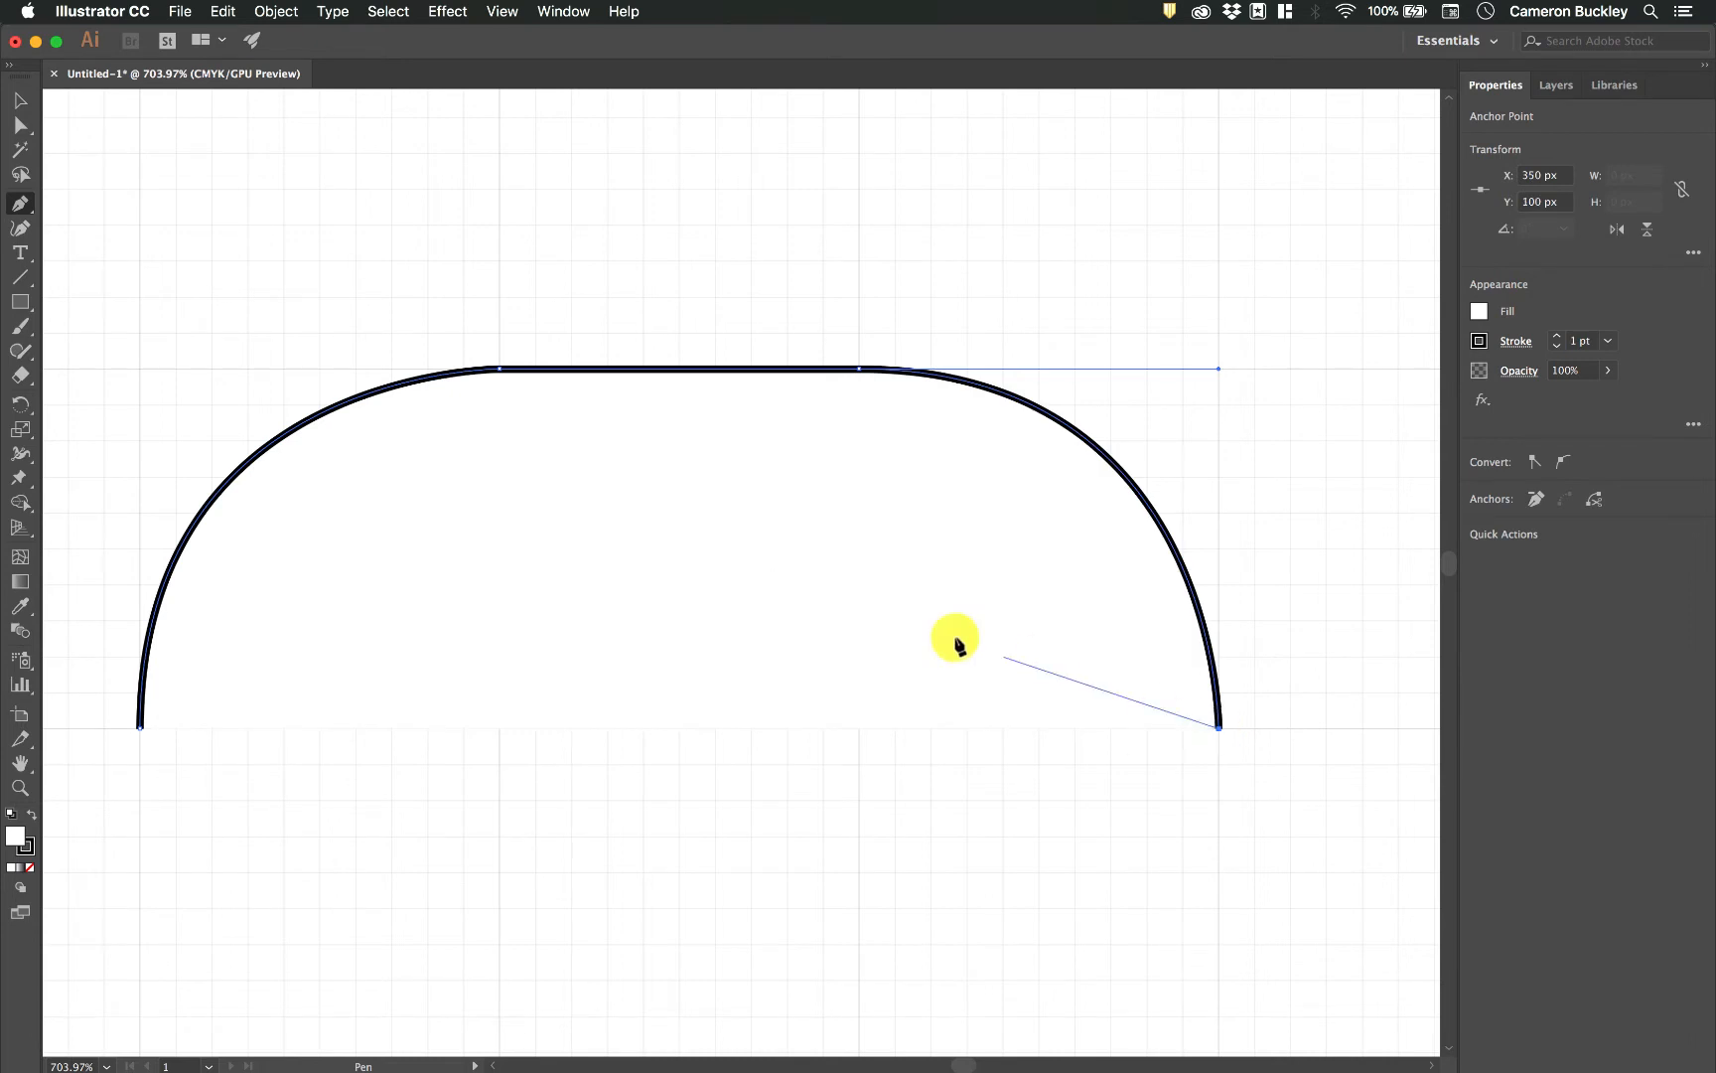
Pull a 50 px downward handle from the last anchor and curve the path to X 300, Y 150 px.
scroll(938, 615, down, 1)
scroll(939, 616, down, 1)
scroll(938, 612, down, 4)
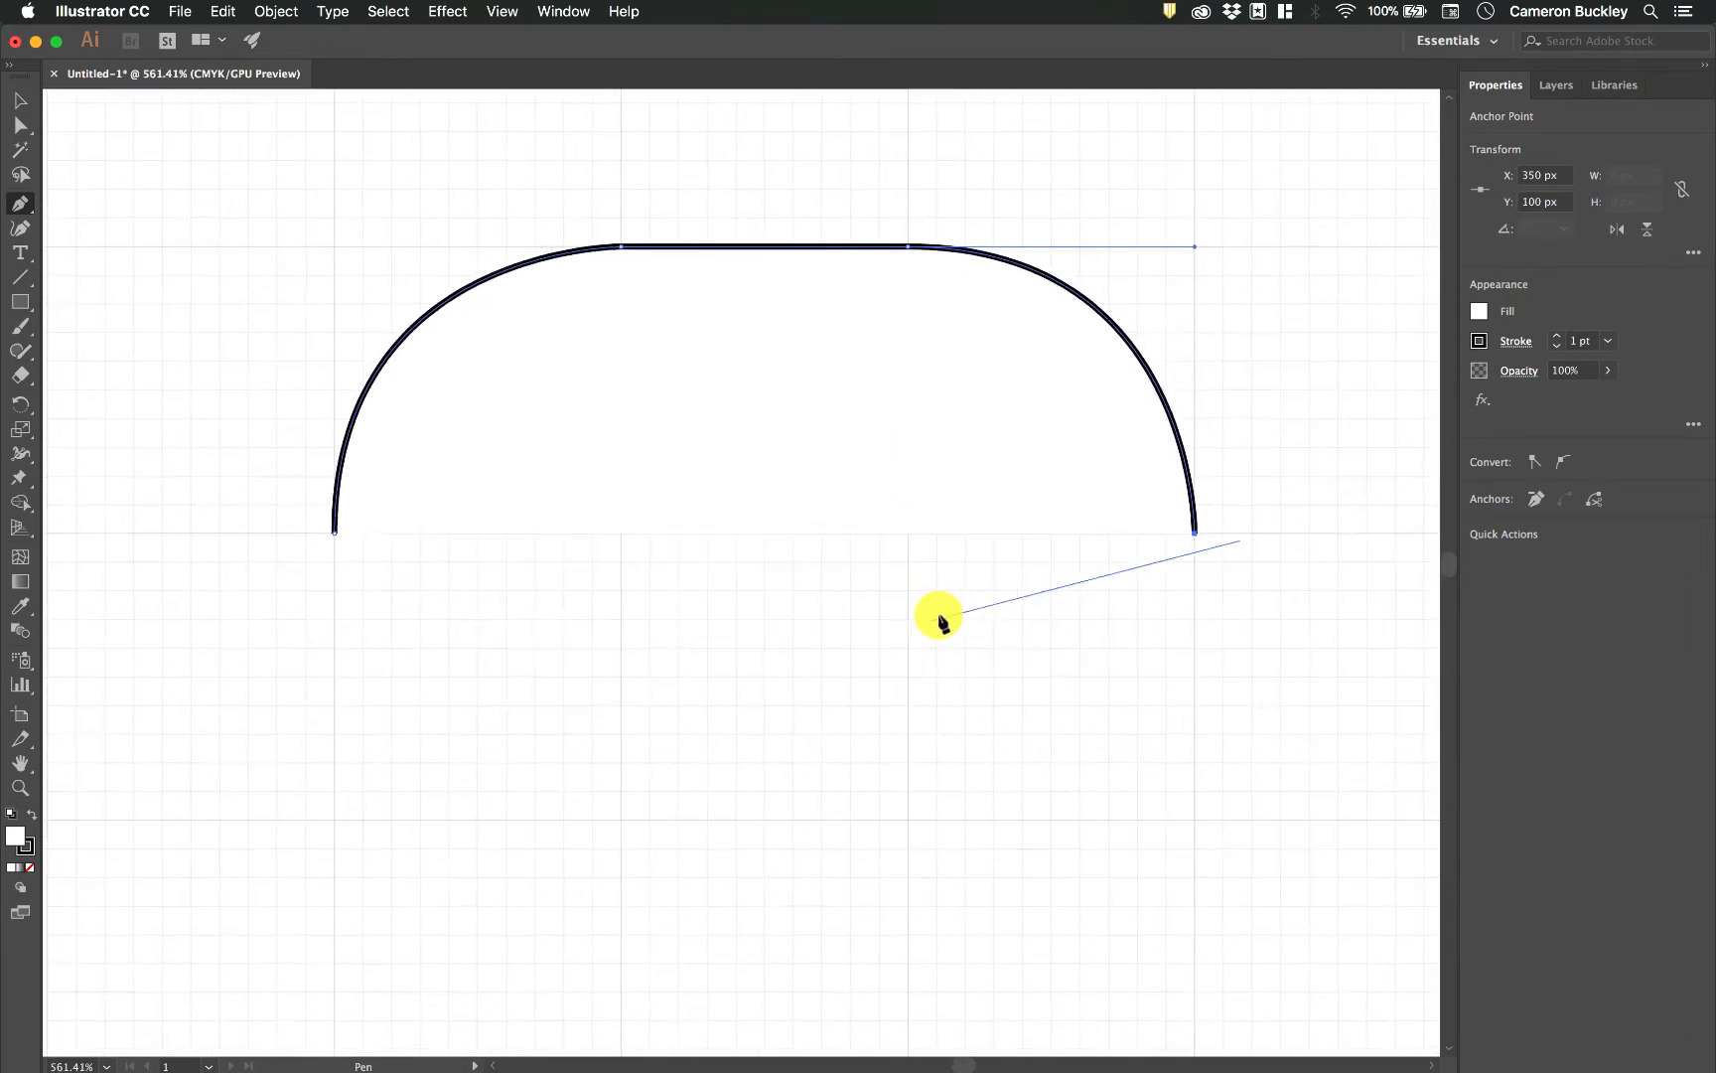
click(1201, 504)
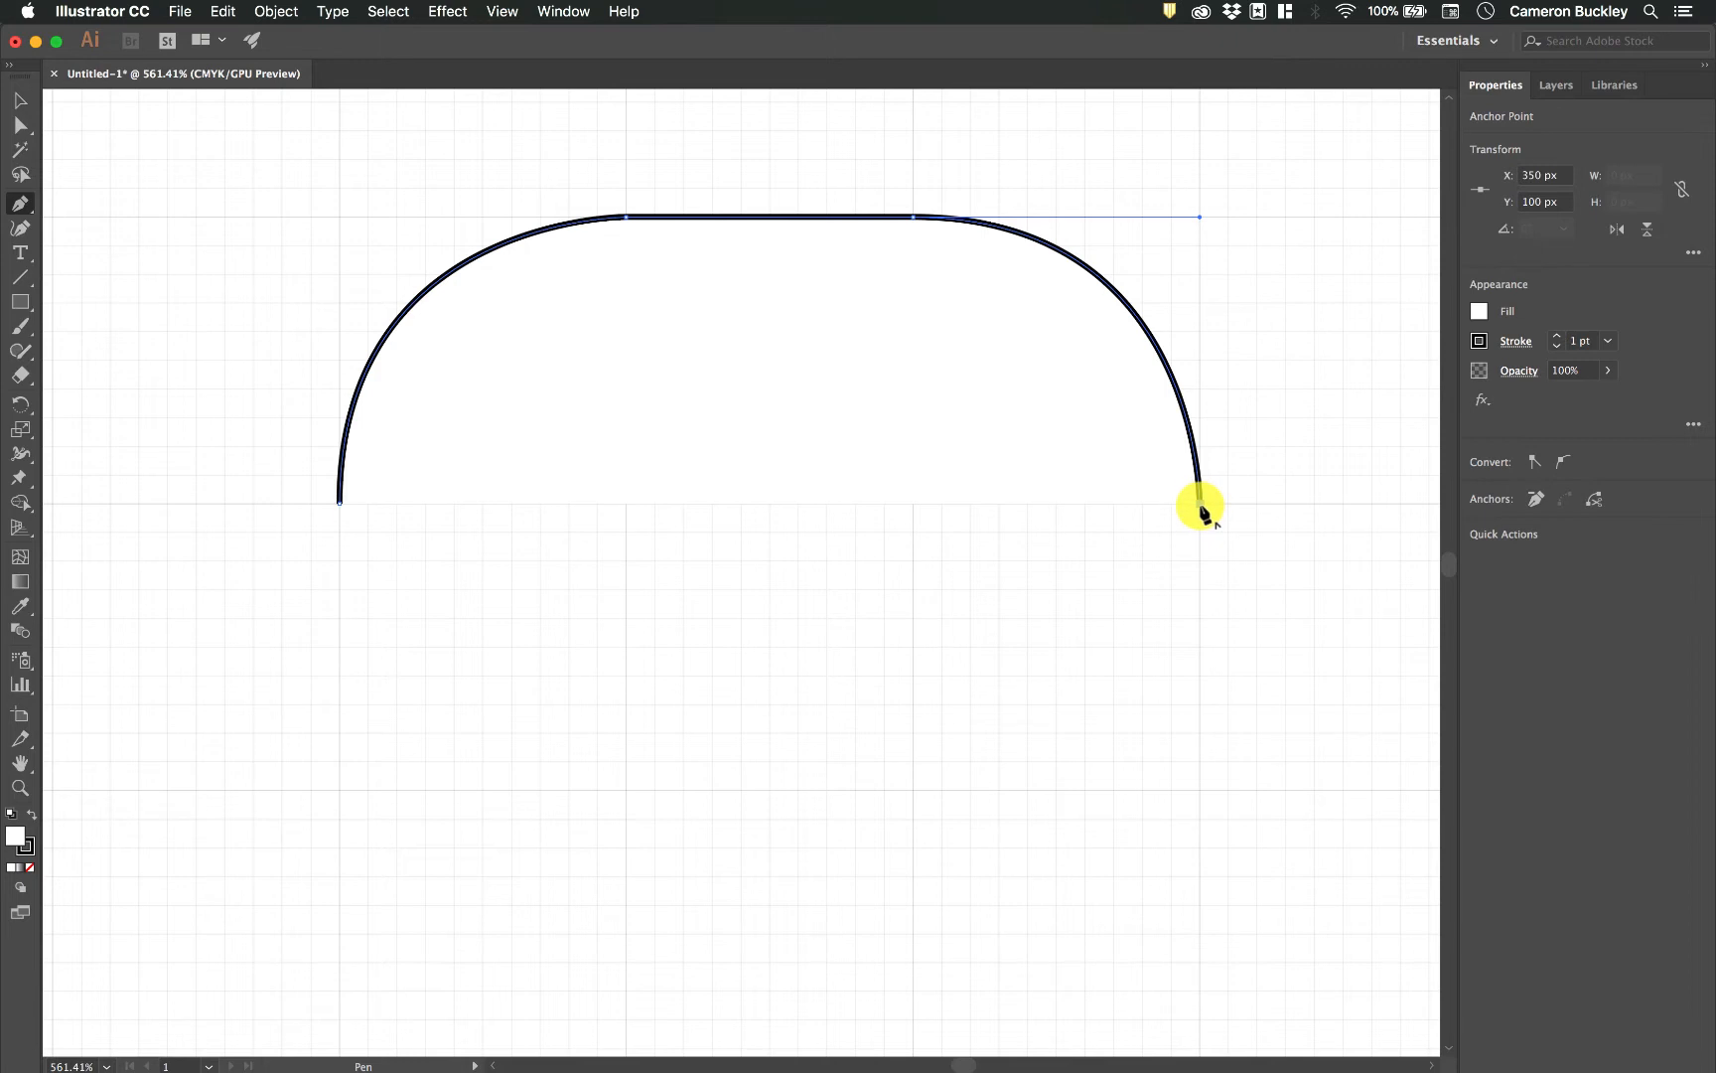
drag(1201, 506, 1200, 789)
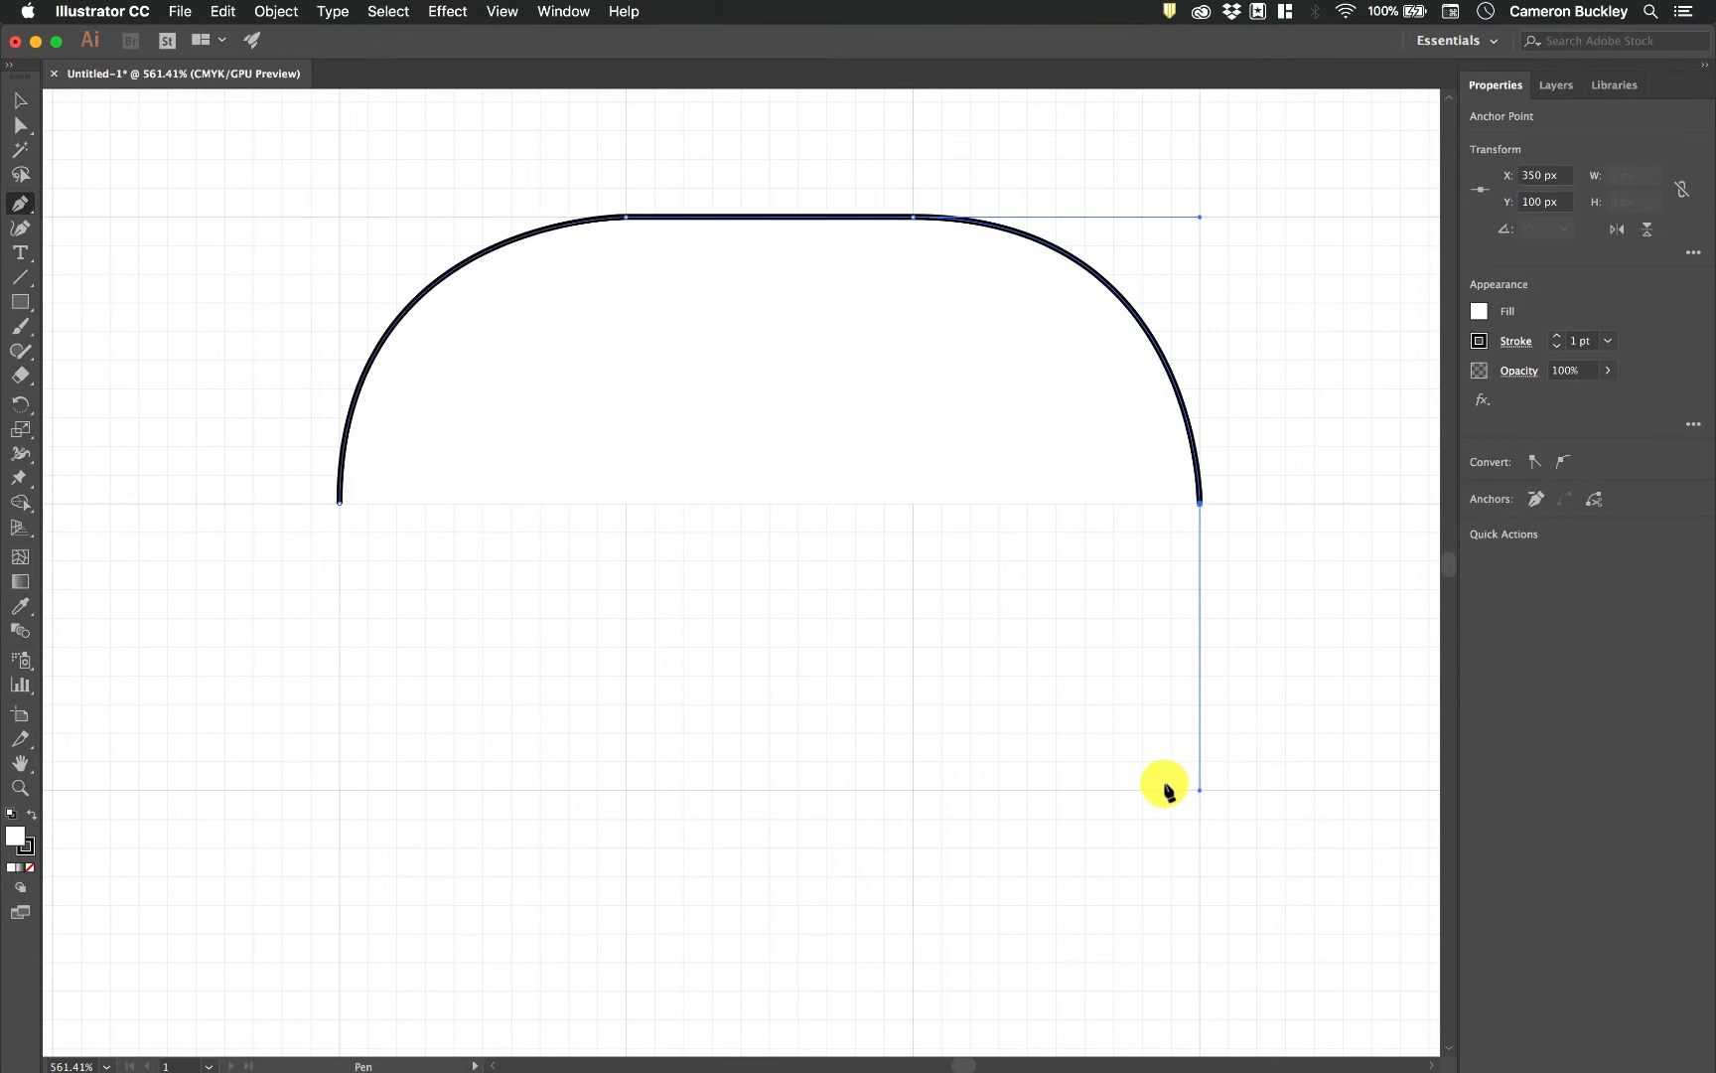
click(914, 791)
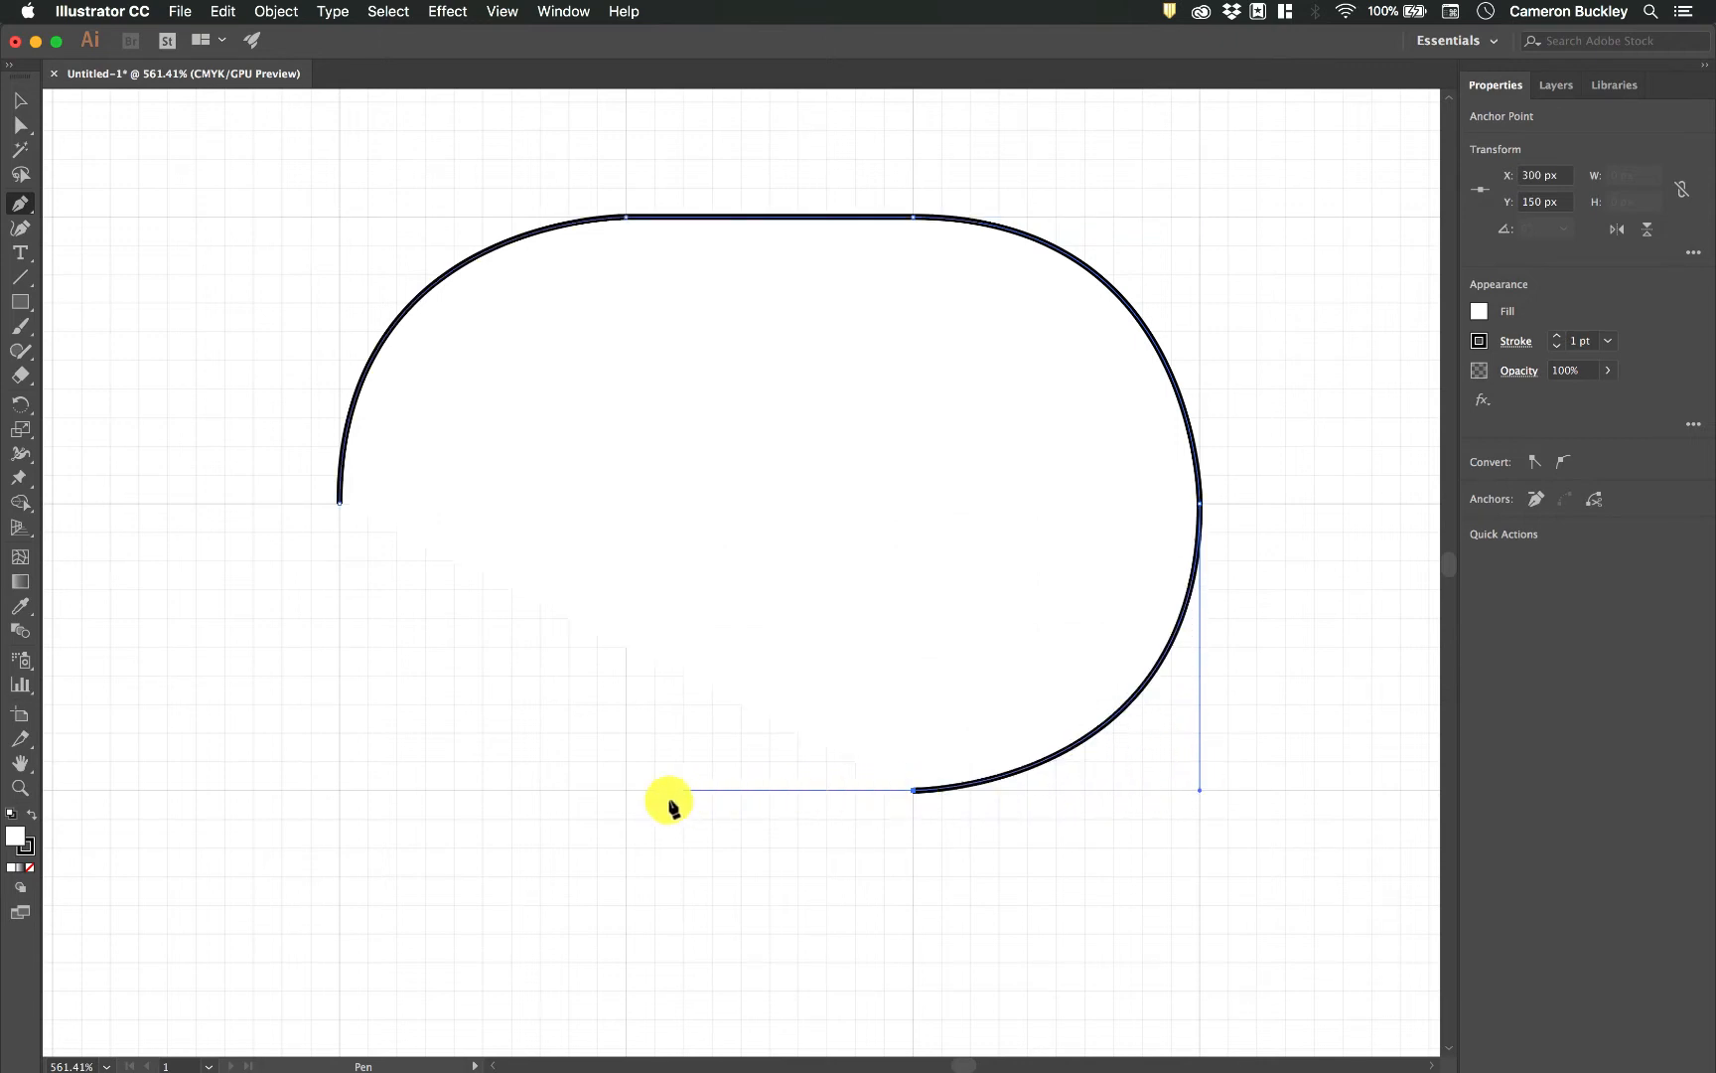
Add a straight edge to X 250, Y 150 px, pull a 50 px horizontal handle from it, and close the path at its starting anchor.
click(625, 792)
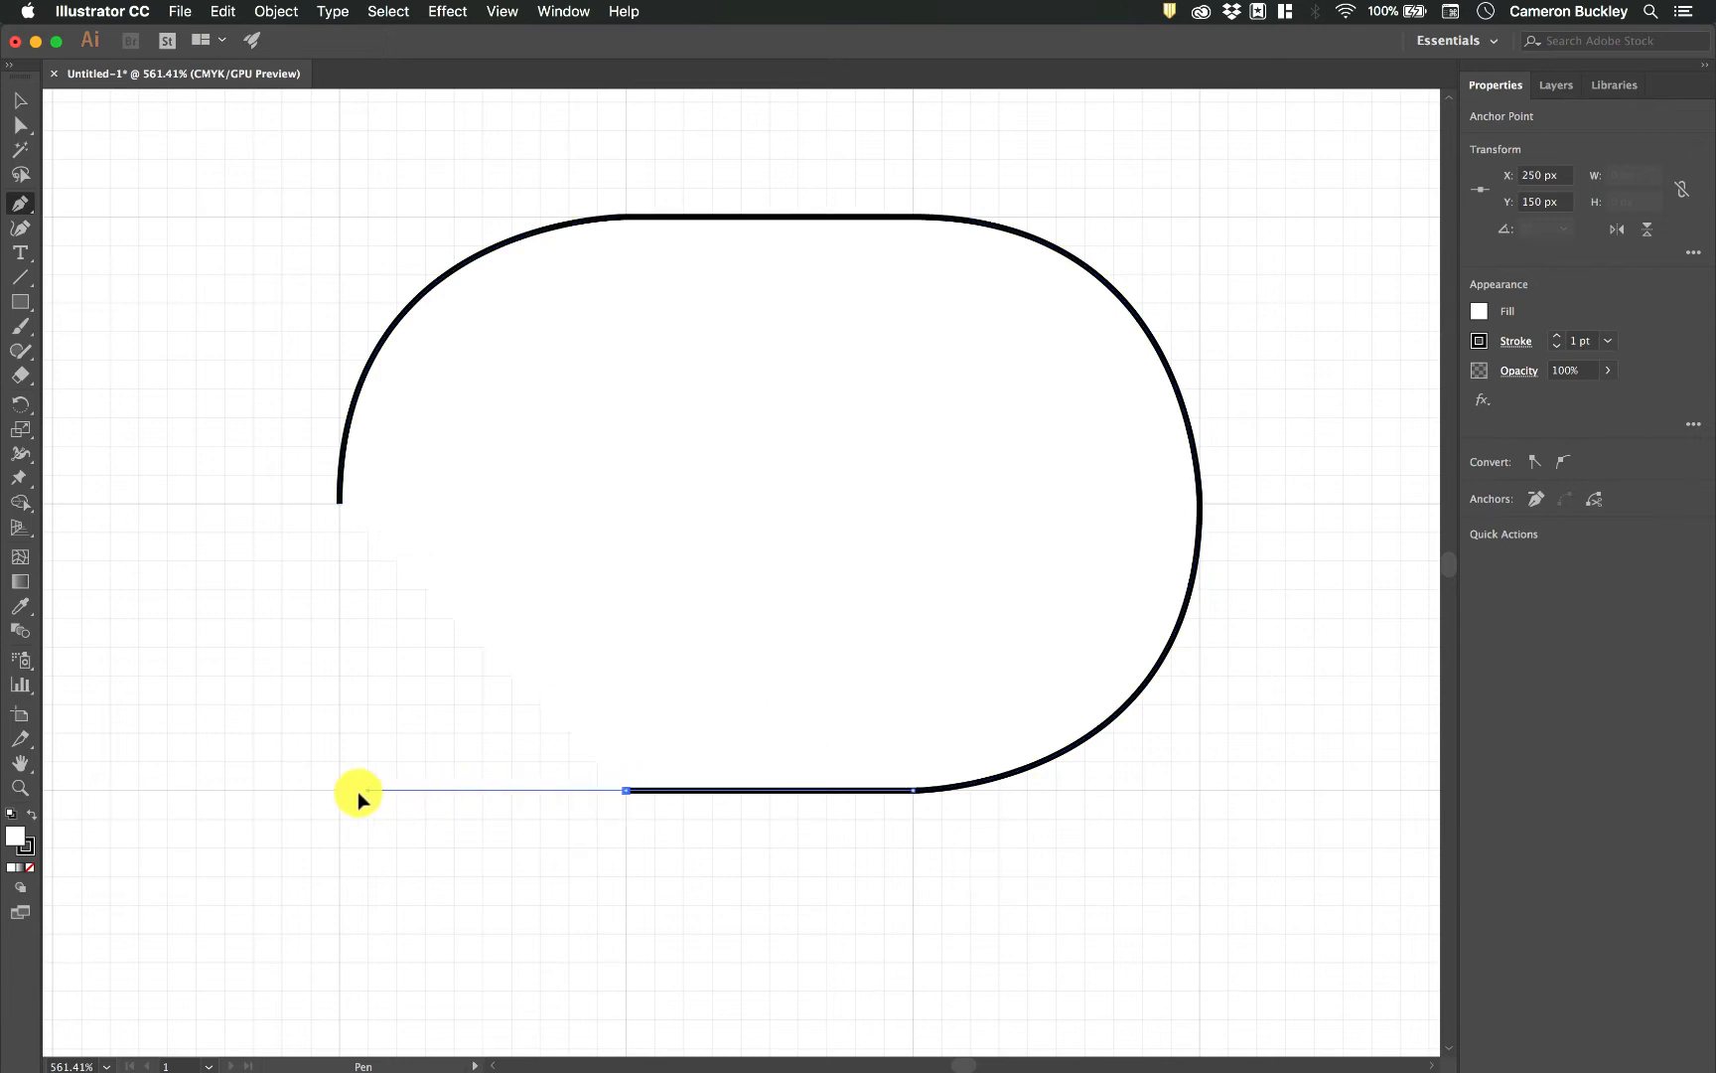
drag(343, 791, 340, 790)
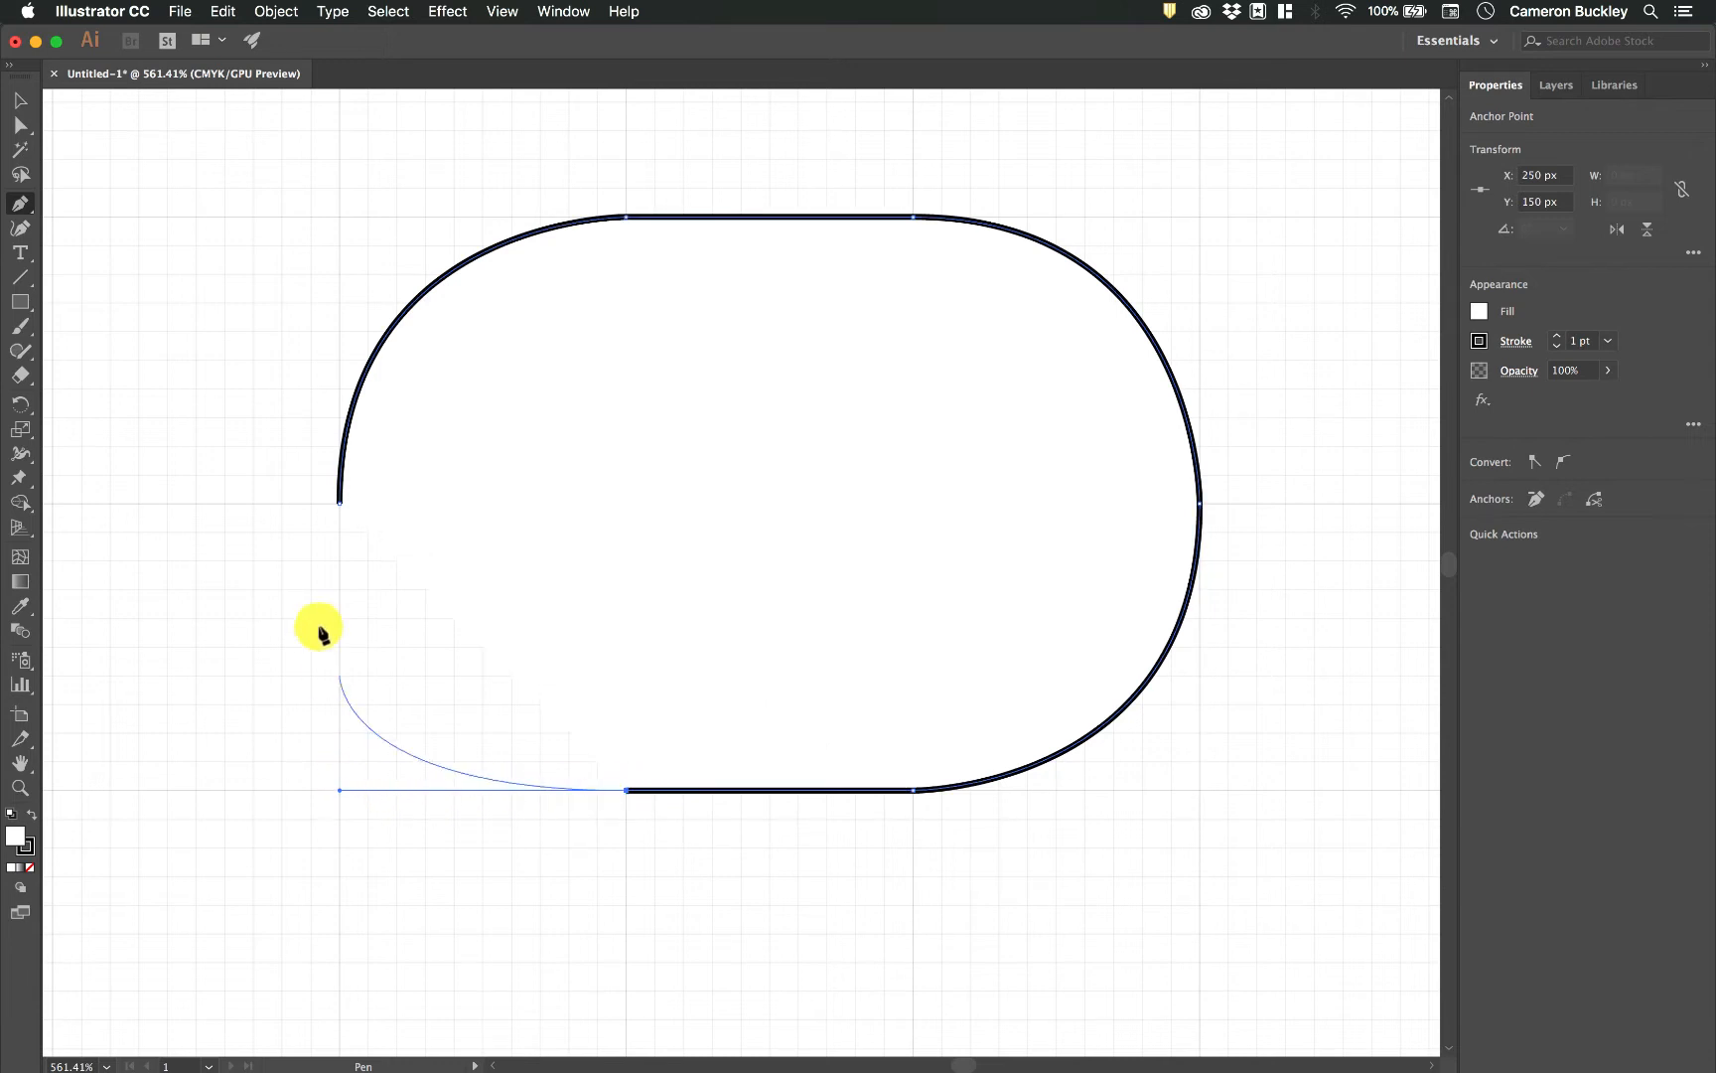
click(338, 505)
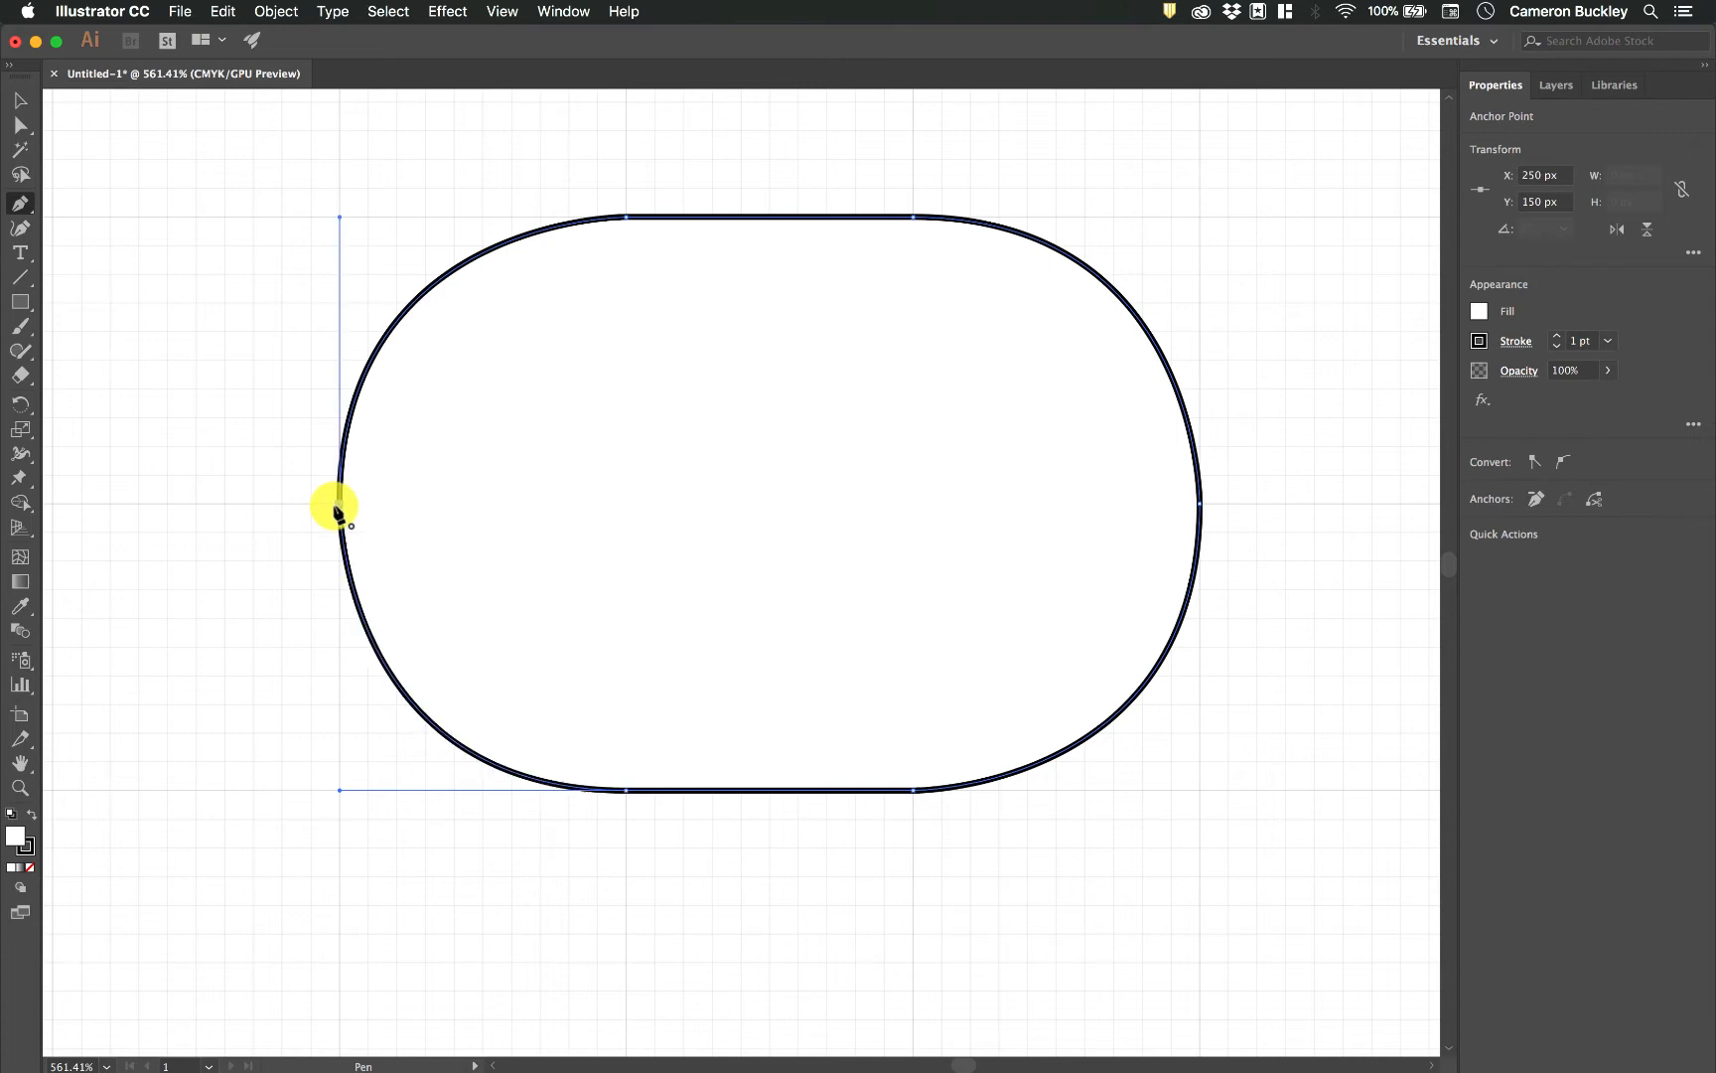
Examine the closed rounded shape in Outline view, and return to the preview.
scroll(938, 470, down, 2)
scroll(942, 474, up, 2)
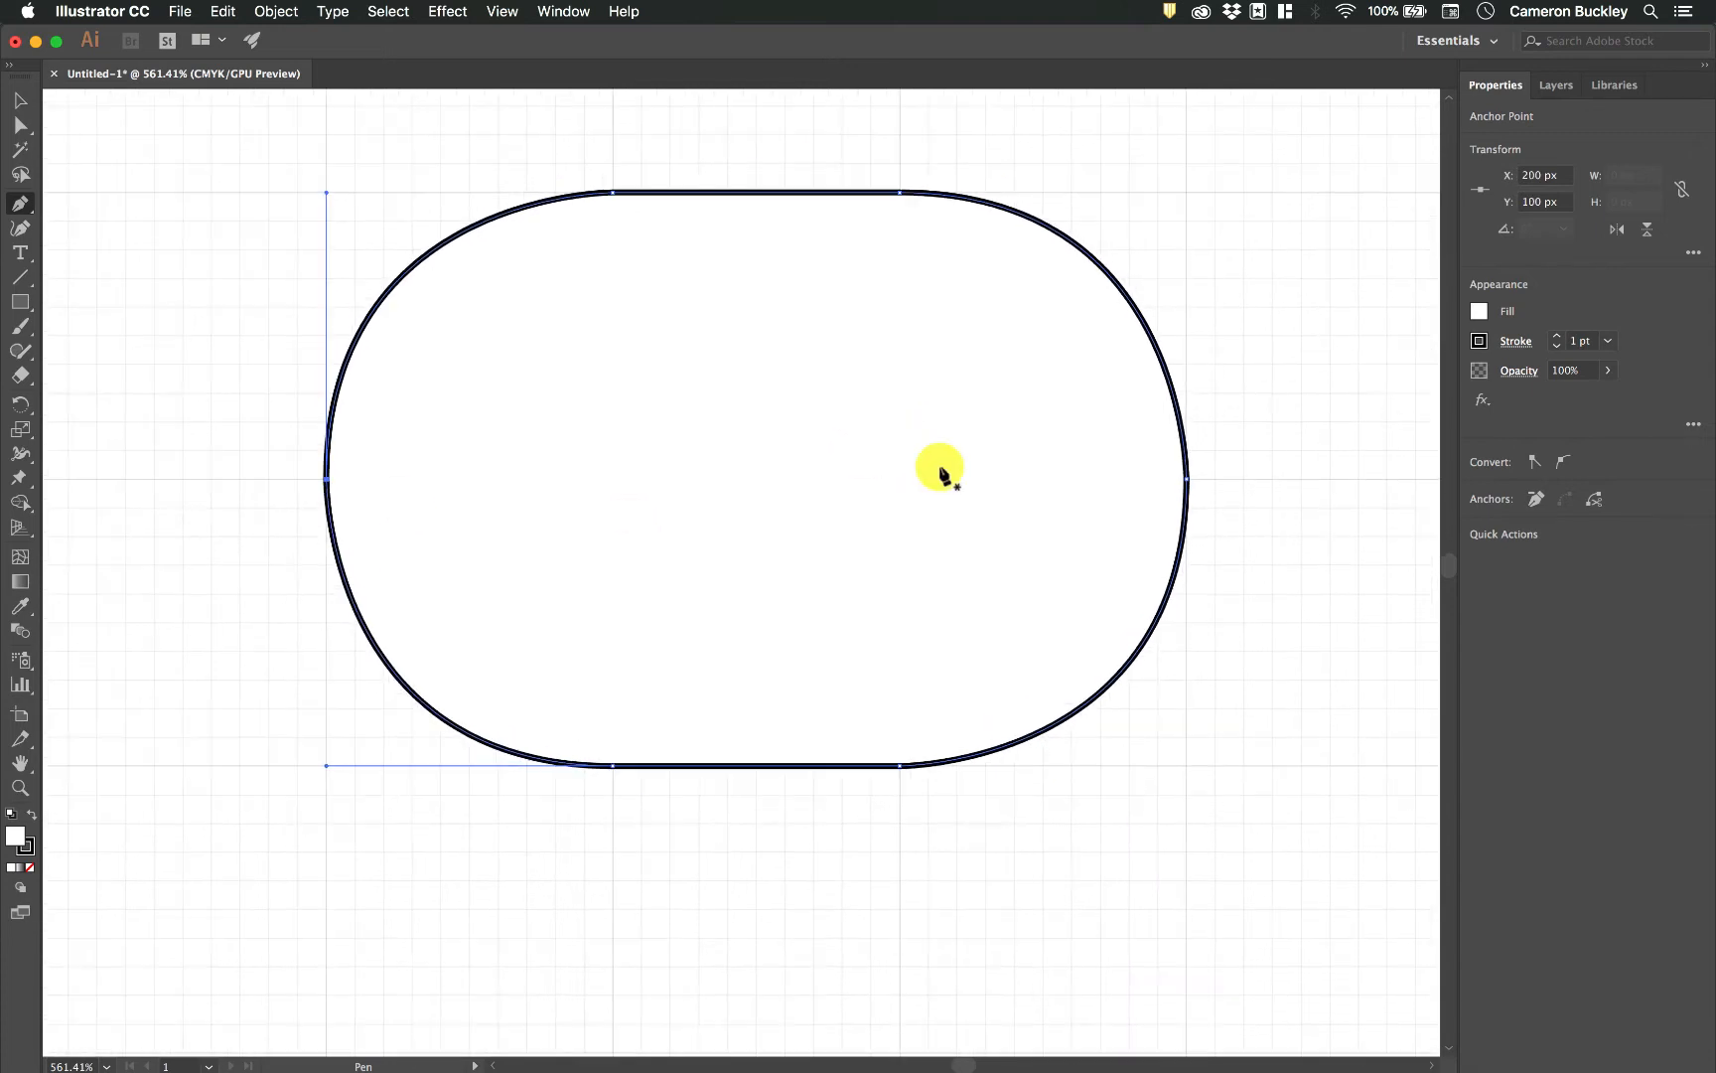
scroll(807, 442, down, 5)
scroll(808, 442, right, 3)
scroll(808, 442, up, 2)
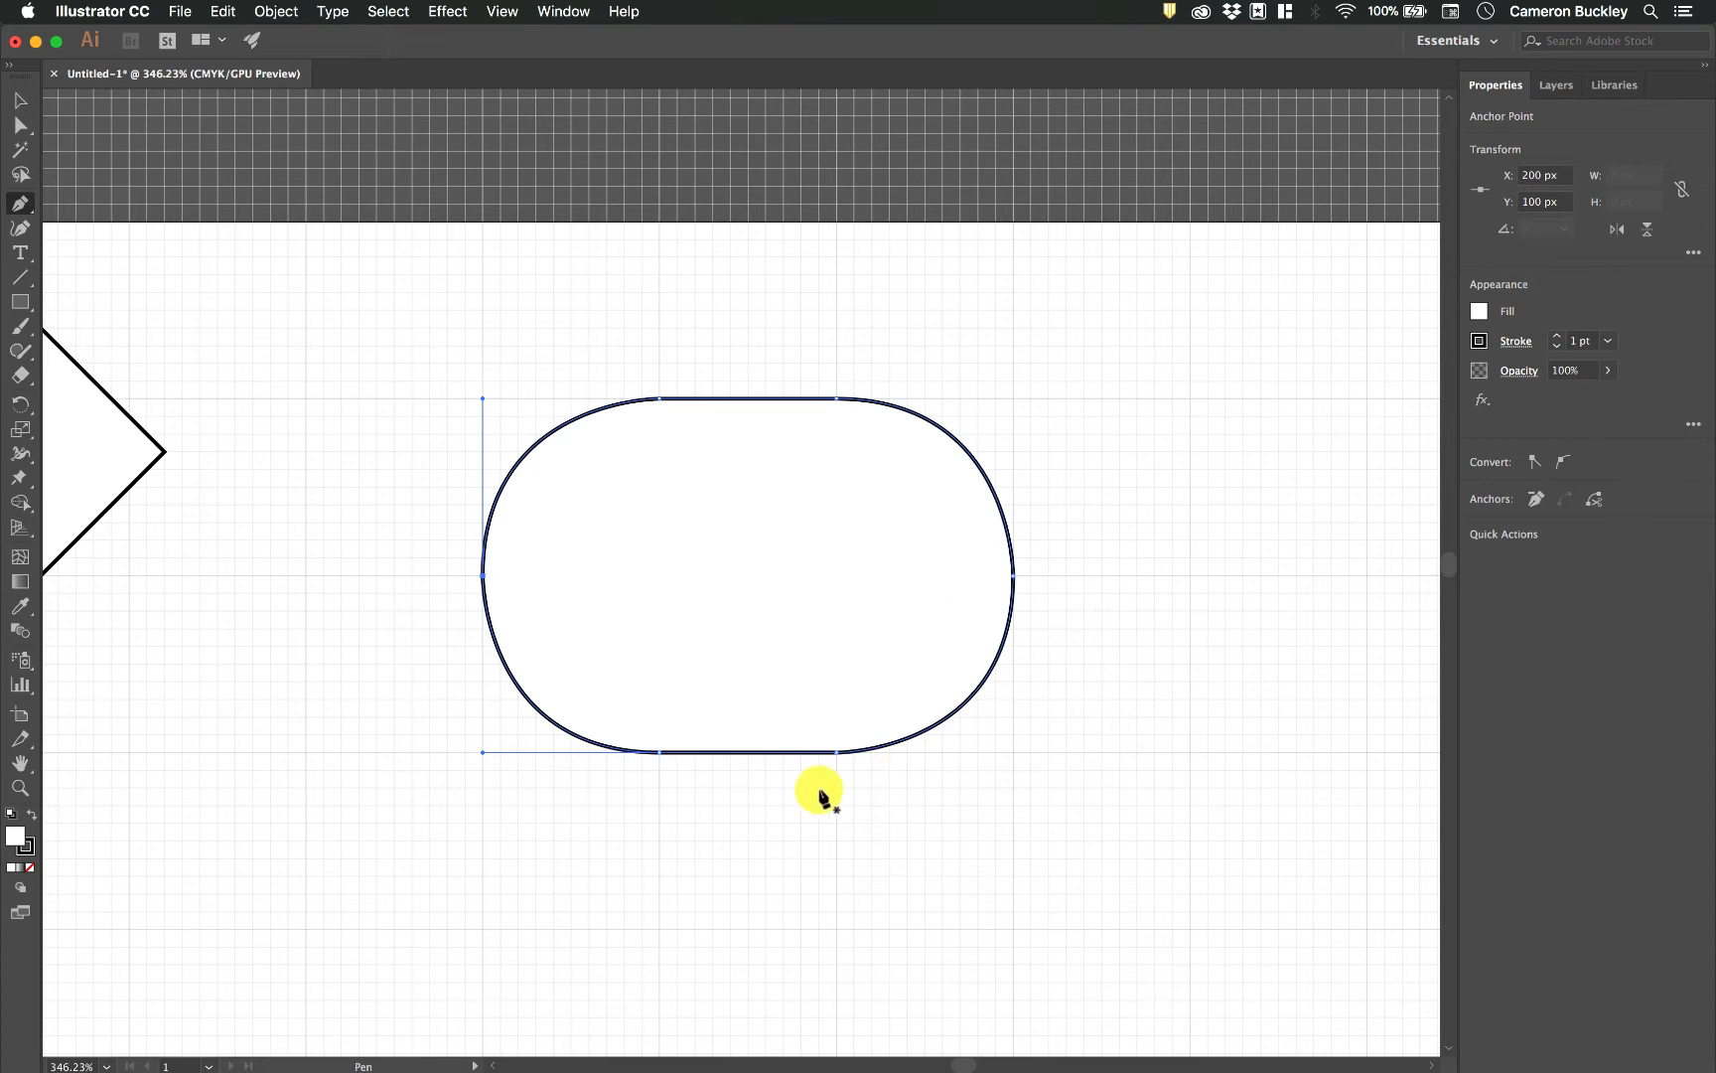
key(super+y)
scroll(699, 689, up, 2)
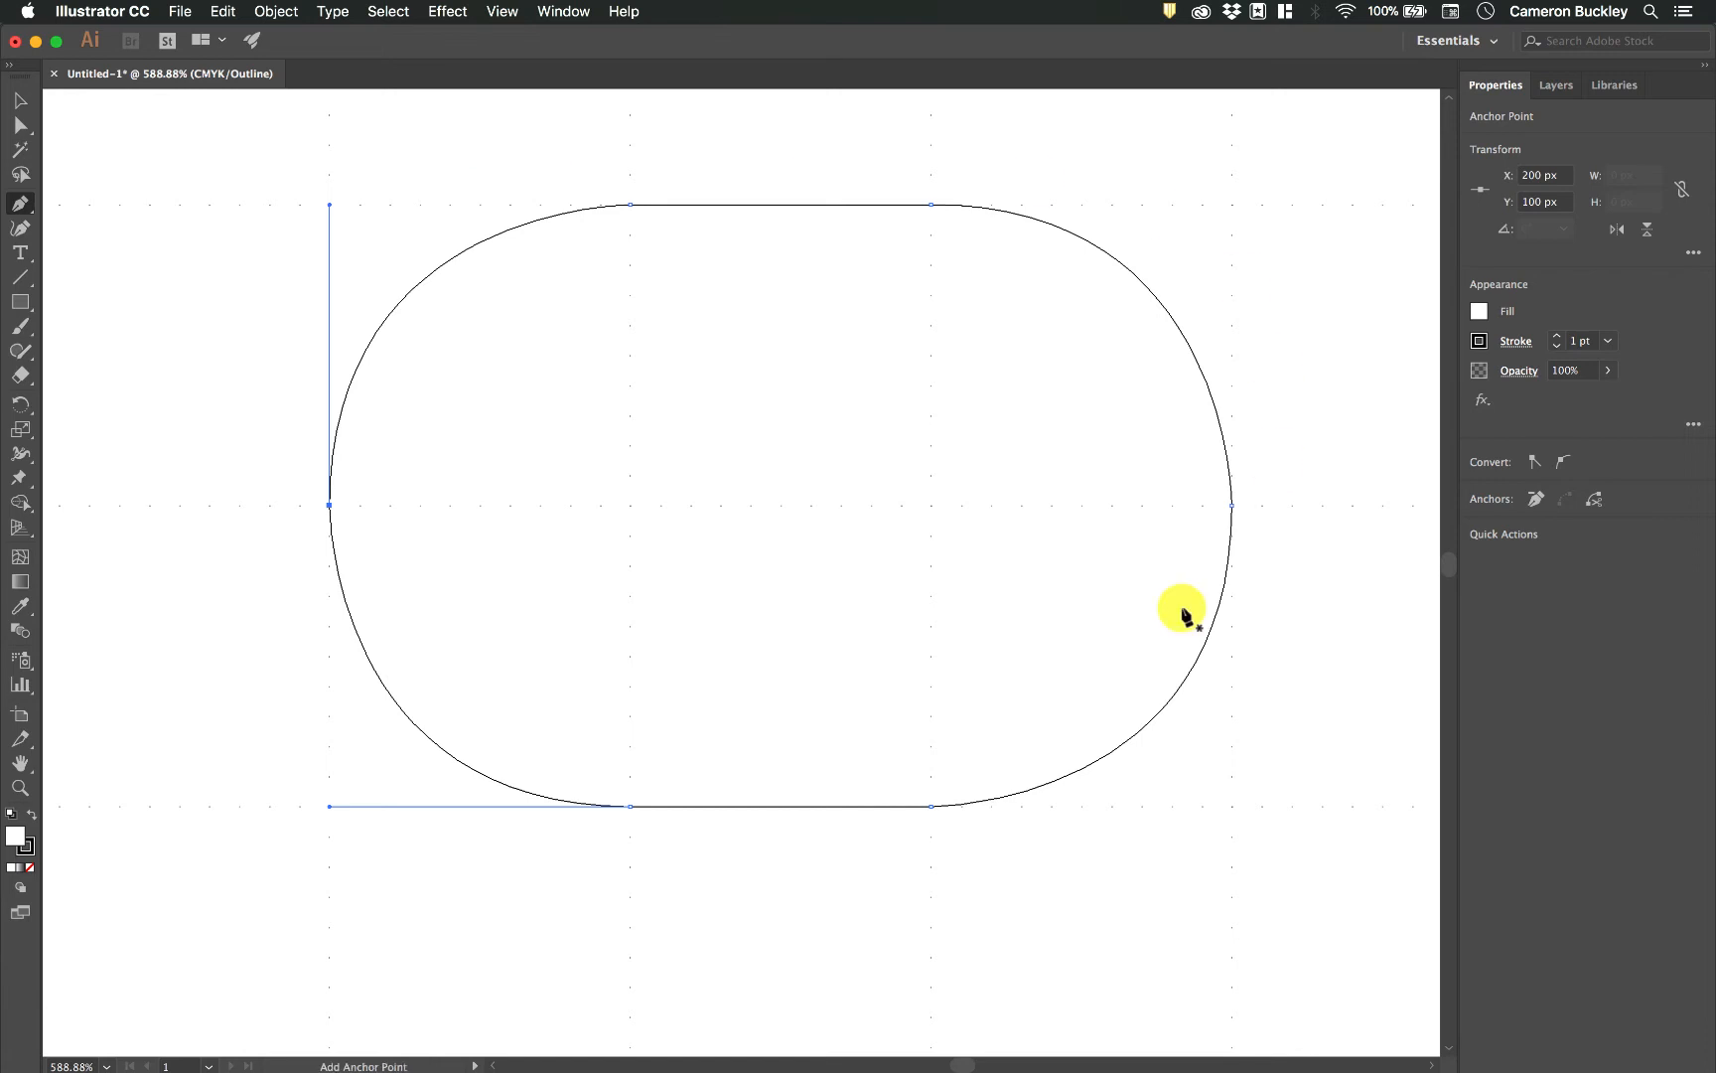
key(super+y)
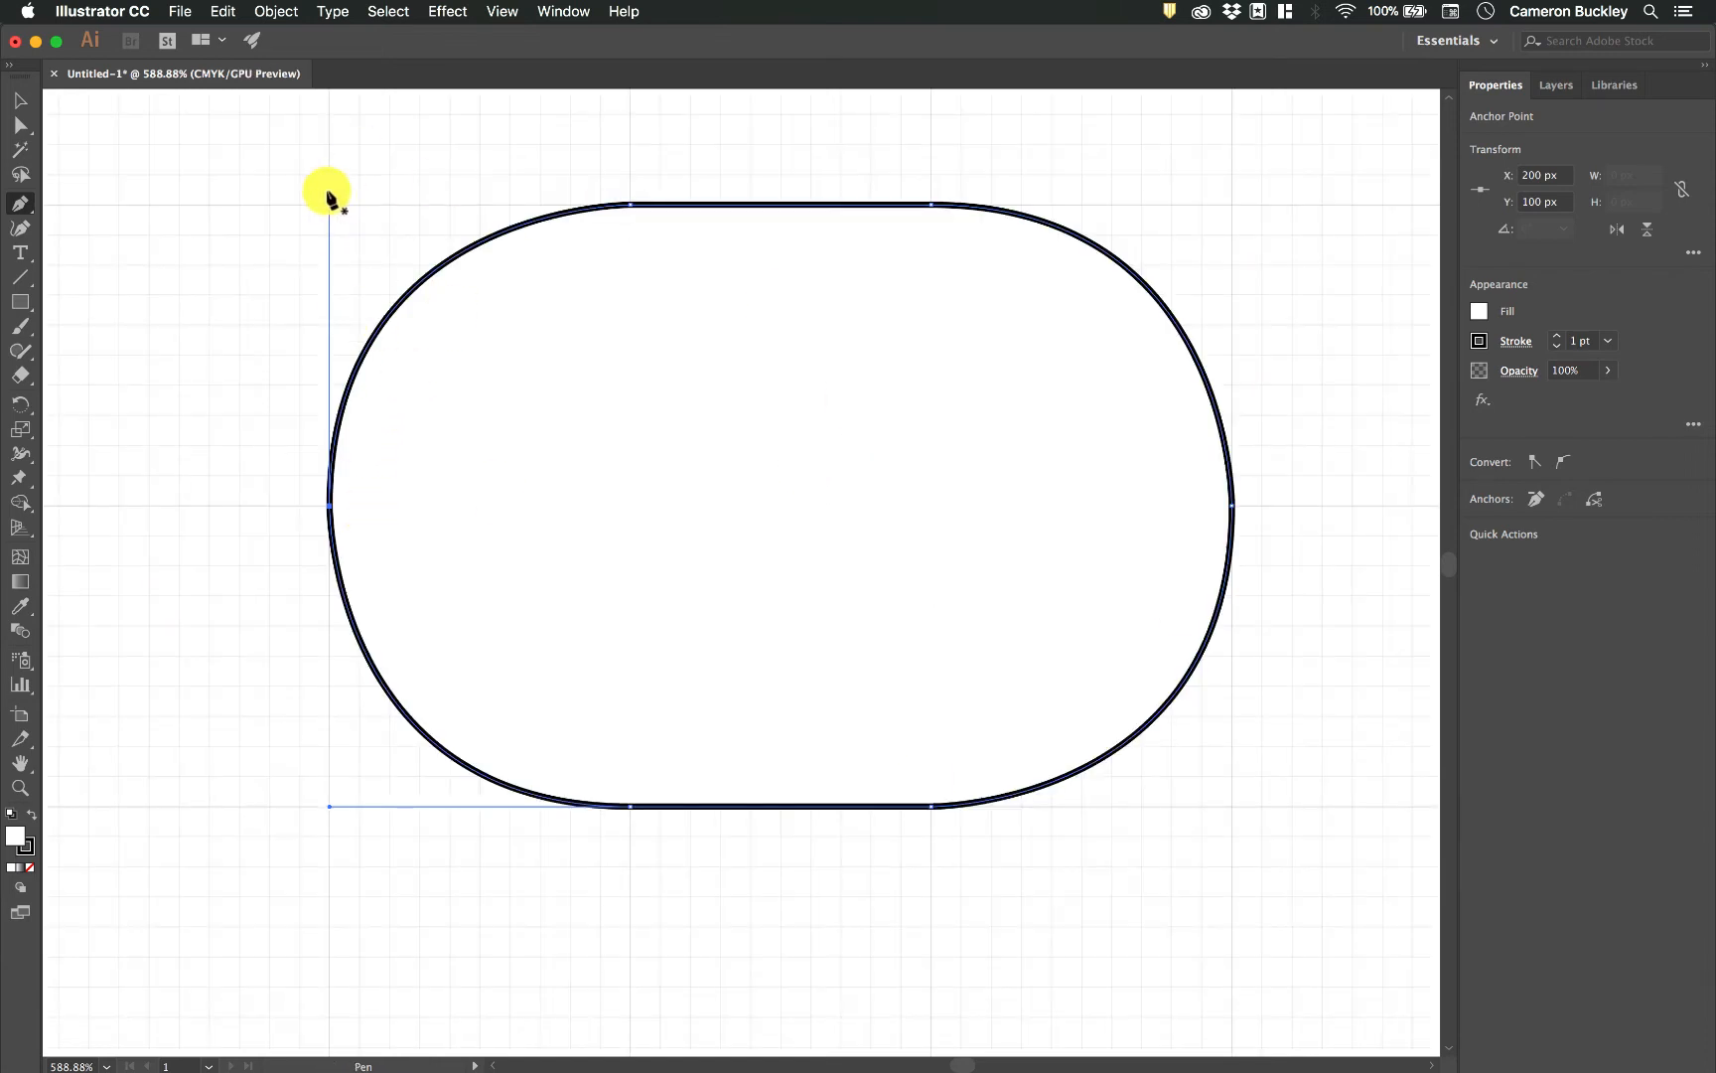
Move the rounded shape 10 px to the left, centred at X 265, Y 100 px.
click(20, 96)
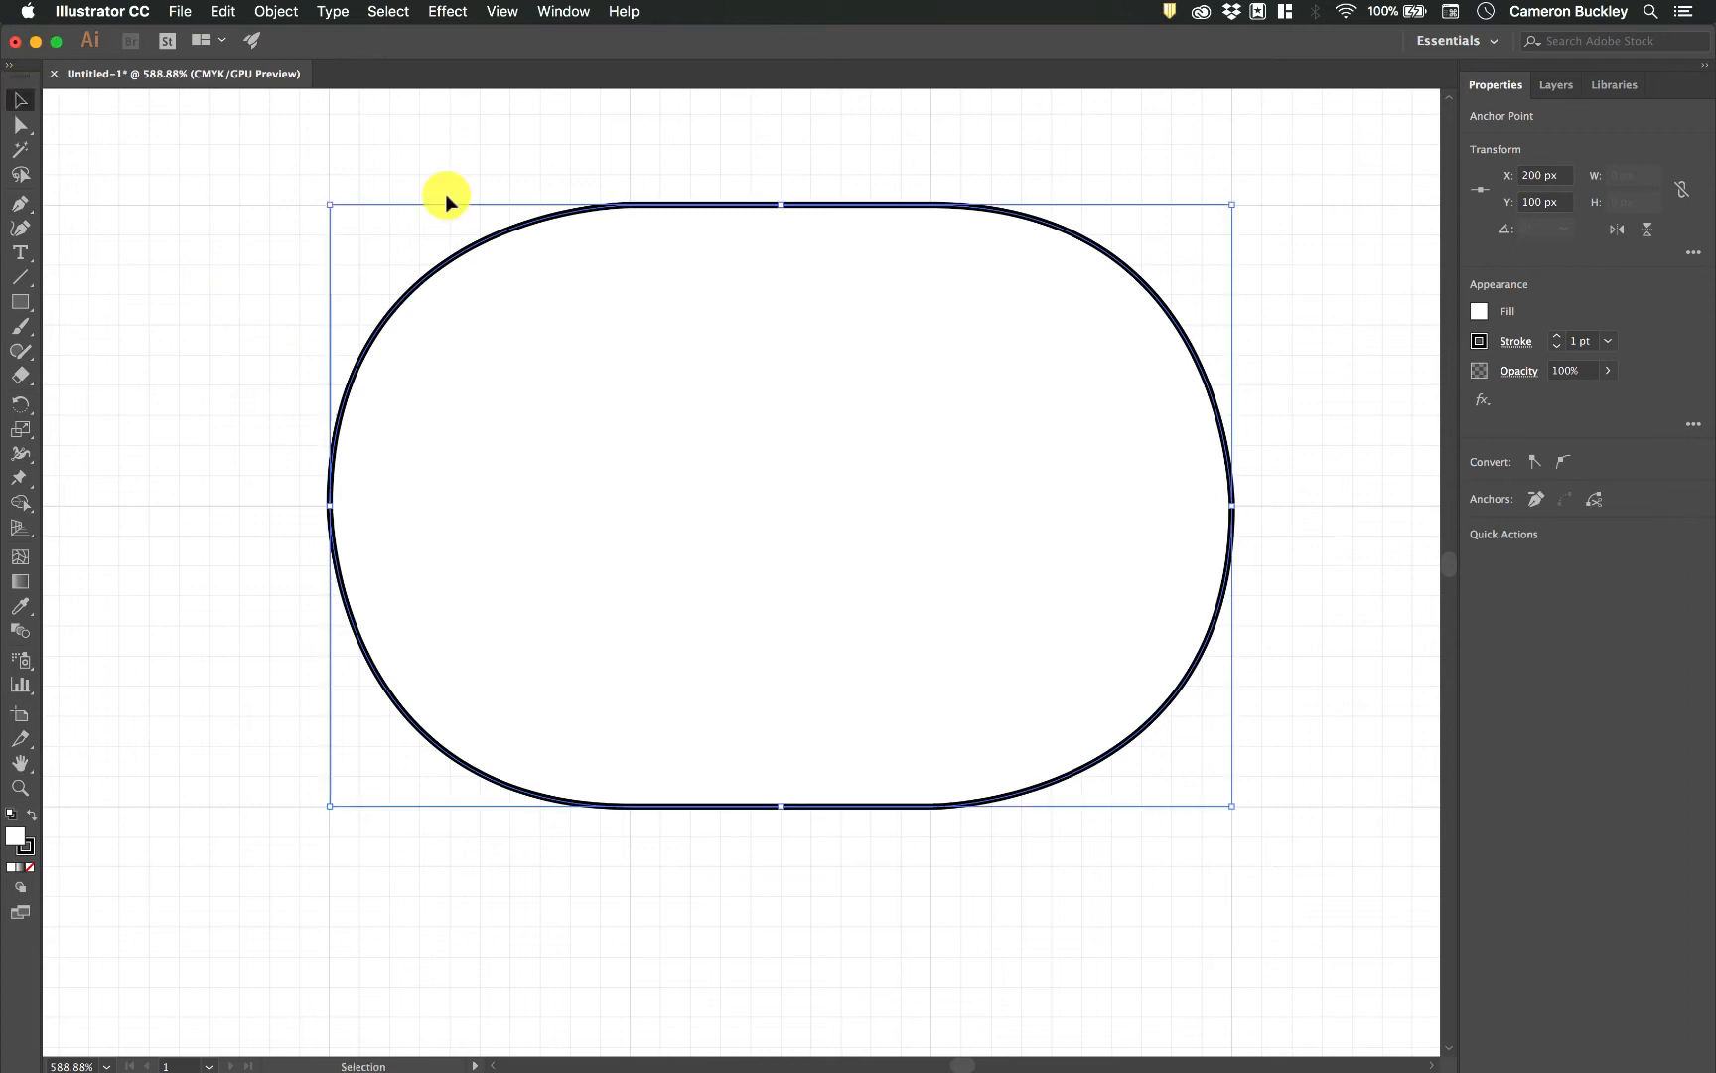
drag(547, 229, 487, 229)
Try tilting the upper handle of the rounded shape's leftmost anchor with Direct Selection, undo it, and deselect the shape.
click(22, 127)
click(270, 506)
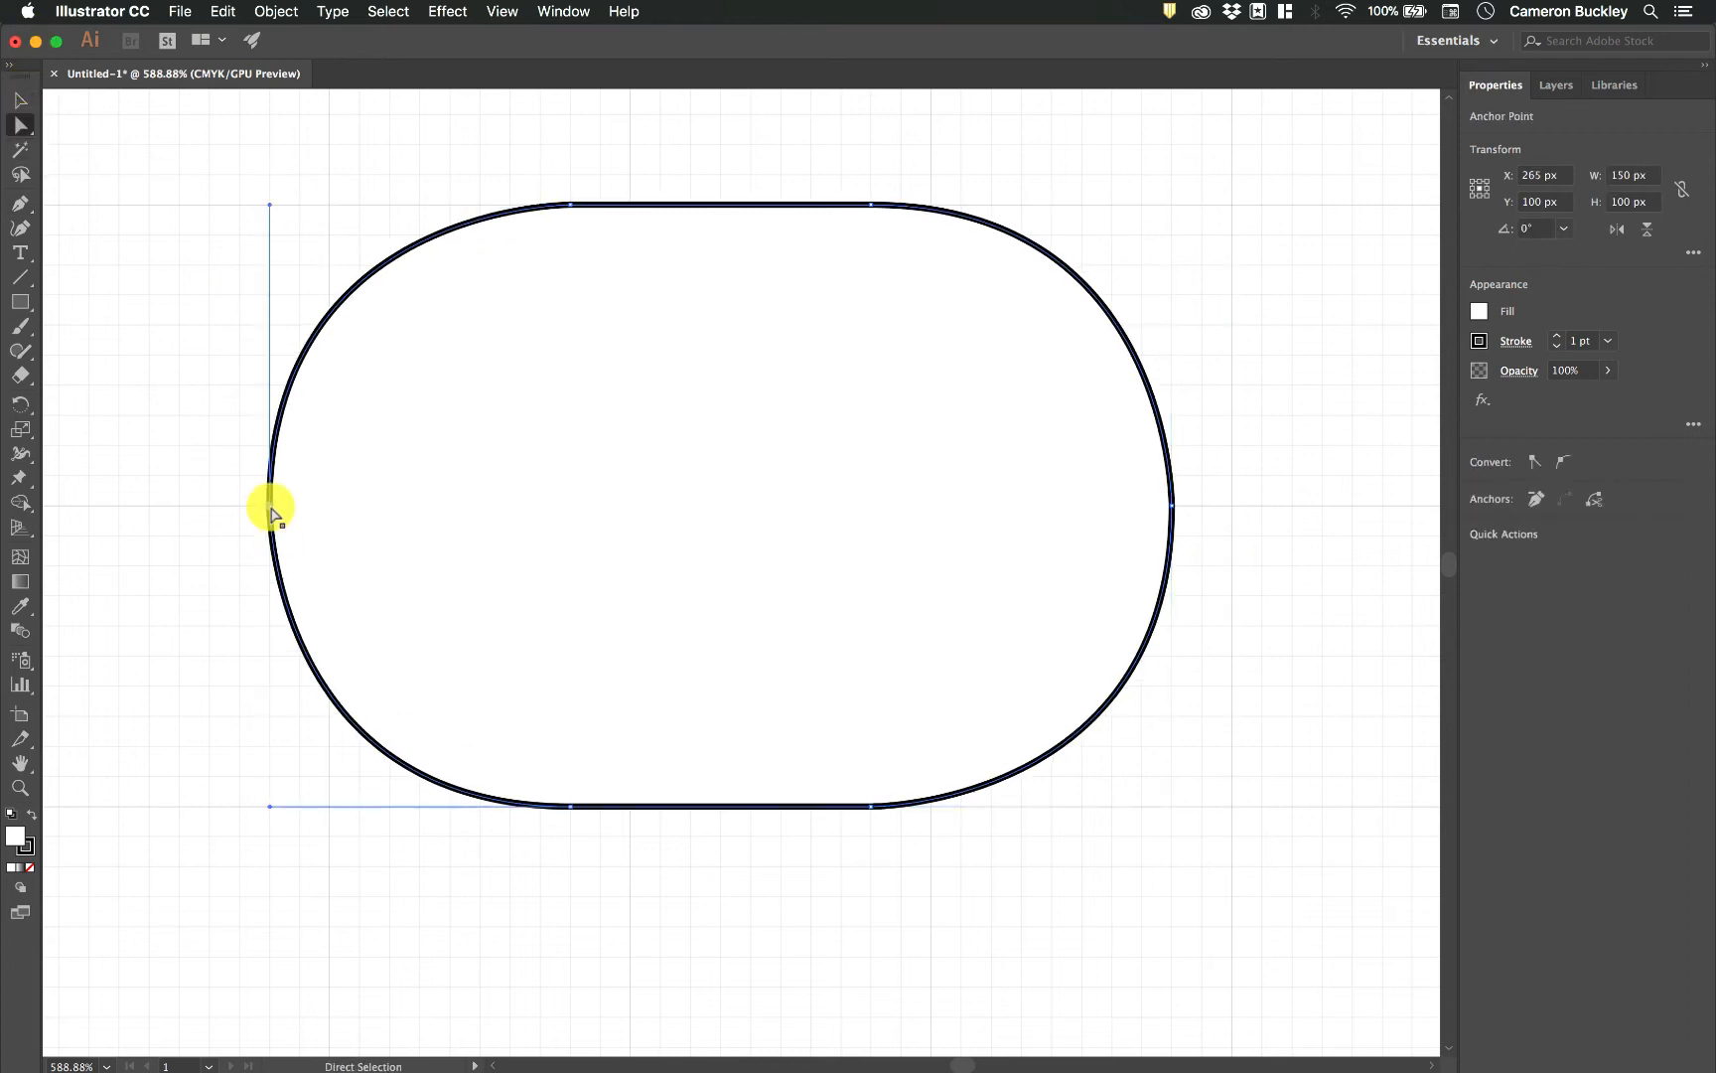
drag(266, 202, 217, 206)
key(super+z)
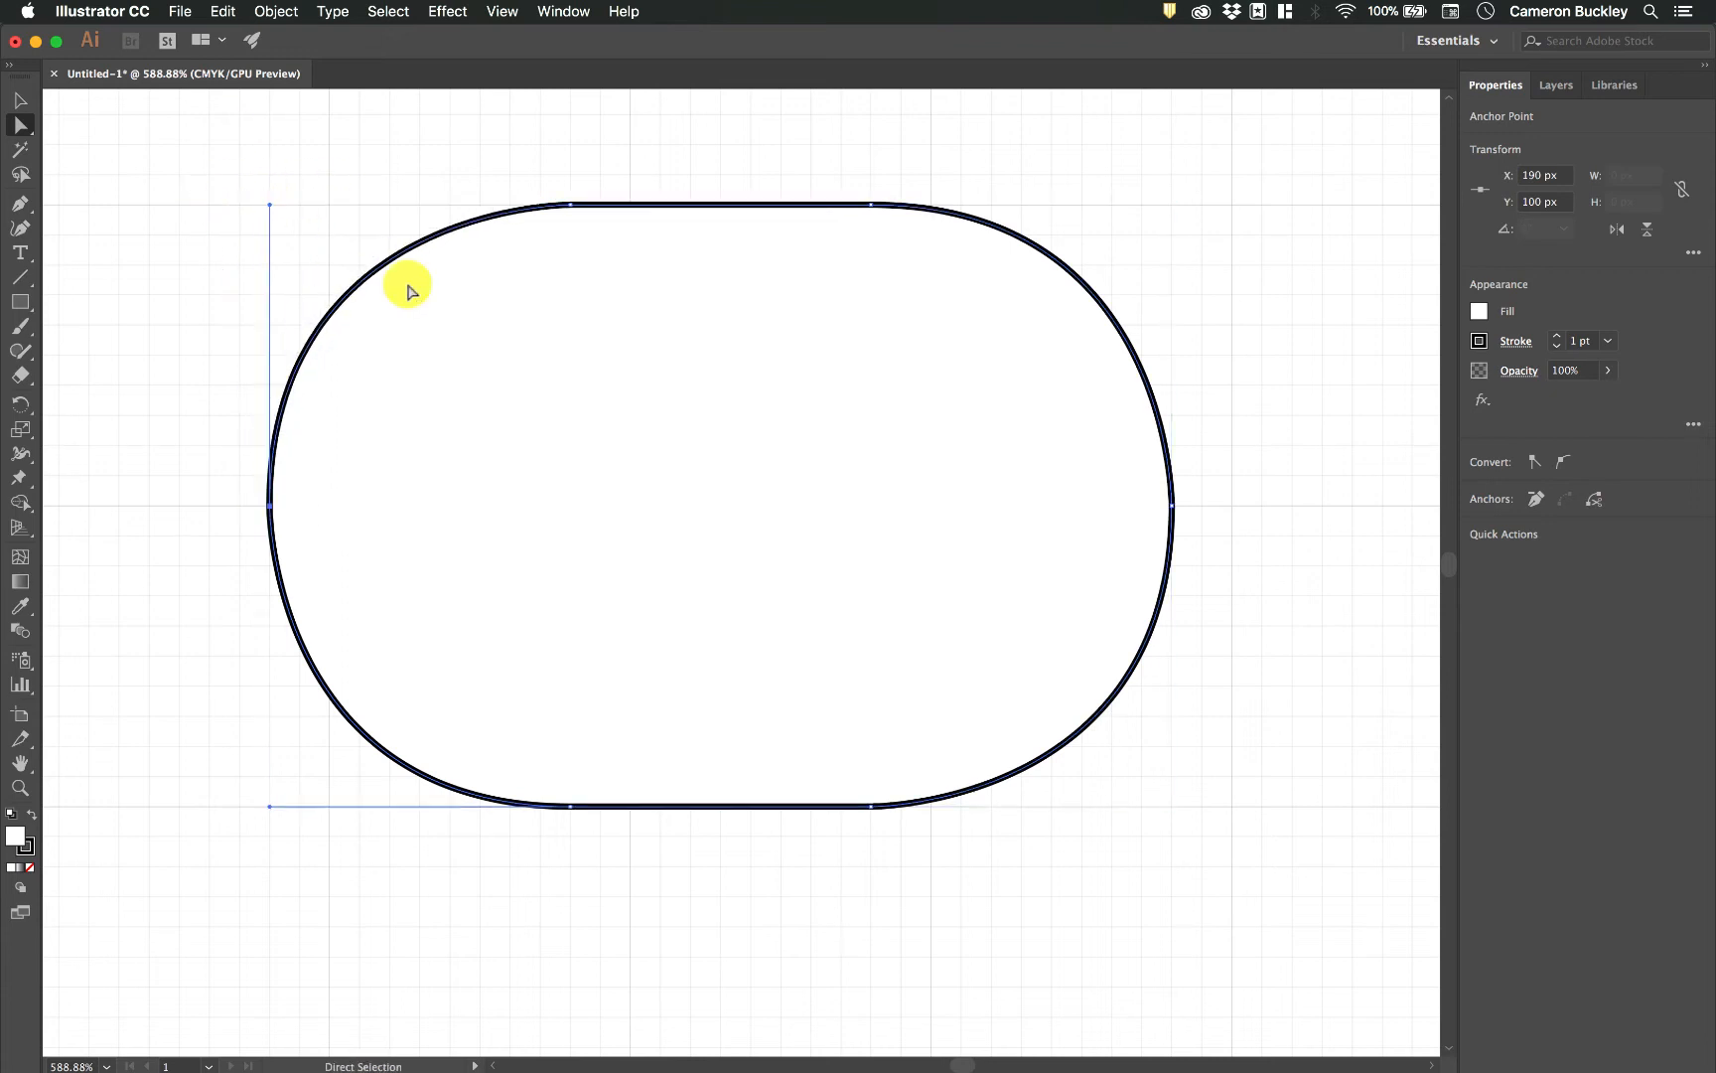
click(826, 167)
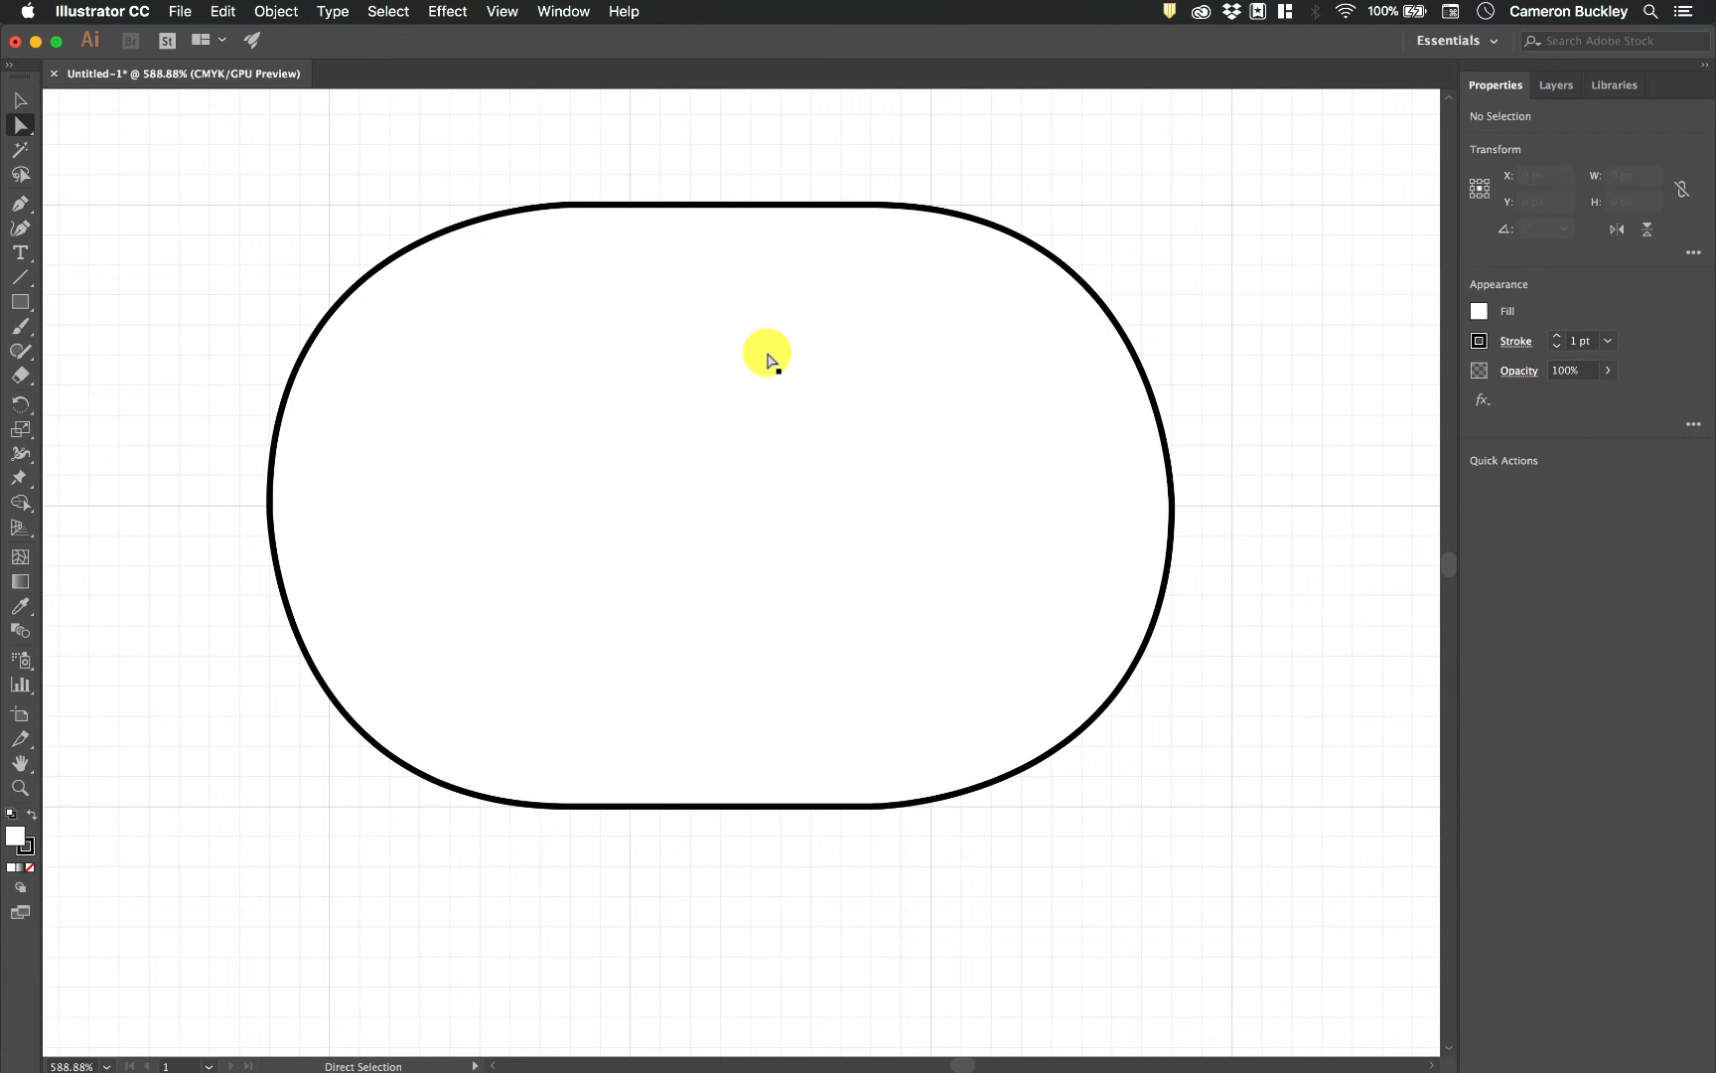
Start a new Pen path at X 100, Y 300 px, with straight edges to X 100, Y 250 px and X 150, Y 250 px.
scroll(767, 360, down, 1)
scroll(768, 360, down, 5)
scroll(766, 356, down, 5)
scroll(767, 356, left, 3)
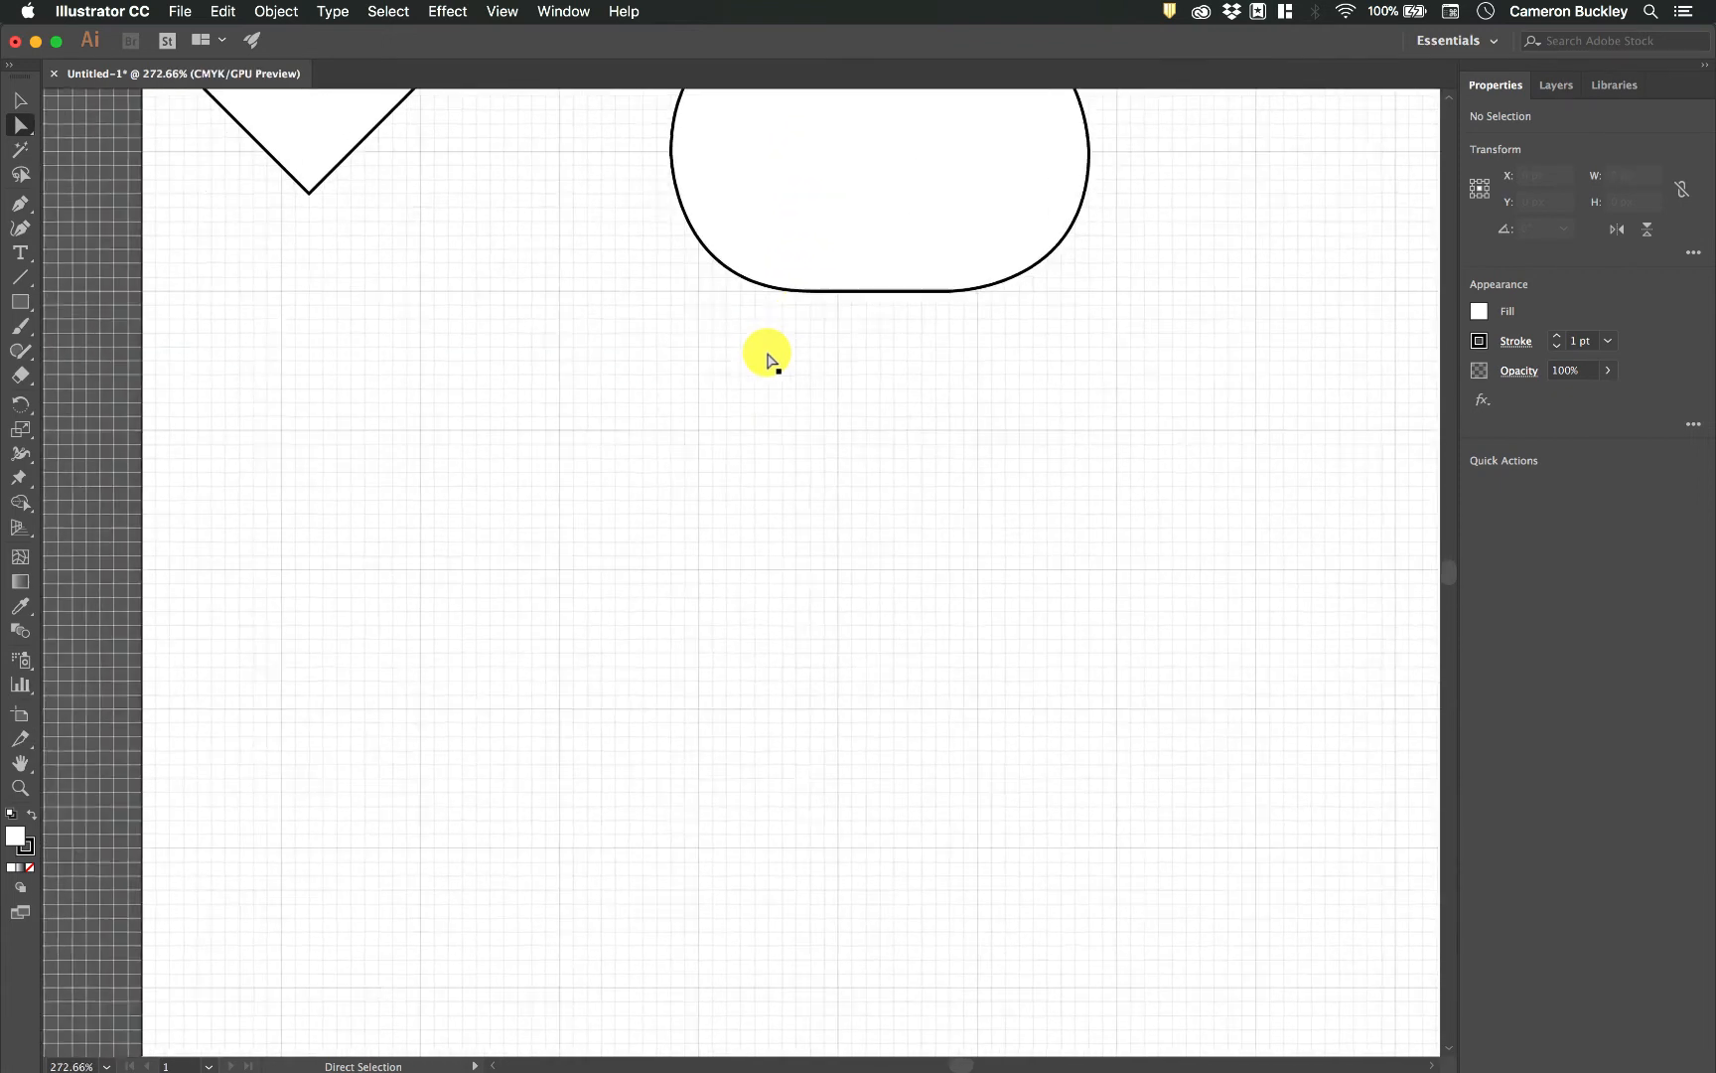
click(20, 203)
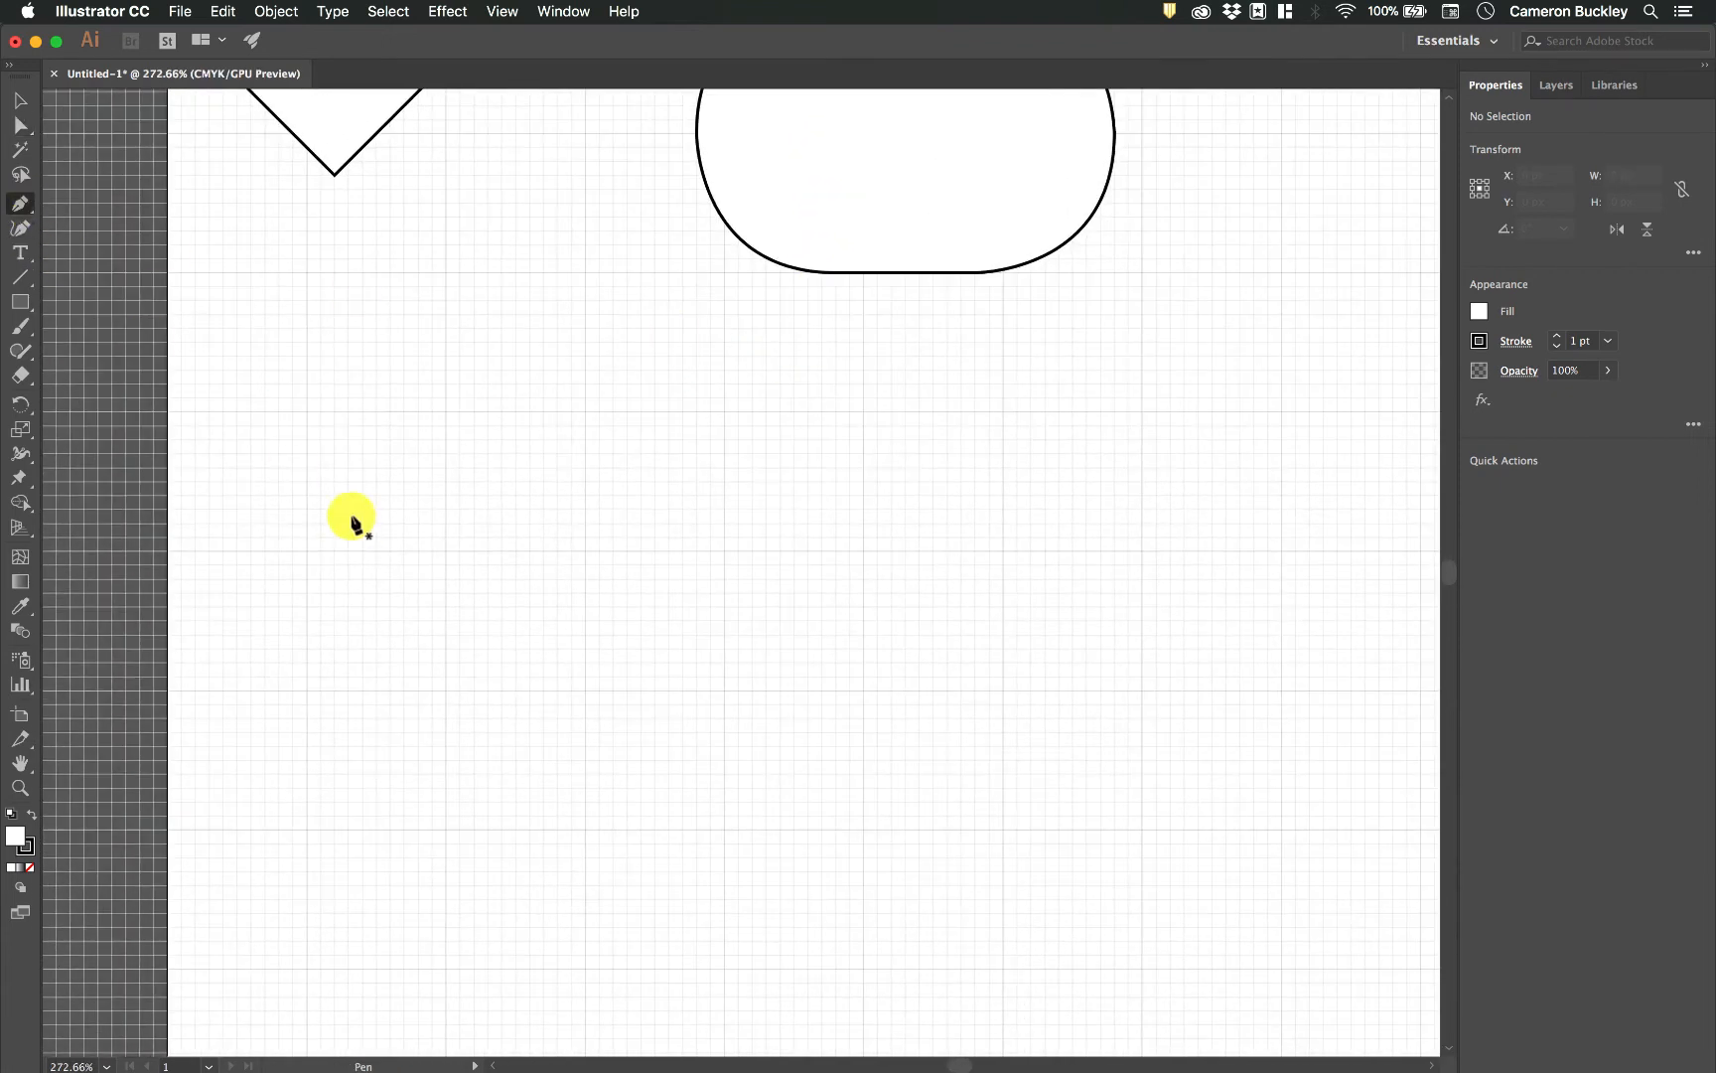
scroll(357, 524, up, 3)
scroll(357, 524, right, 2)
scroll(356, 524, down, 4)
scroll(363, 613, down, 2)
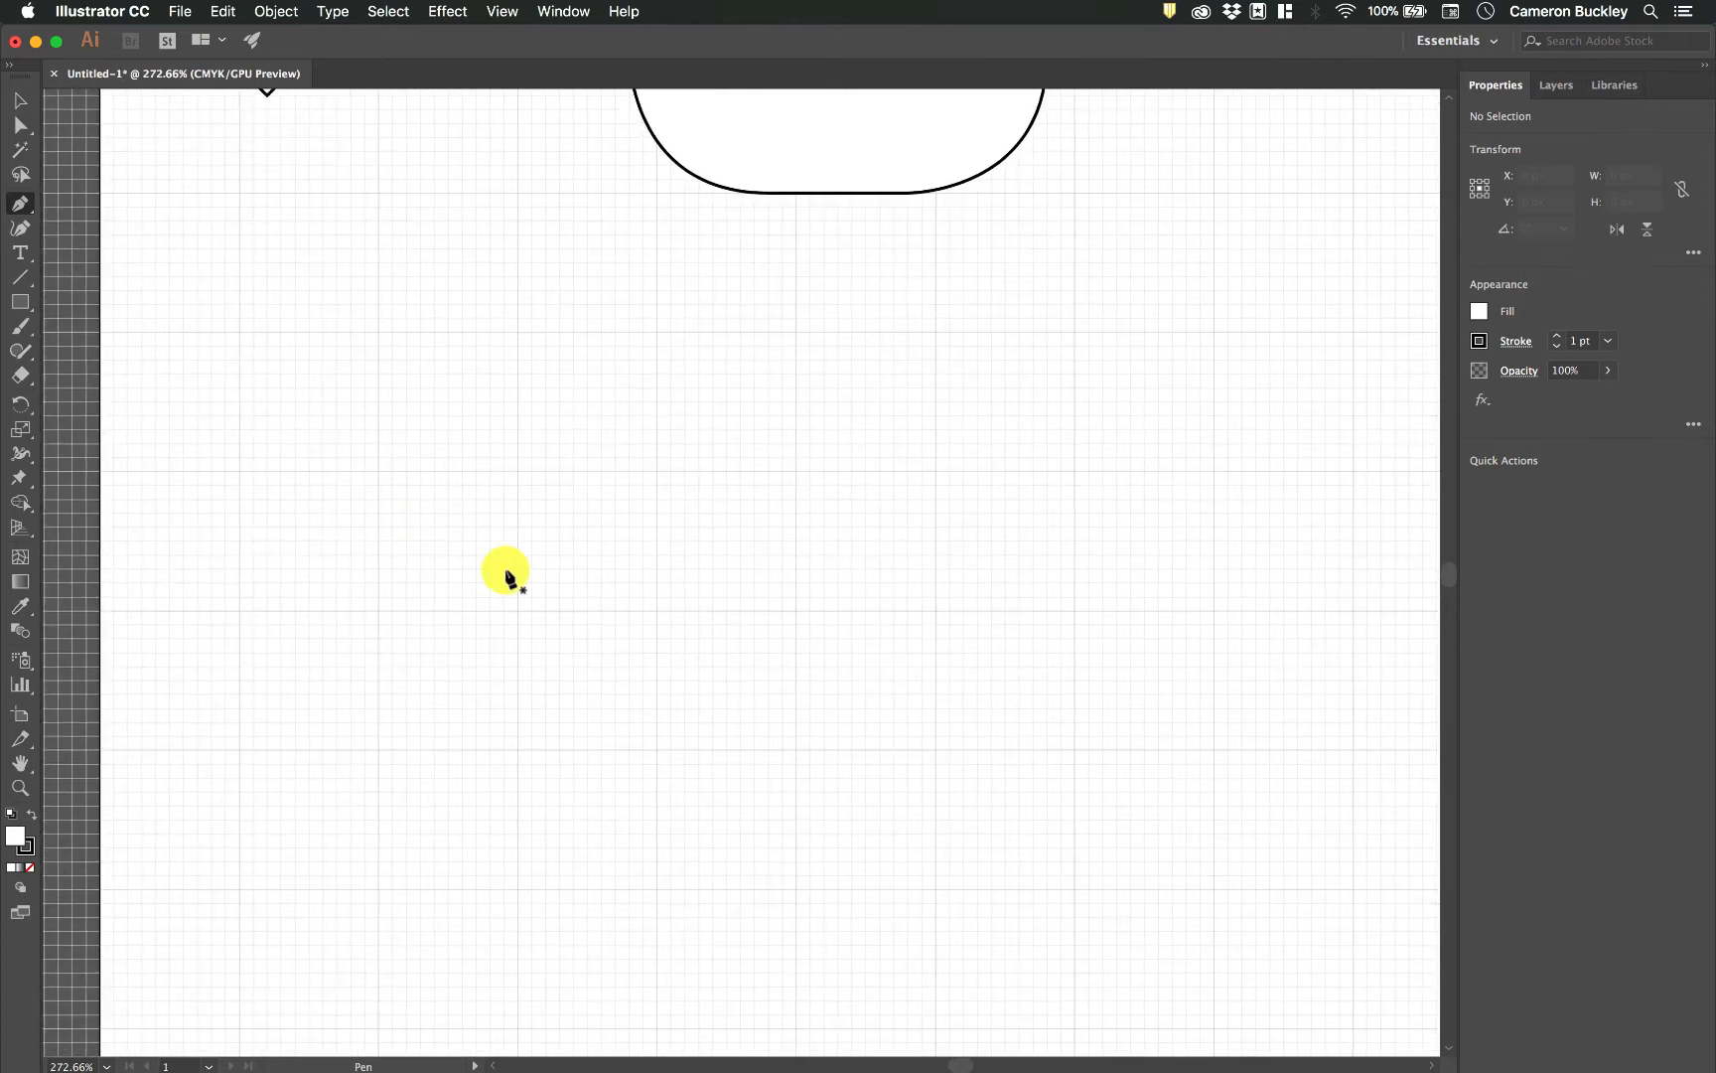
scroll(536, 575, up, 5)
scroll(537, 574, left, 2)
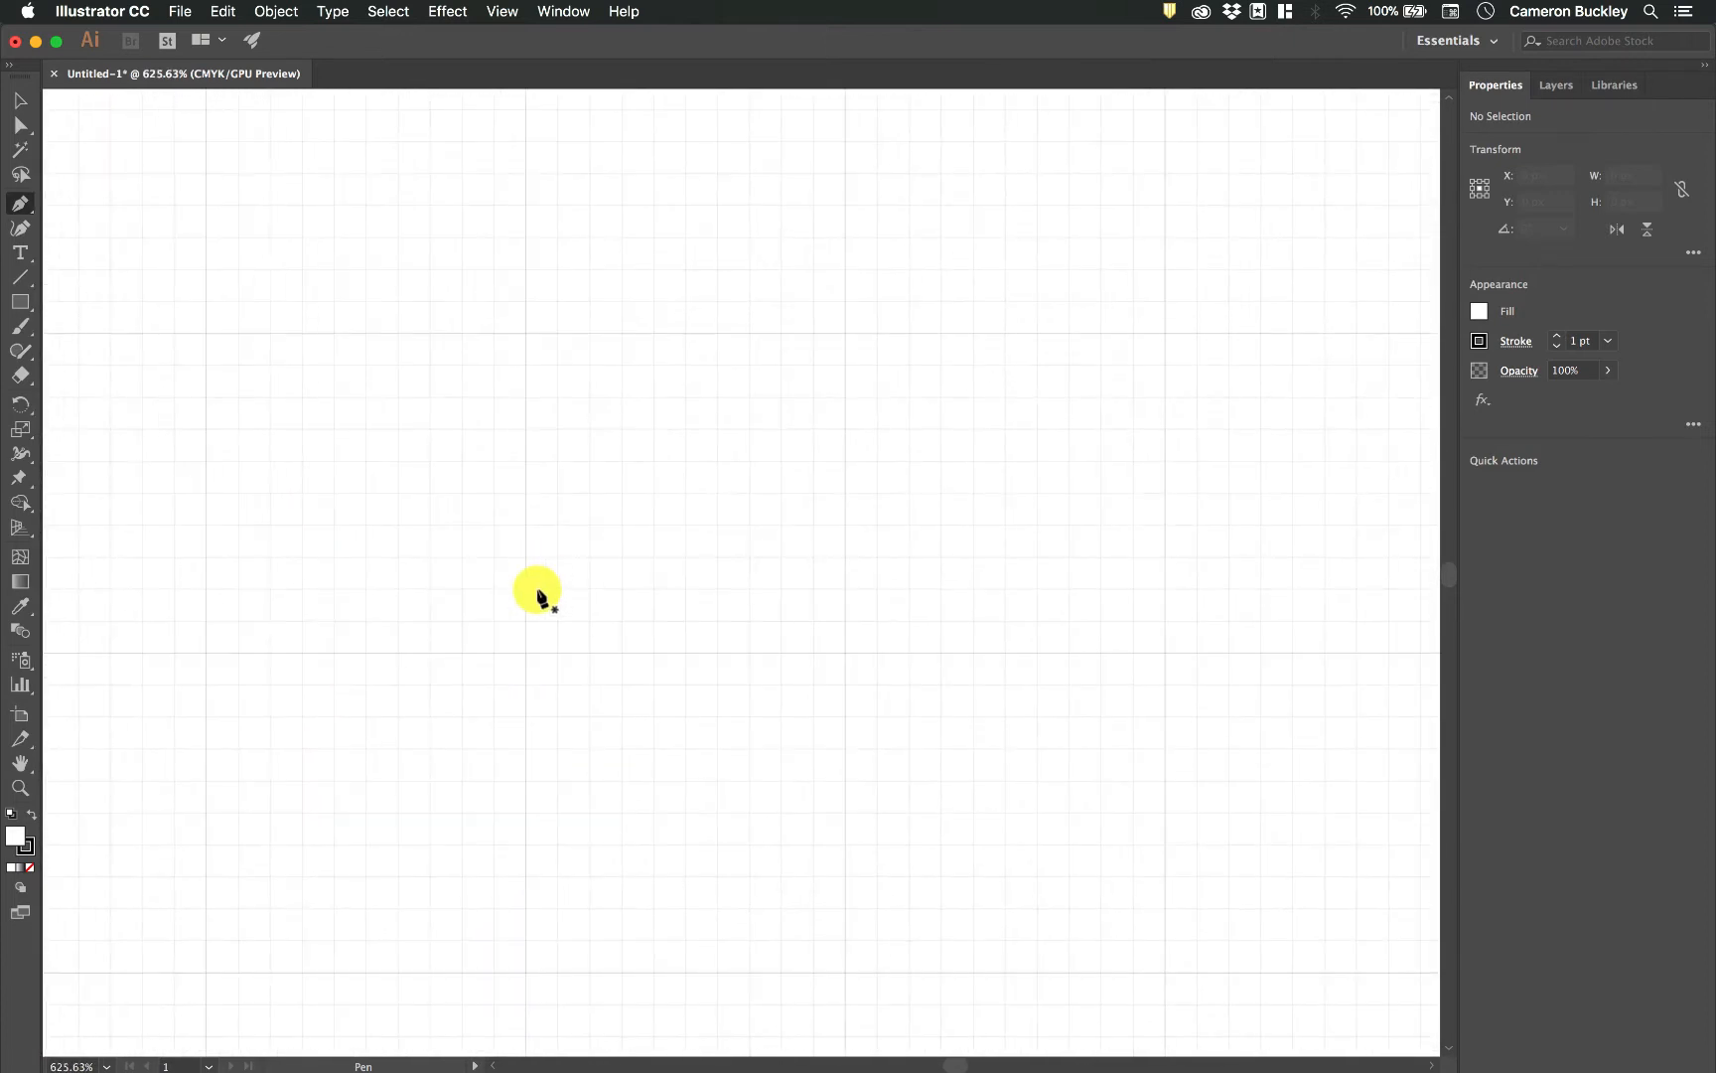
click(525, 652)
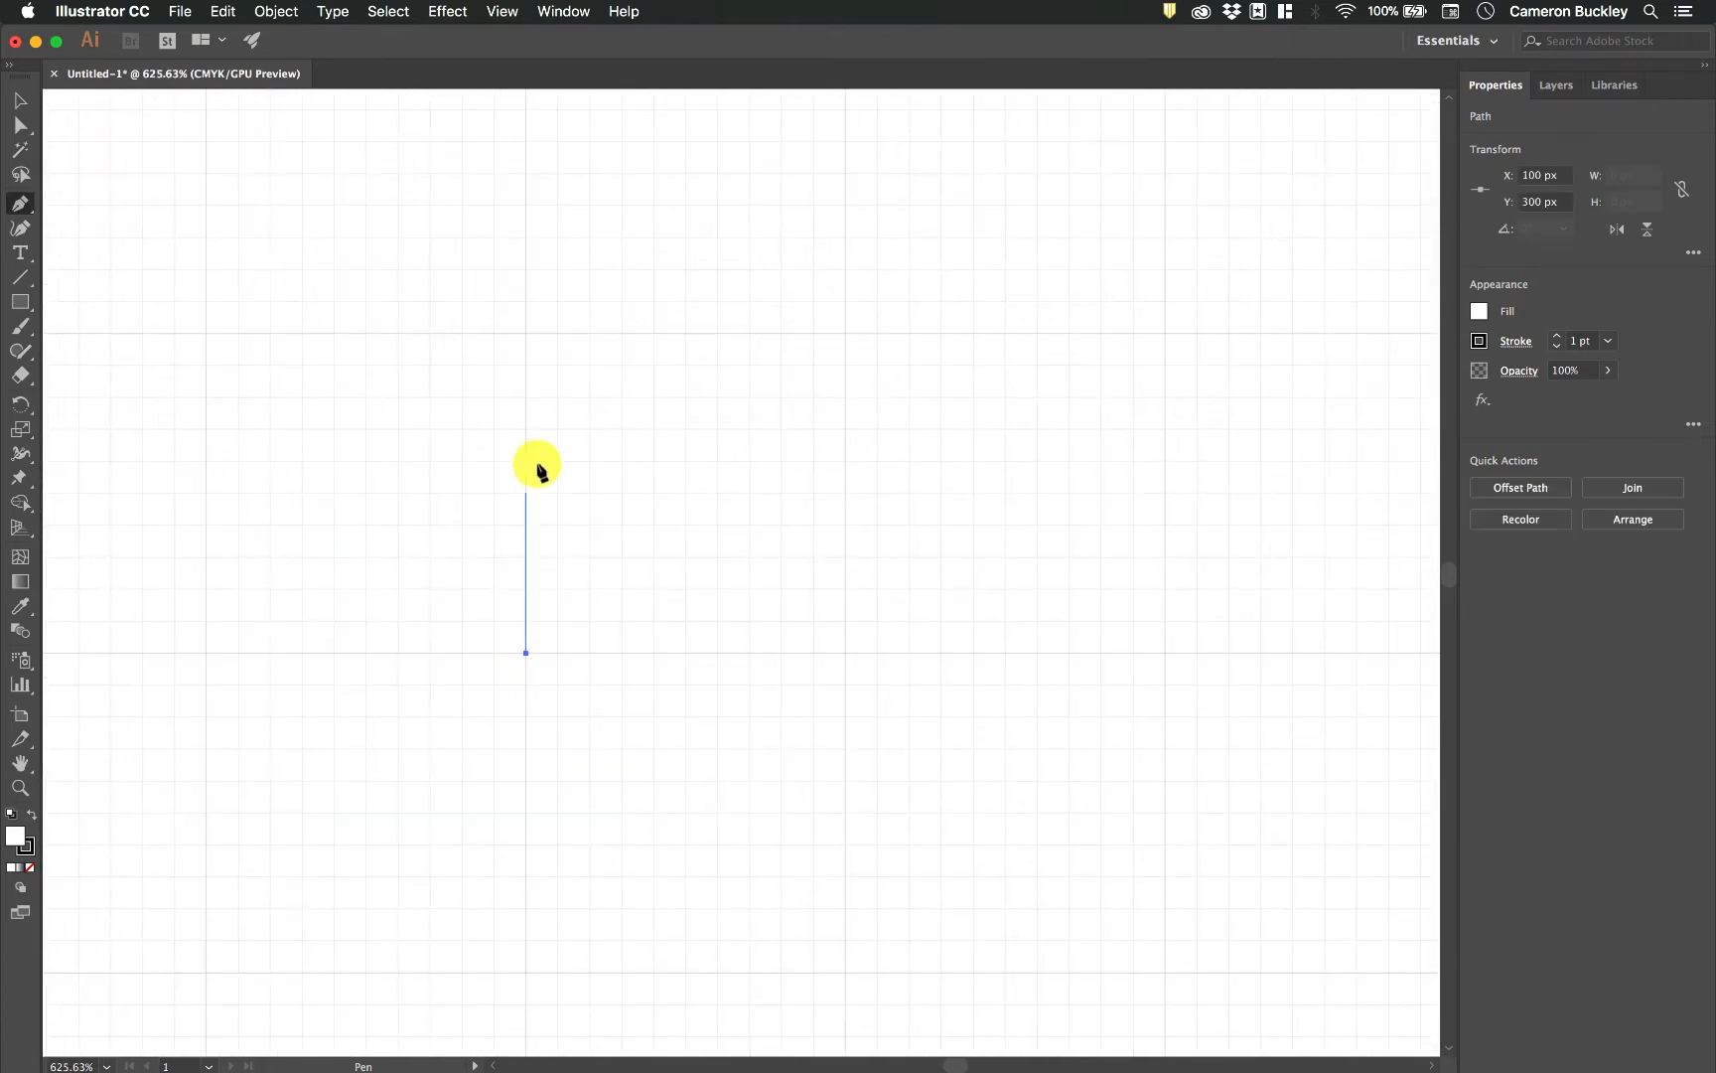
click(525, 334)
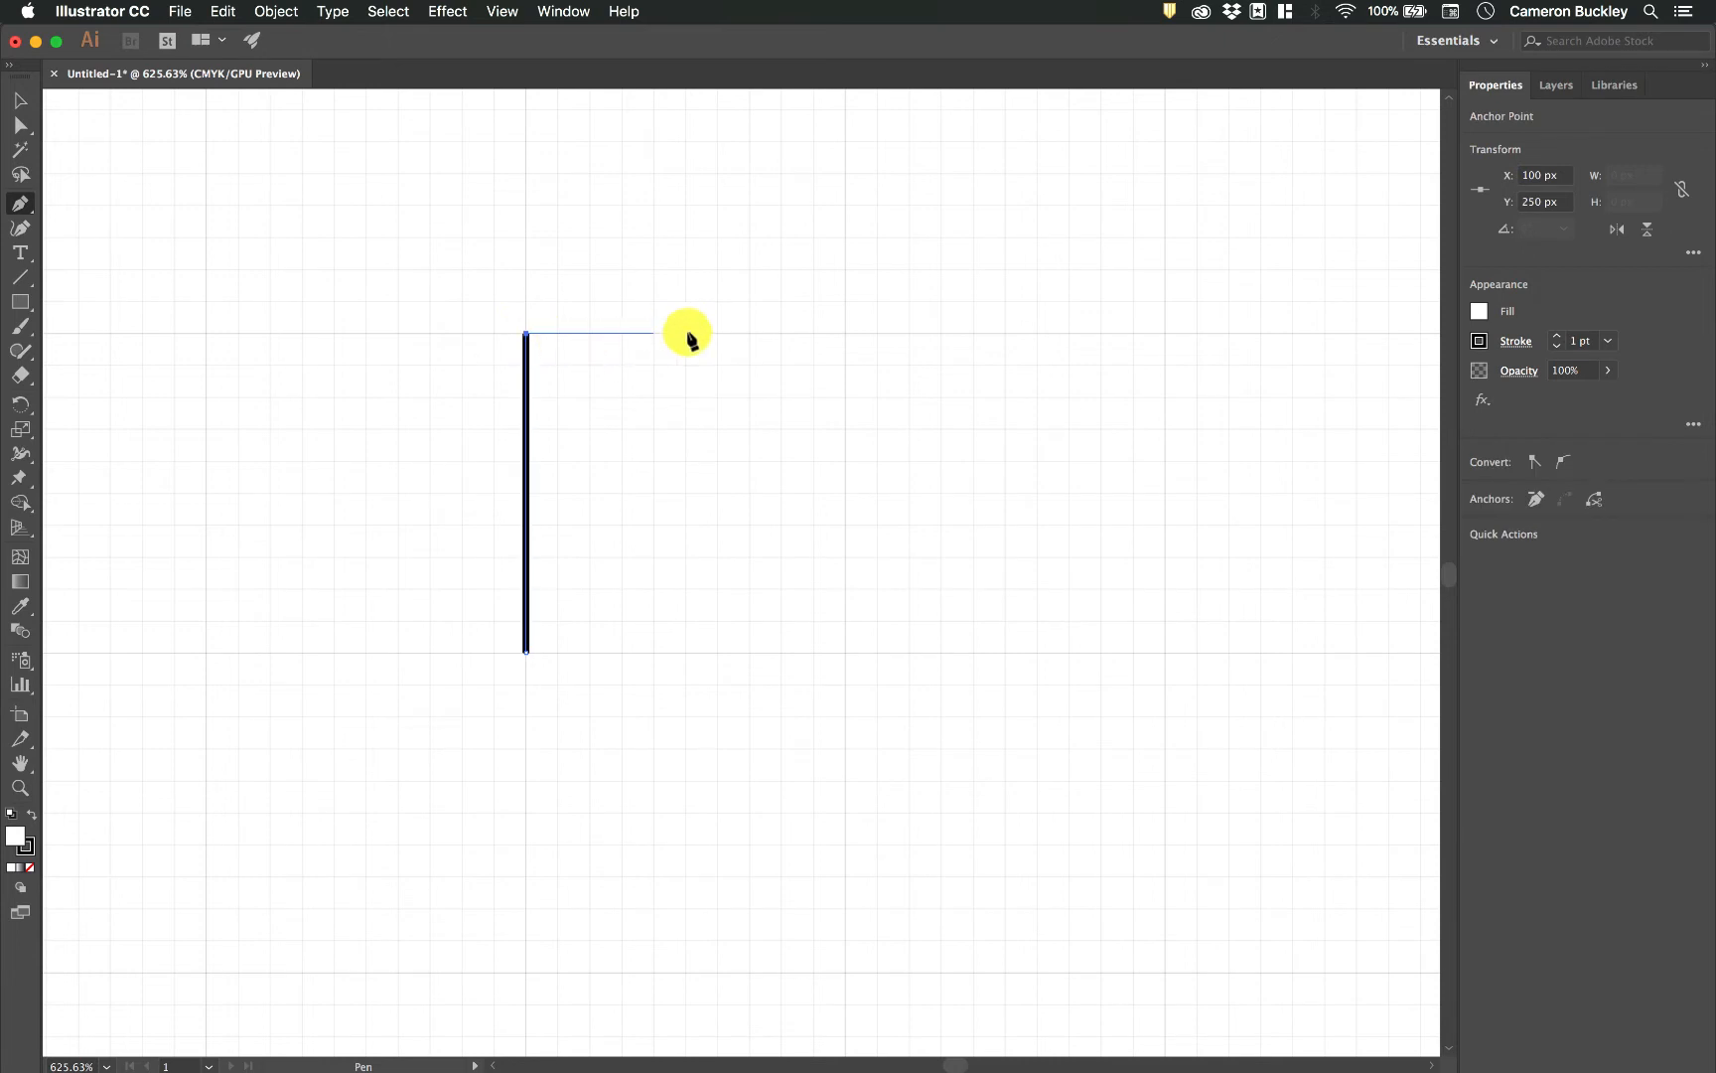
click(841, 334)
Form a rounded upper bump through X 200, Y 200 px to X 250, Y 250 px, using 50 px vertical and horizontal handles.
scroll(841, 334, right, 5)
scroll(841, 334, up, 5)
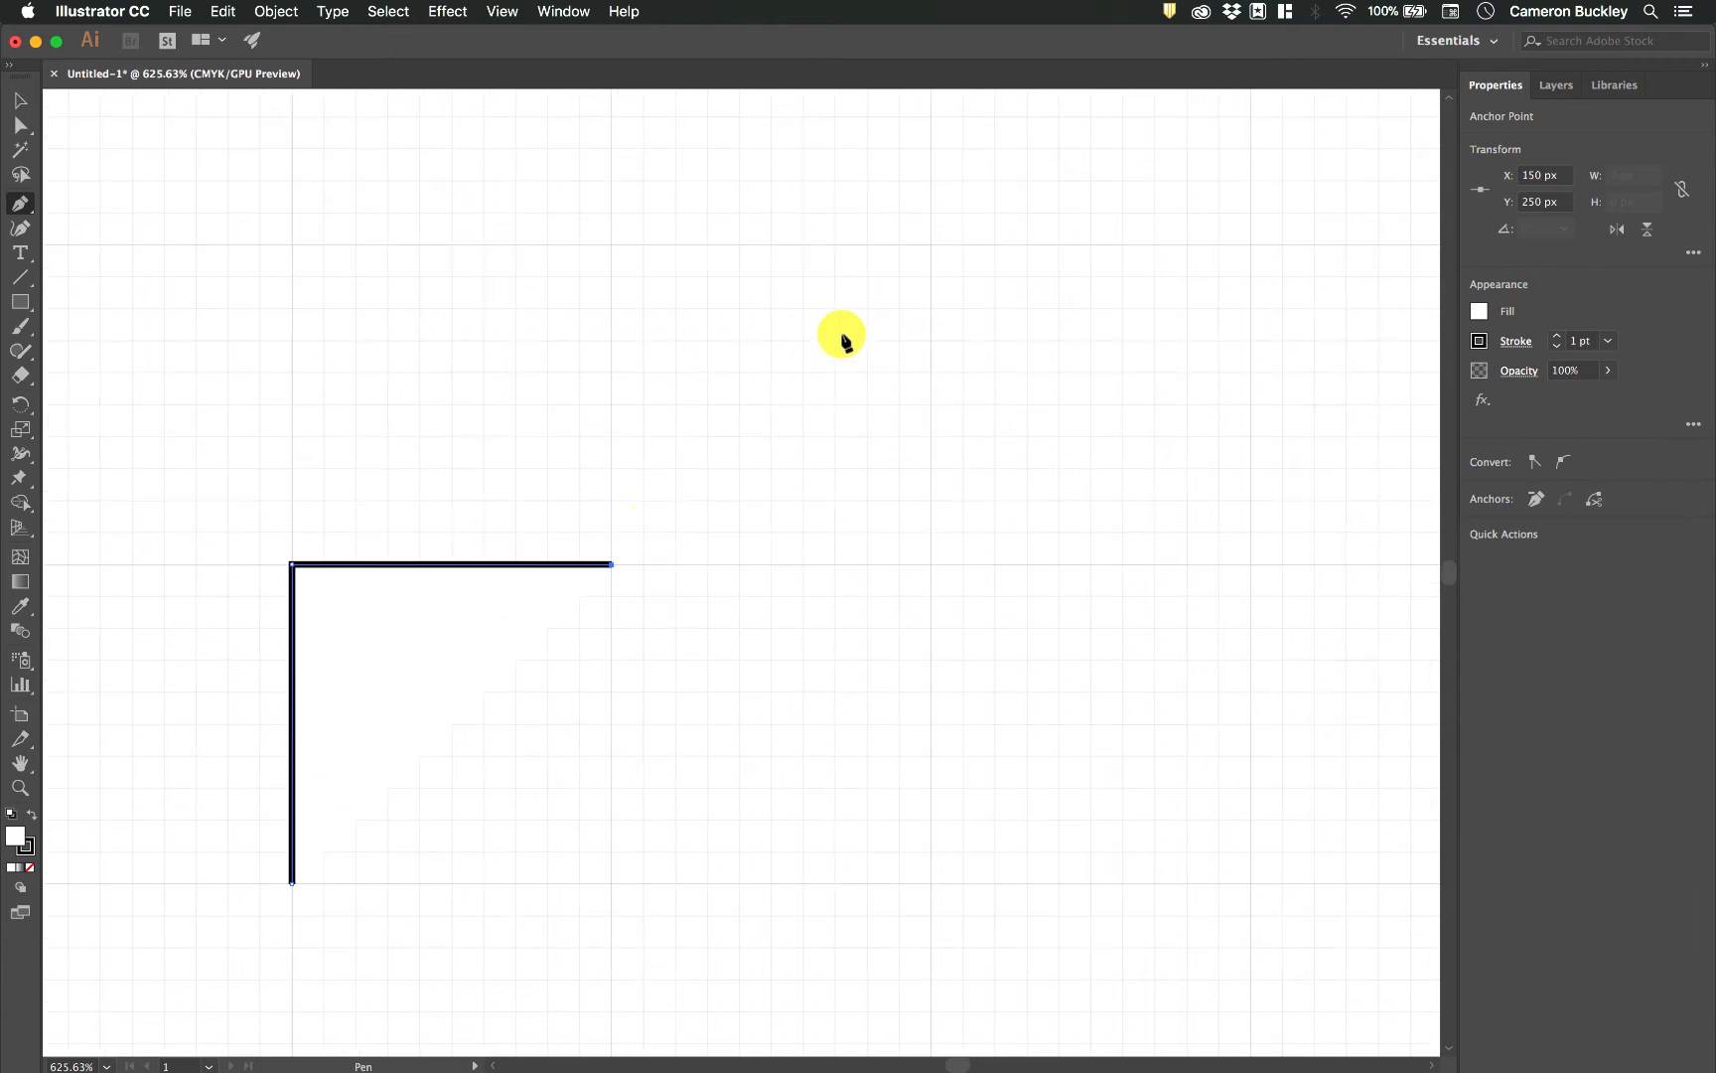
drag(611, 563, 612, 562)
drag(603, 404, 613, 246)
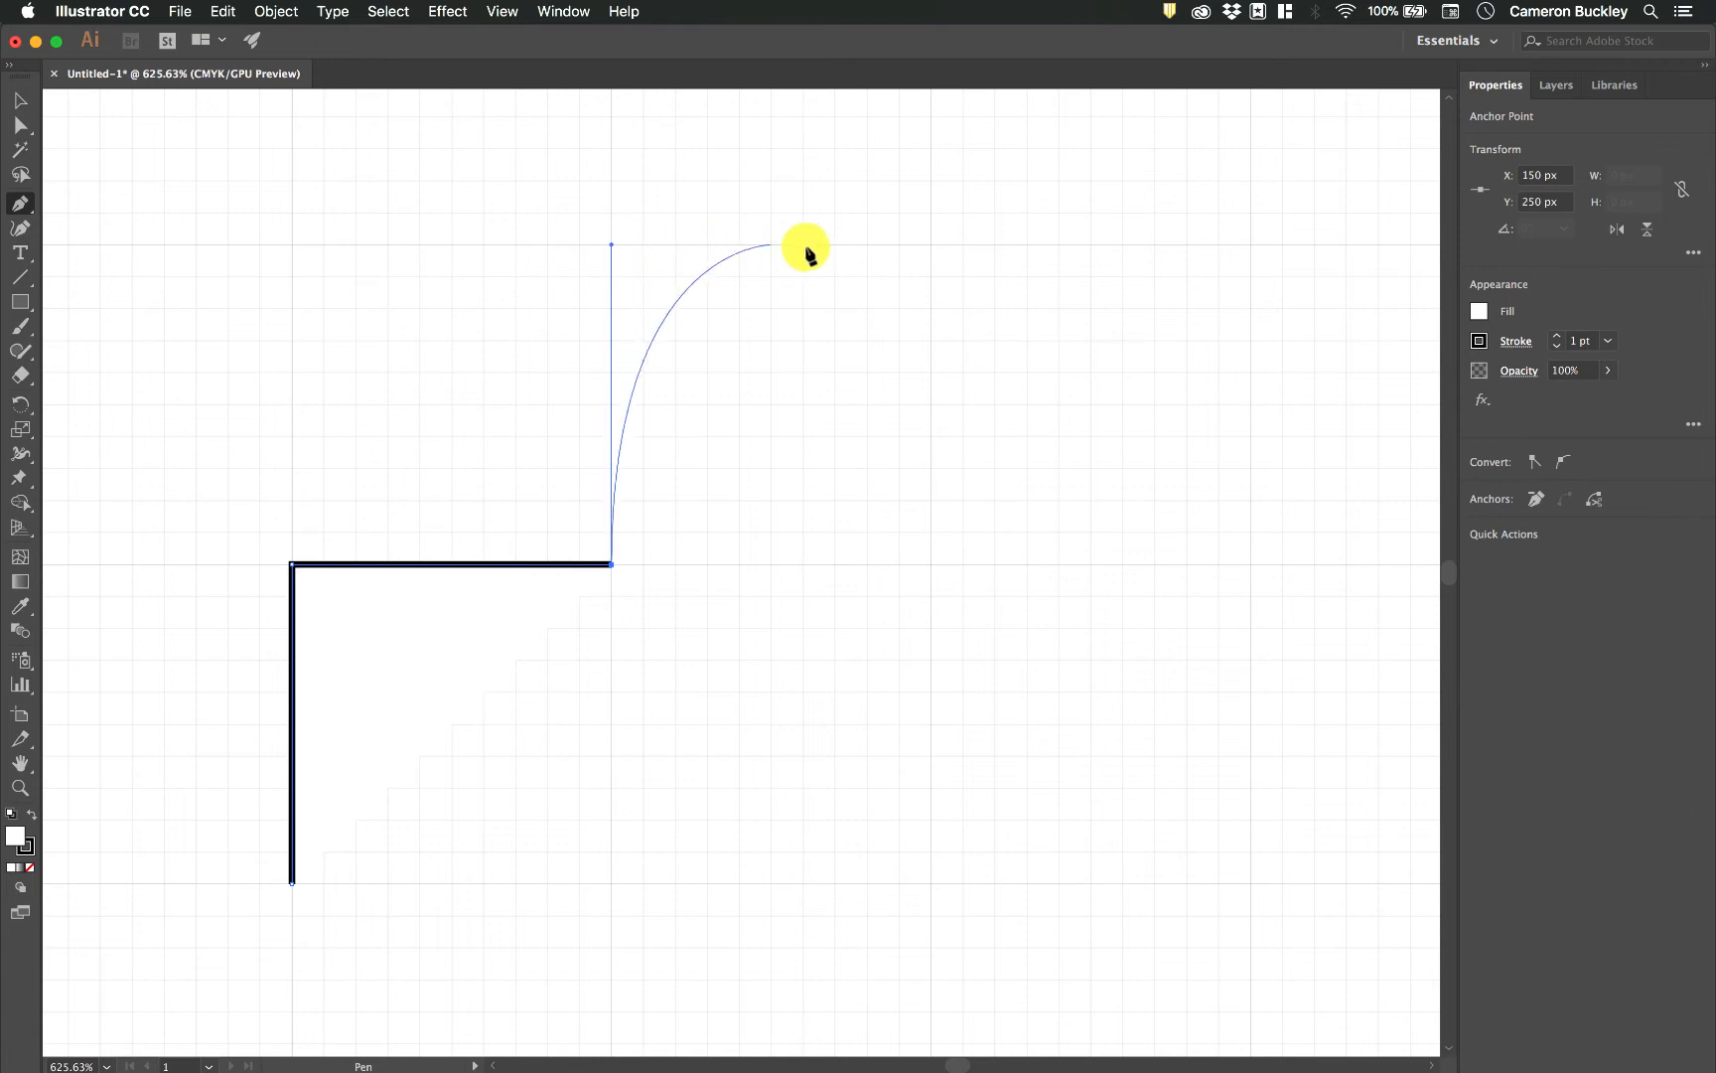
click(929, 245)
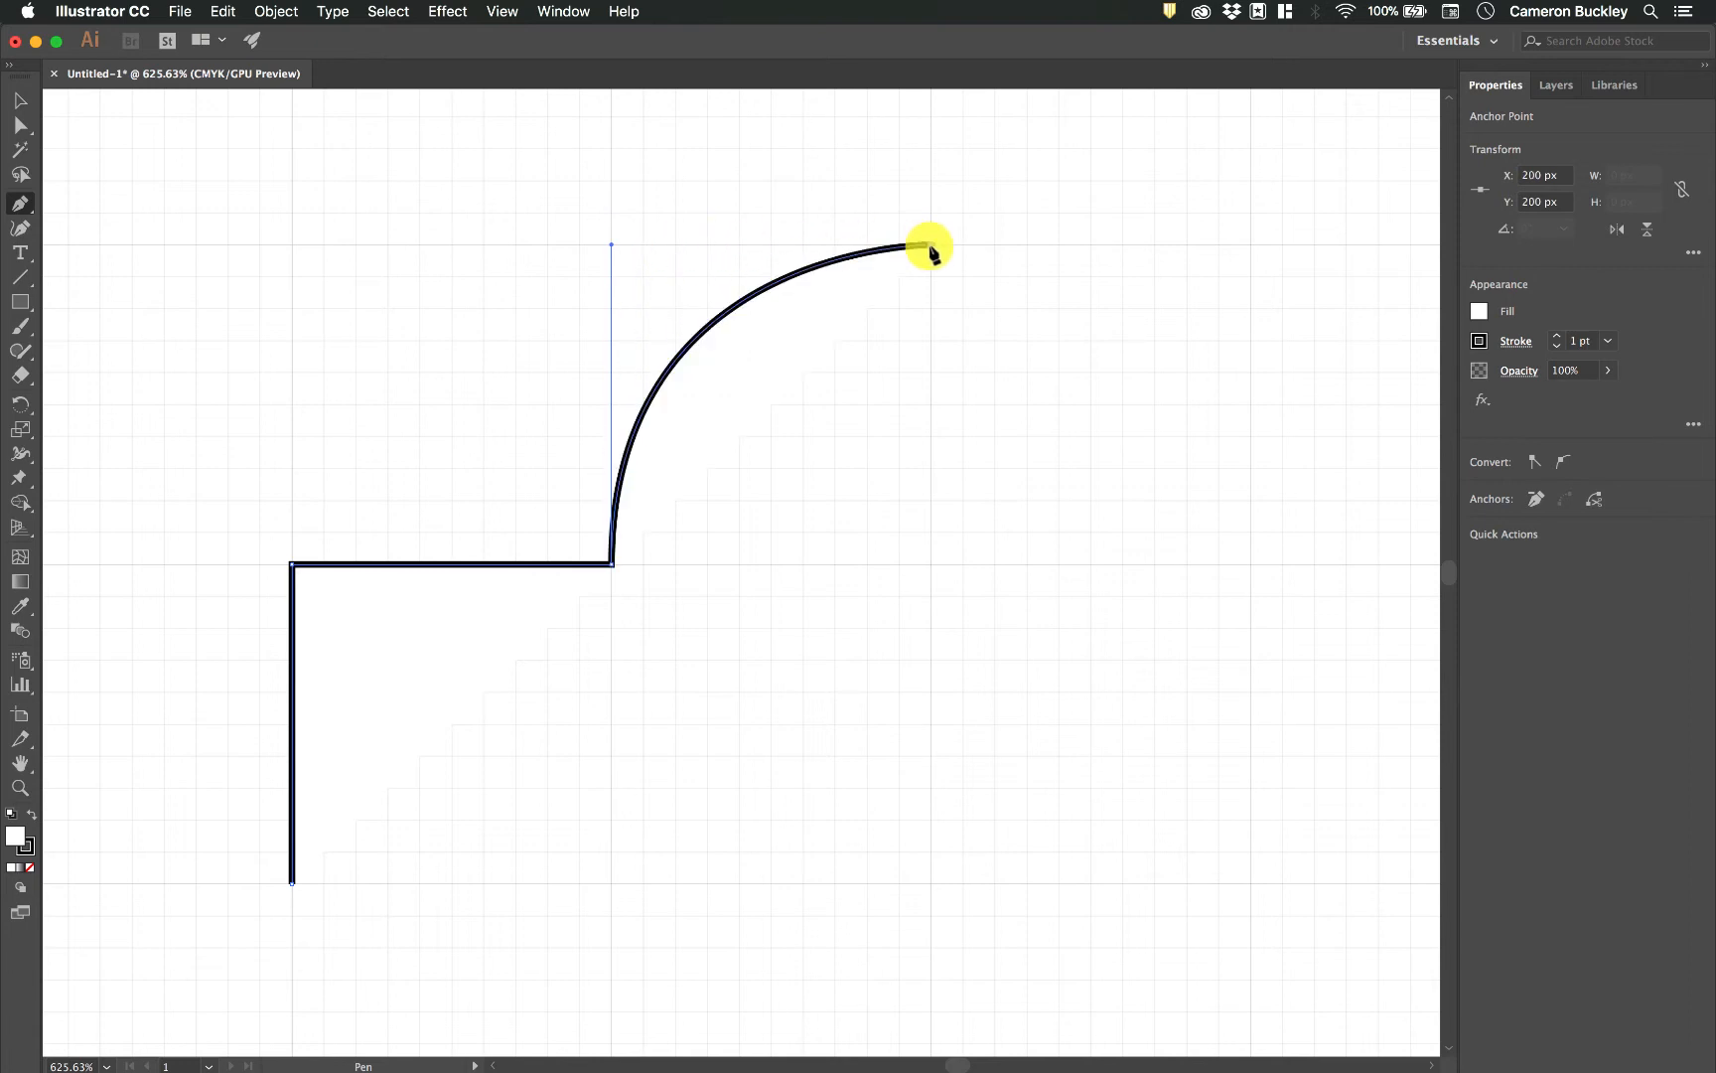
drag(930, 245, 974, 246)
drag(1248, 252, 1250, 245)
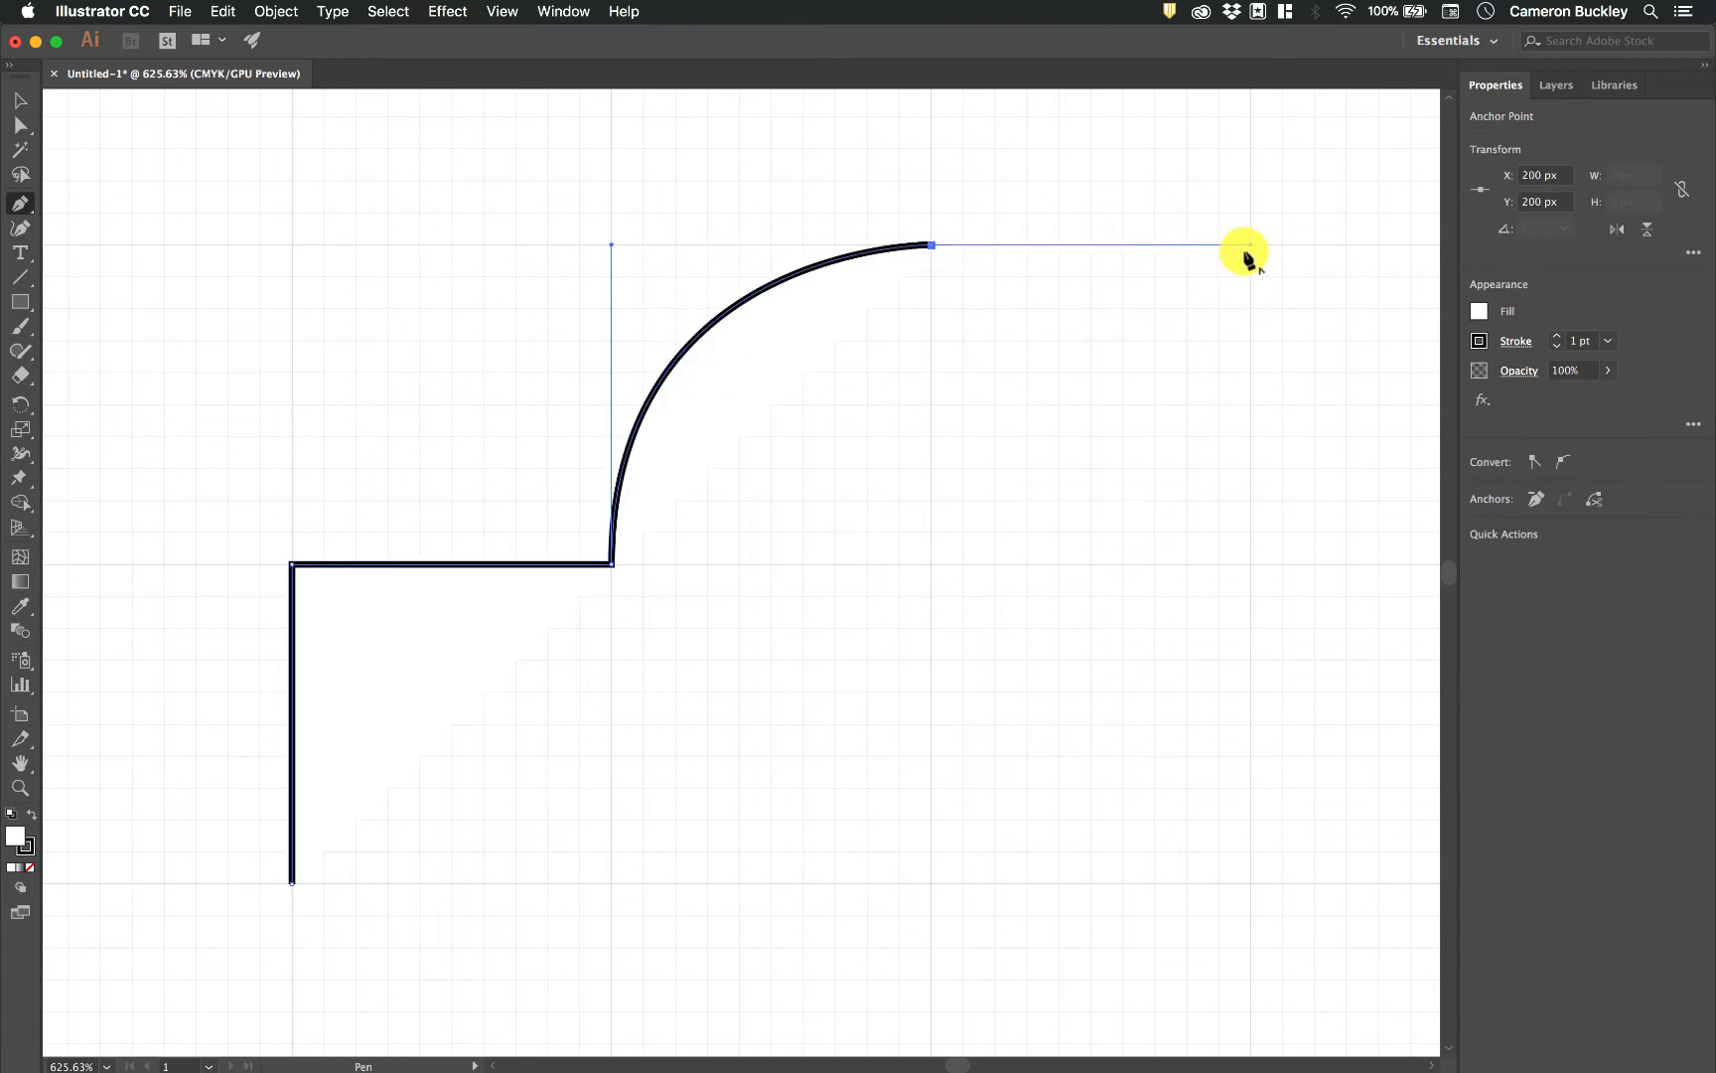
click(1250, 563)
Continue the path with straight edges to X 300, Y 250 px and X 300, Y 300 px.
scroll(1251, 564, right, 5)
scroll(1250, 564, down, 3)
click(1343, 432)
click(1343, 752)
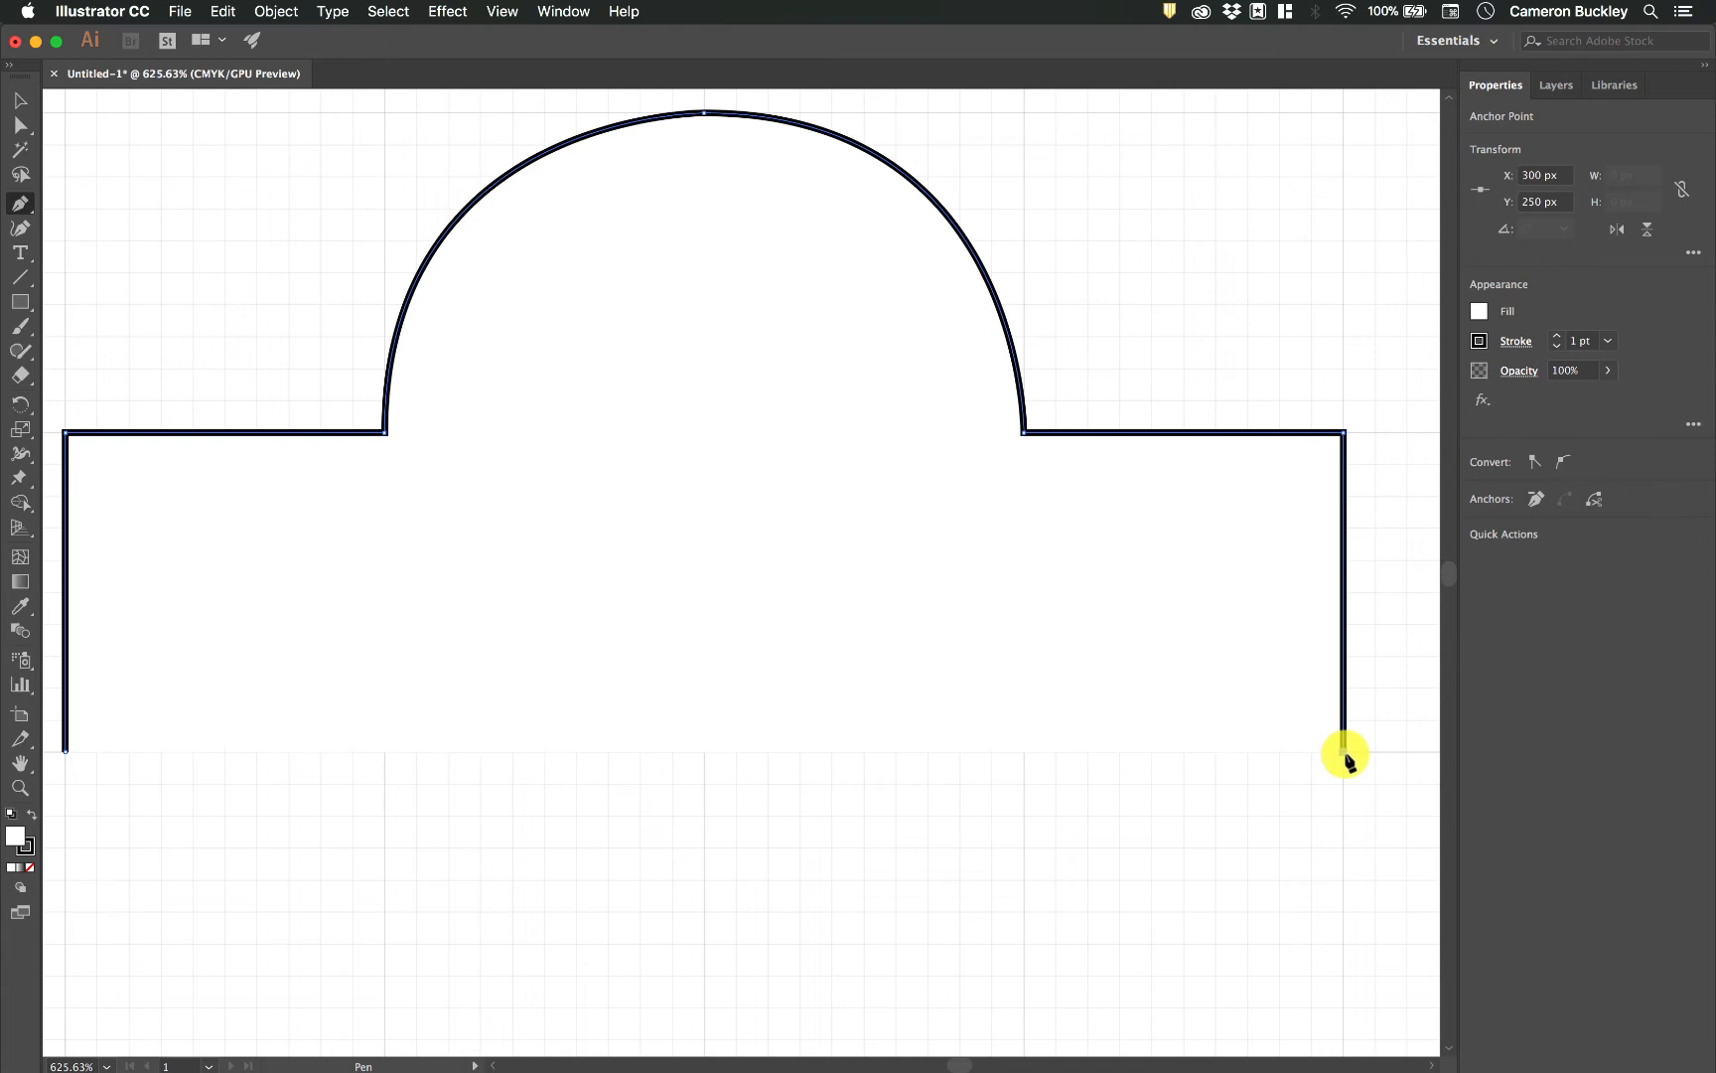
Form an inward rounded notch through X 250, Y 350 px to X 300, Y 400 px, using 50 px horizontal and vertical handles.
scroll(1345, 757, down, 4)
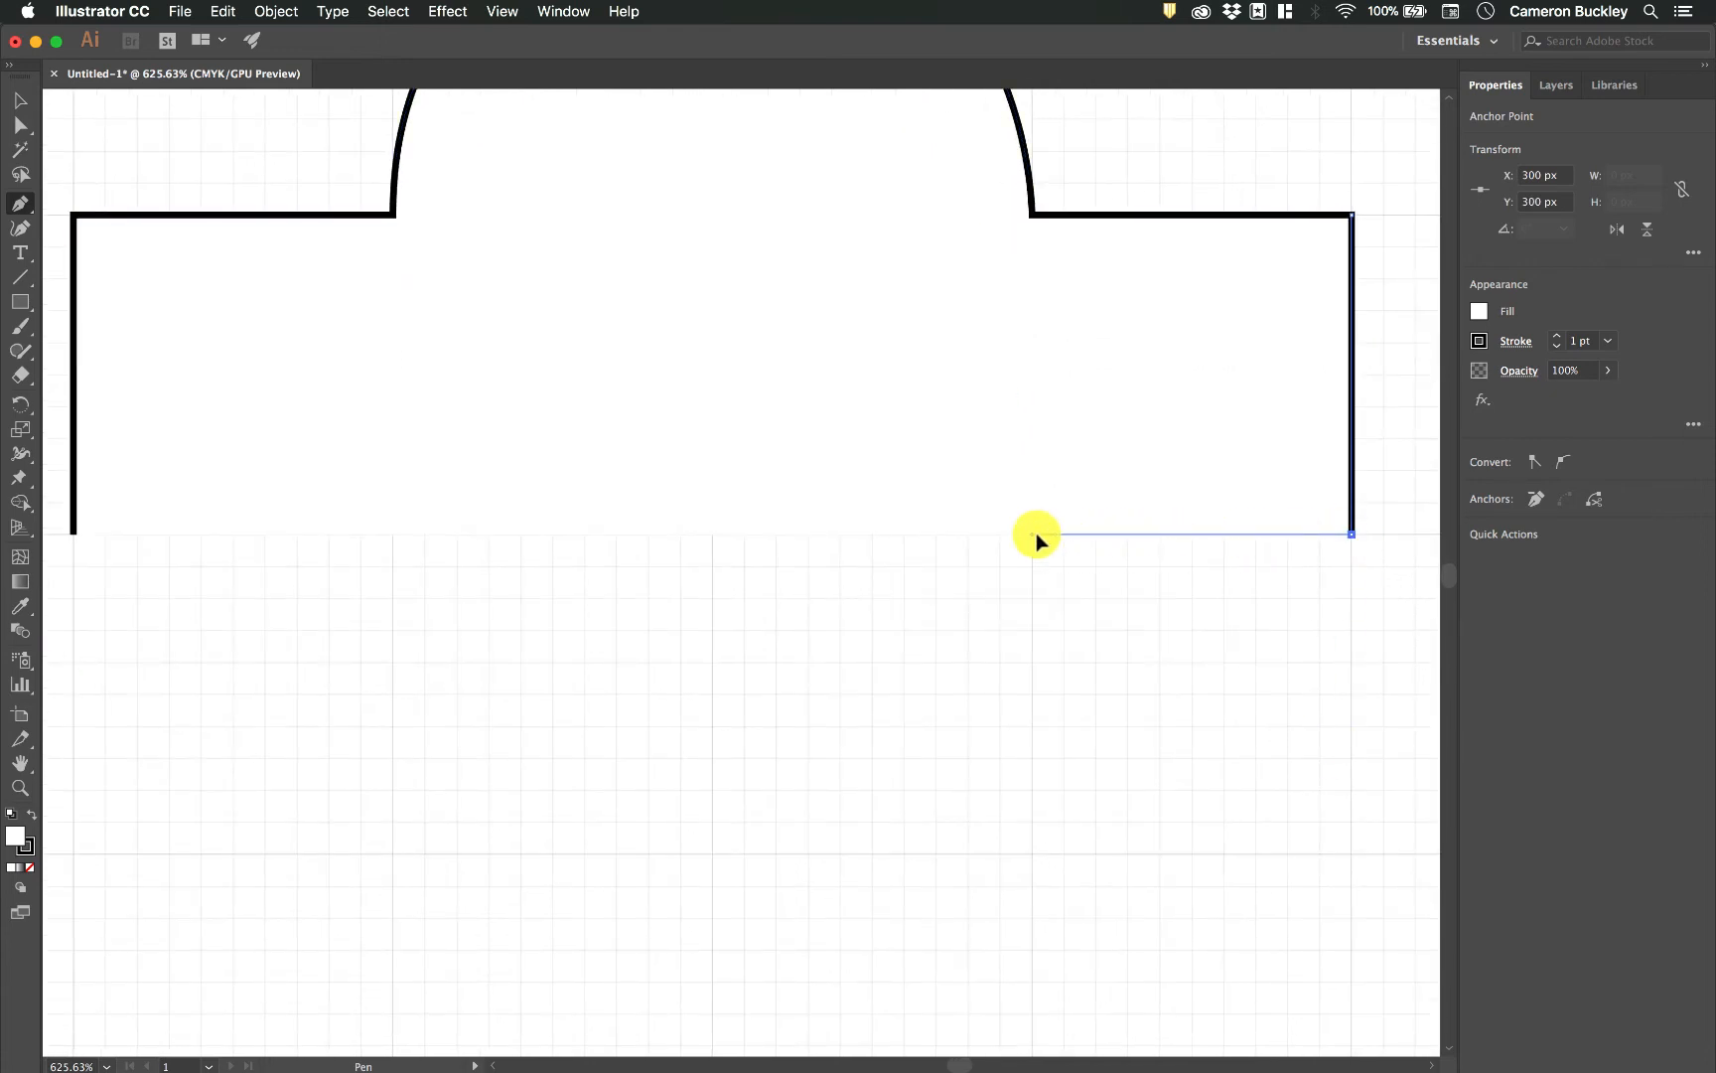
drag(1037, 533, 1034, 862)
scroll(1034, 860, down, 5)
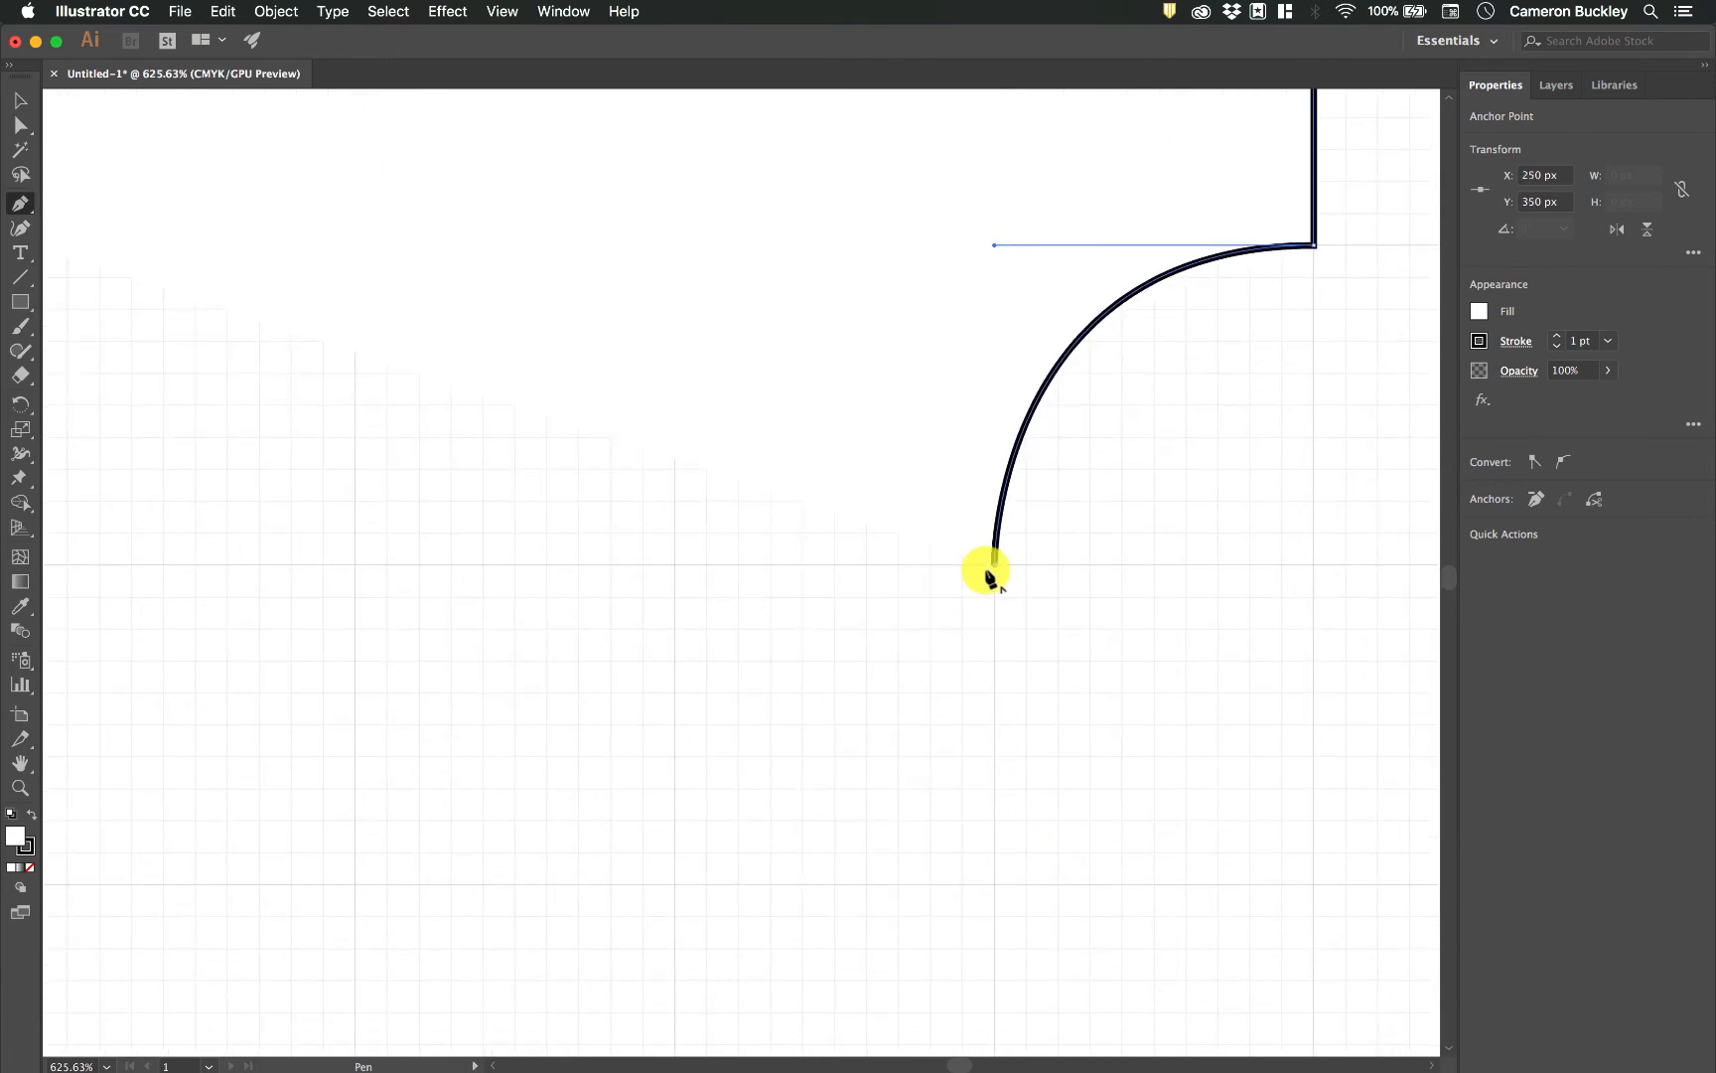
click(997, 564)
drag(997, 882, 997, 882)
click(1312, 882)
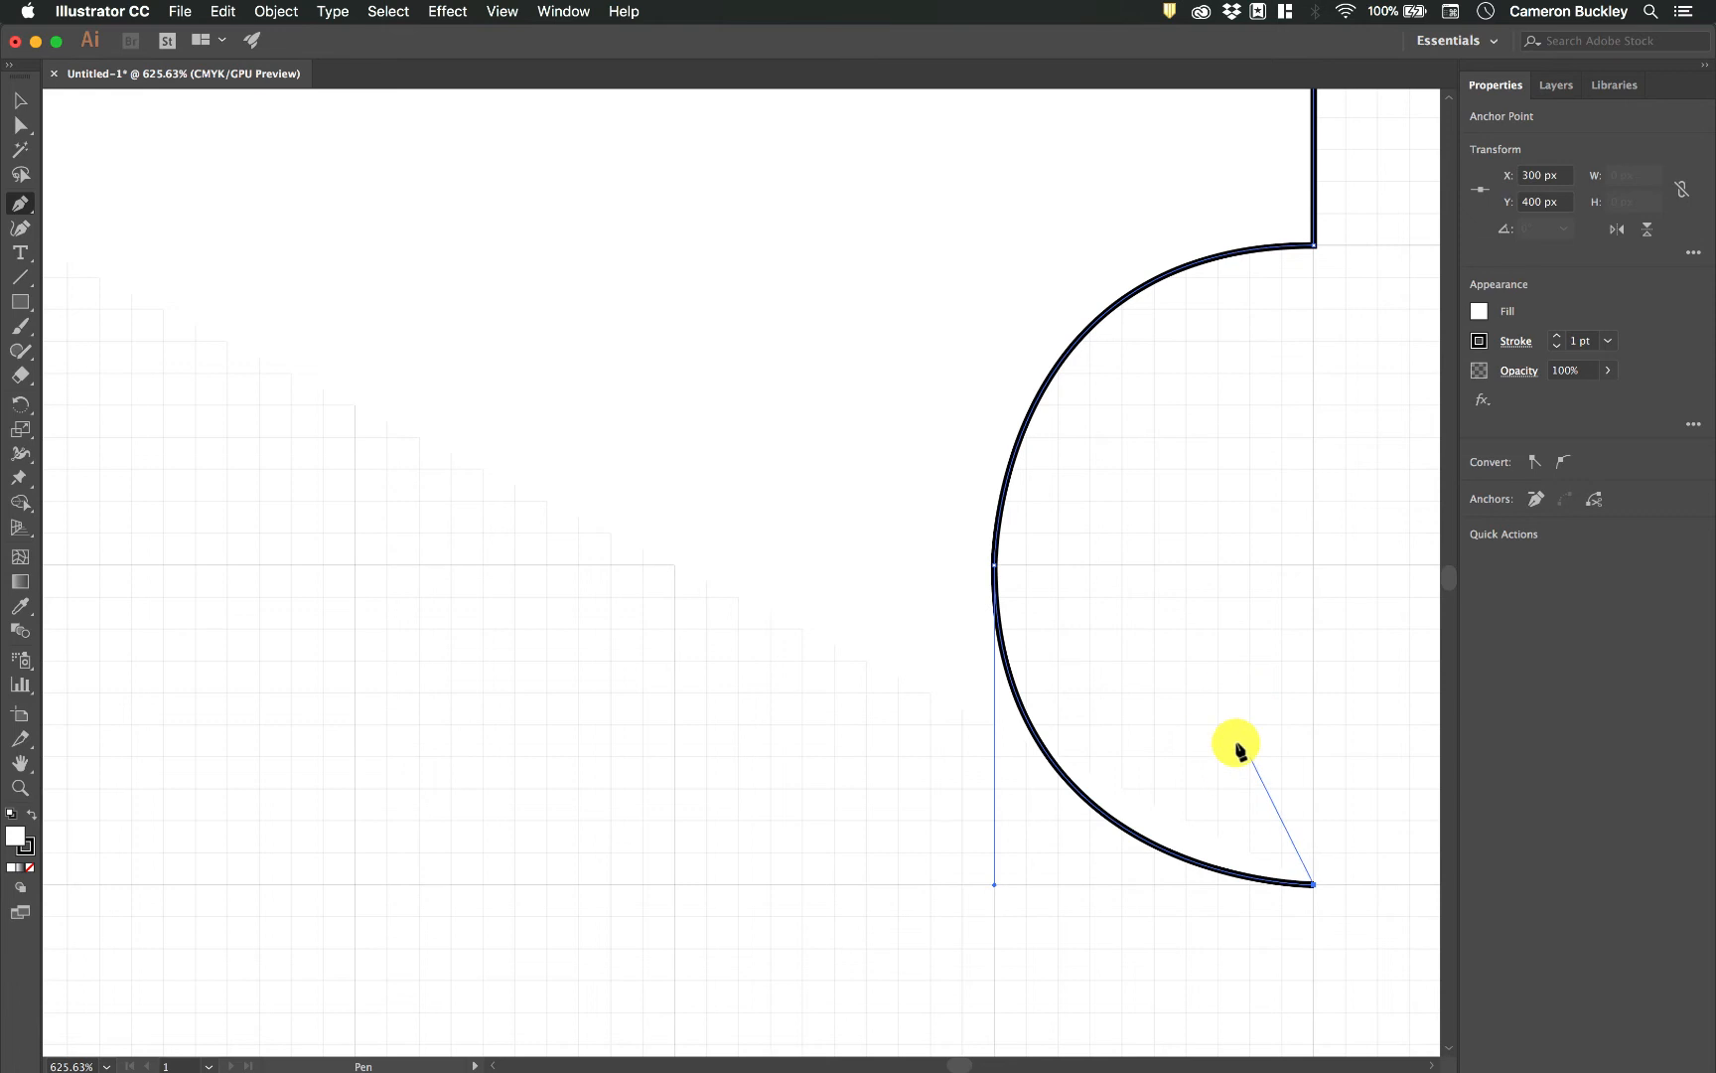
Continue the path with straight edges to X 300, Y 450 px and X 250, Y 450 px.
drag(1264, 792, 1134, 474)
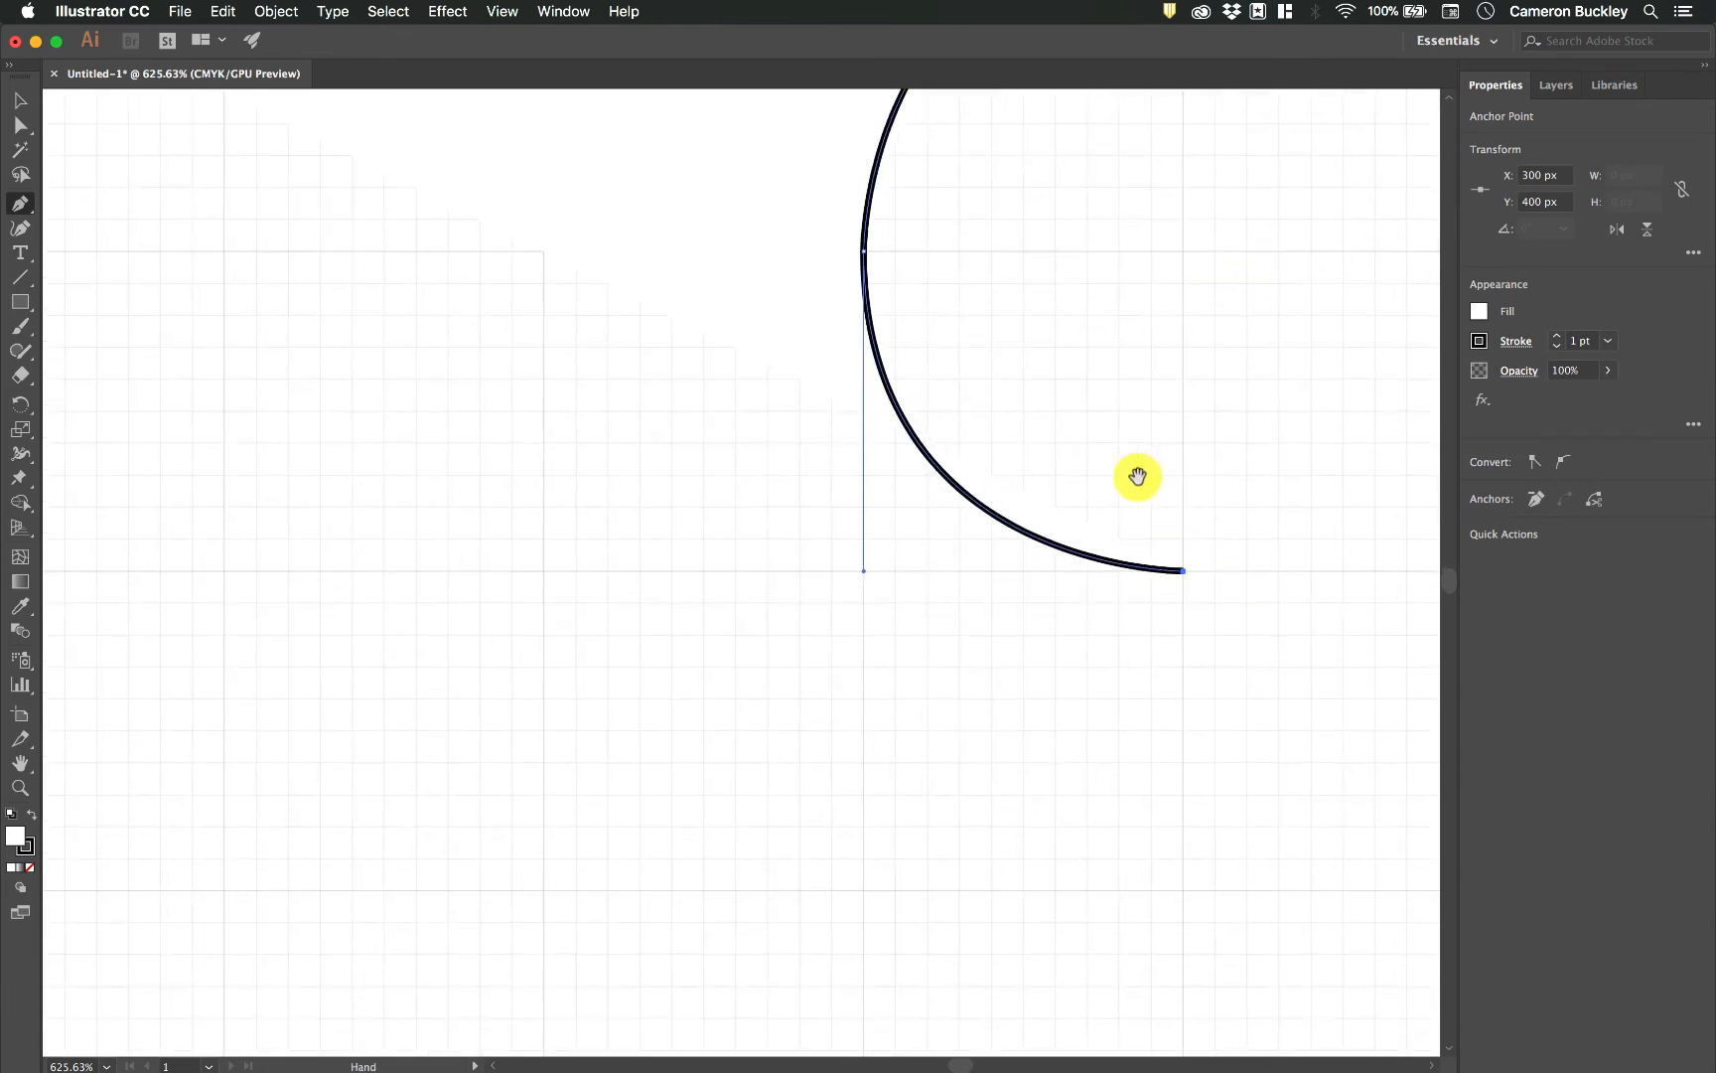
drag(1234, 586, 1239, 514)
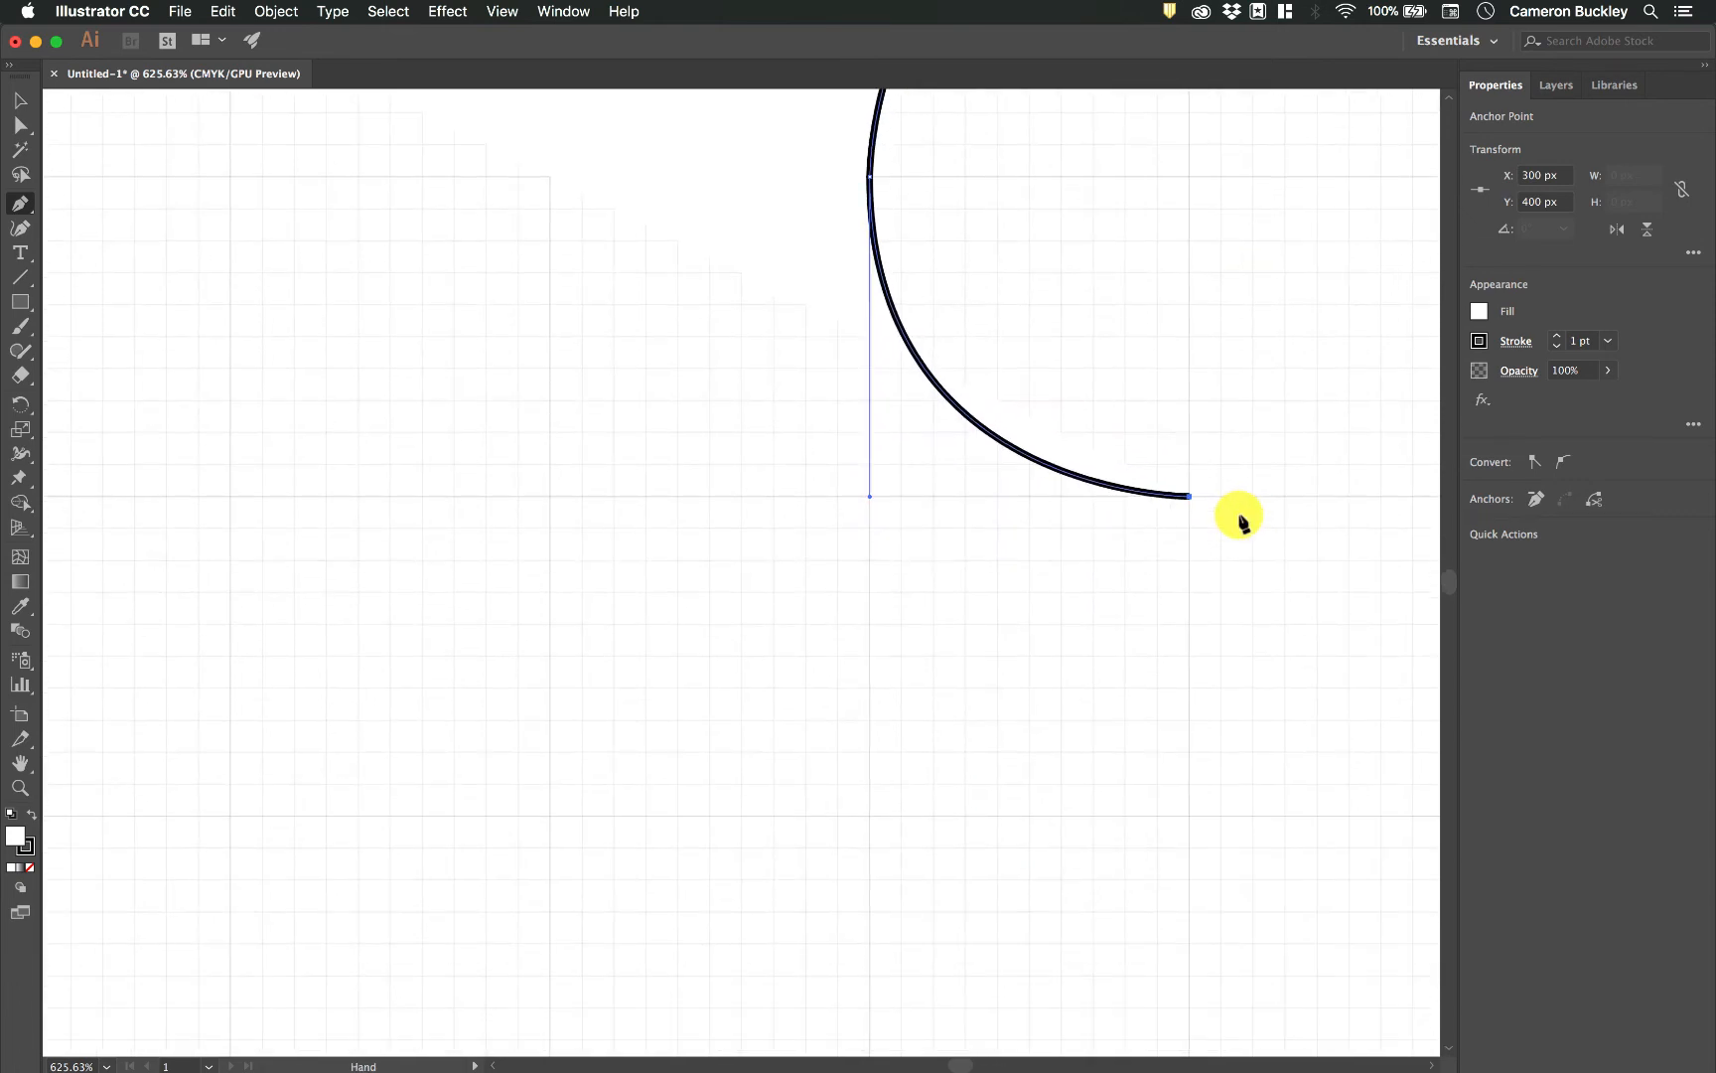
click(1188, 816)
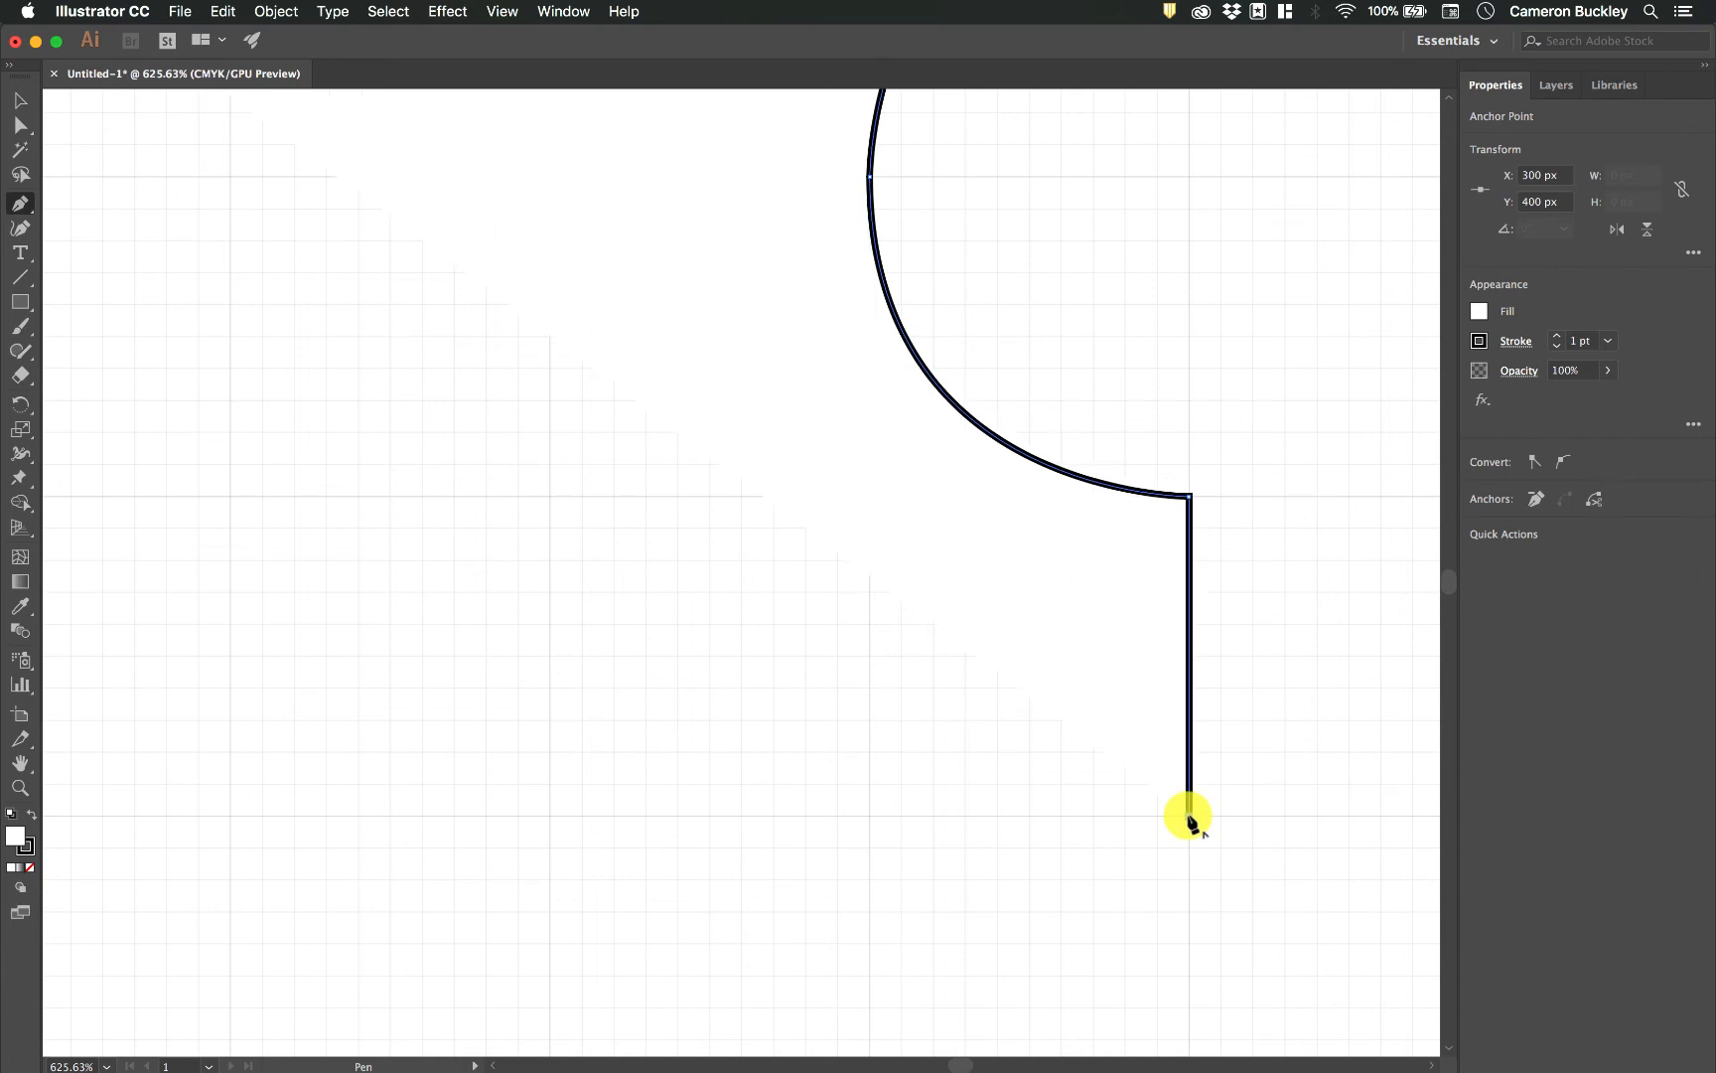
click(871, 817)
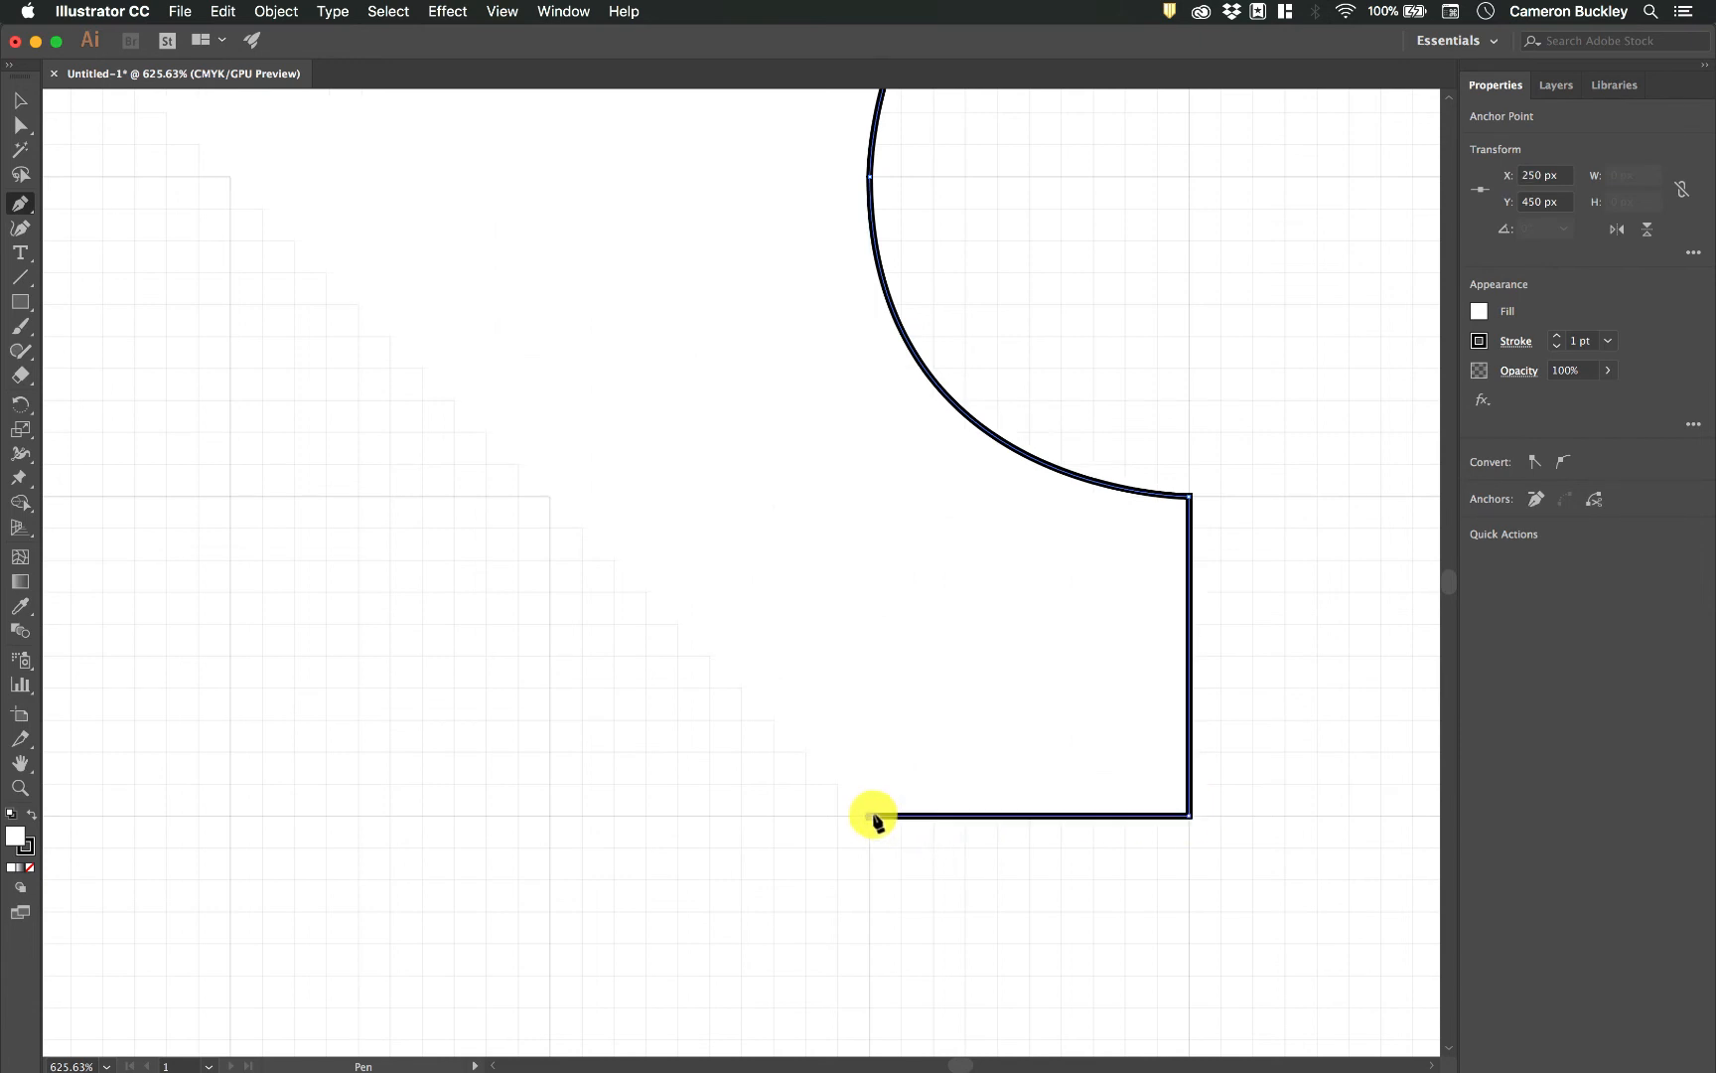
Form a rounded lower bump through about X 200, Y 500 px to X 150, Y 450 px, using 50 px vertical and horizontal handles.
scroll(875, 810, down, 5)
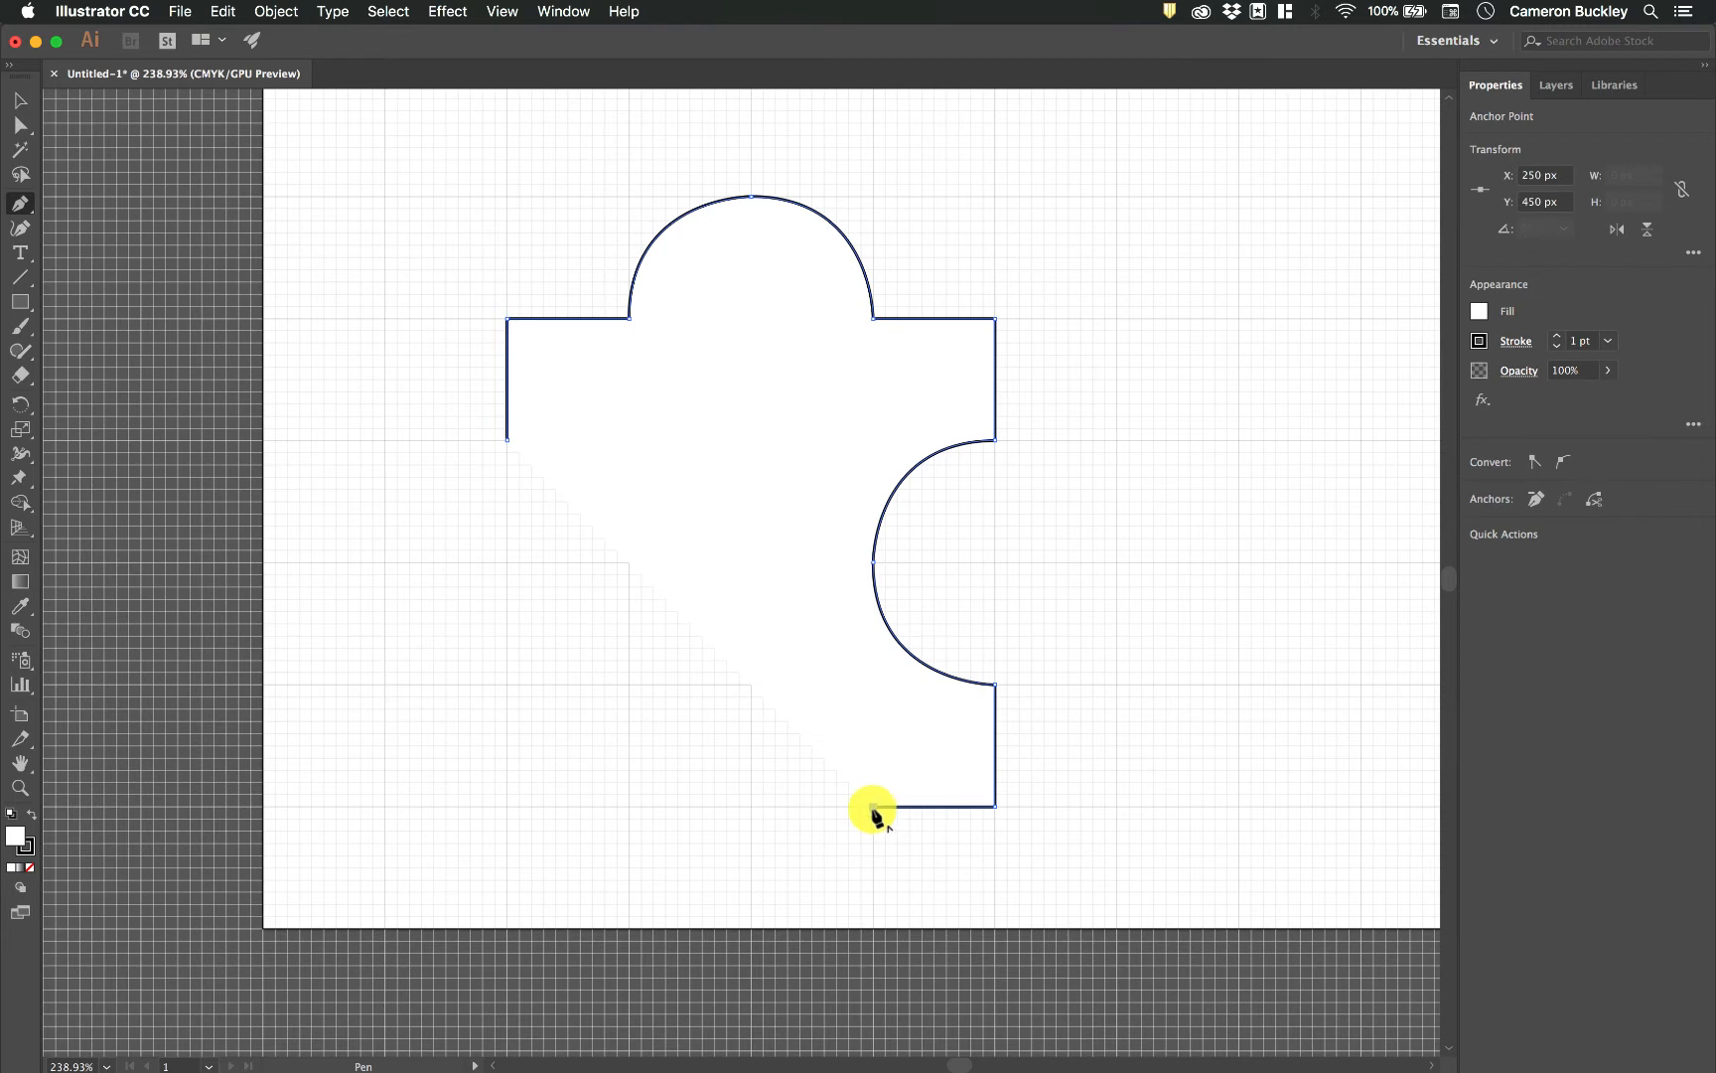
click(873, 806)
drag(872, 876, 873, 935)
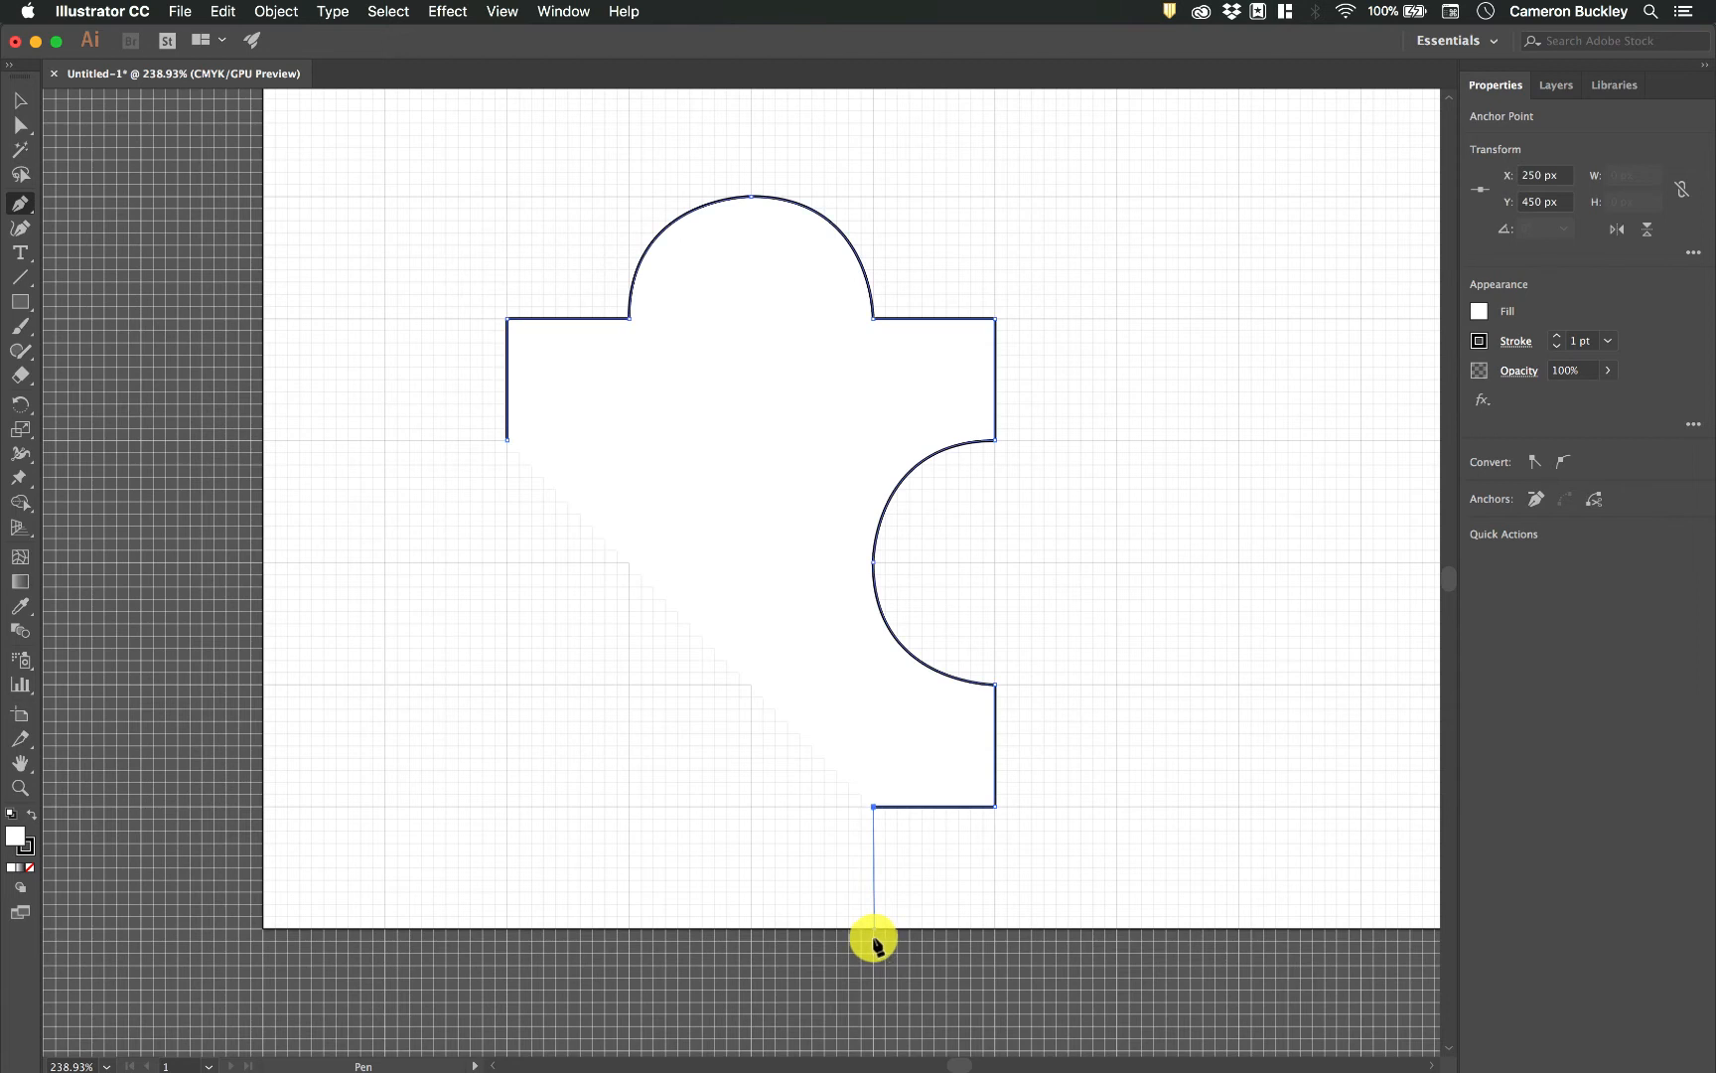
scroll(747, 920, up, 5)
click(658, 795)
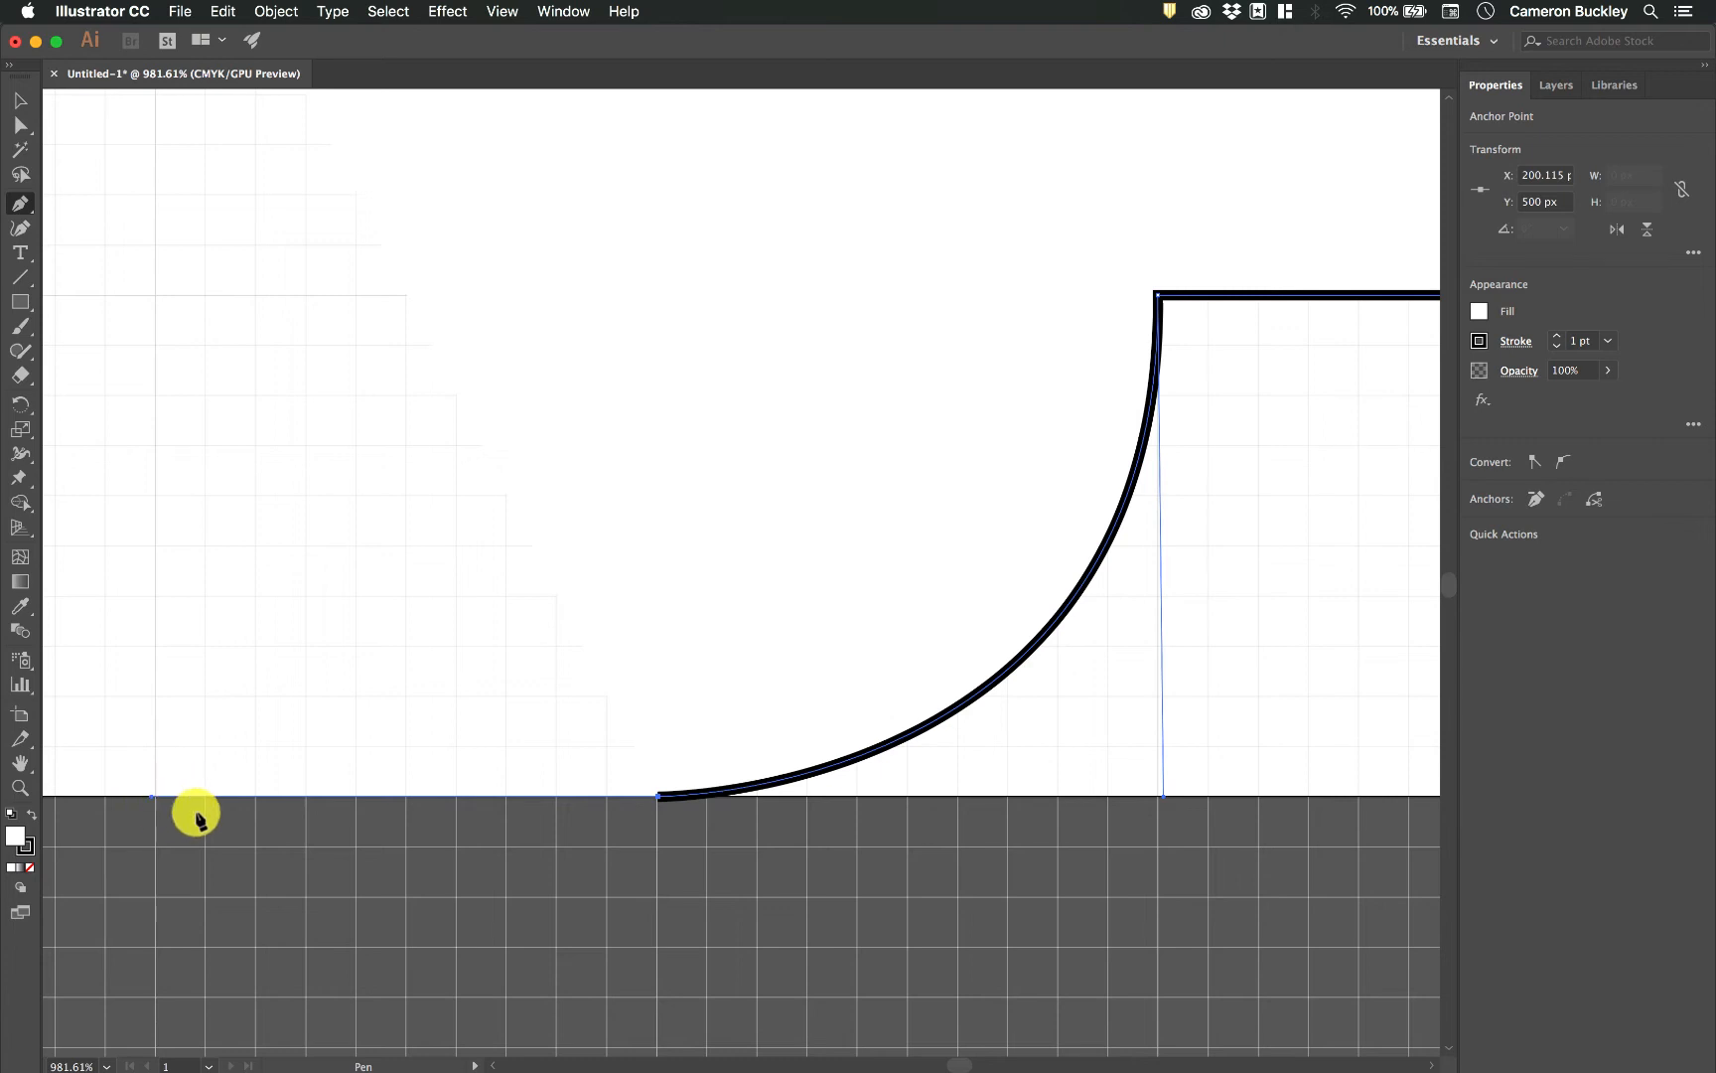
scroll(220, 751, up, 3)
scroll(220, 751, left, 2)
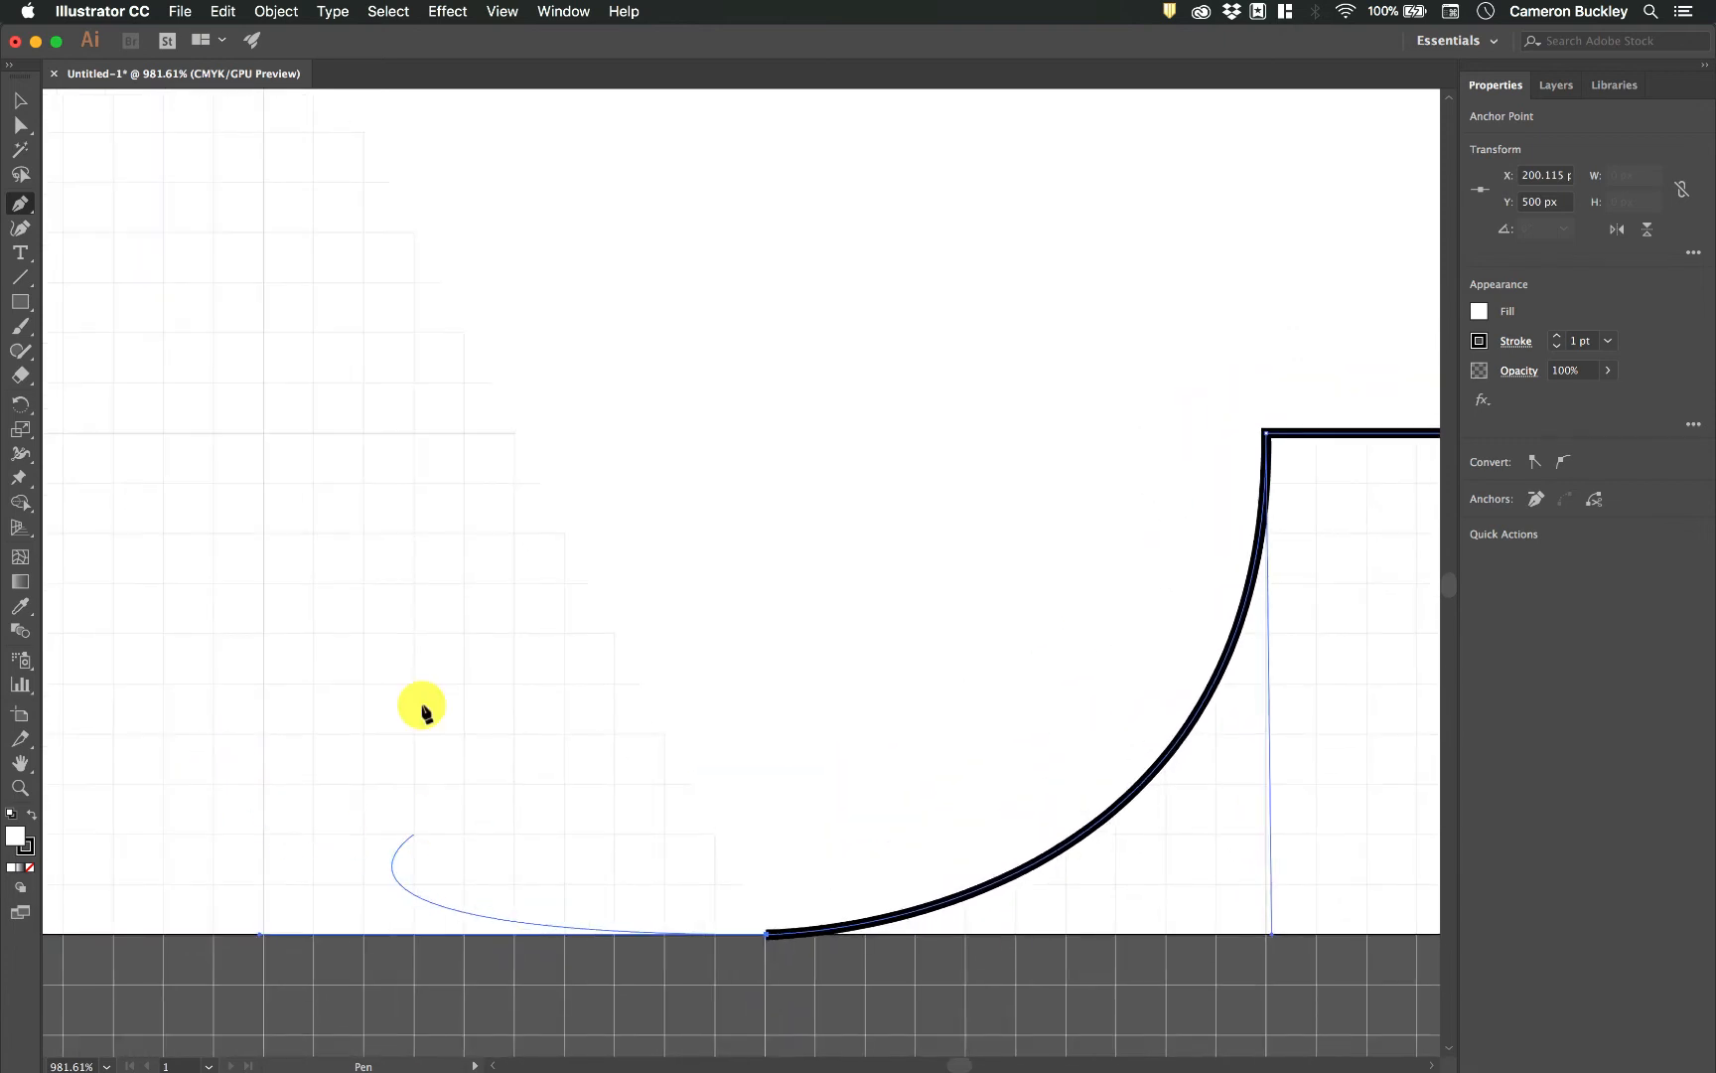
click(264, 434)
Continue the path with straight edges to X 100, Y 450 px and X 100, Y 400 px.
scroll(266, 437, up, 2)
scroll(267, 437, left, 1)
scroll(266, 438, left, 6)
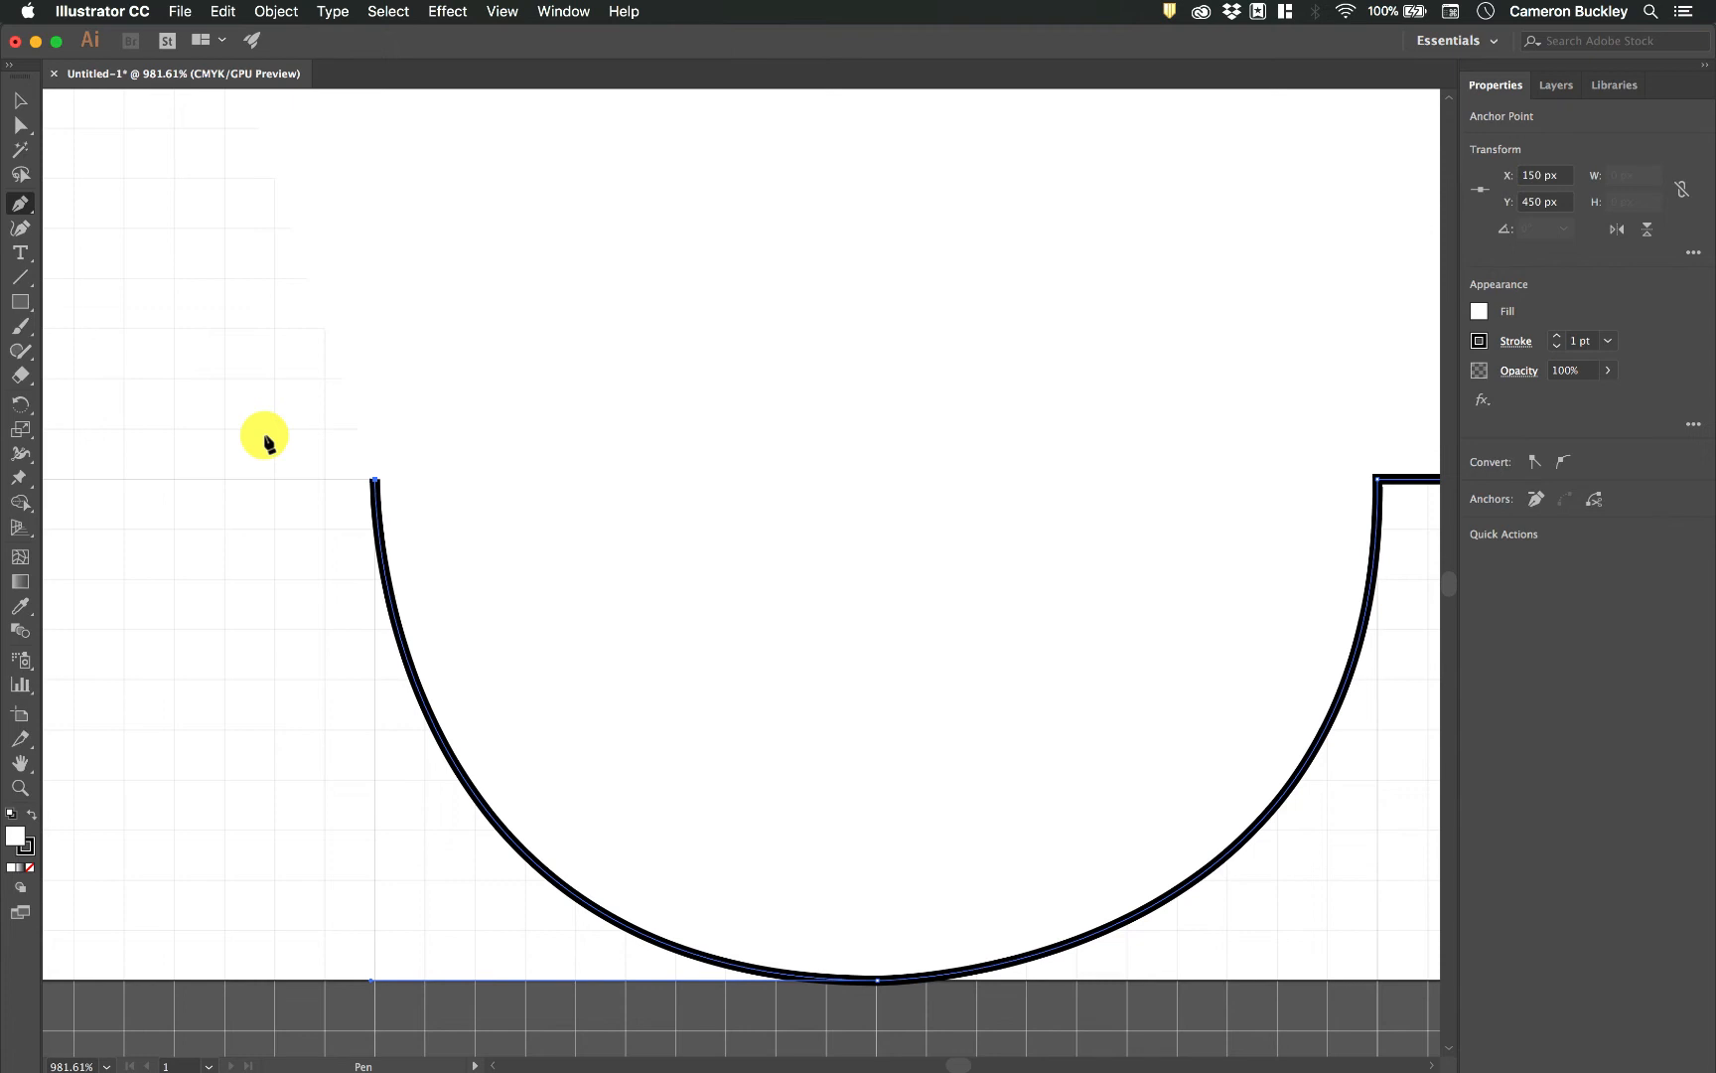
click(264, 516)
scroll(266, 520, down, 5)
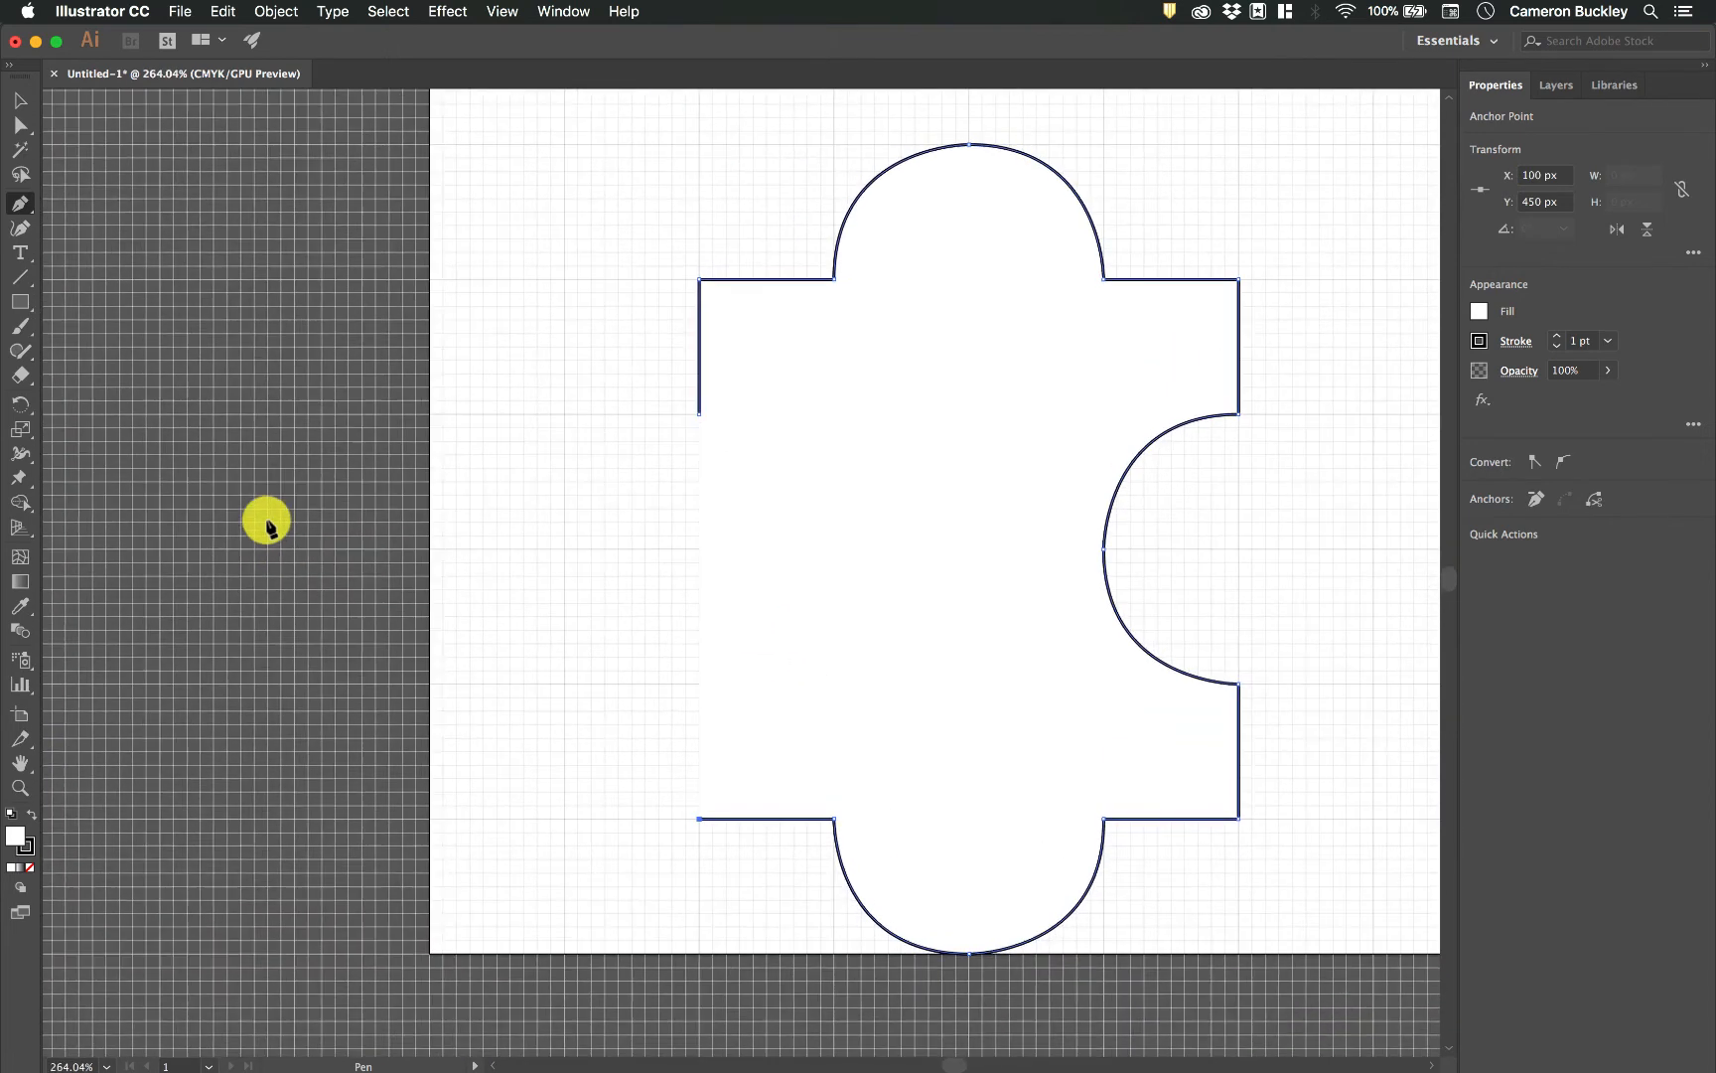
click(699, 684)
Form an outward bump through X 50, Y 350 px with 50 px handles, closing the path at its starting anchor.
drag(564, 688, 564, 684)
click(563, 553)
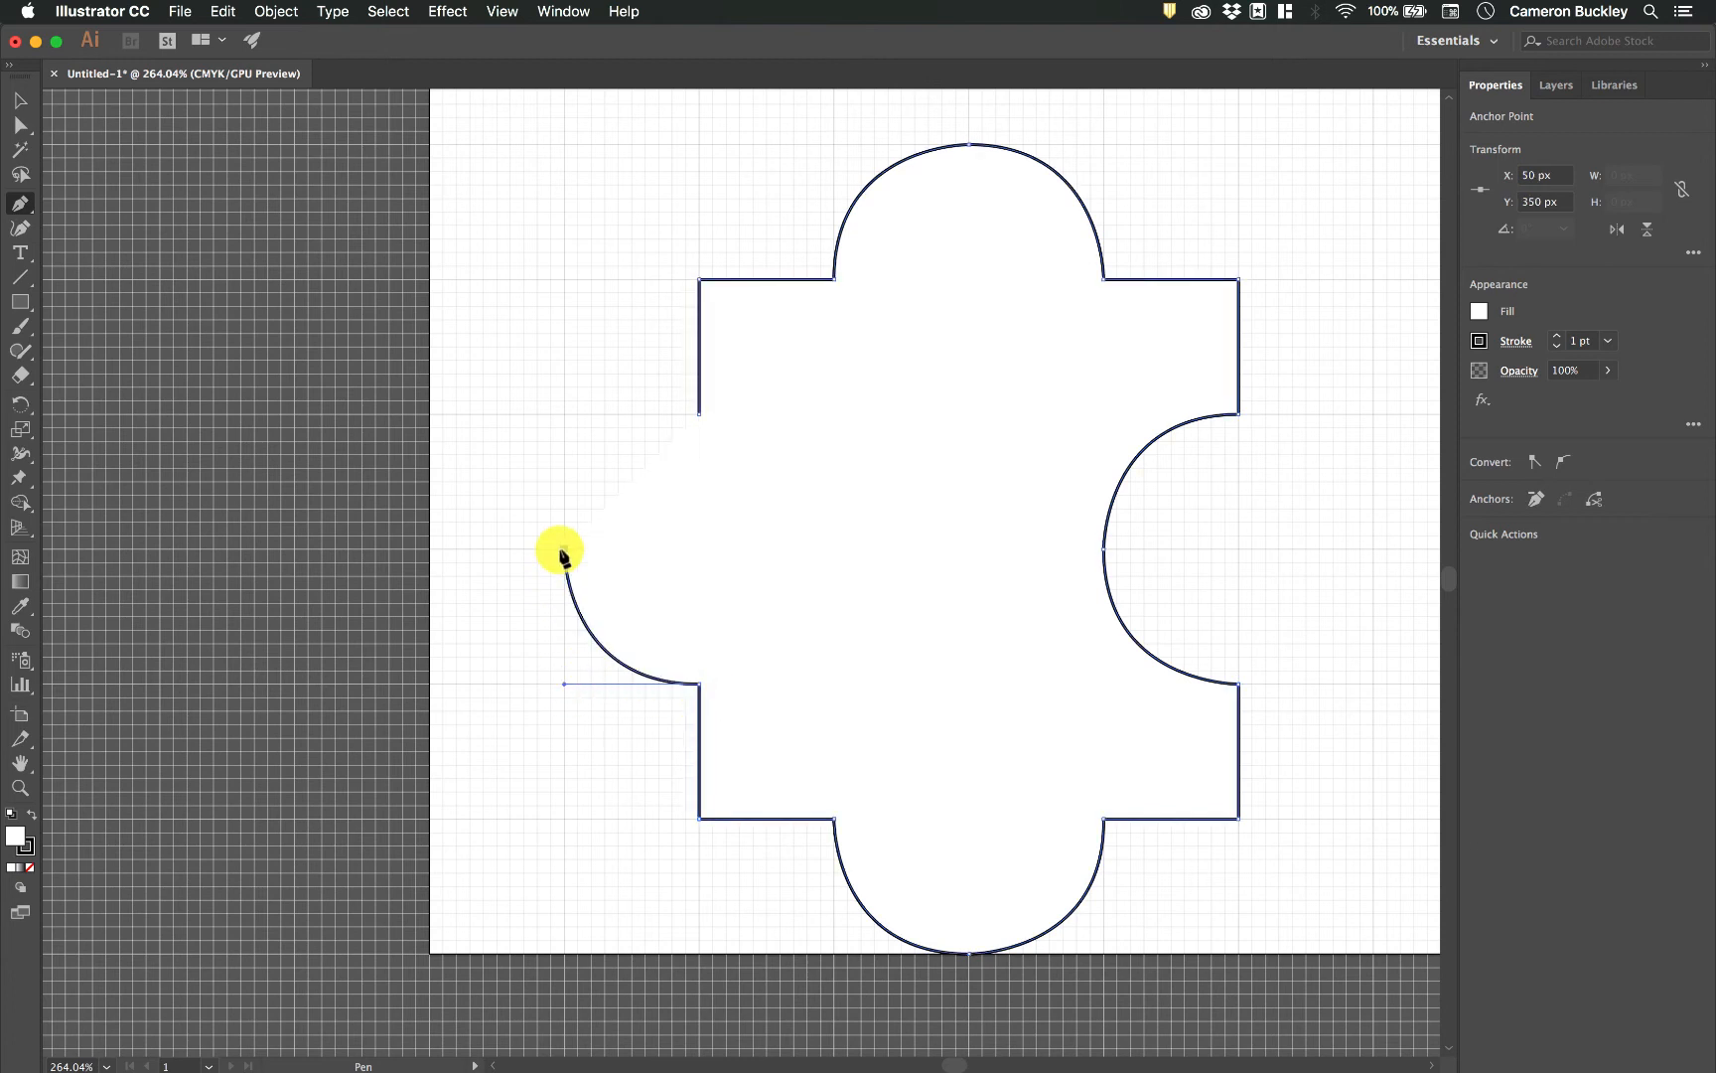
drag(563, 557, 562, 492)
drag(563, 418, 564, 414)
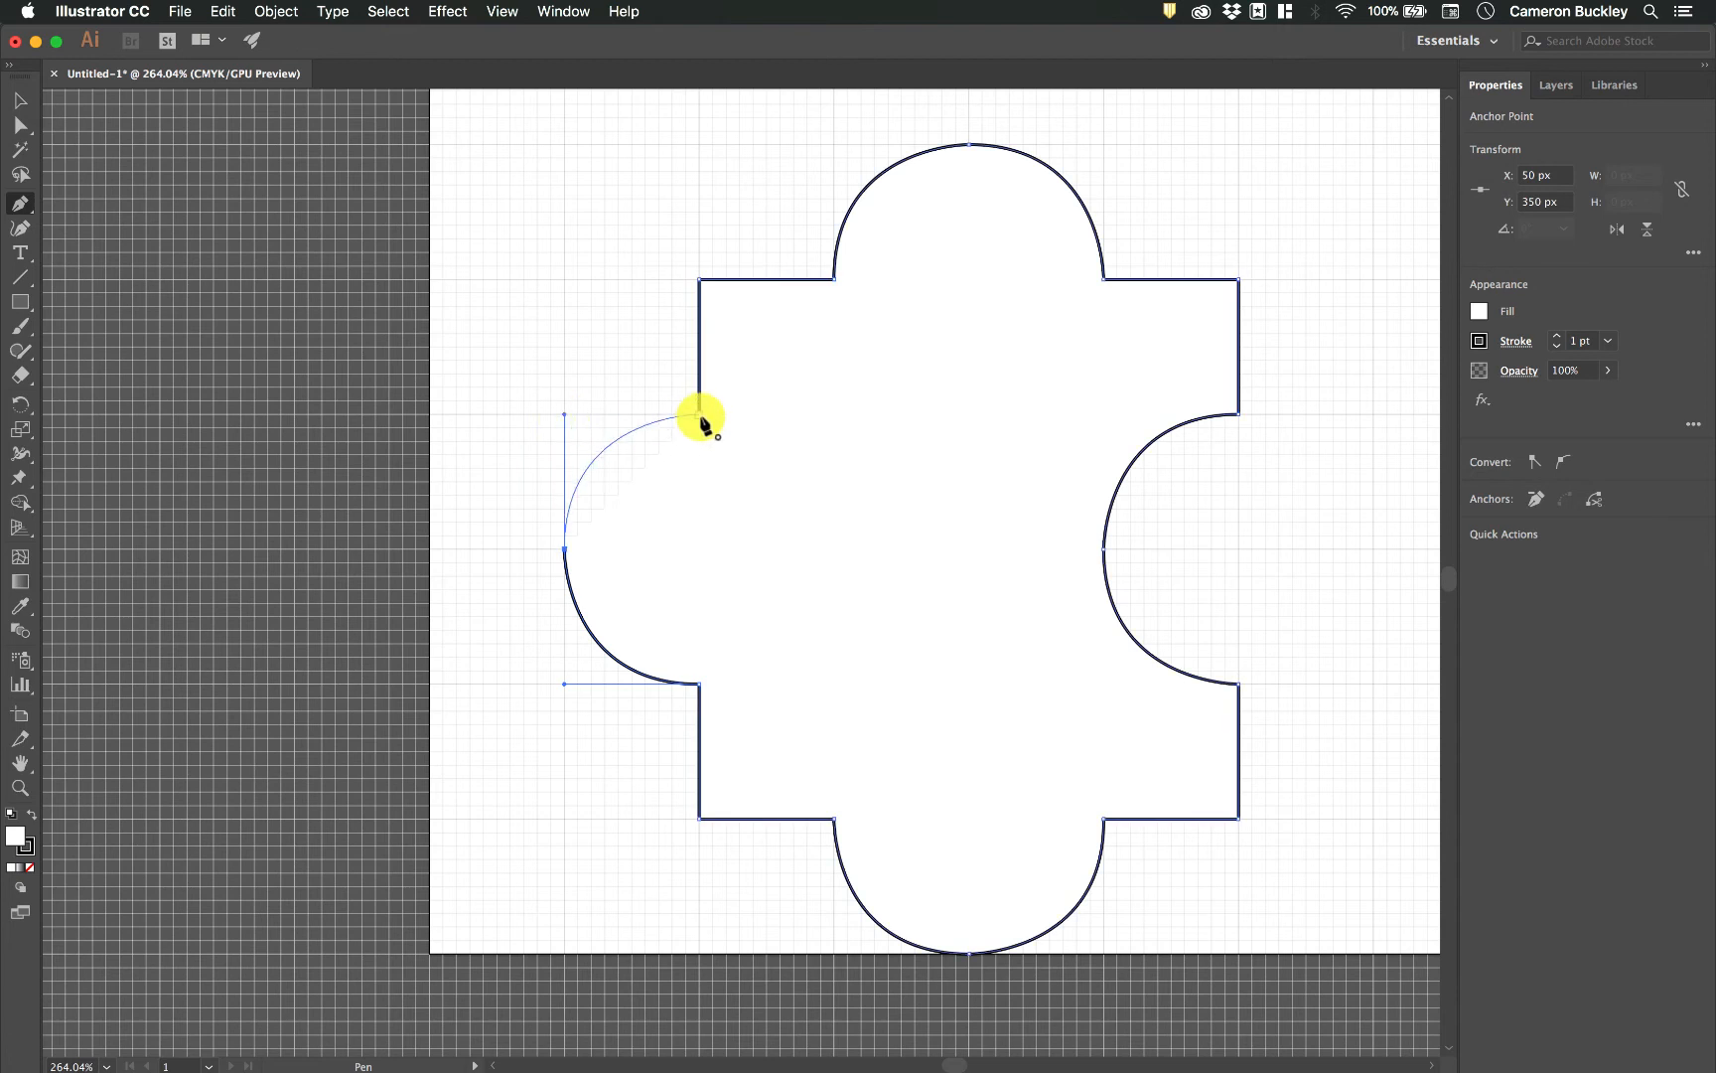
click(700, 417)
Move the closed puzzle-piece shape 30 px up, centred at X 175, Y 320 px, and deselect it.
click(20, 99)
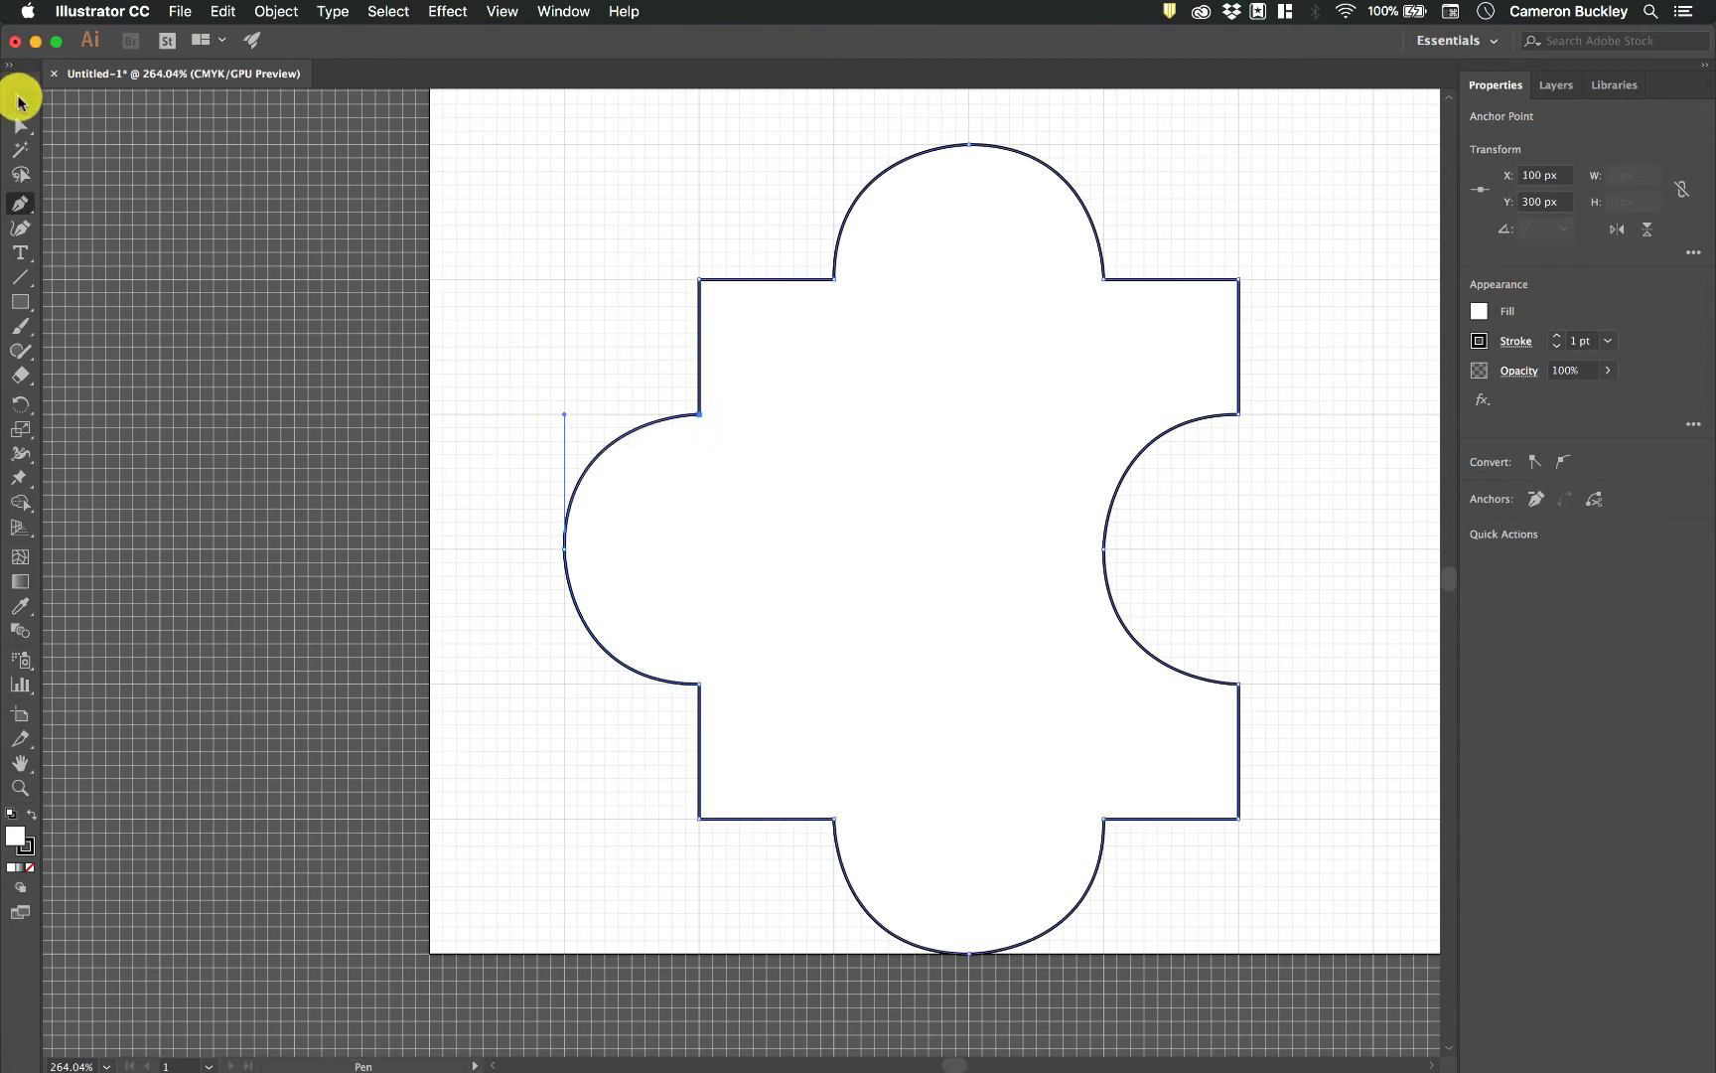
click(876, 378)
scroll(876, 377, right, 10)
click(1077, 408)
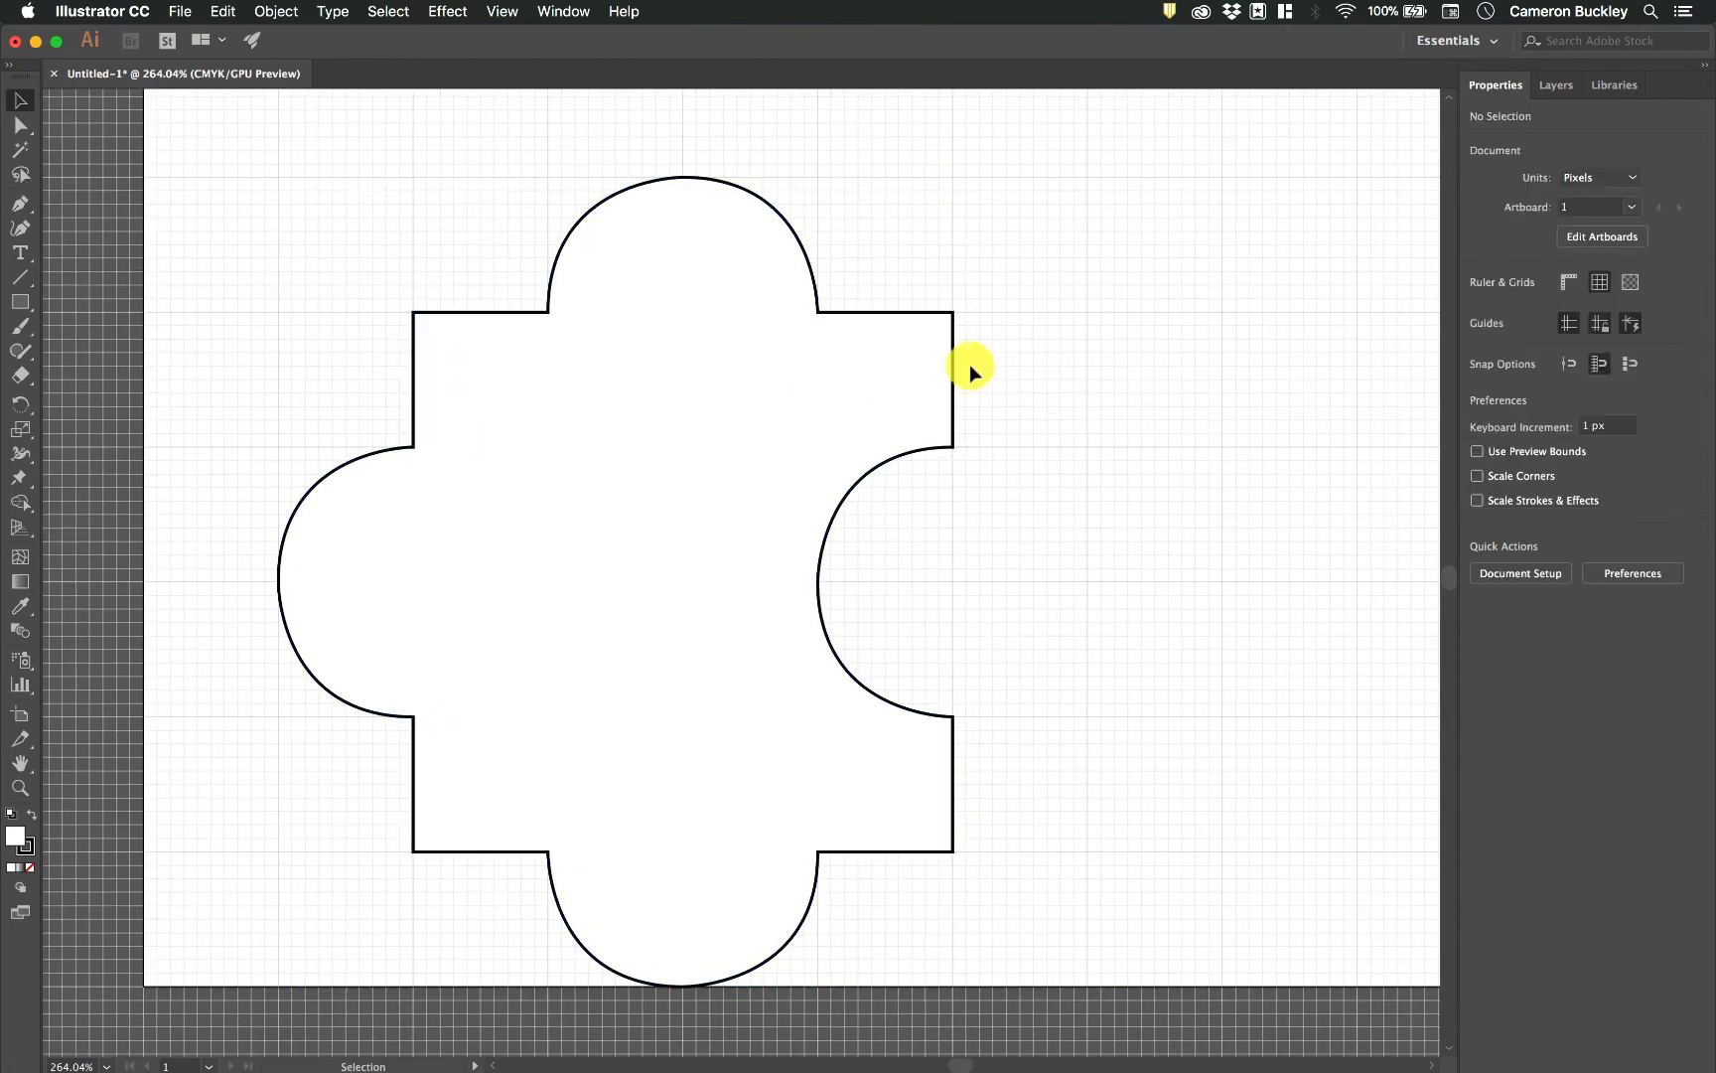
drag(940, 324, 939, 245)
click(1085, 378)
Move the puzzle-piece shape about 35 px to the left and 10 px up, and deselect it.
scroll(1096, 626, down, 1)
scroll(1096, 623, up, 3)
scroll(1096, 624, right, 2)
click(560, 455)
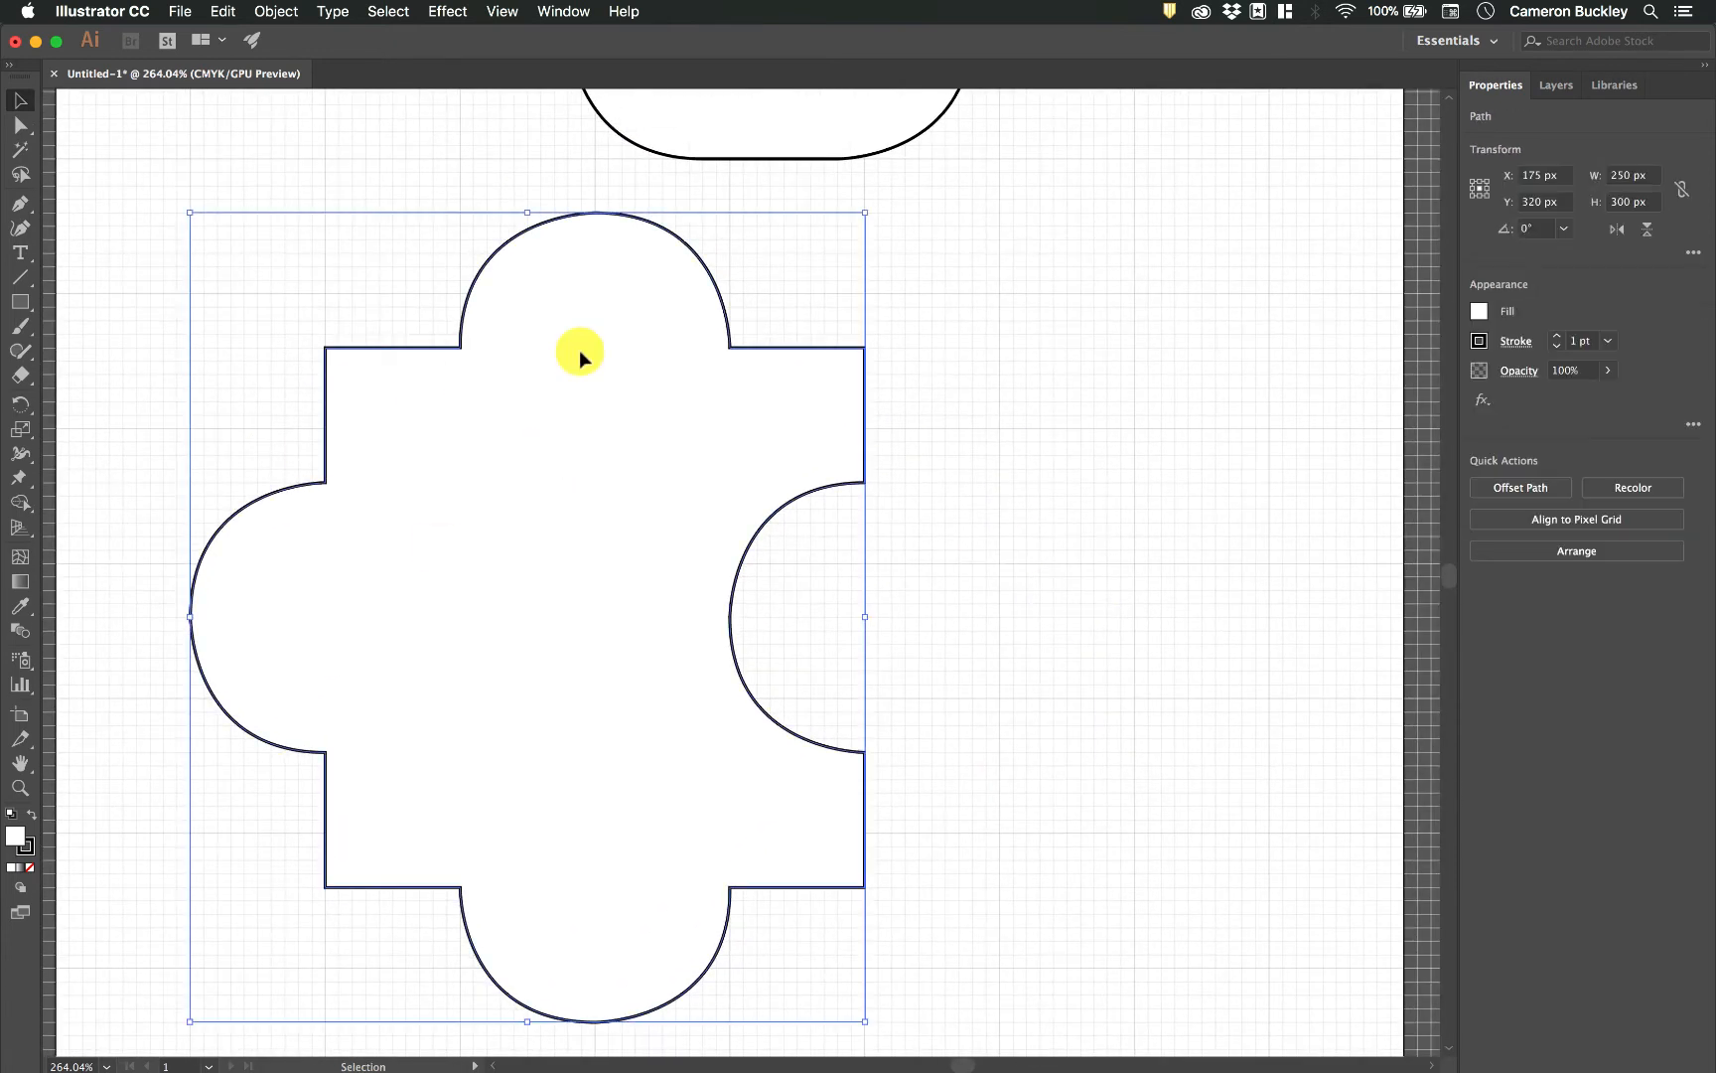
click(938, 428)
drag(785, 360, 683, 337)
click(1007, 433)
scroll(1010, 433, right, 3)
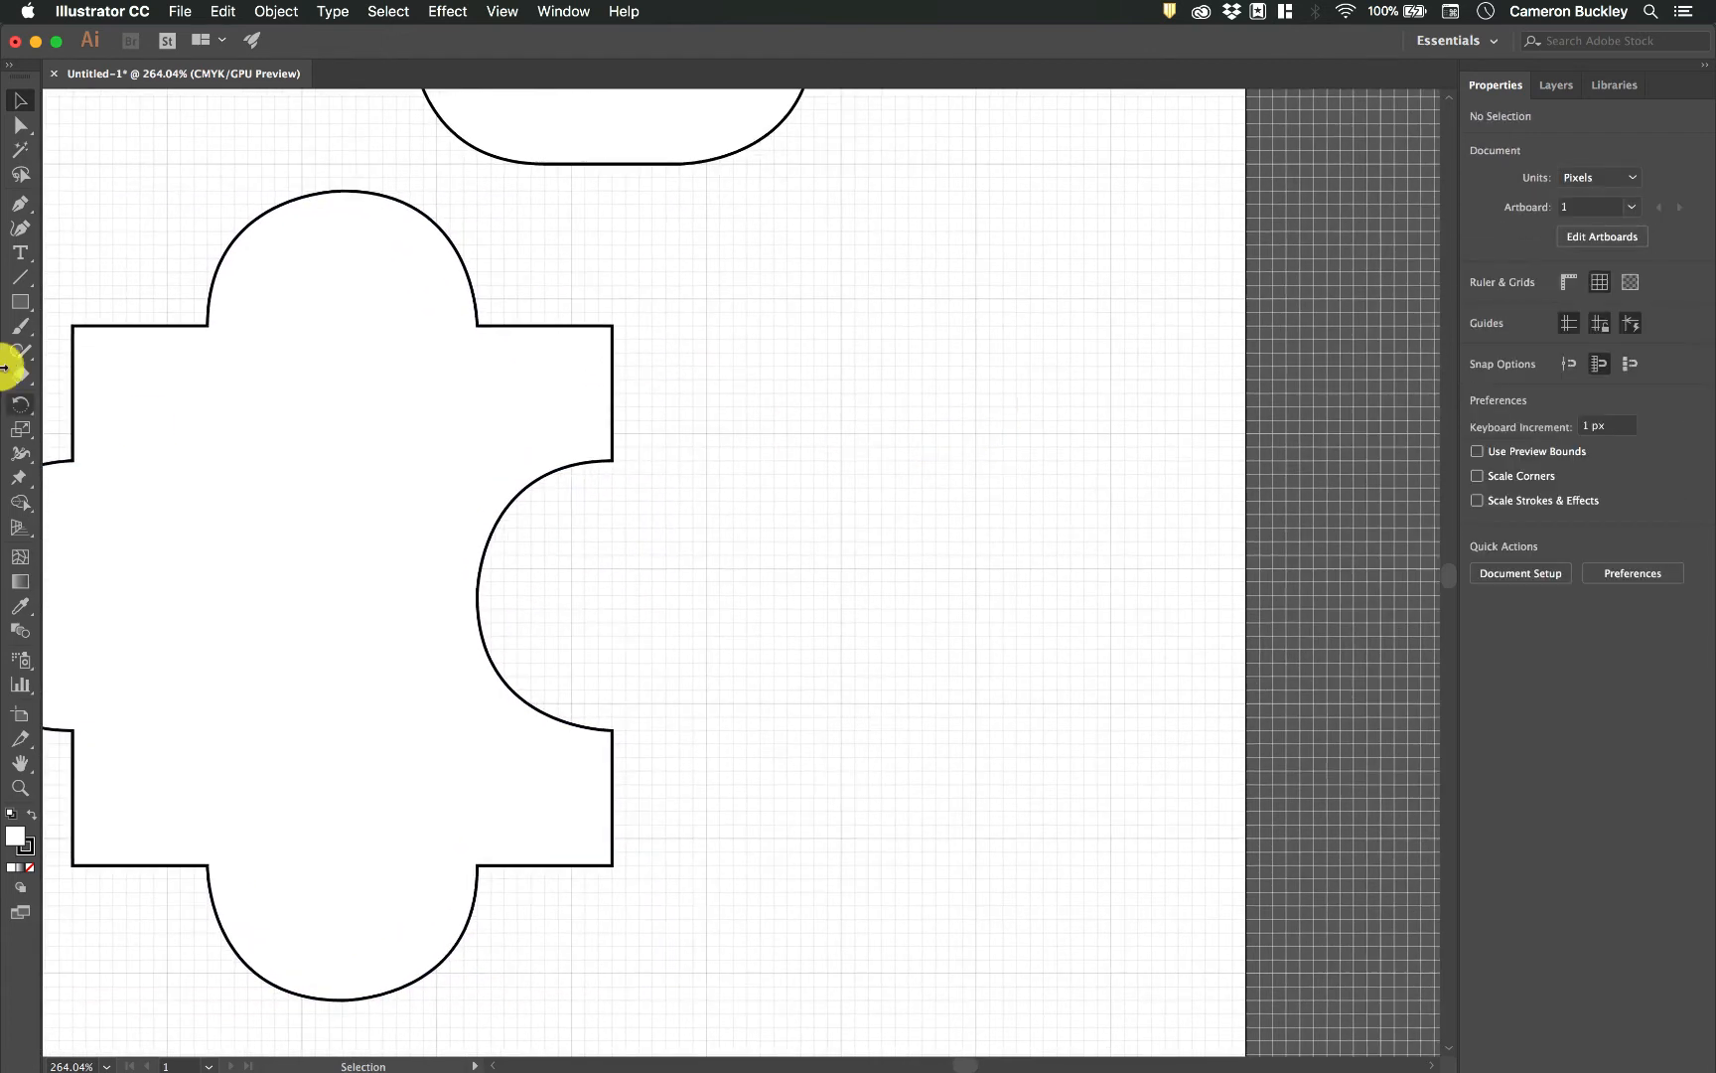
Start a Pen path from X 300, Y 250 px to Y 200 px, pull a 50 px horizontal handle, and curve to X 350, Y 250 px.
click(20, 204)
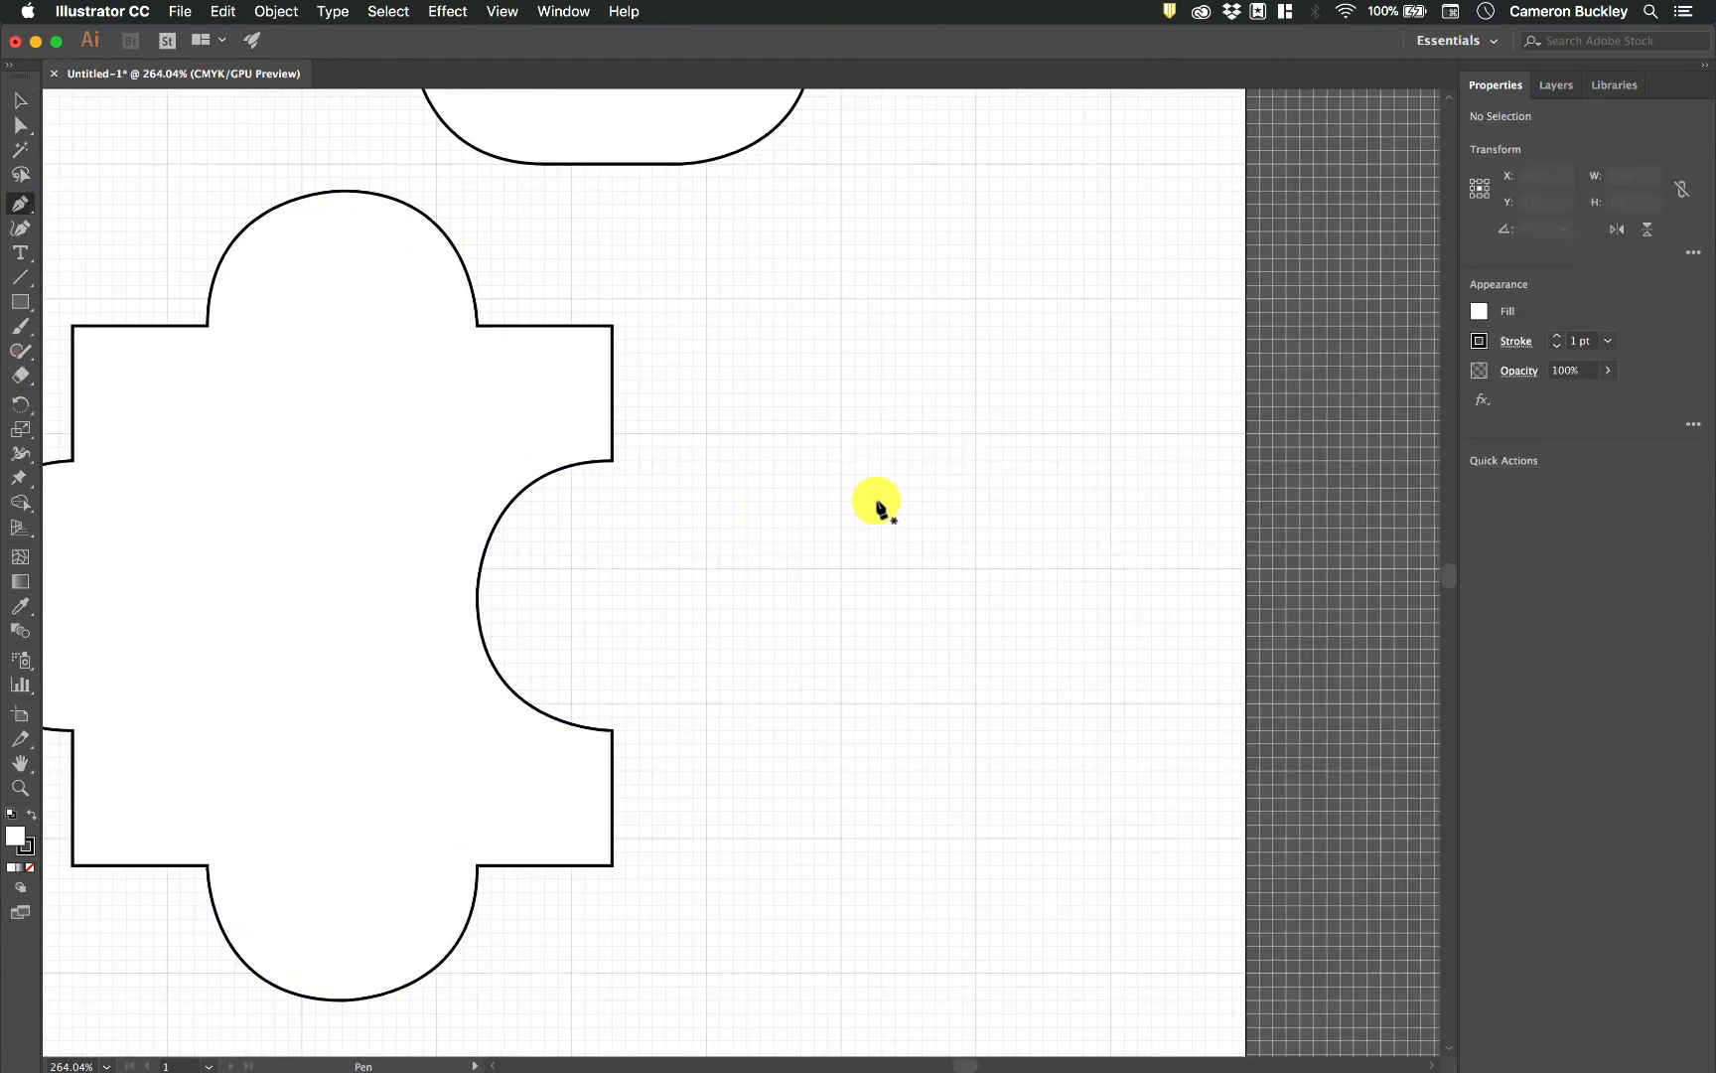
scroll(877, 501, up, 4)
click(536, 383)
scroll(536, 384, up, 2)
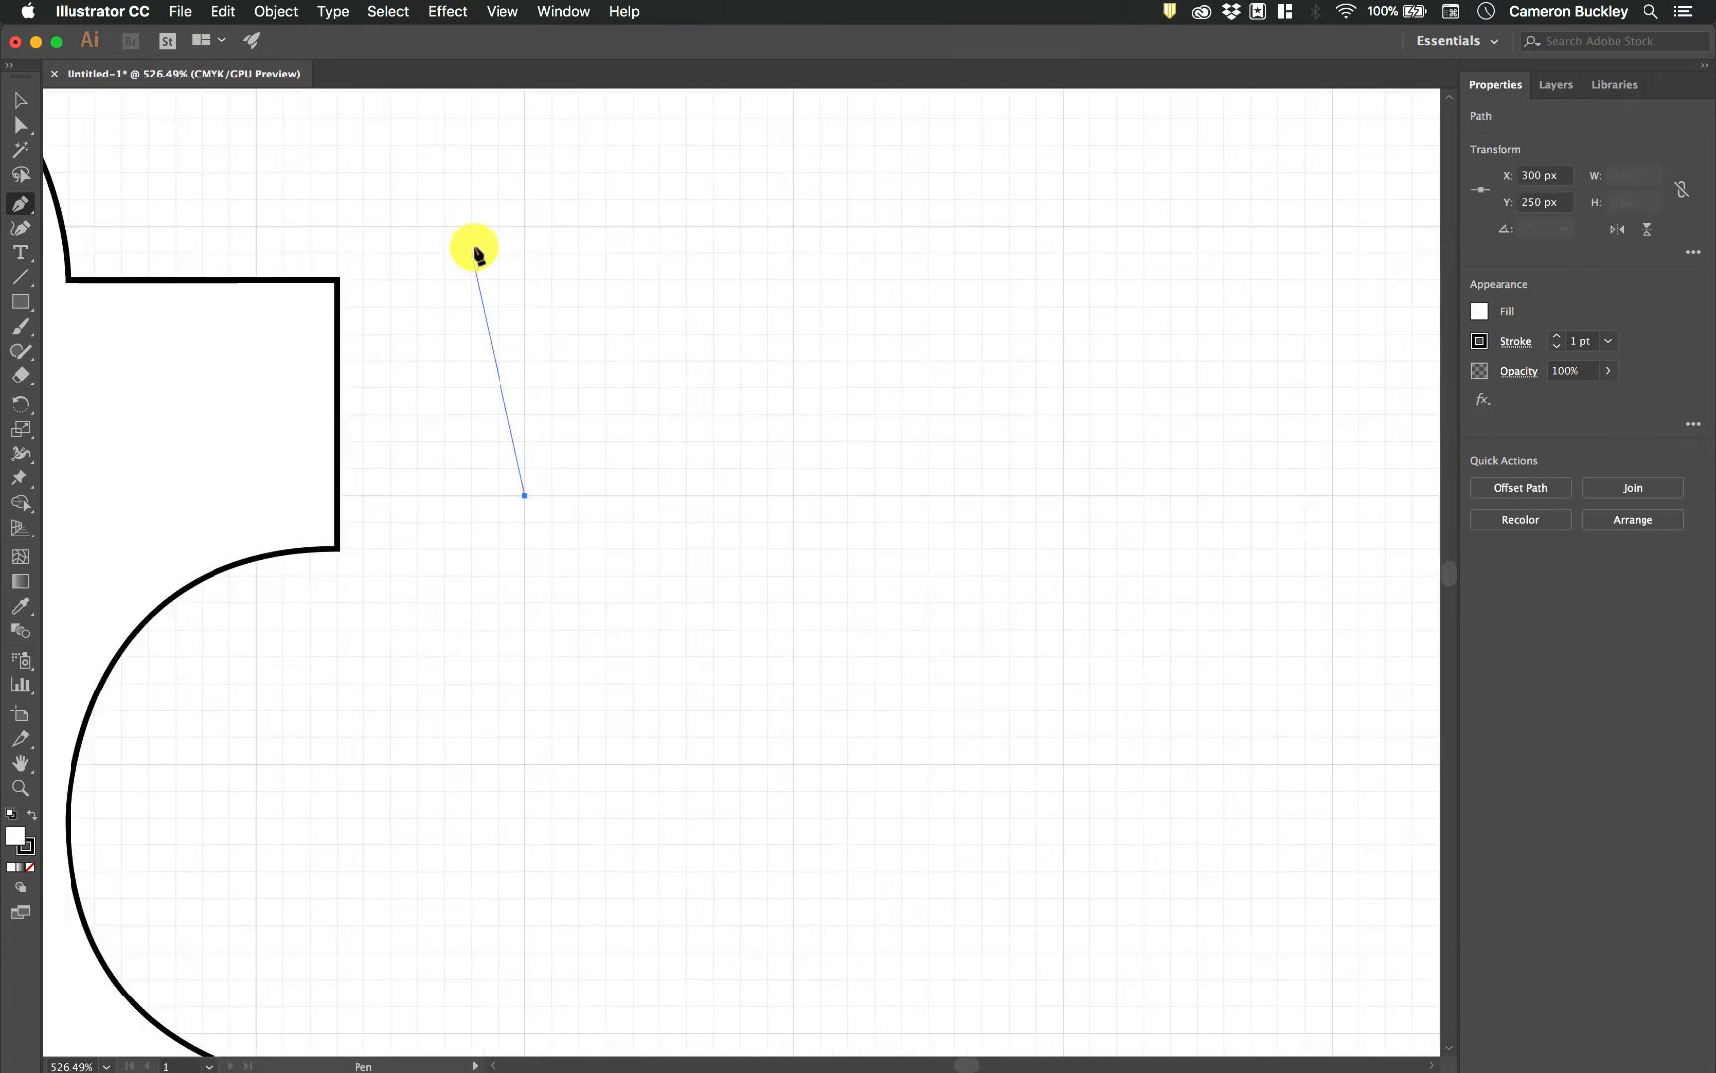
click(525, 231)
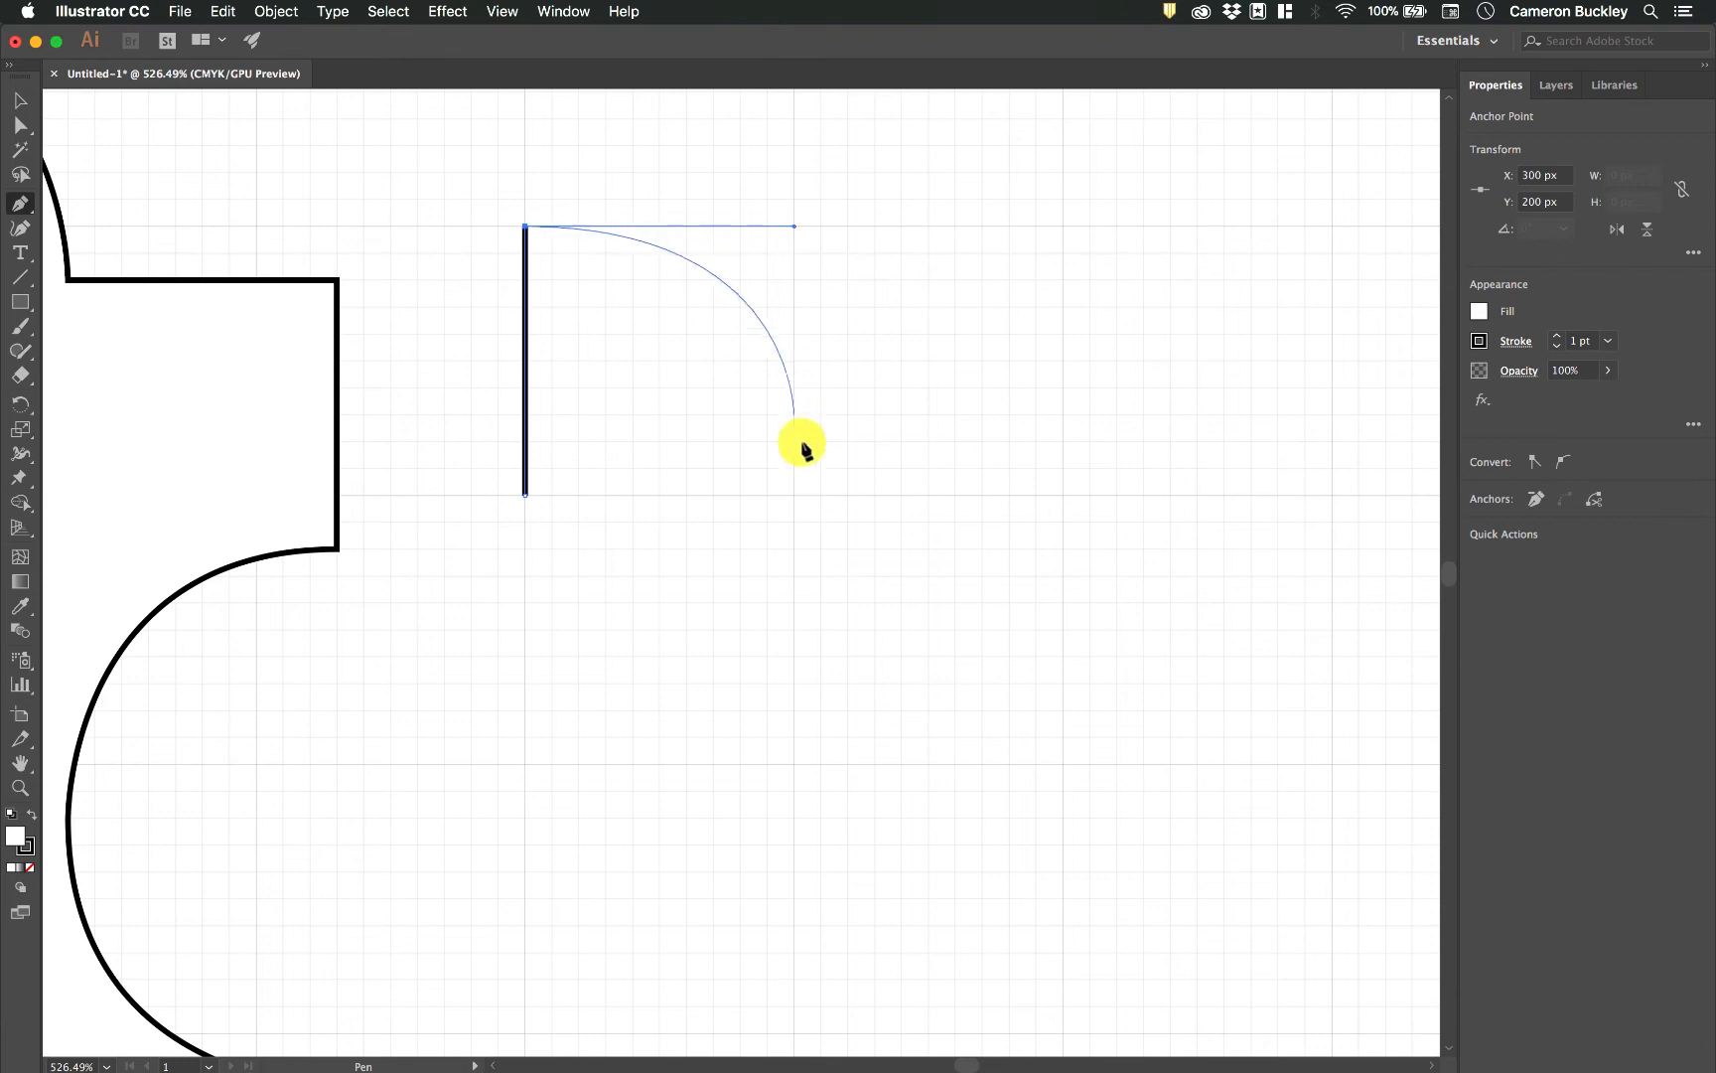
click(794, 493)
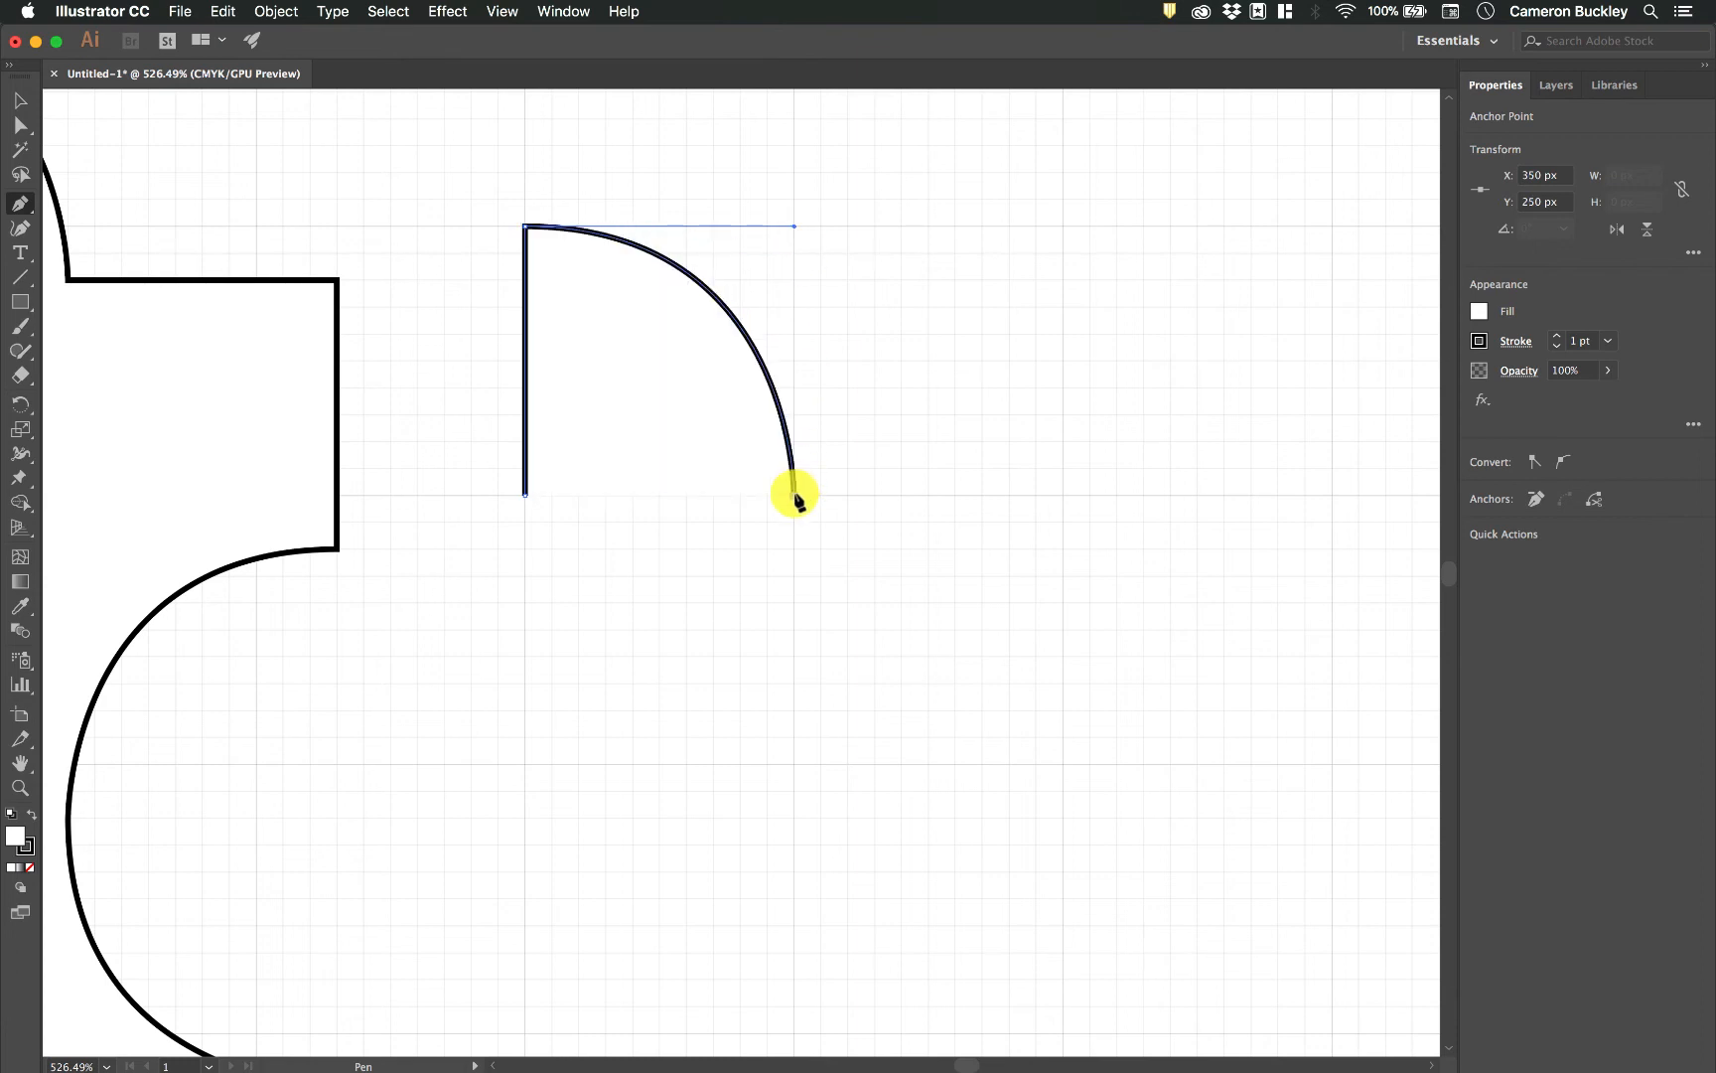
Add a straight edge to X 350, Y 200 px, pull a 50 px horizontal handle, and curve to X 400, Y 250 px.
drag(795, 493, 793, 239)
click(793, 227)
drag(793, 227, 1063, 226)
click(1063, 495)
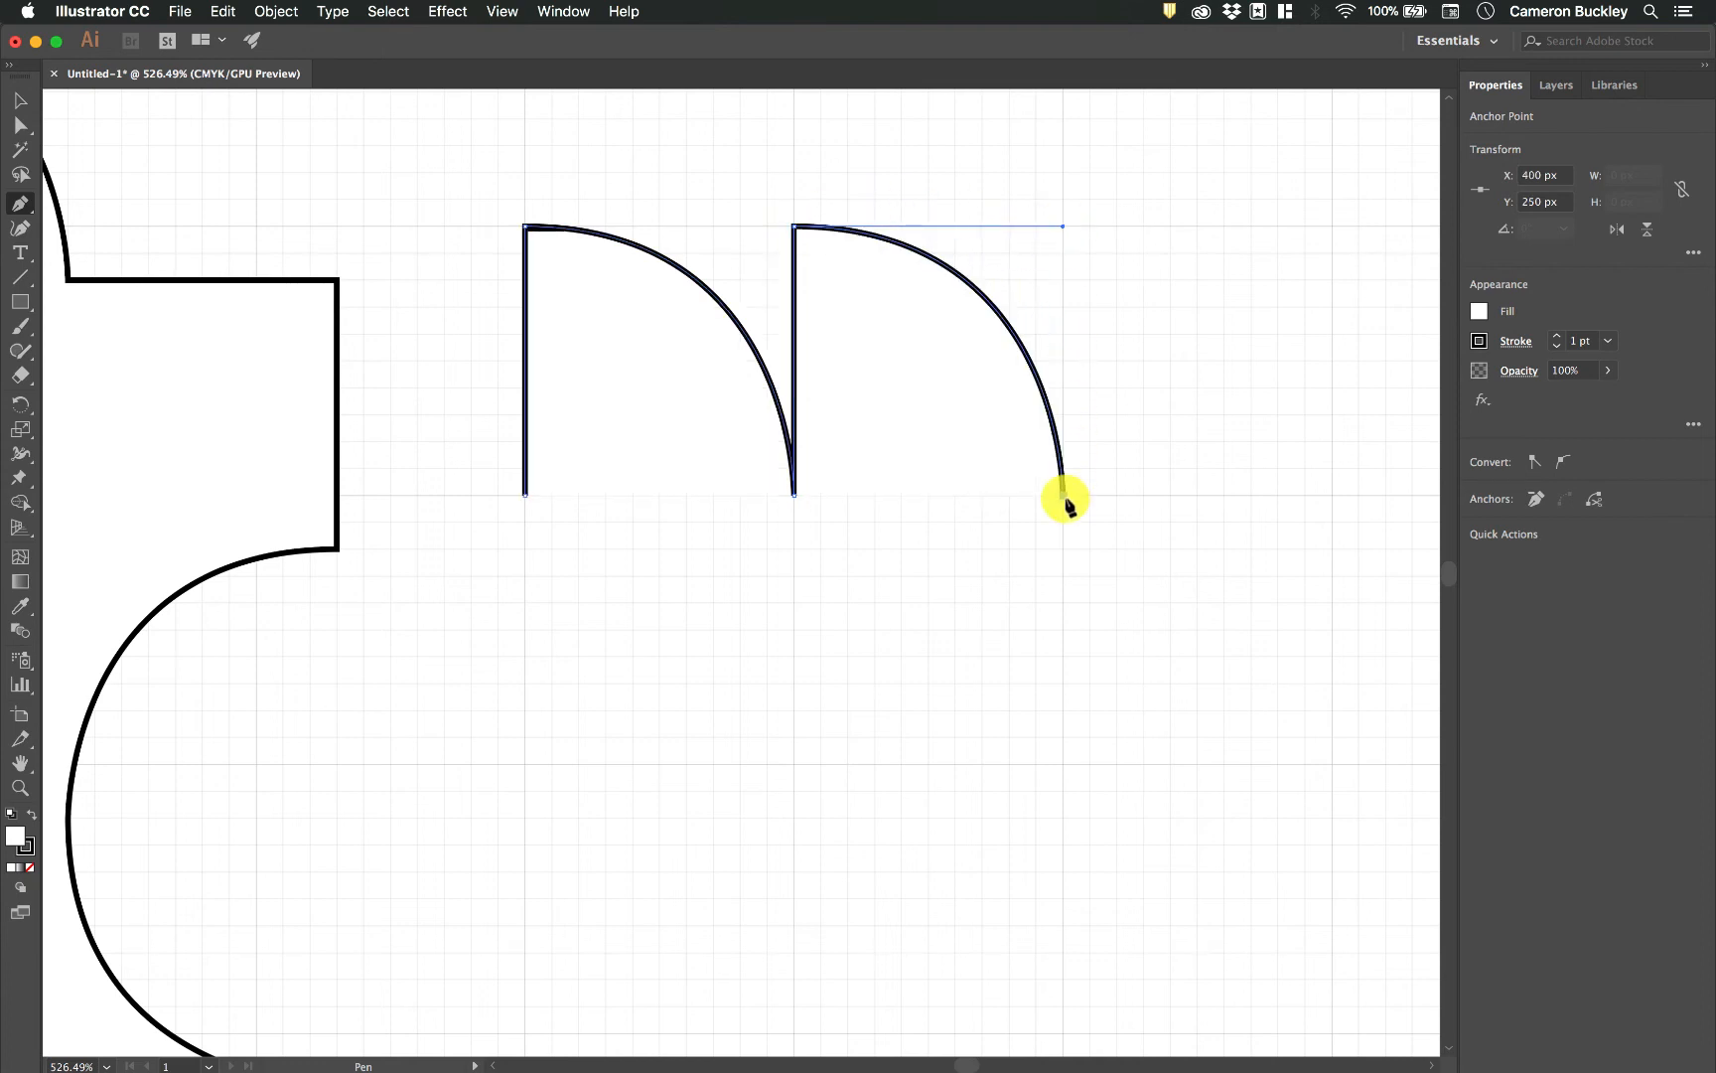
Pull a 50 px horizontal handle from X 400, Y 250 px, curve to X 450, Y 300 px, and add a straight edge to X 400, Y 300 px.
scroll(1065, 498, right, 3)
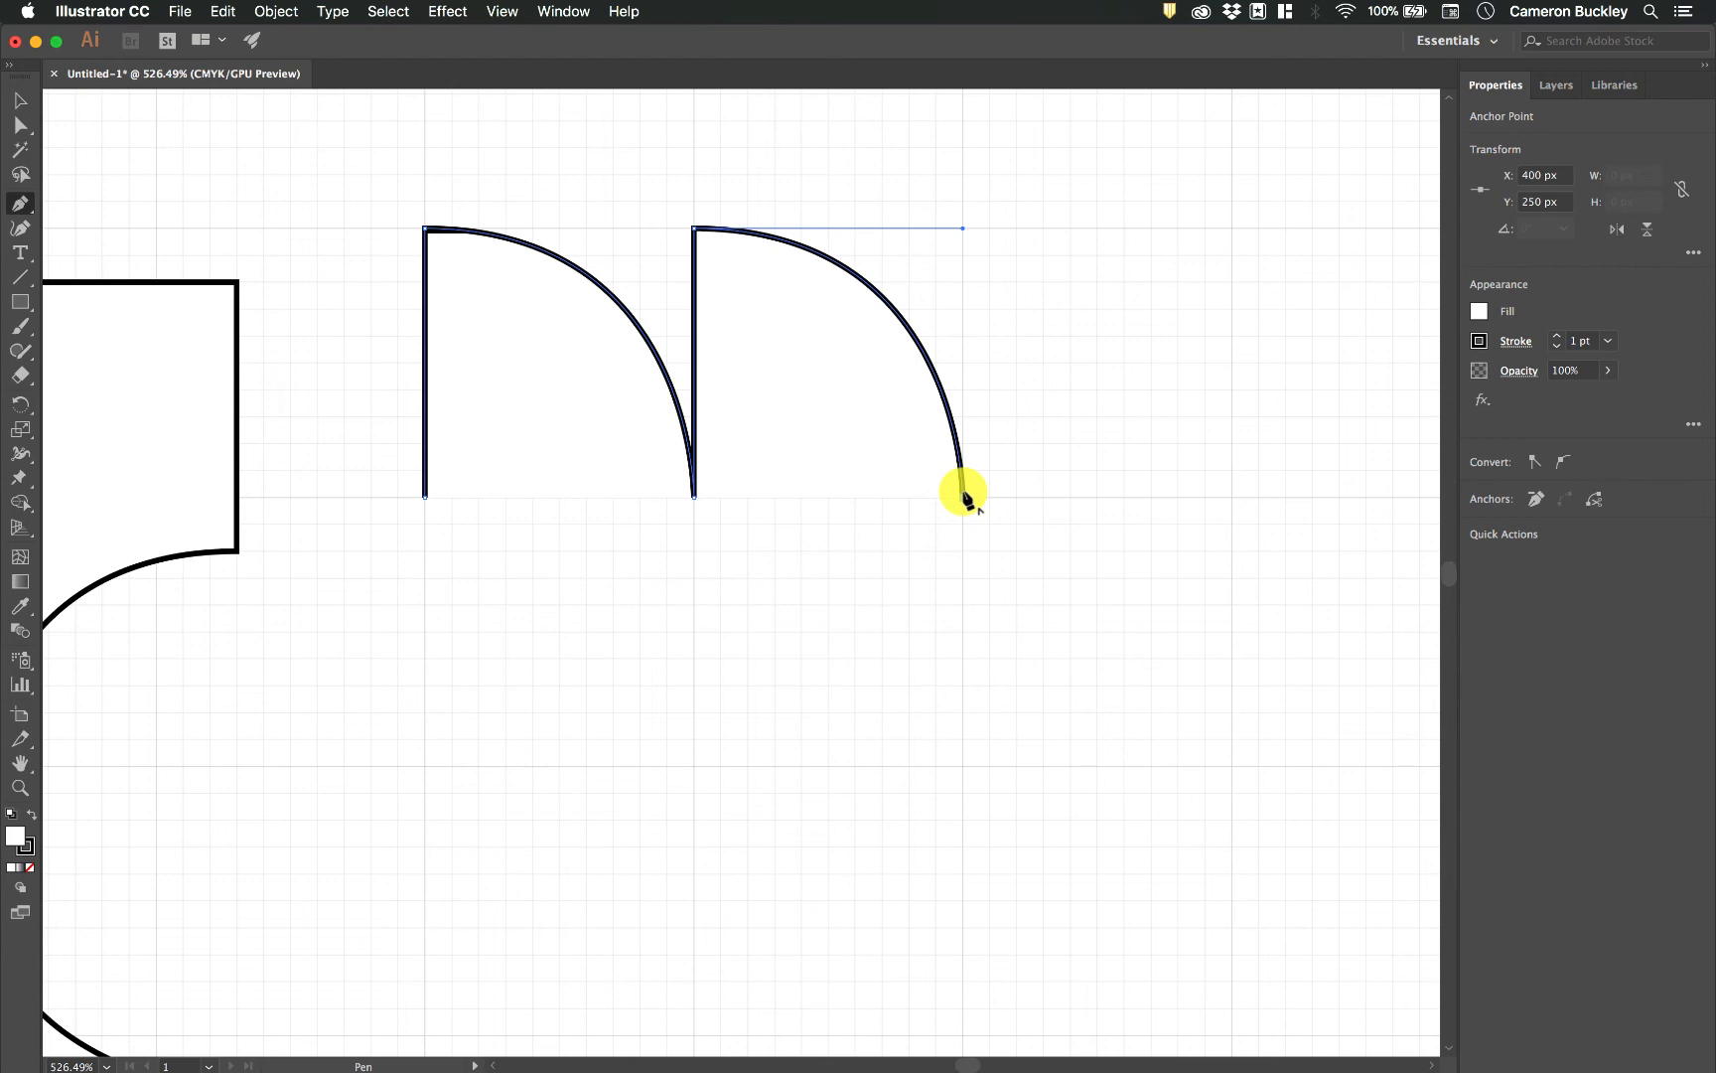
scroll(966, 494, down, 2)
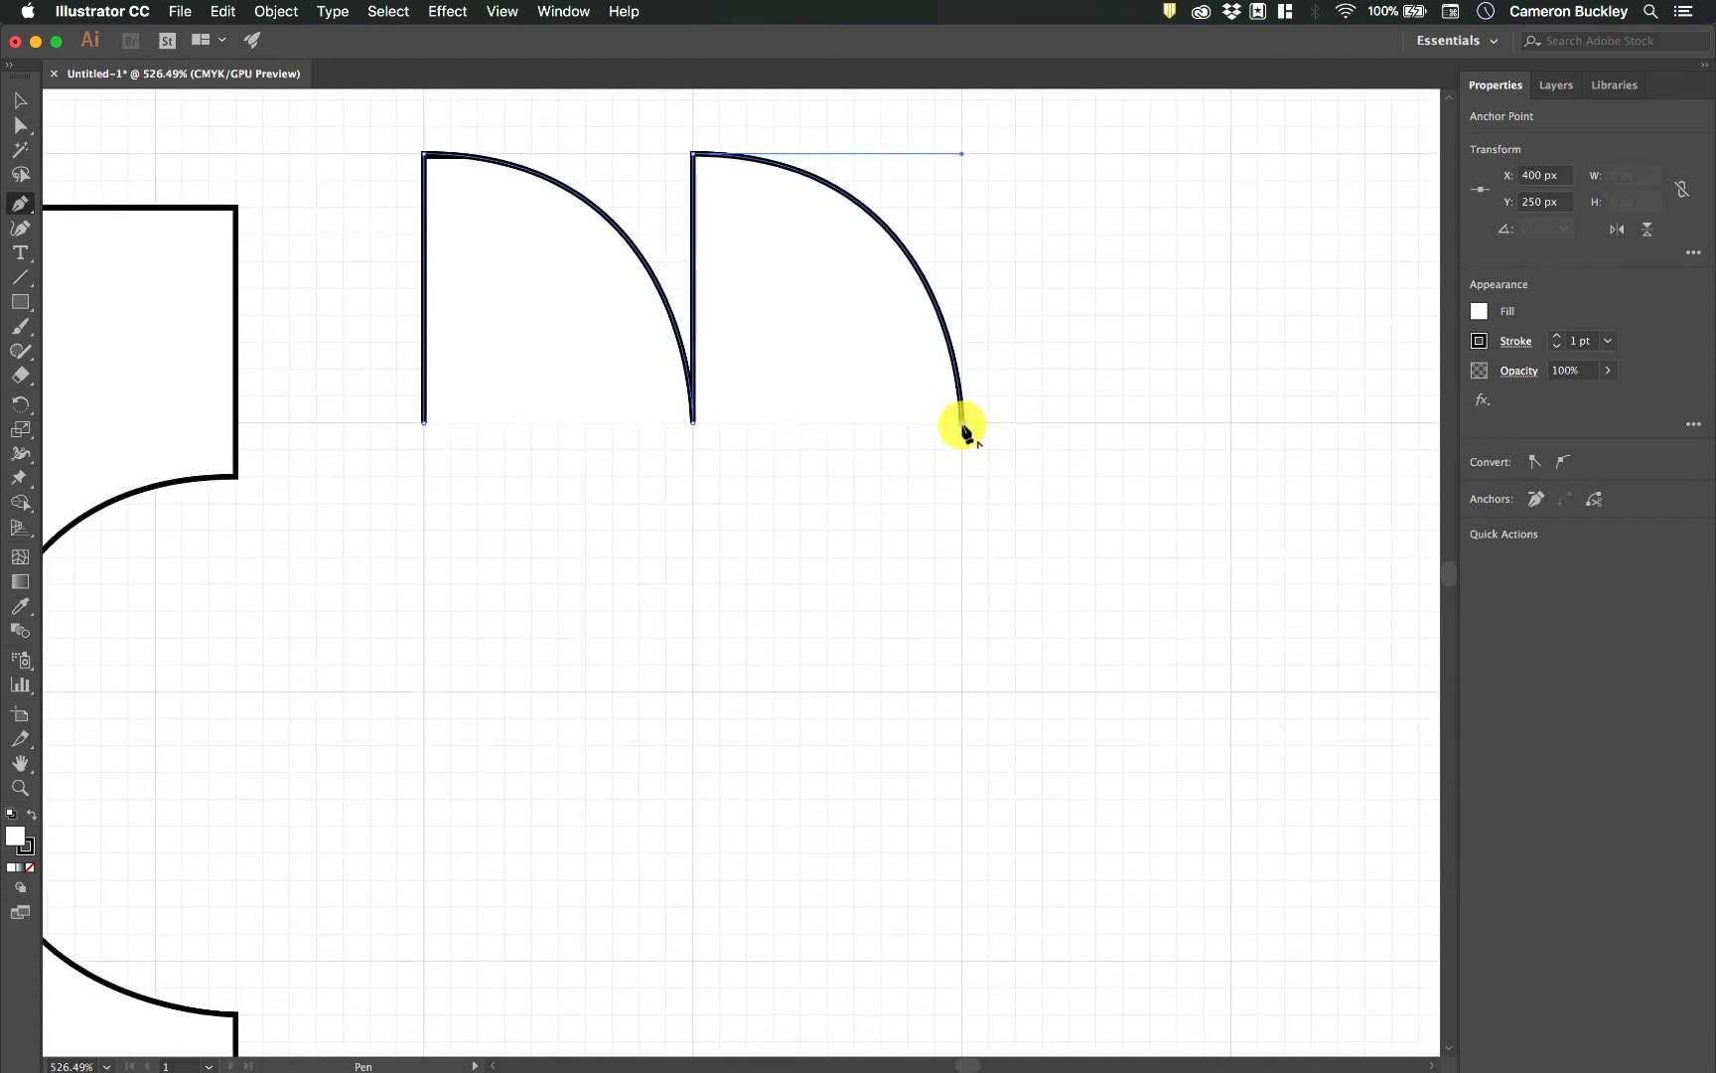
drag(963, 424, 1232, 447)
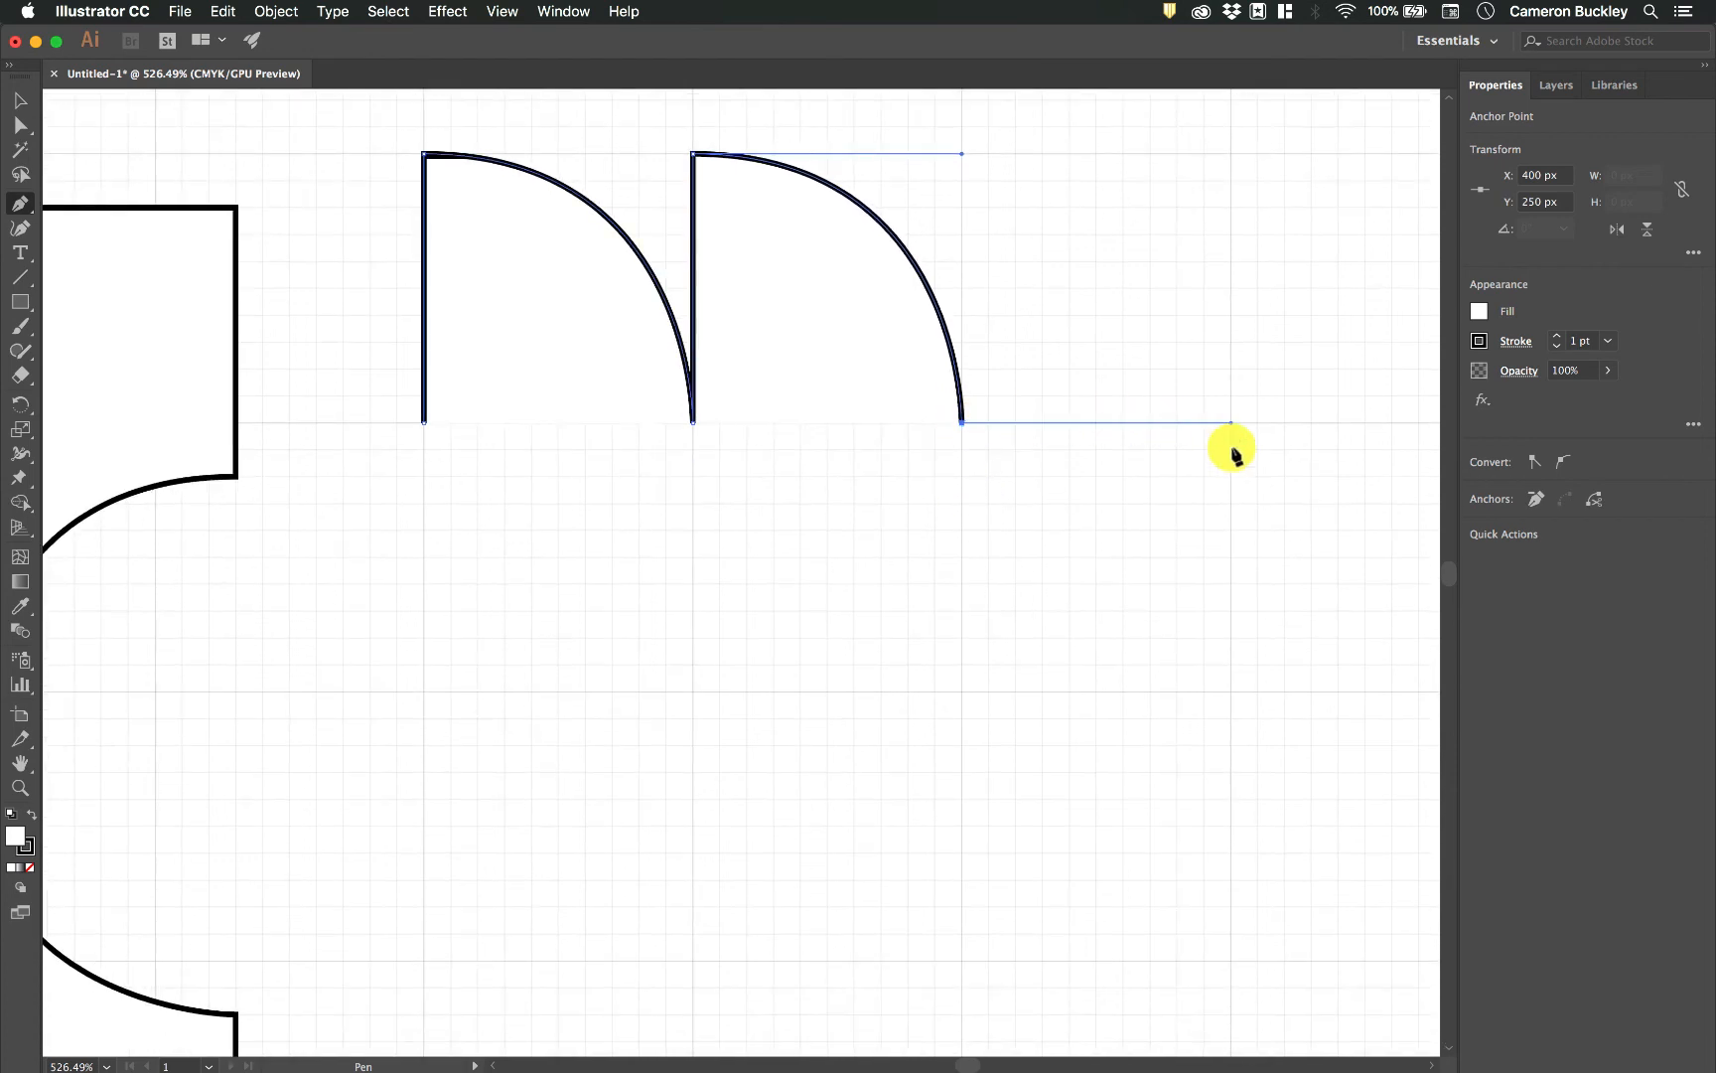
click(1231, 691)
click(962, 689)
Pull a 50 px horizontal handle, curve to X 450, Y 350 px, and add a straight edge to X 400, Y 350 px.
scroll(962, 692, down, 4)
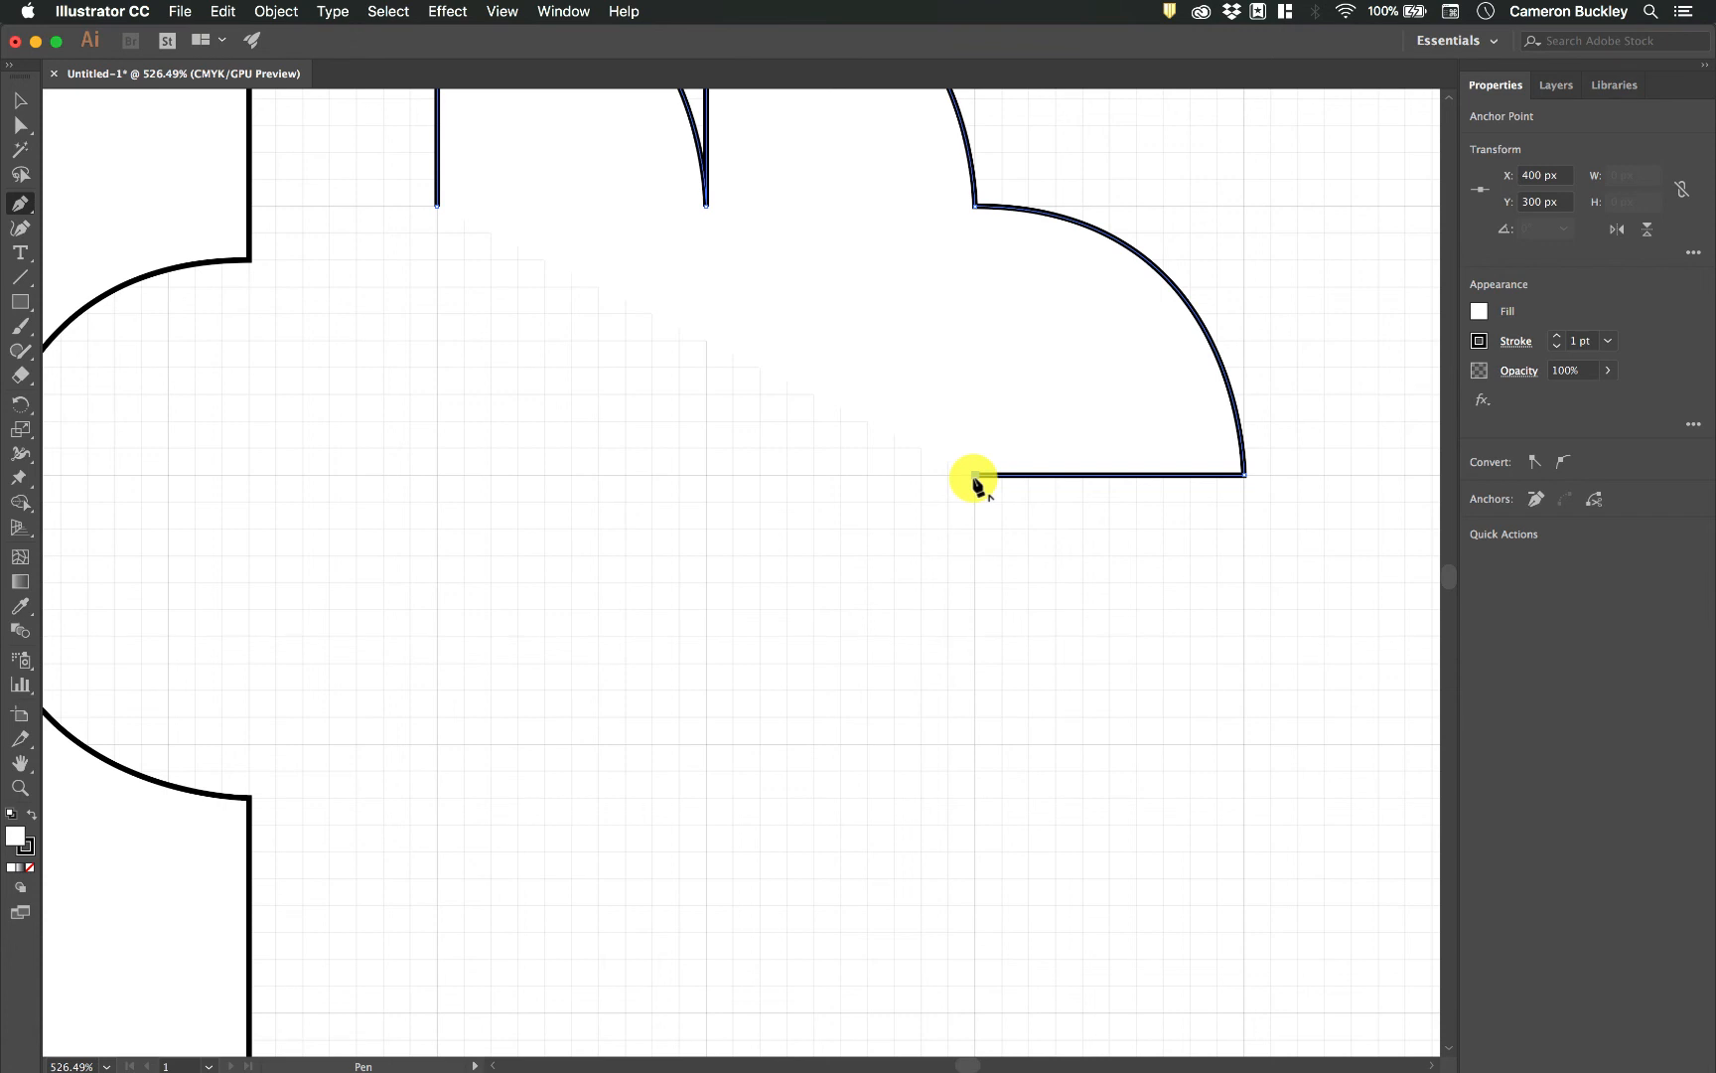
drag(974, 476, 1237, 478)
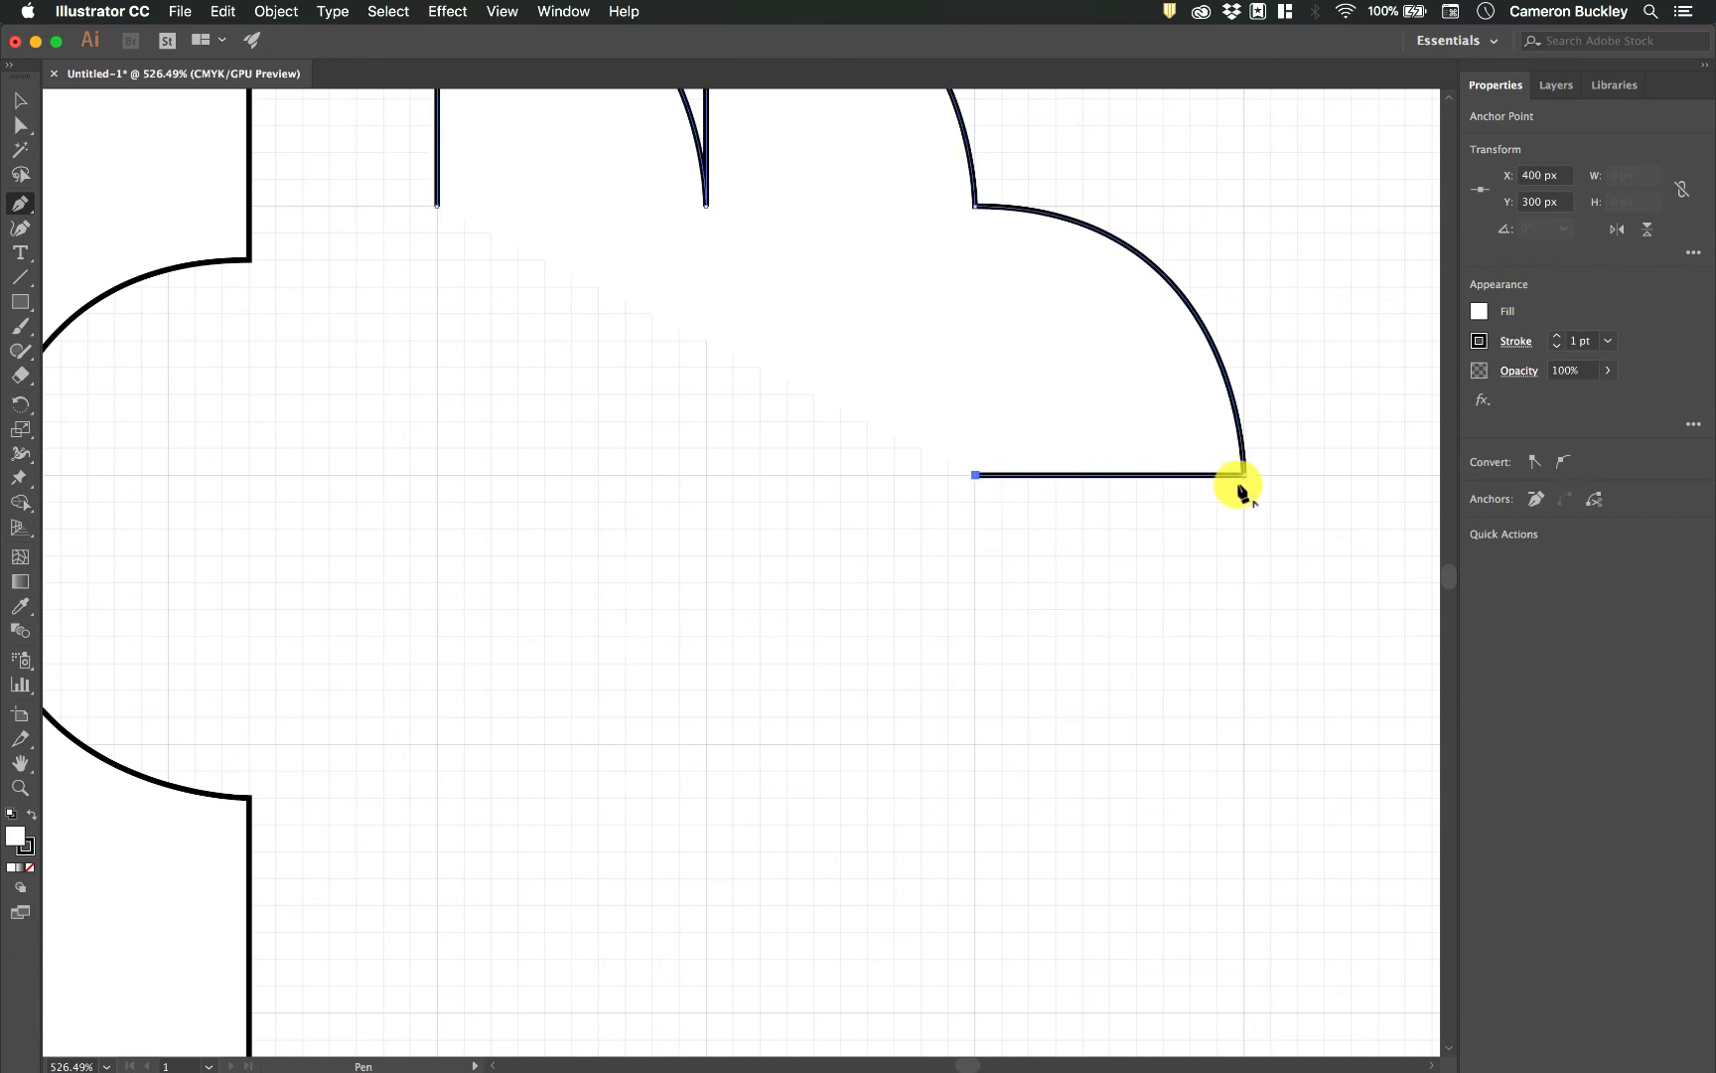
click(1244, 744)
click(975, 743)
scroll(975, 744, down, 5)
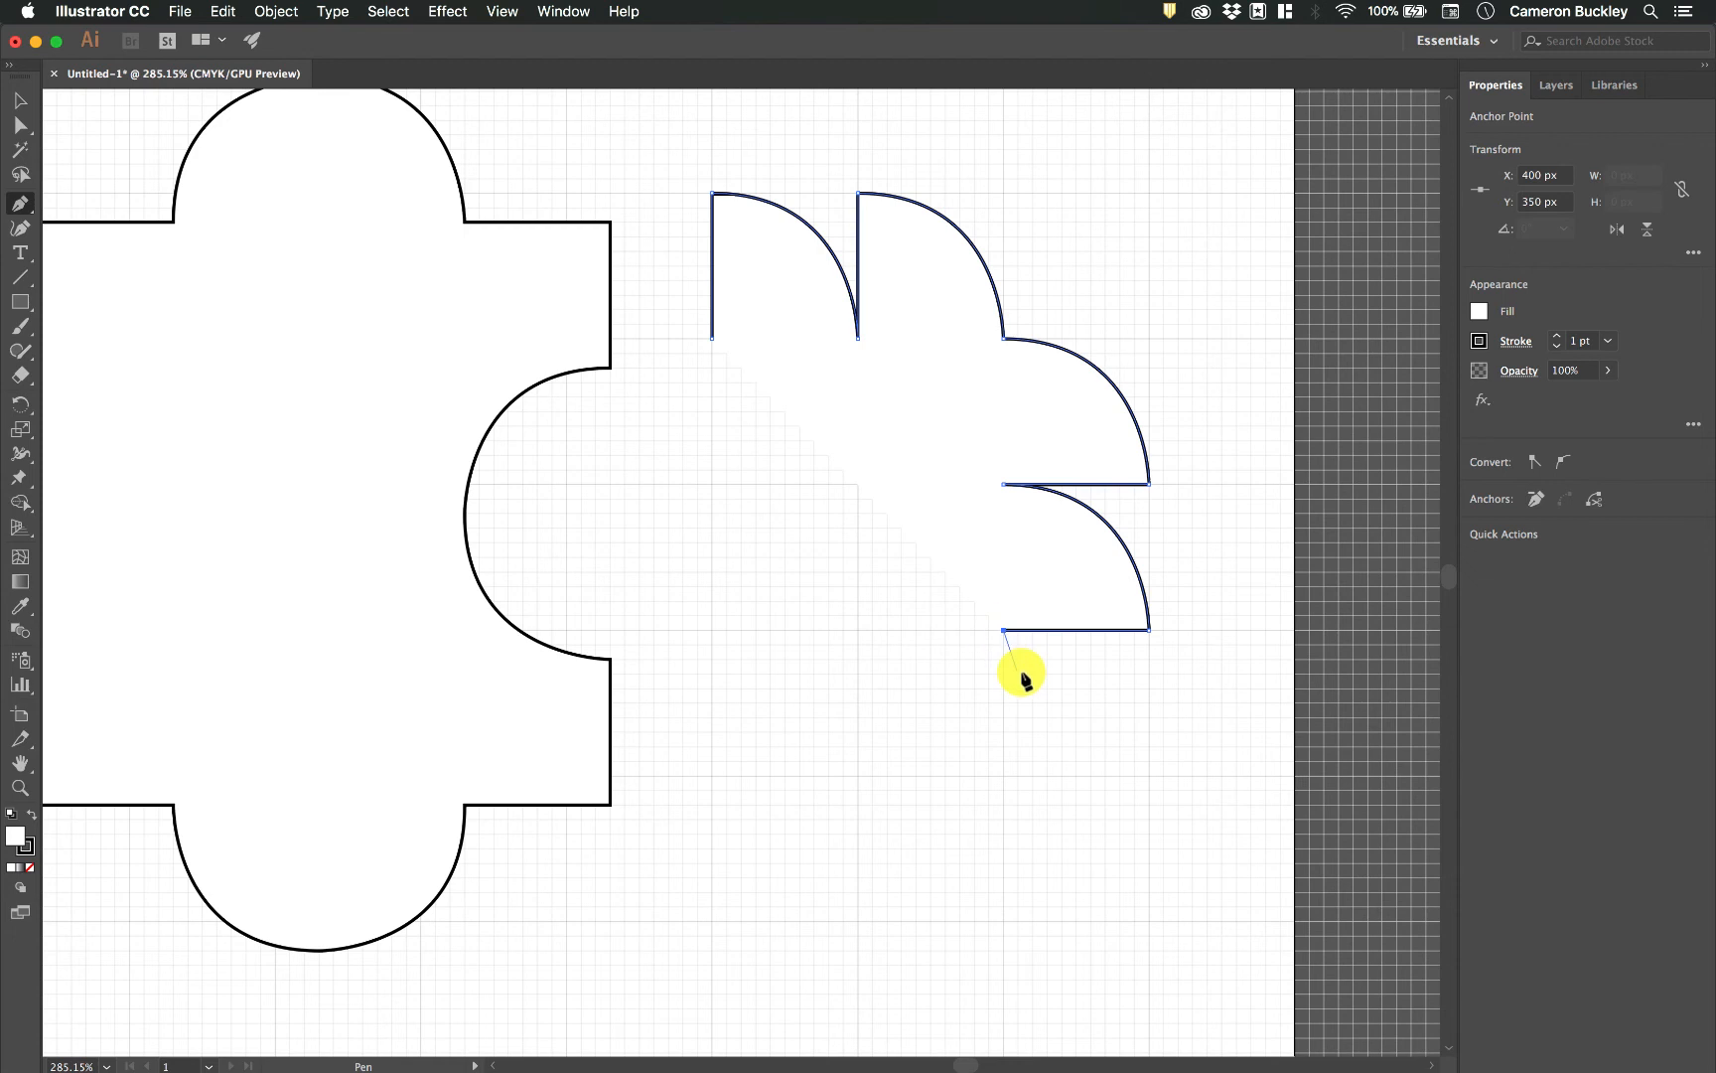
click(1003, 776)
click(858, 776)
click(1003, 776)
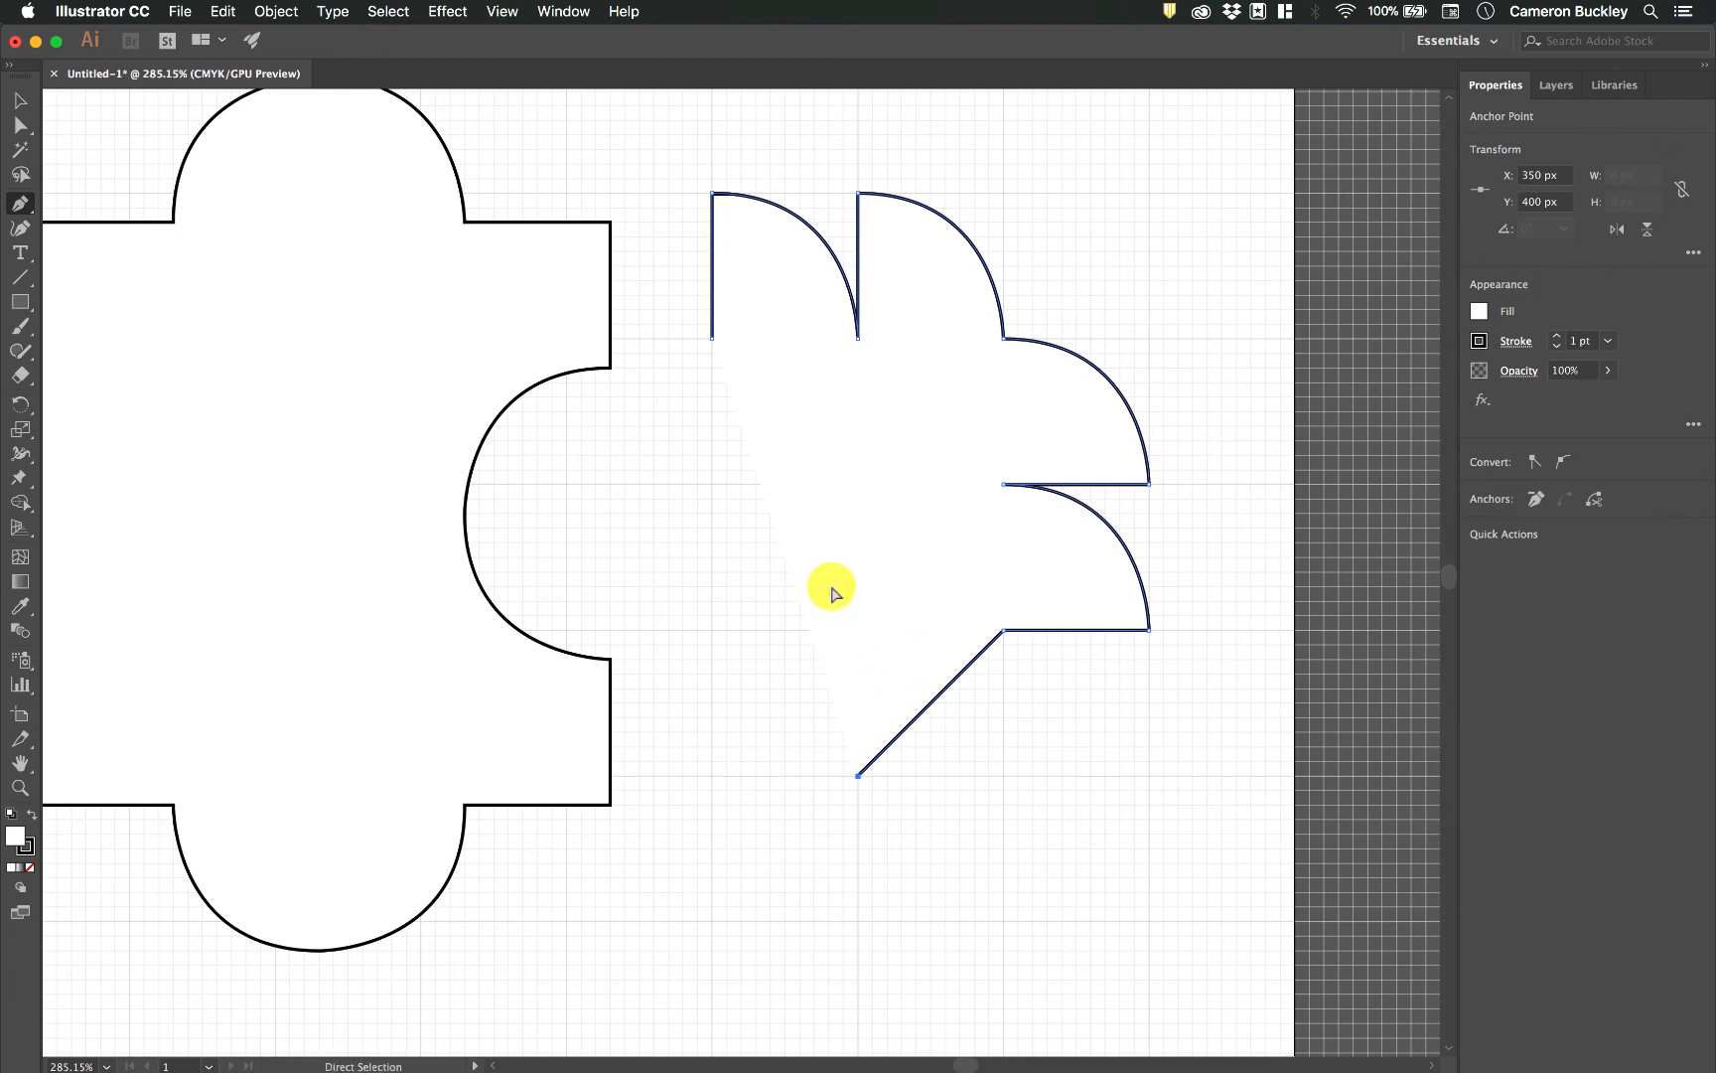
drag(858, 774, 905, 663)
Add a straight edge down to X 400, Y 400 px, pull a 50 px horizontal handle leftward, and curve to X 350, Y 350 px.
drag(1007, 778, 1005, 777)
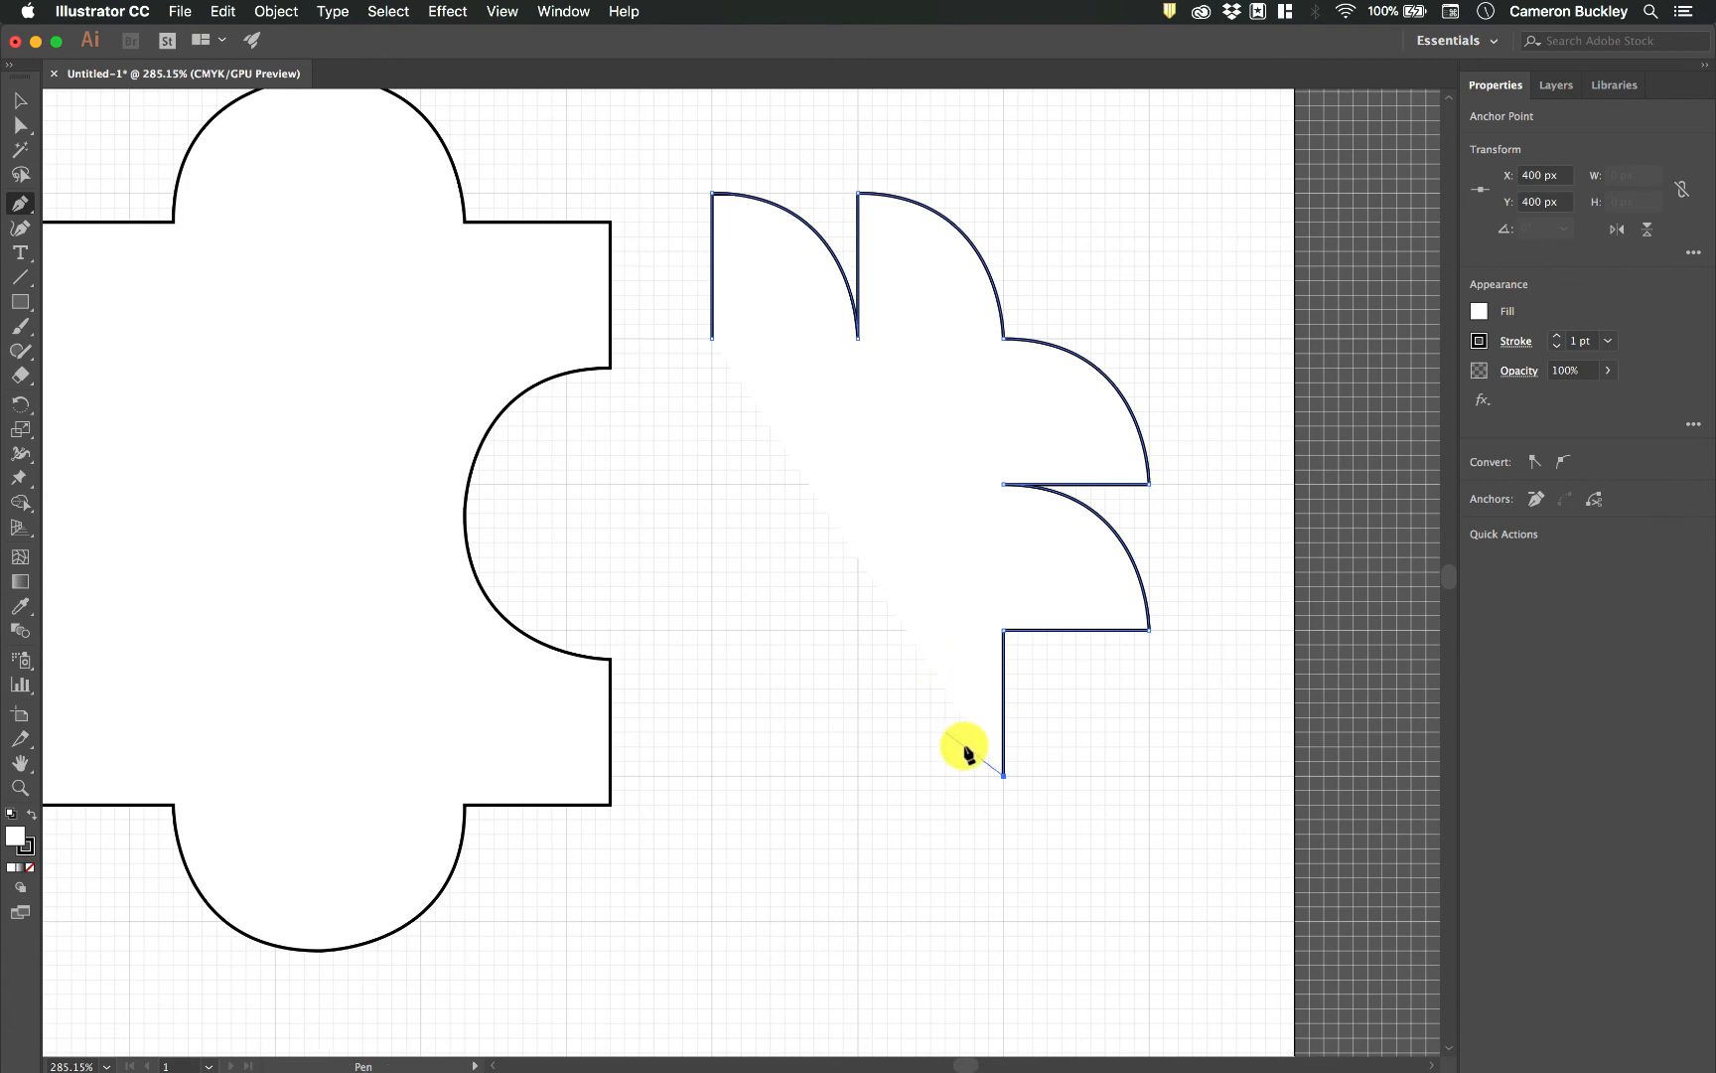
drag(1002, 775, 858, 775)
click(859, 631)
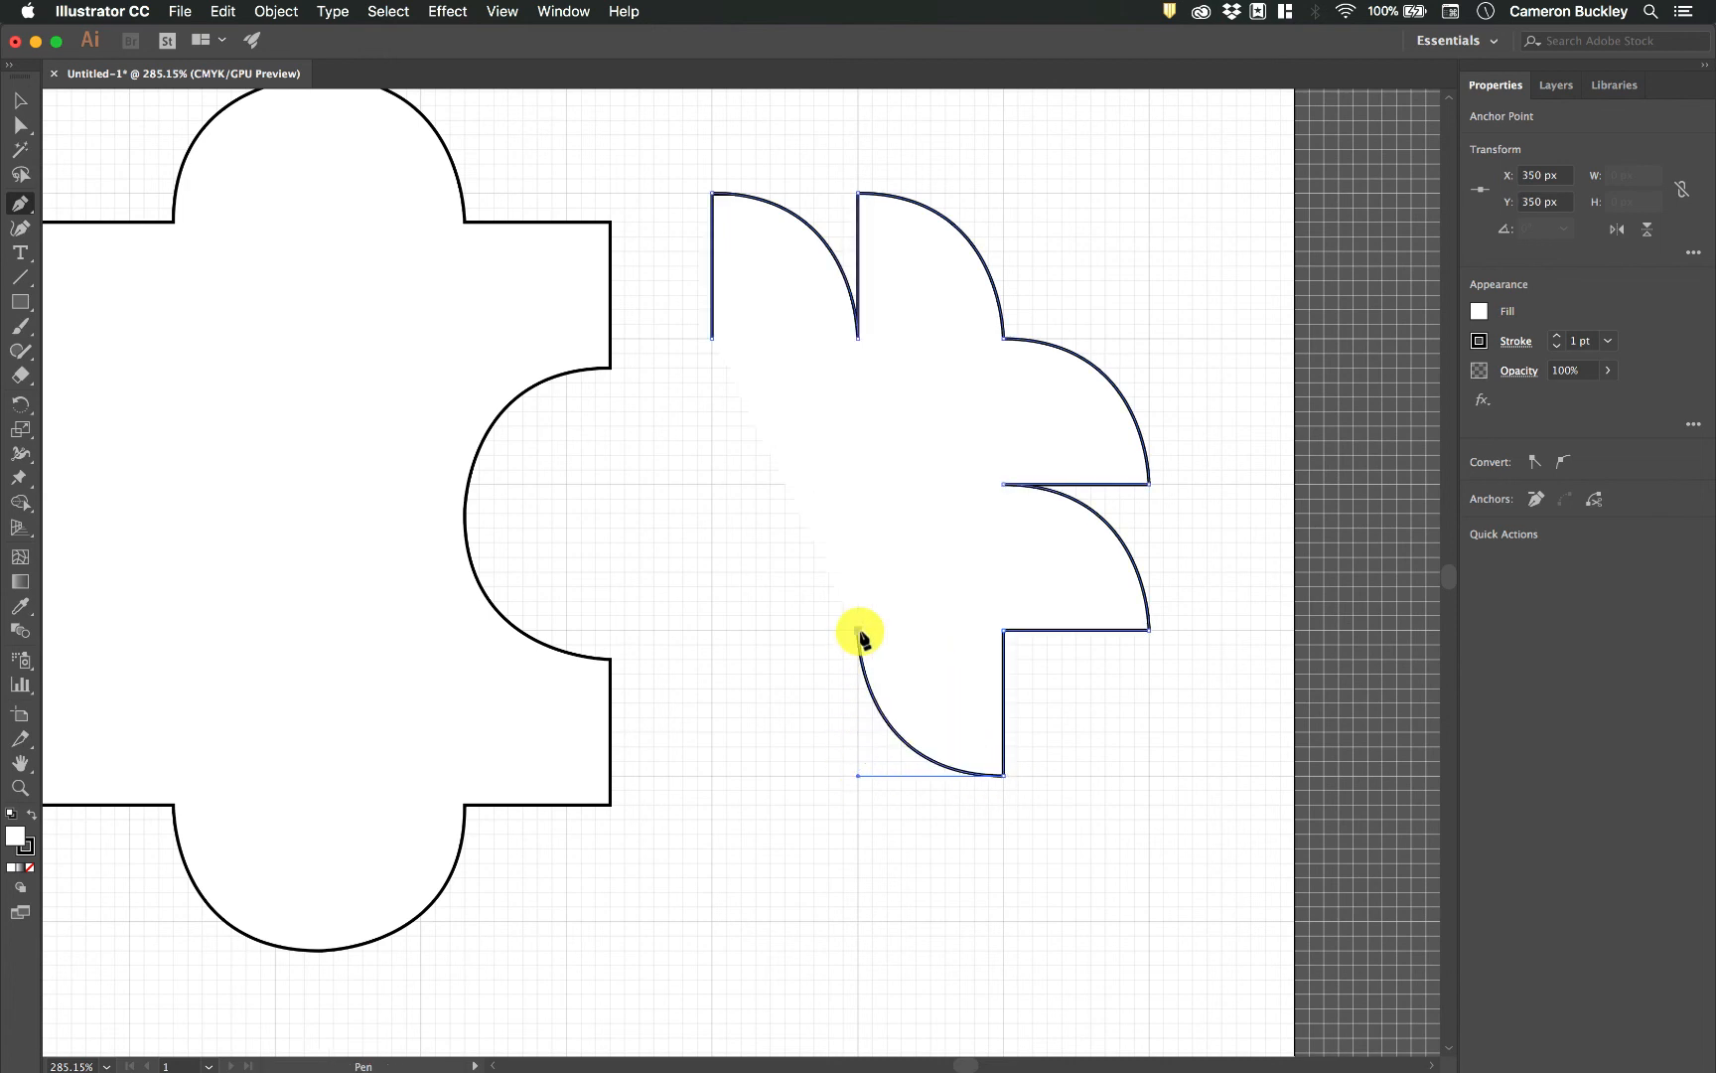
Continue the path with leftward horizontal handles of 50 px and 30 px, curving to X 300, Y 300 px and X 270, Y 275 px.
super+click(834, 633)
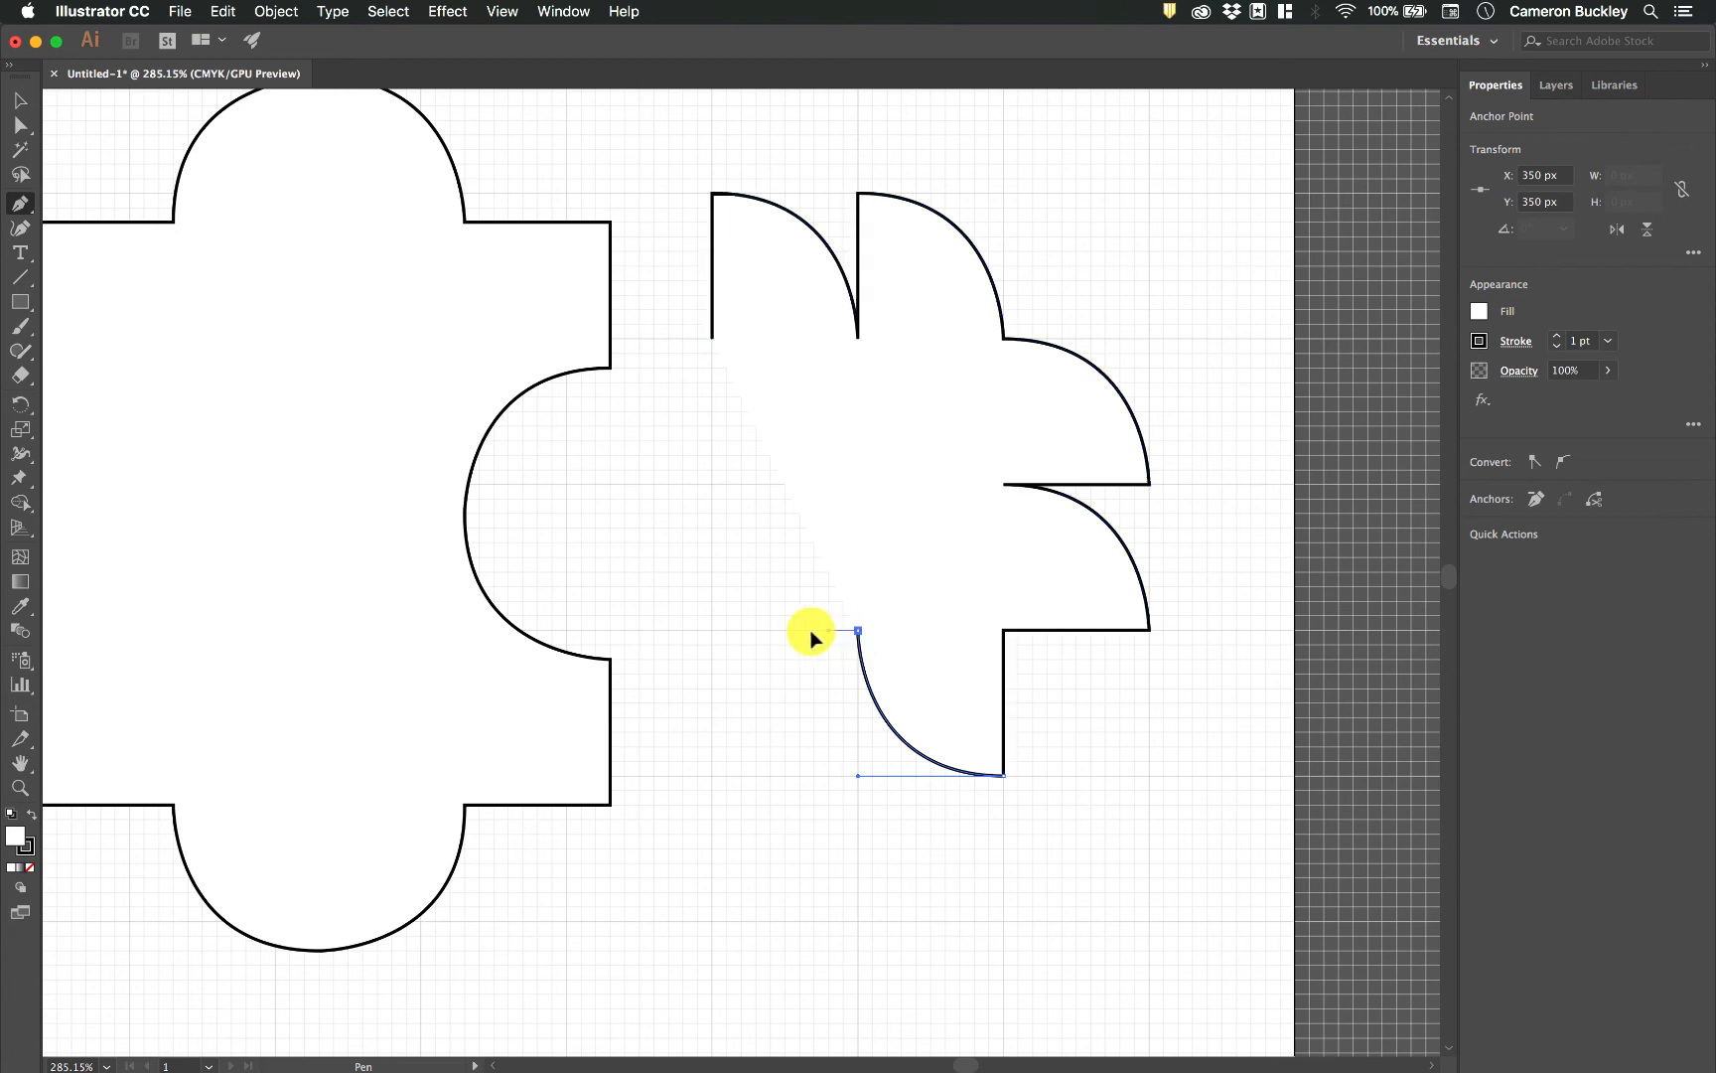
drag(713, 634, 711, 629)
click(711, 484)
drag(620, 472, 624, 484)
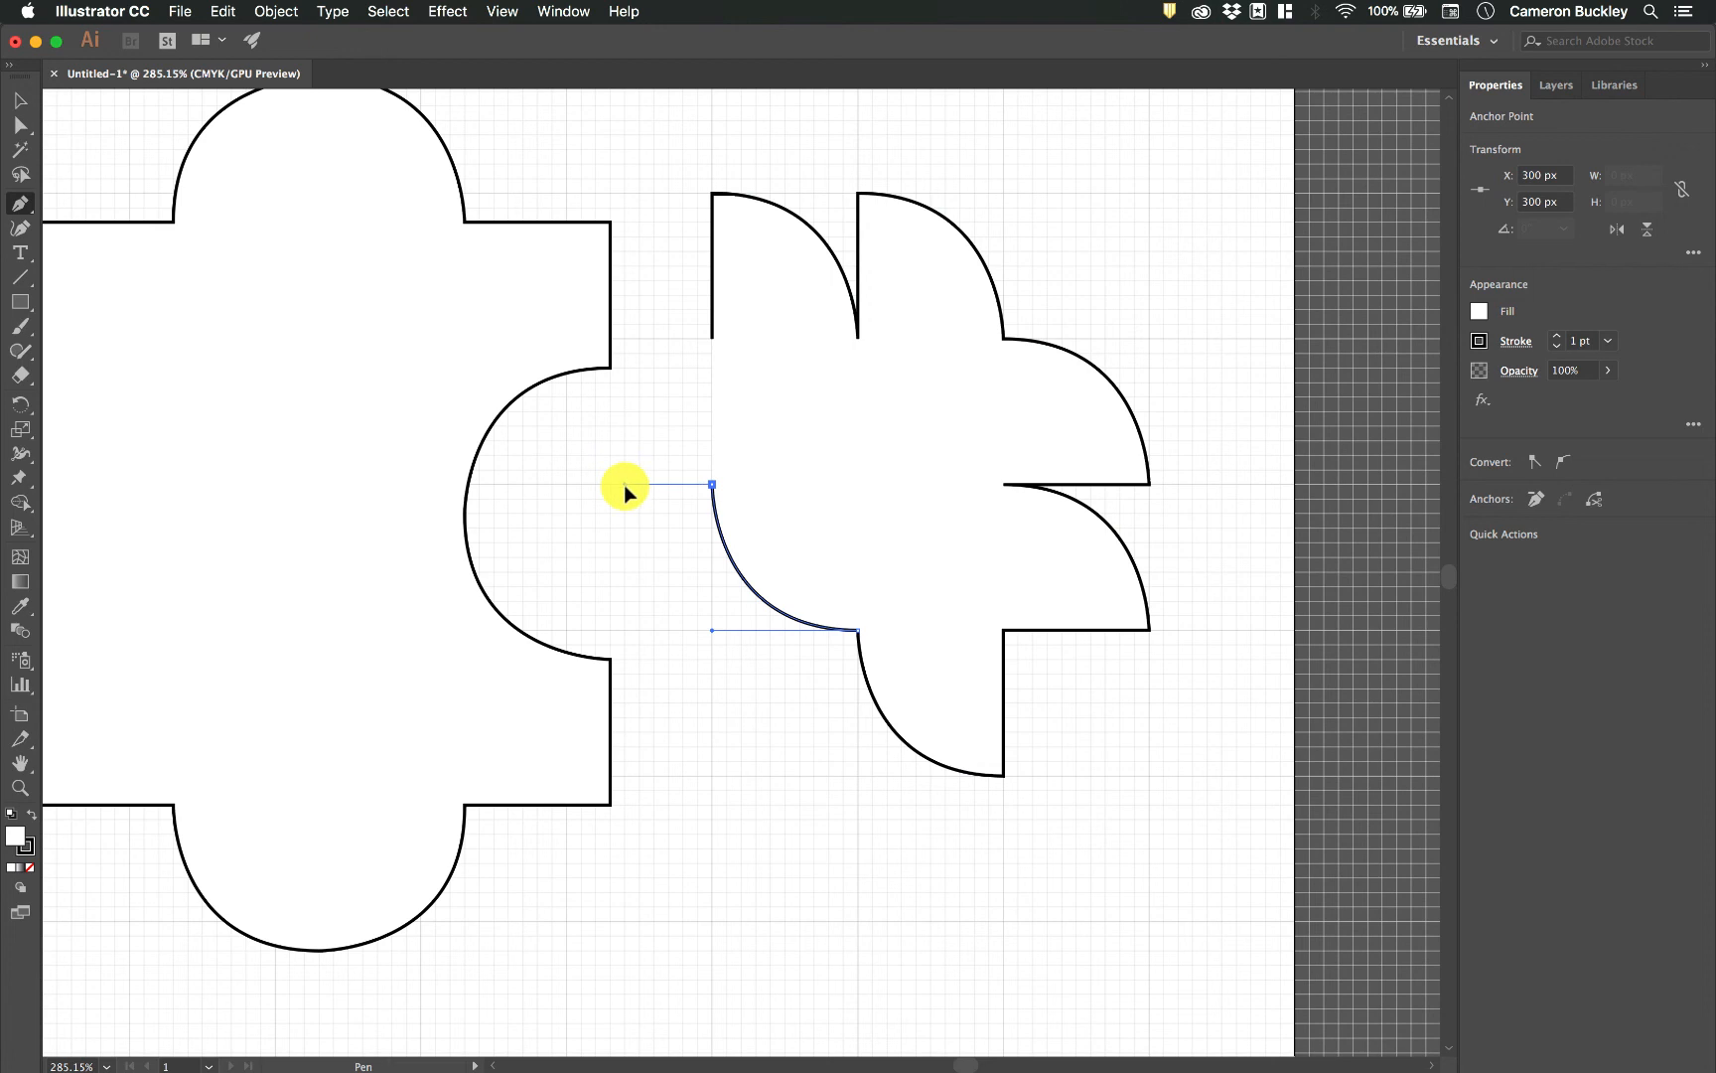
click(625, 413)
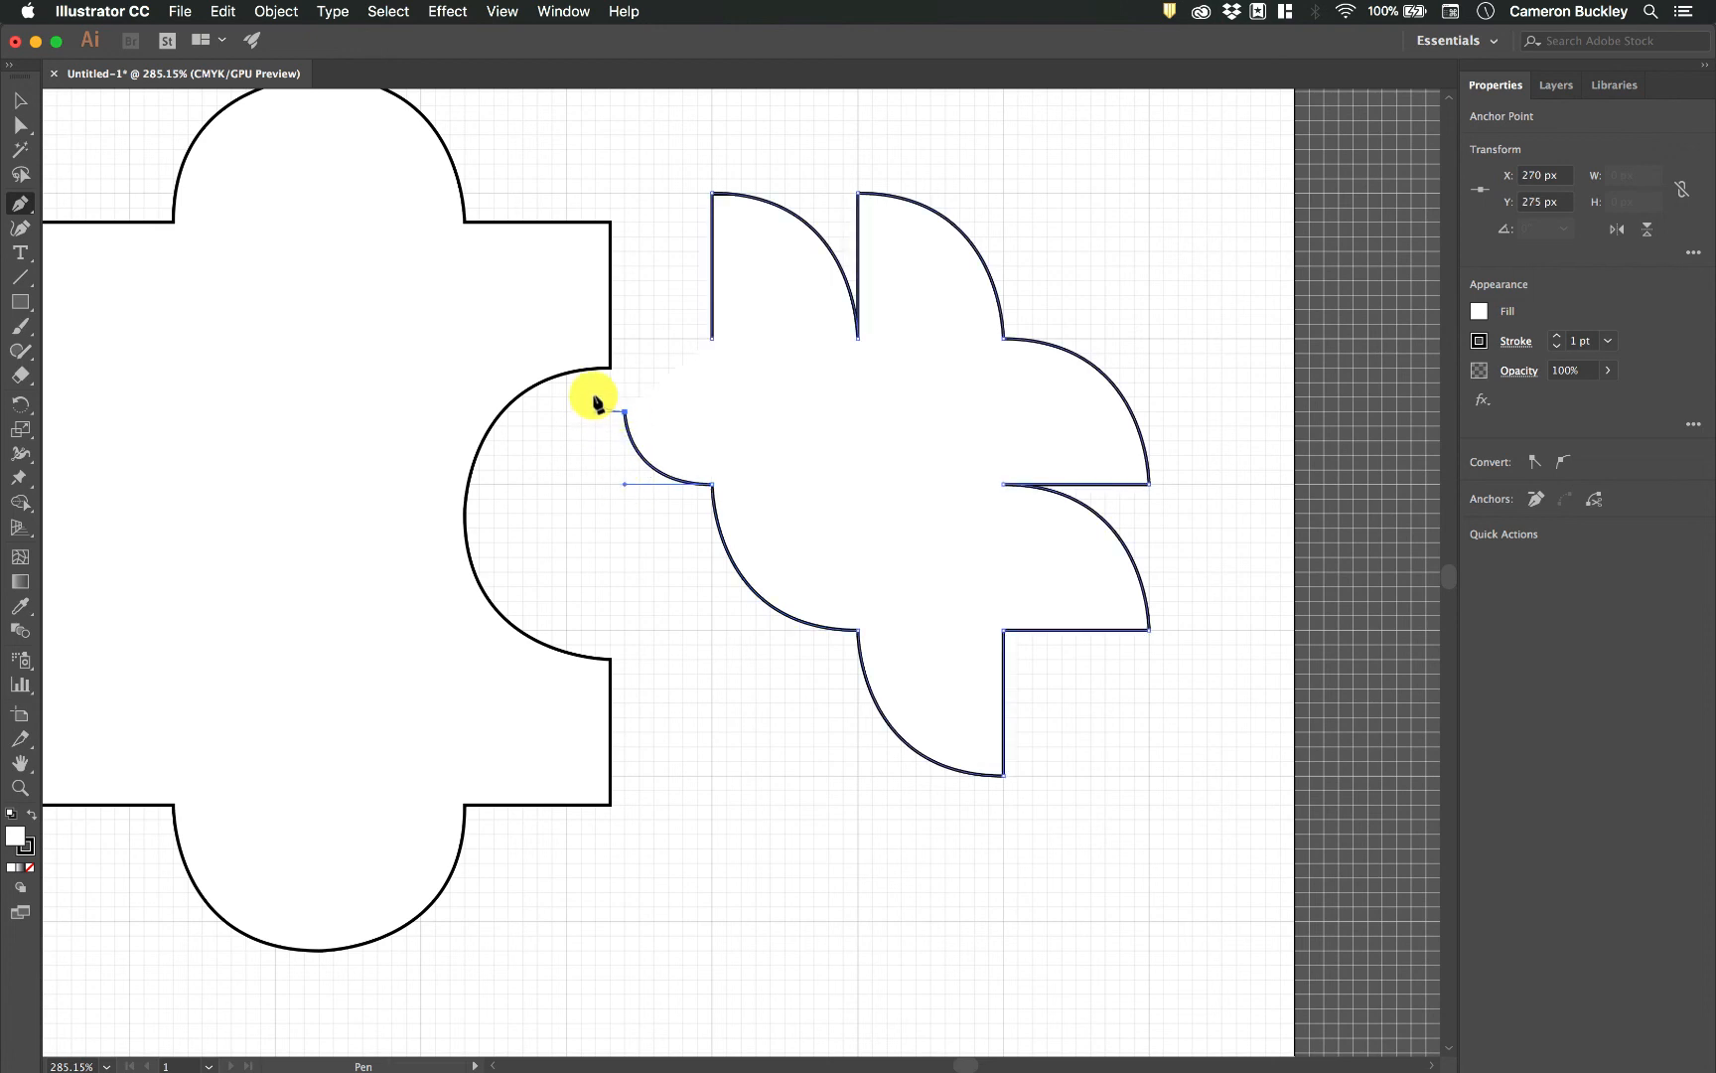
Curve to X 260, Y 270 px and about X 285, Y 250 px for the beak and head, close the path at its start, and deselect it.
super+click(594, 401)
drag(632, 393, 667, 389)
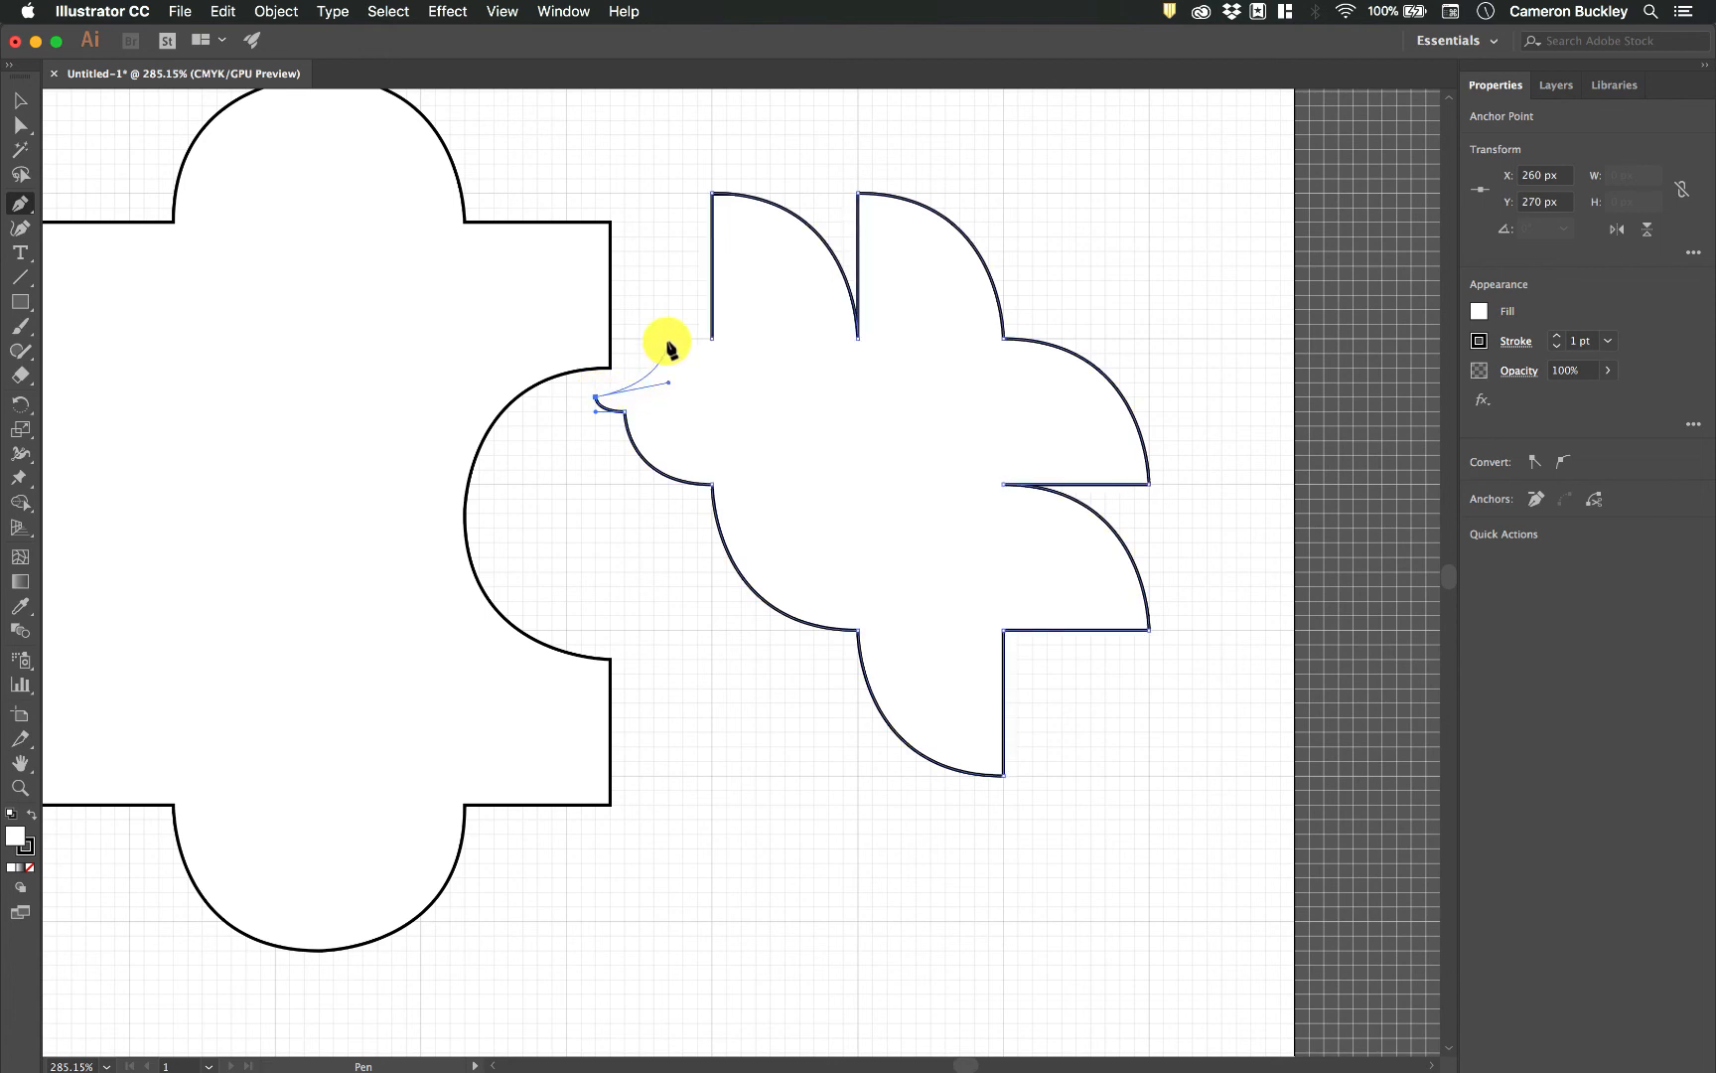
click(666, 341)
click(711, 338)
click(20, 101)
click(850, 831)
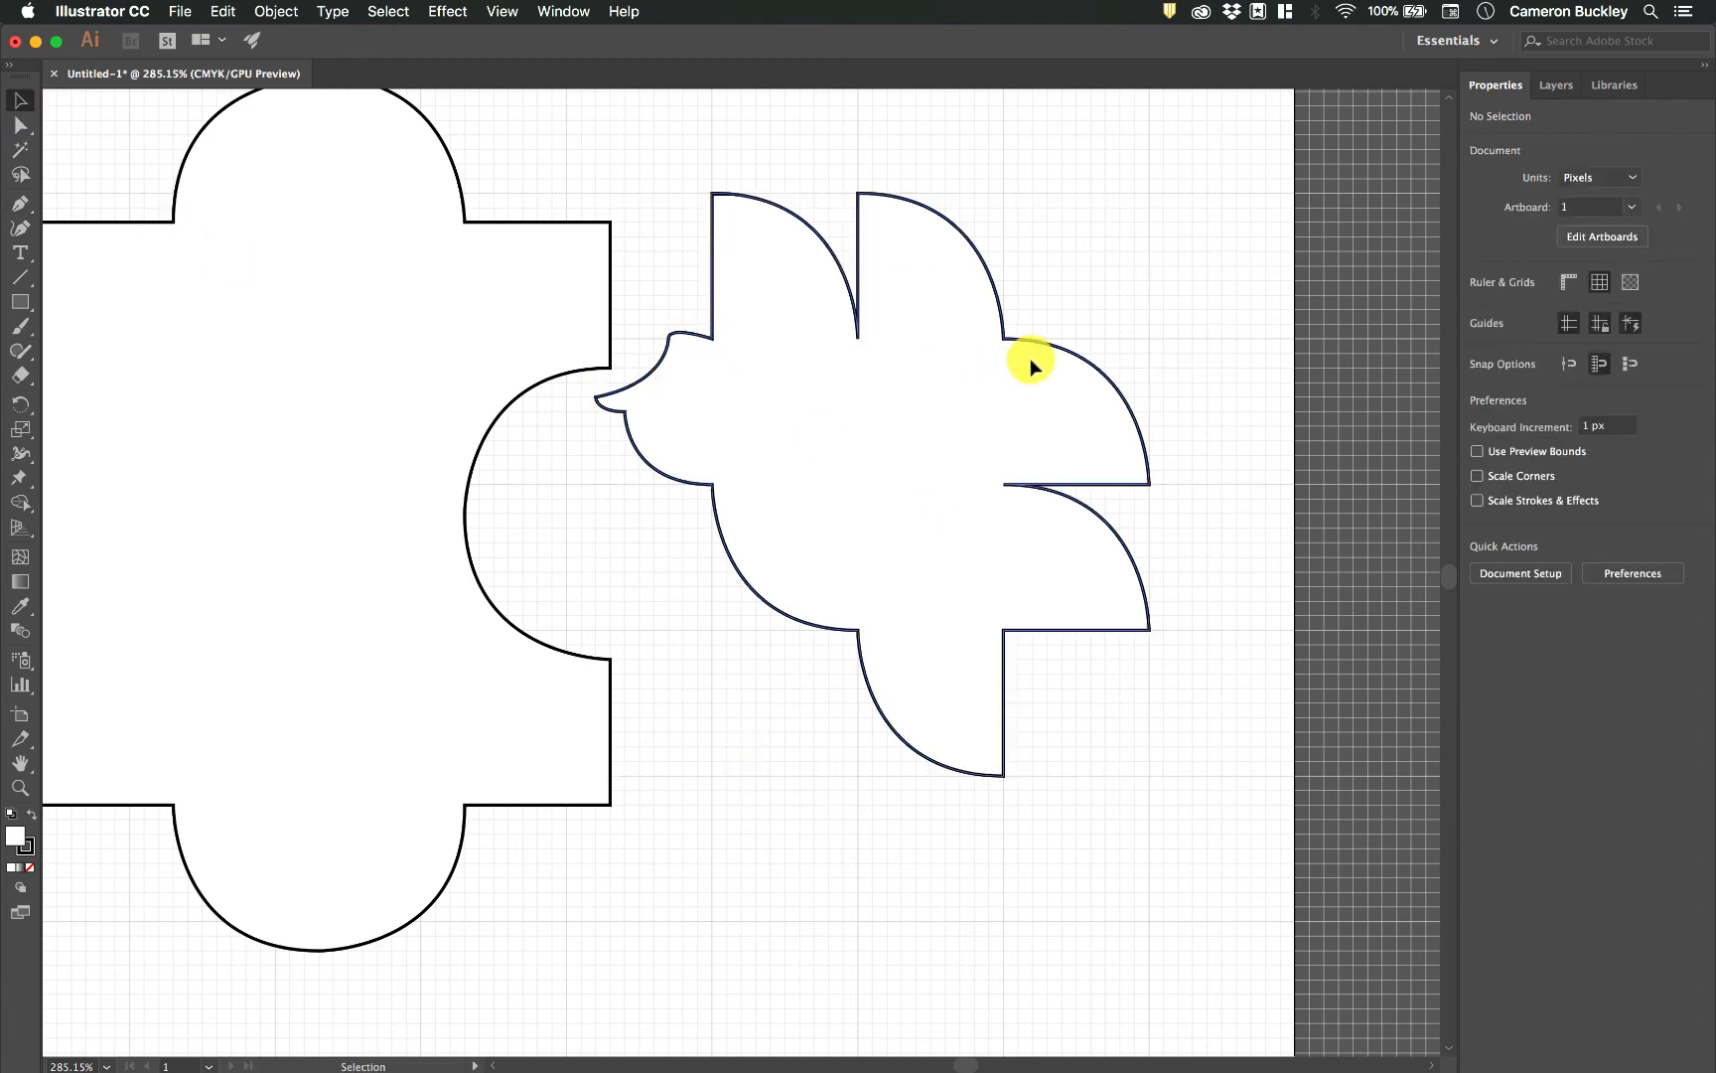
Select the finished bird-like path, view it with the whole artboard, and deselect it.
click(1058, 337)
scroll(1061, 342, down, 1)
scroll(1058, 343, down, 5)
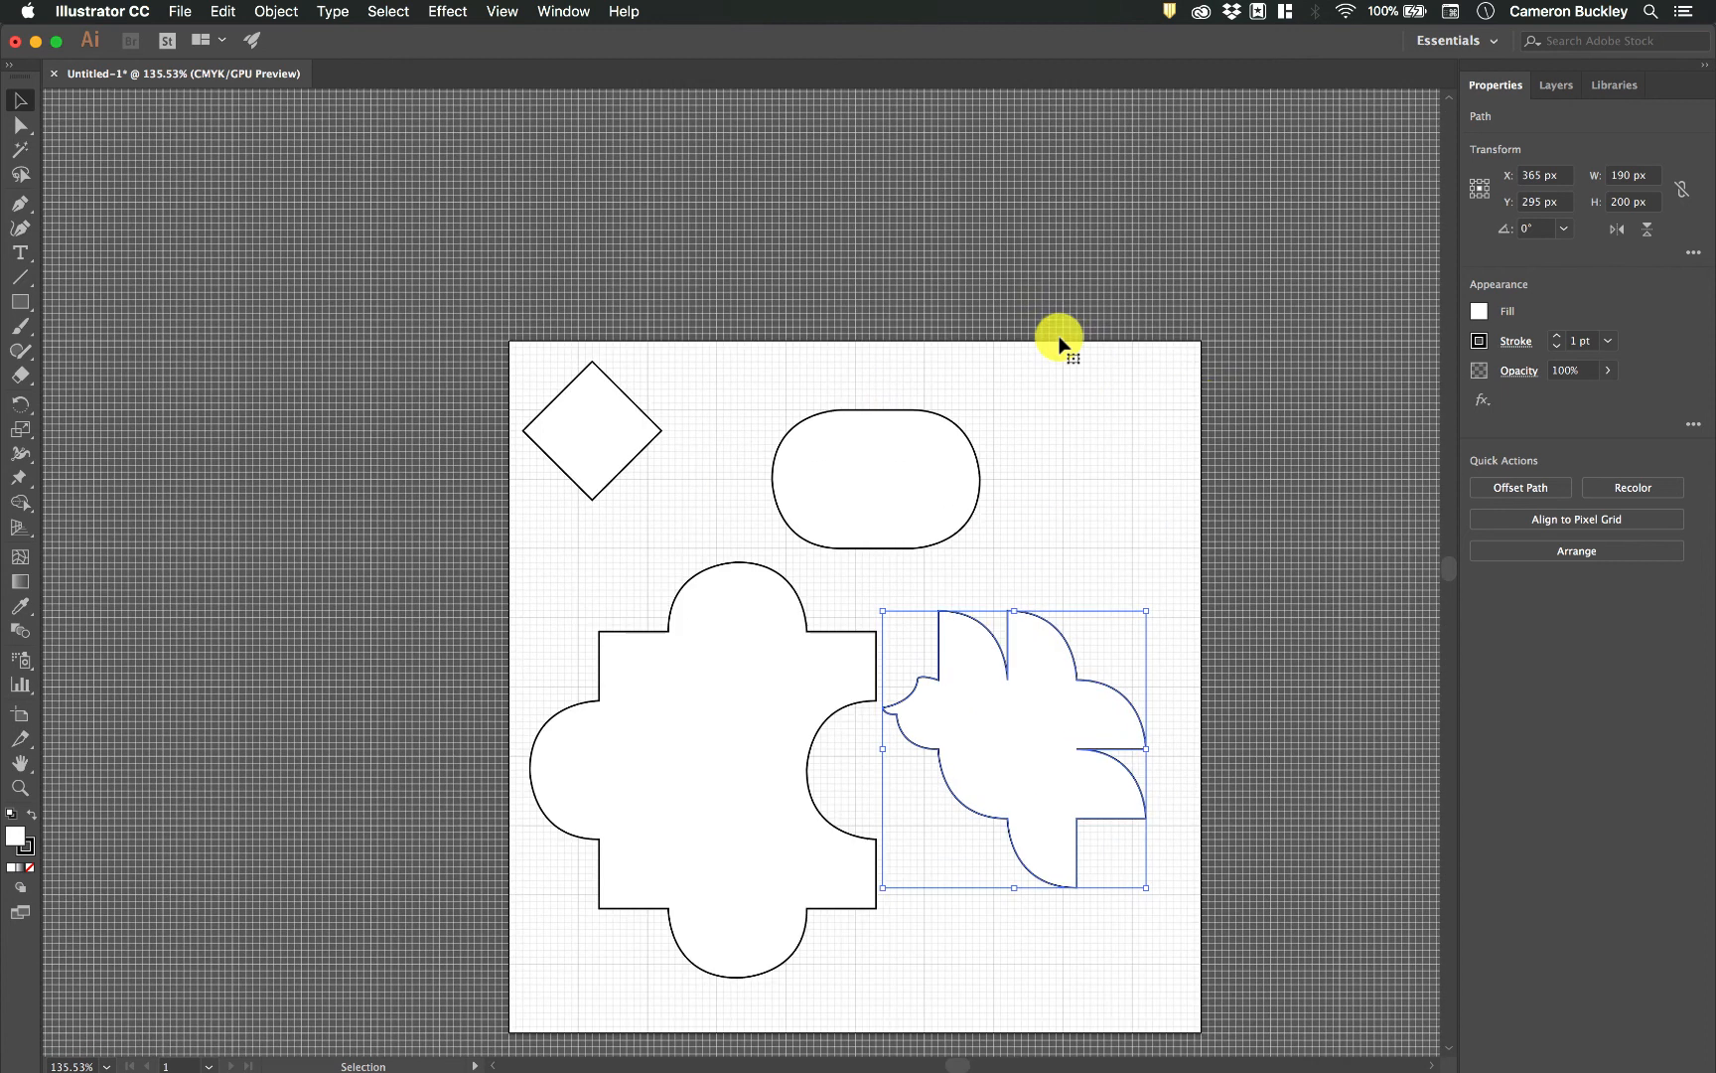
click(1213, 522)
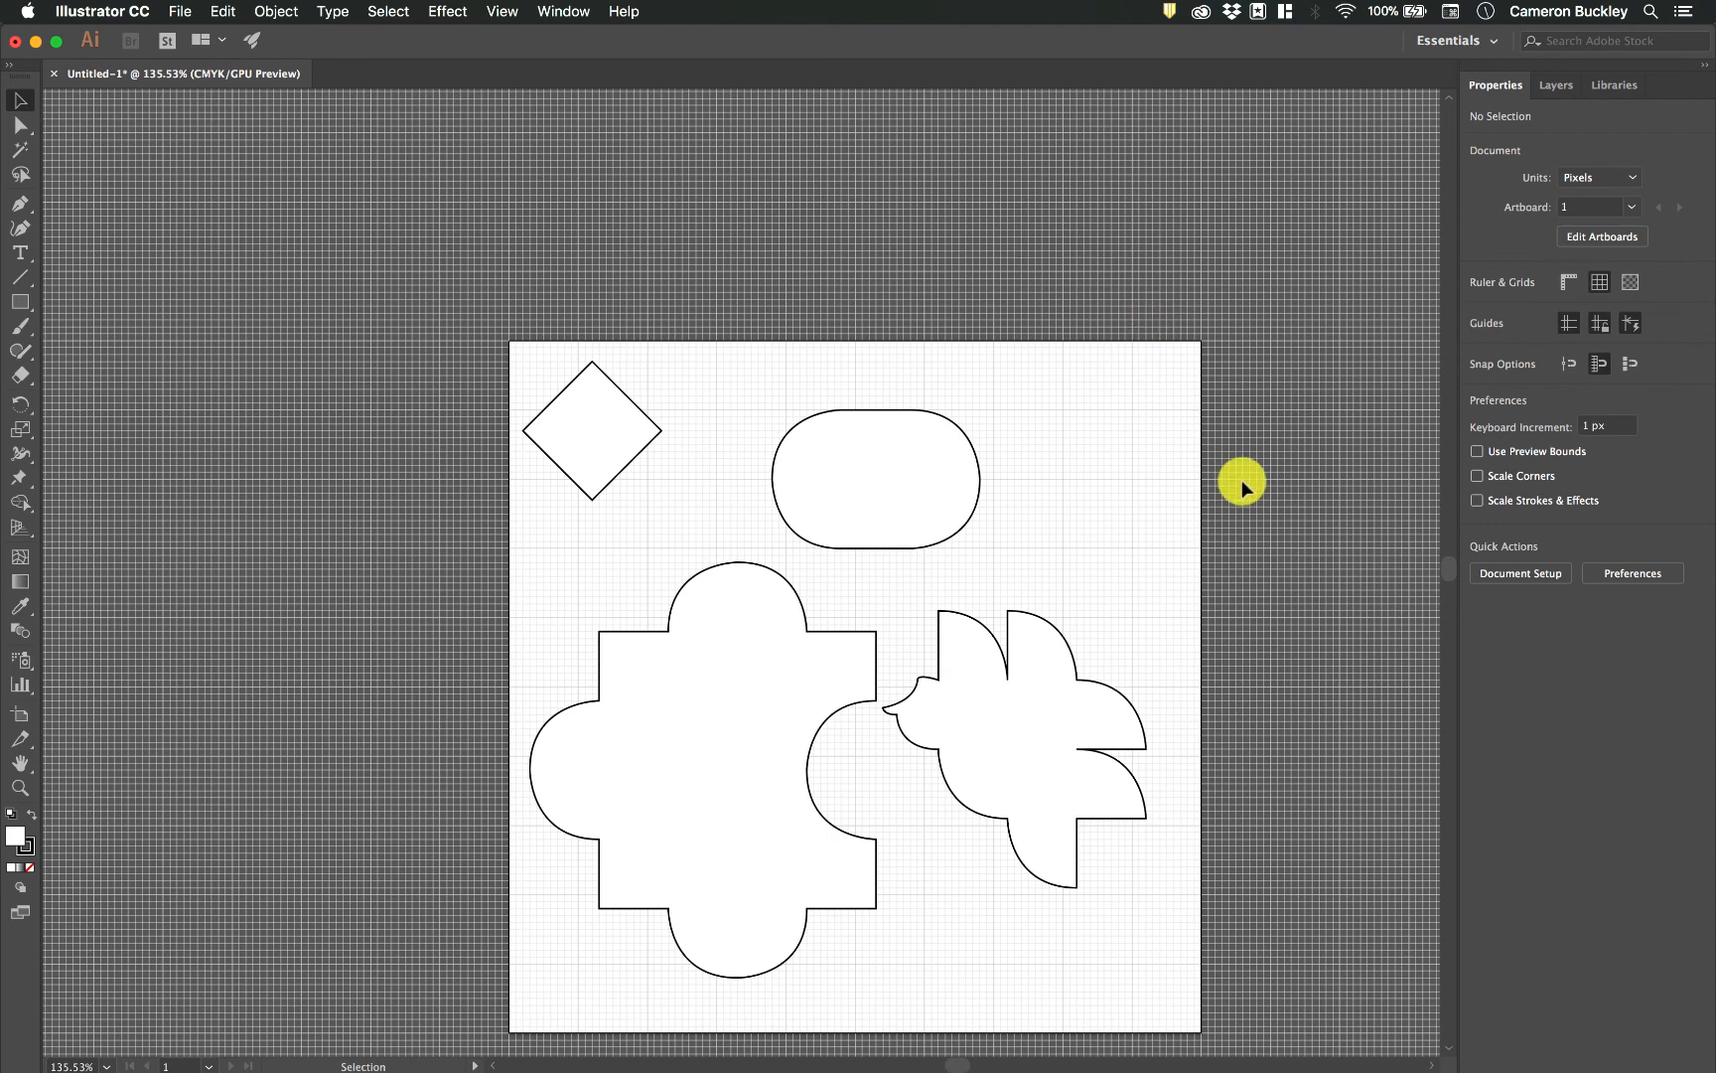
Move the puzzle-piece shape about 5 px to the left and 5 px up, and deselect it.
scroll(1161, 671, down, 2)
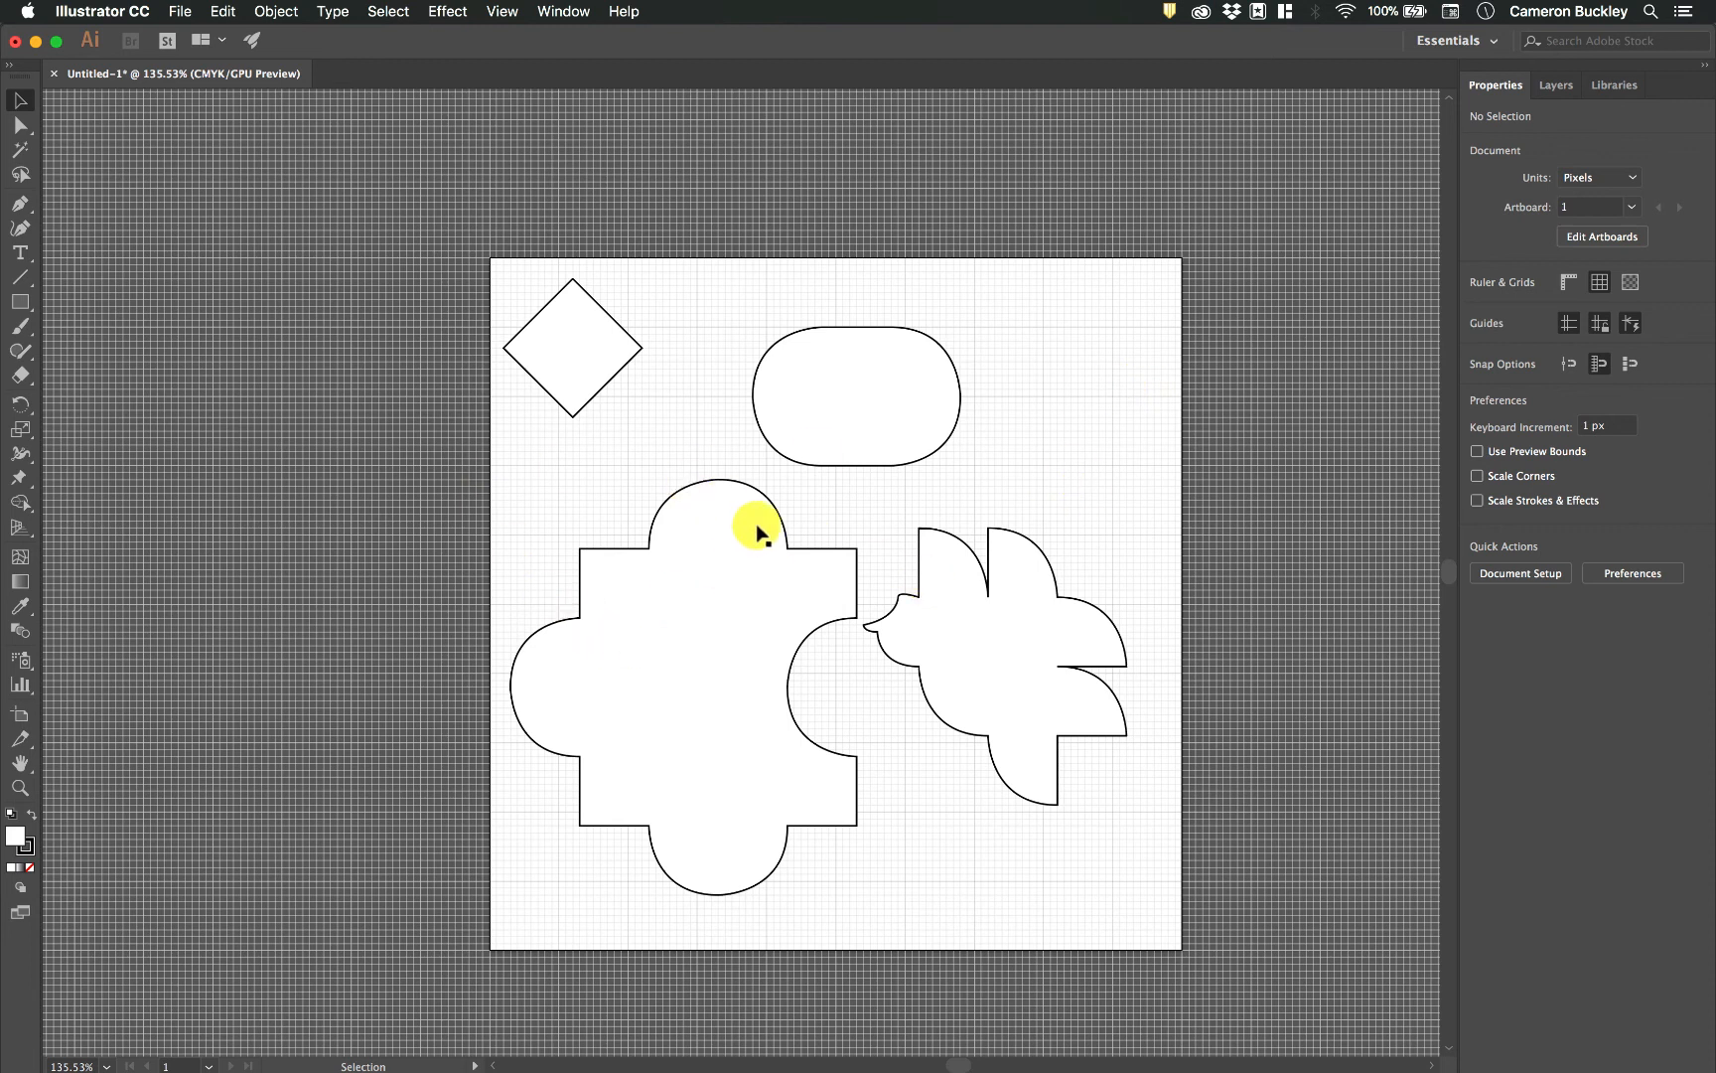
mouse_move(785, 536)
mouse_down()
mouse_move(755, 524)
mouse_move(804, 529)
mouse_up()
click(1011, 448)
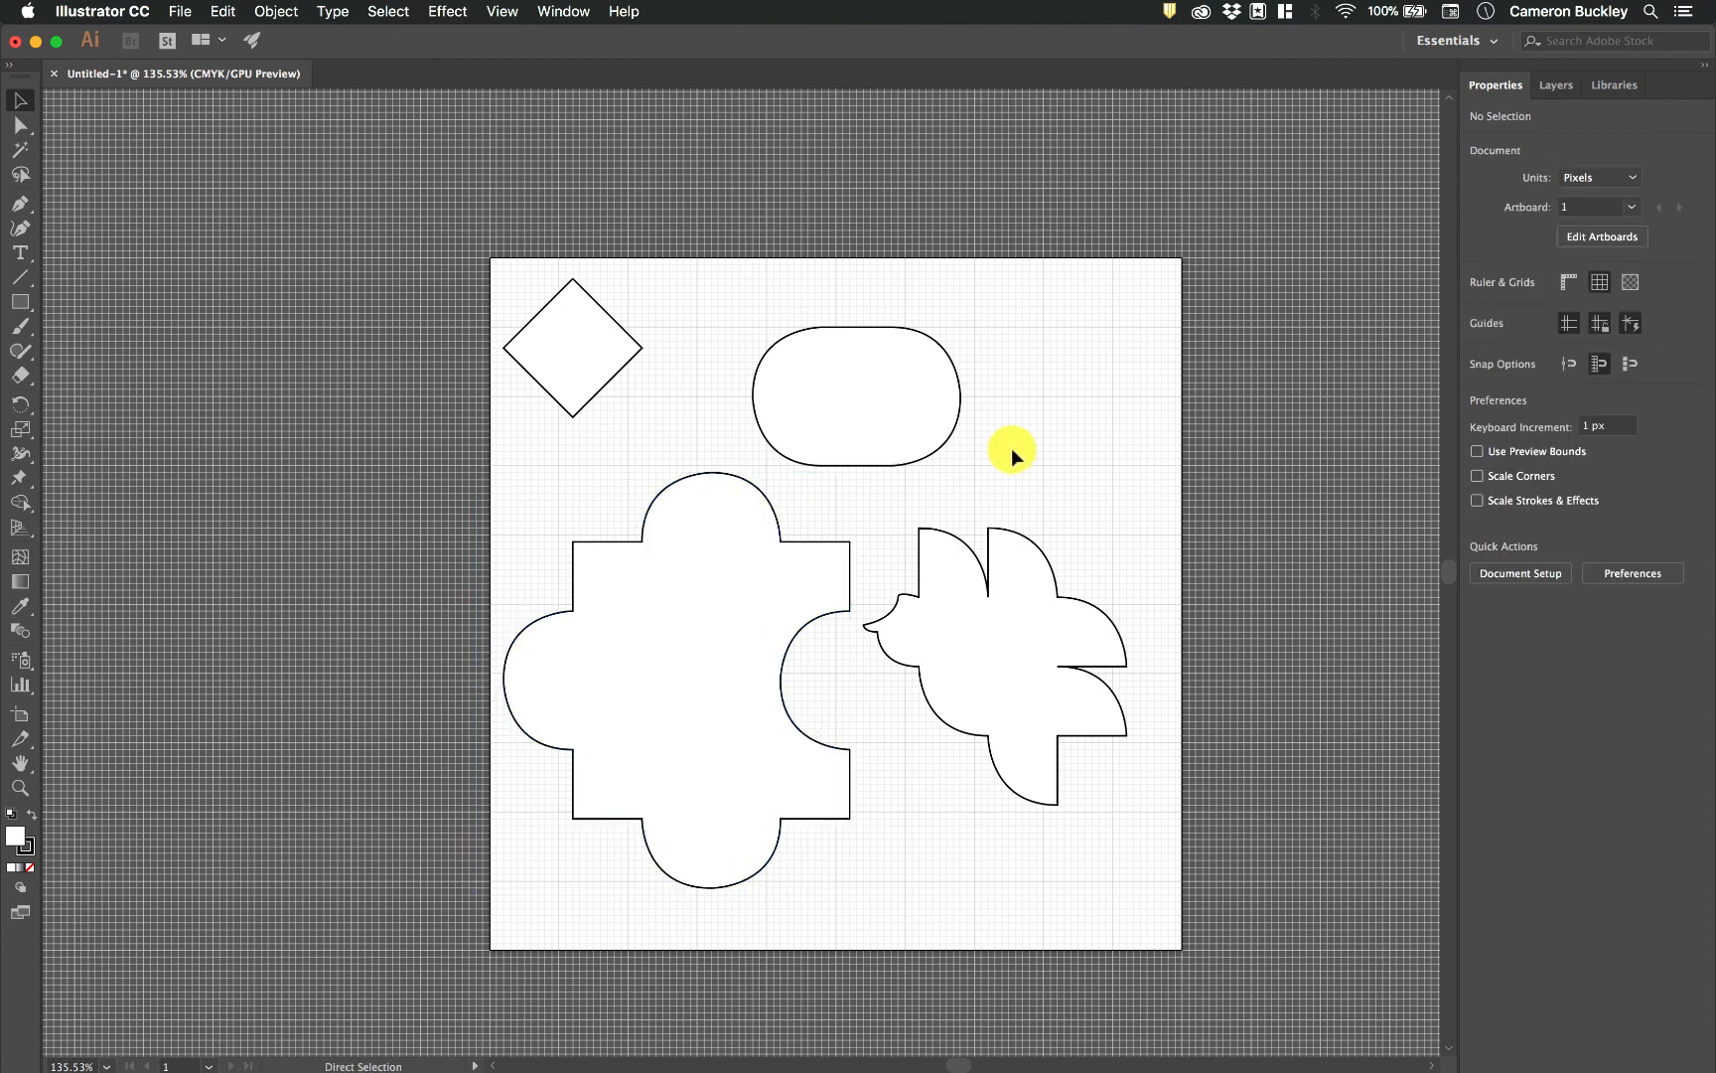